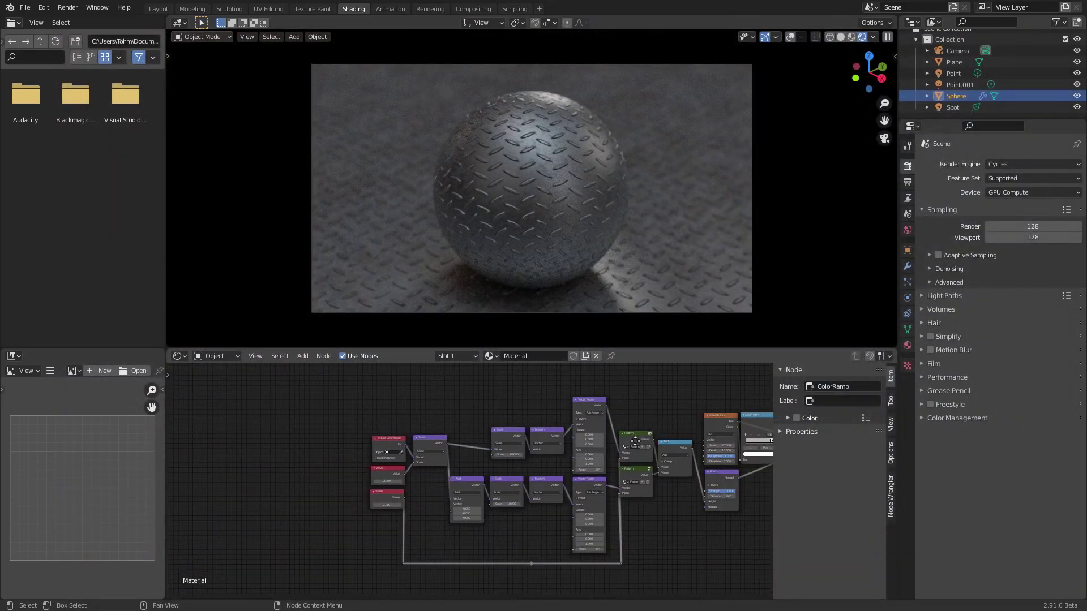
Examine the finished diamond-plate material on the sphere and floor, its node tree and the inside of the Pattern node group
middle_click_drag(635, 441, 479, 444)
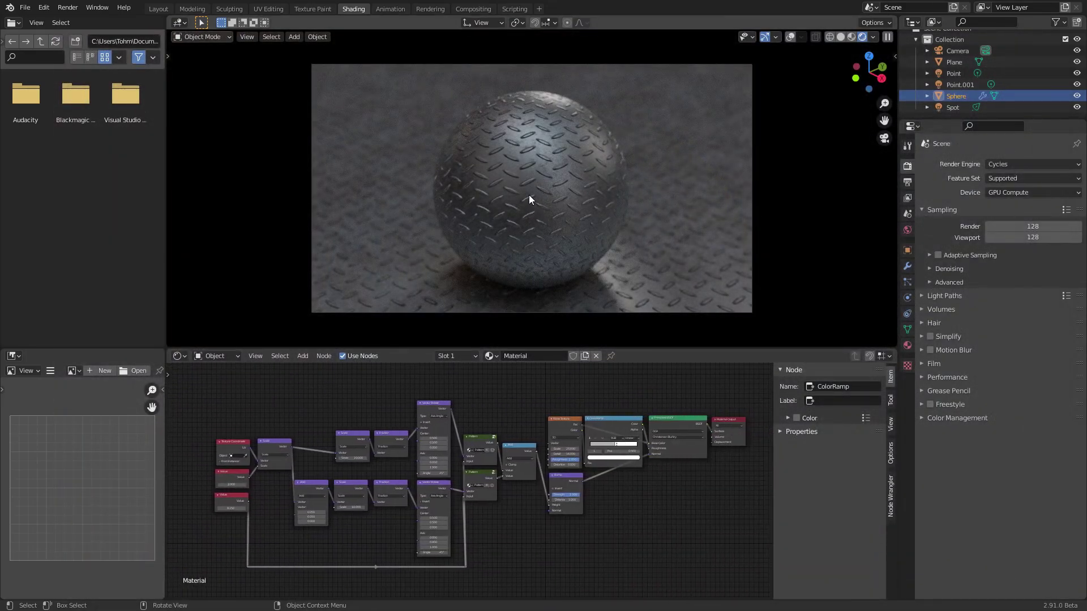
middle_click_drag(529, 195, 566, 203)
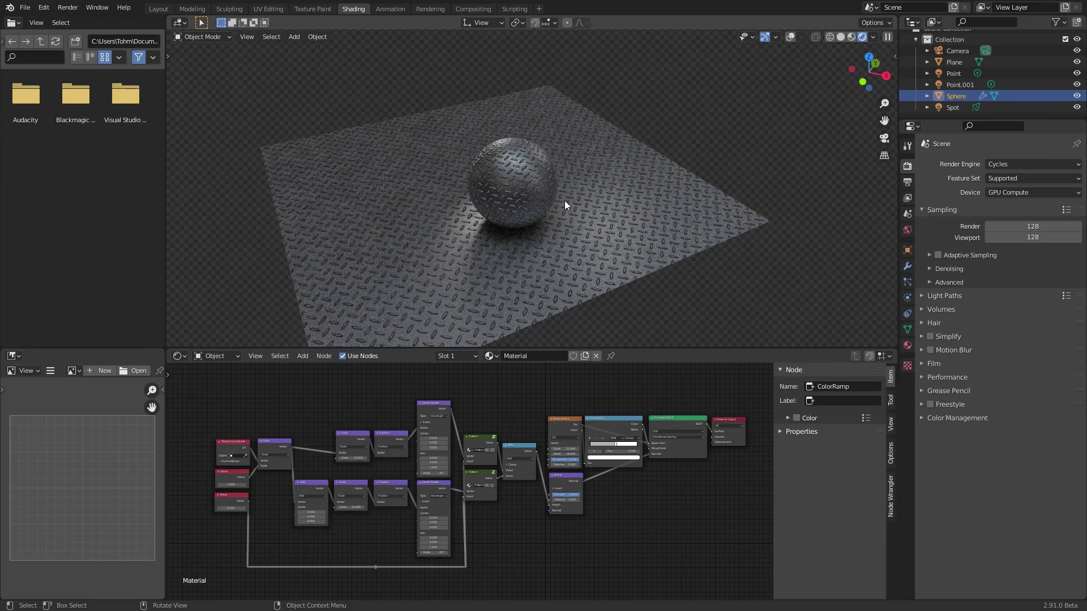
scroll(522, 198, "up", 2)
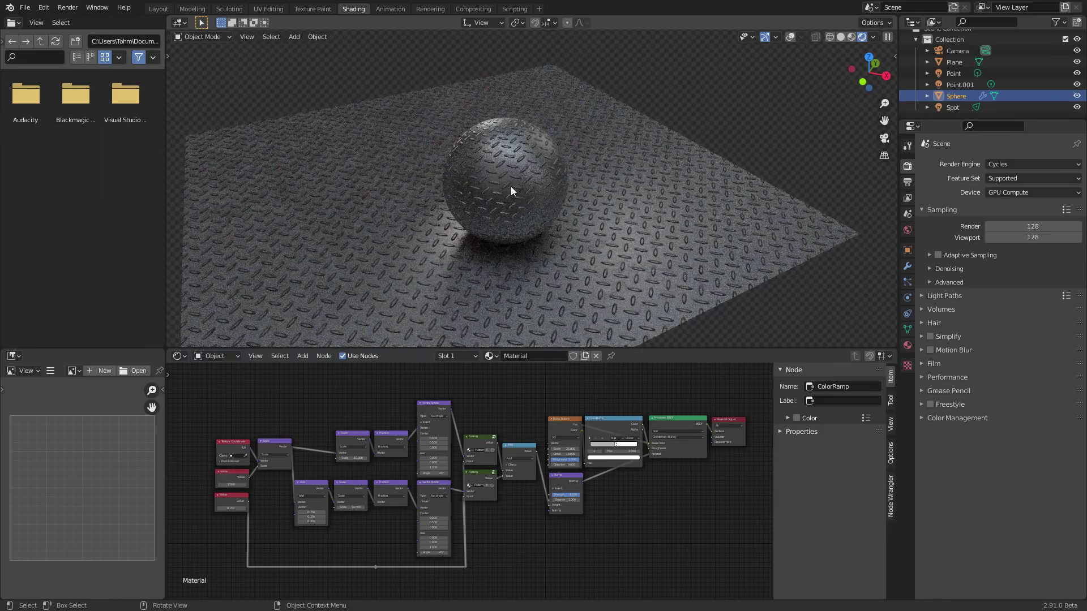
middle_click_drag(511, 186, 556, 195)
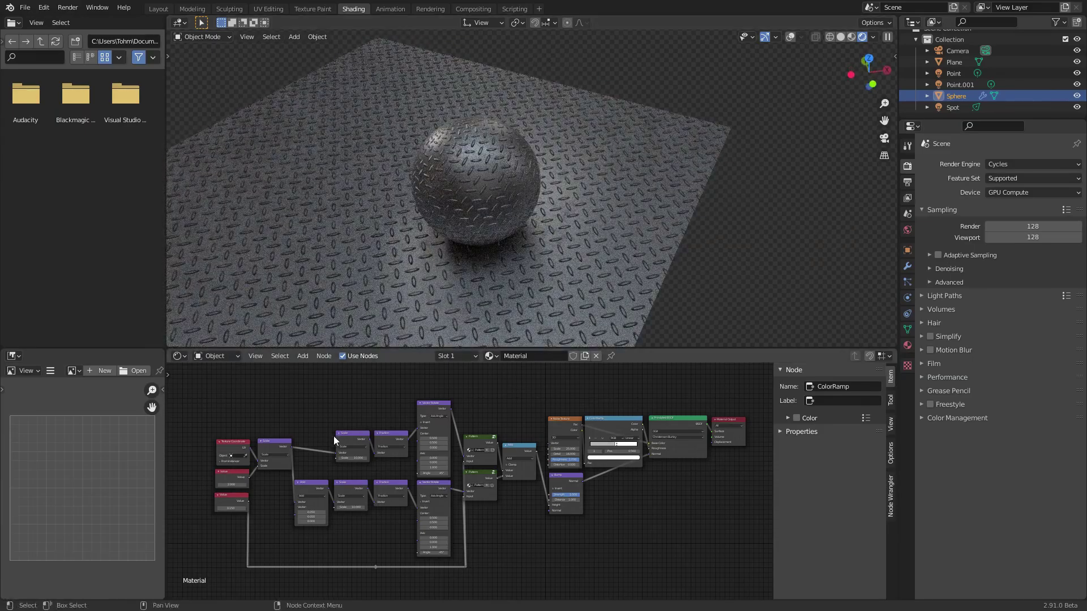
scroll(501, 461, "up", 4)
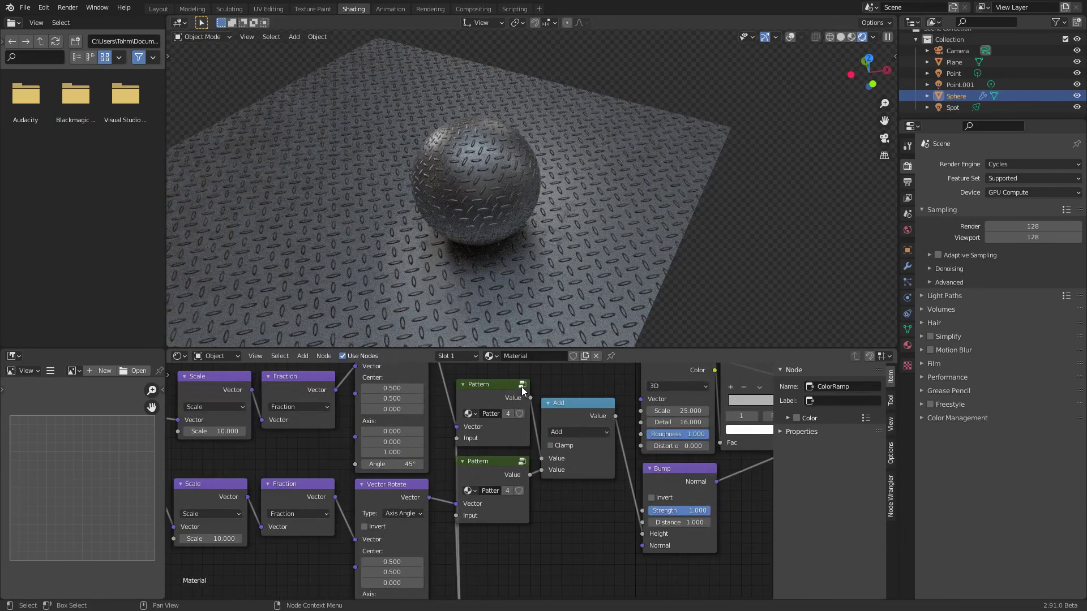
left_click(522, 385)
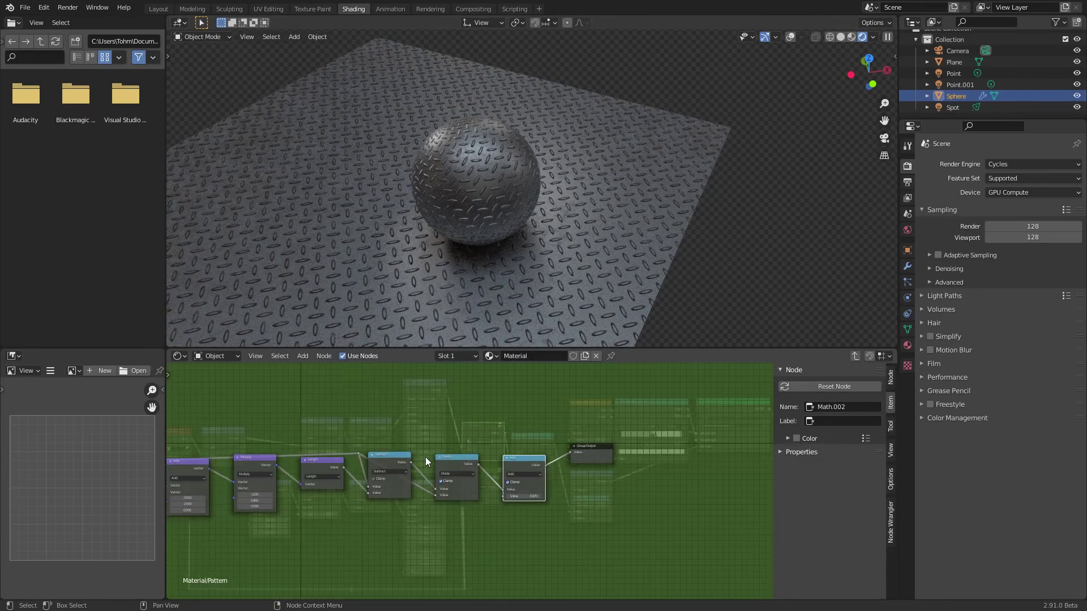
key("Tab")
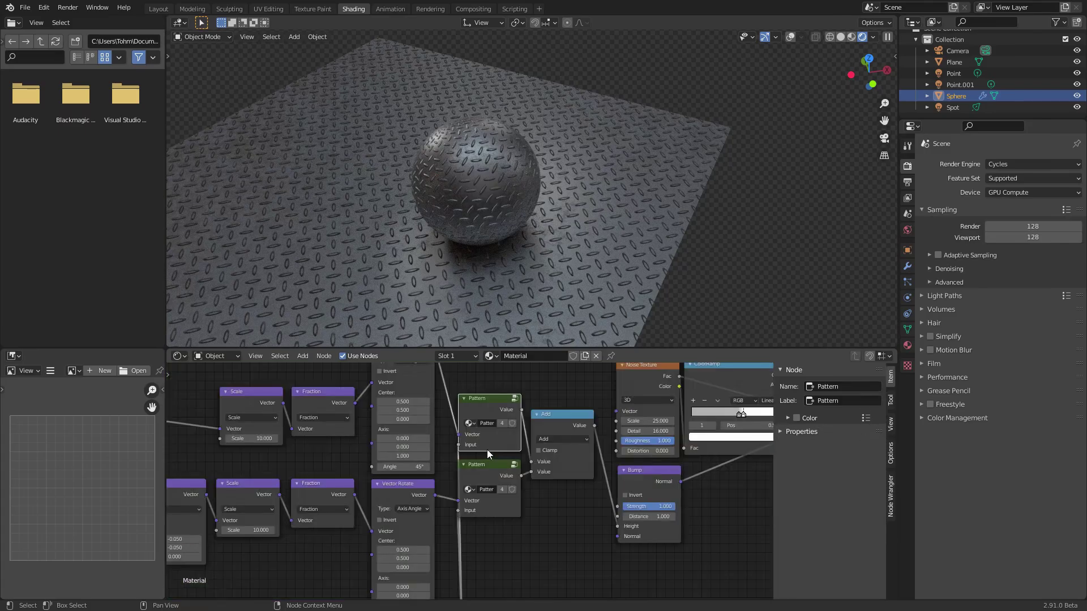
left_click(884, 138)
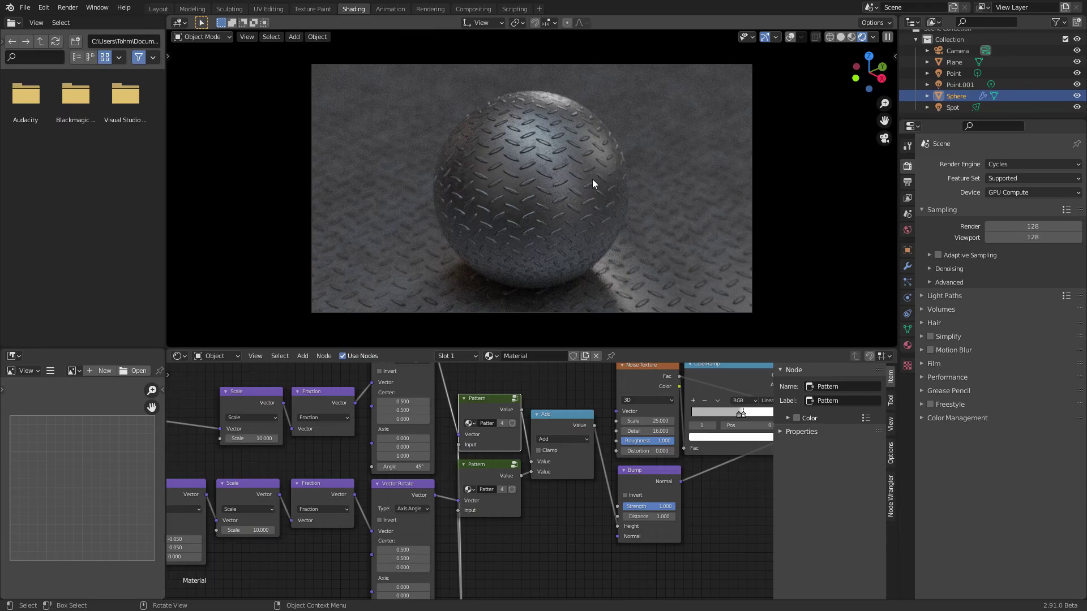
scroll(592, 179, "up", 3)
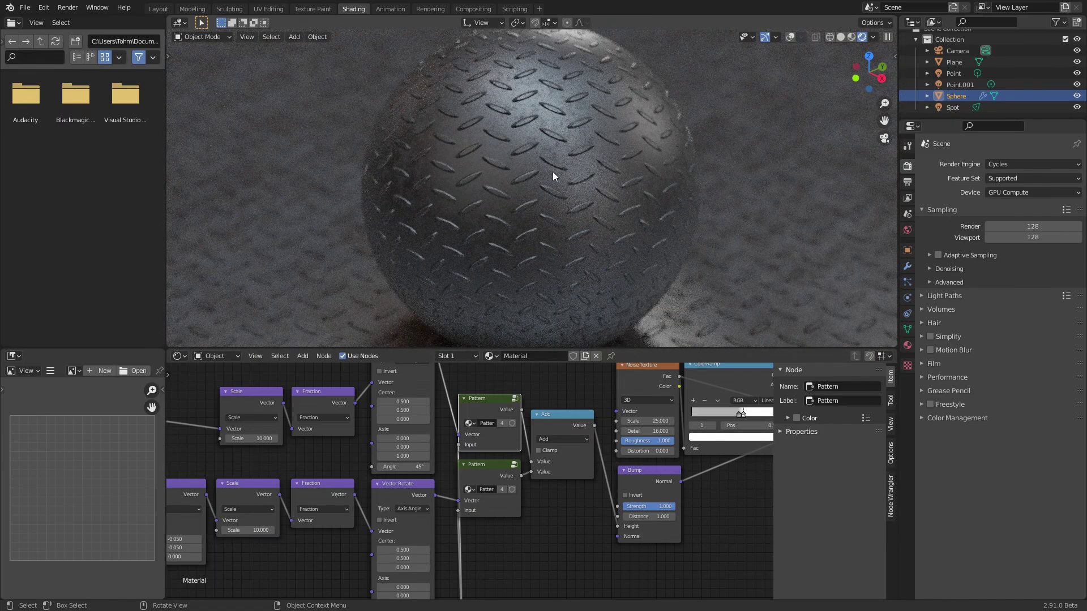
scroll(552, 172, "down", 3)
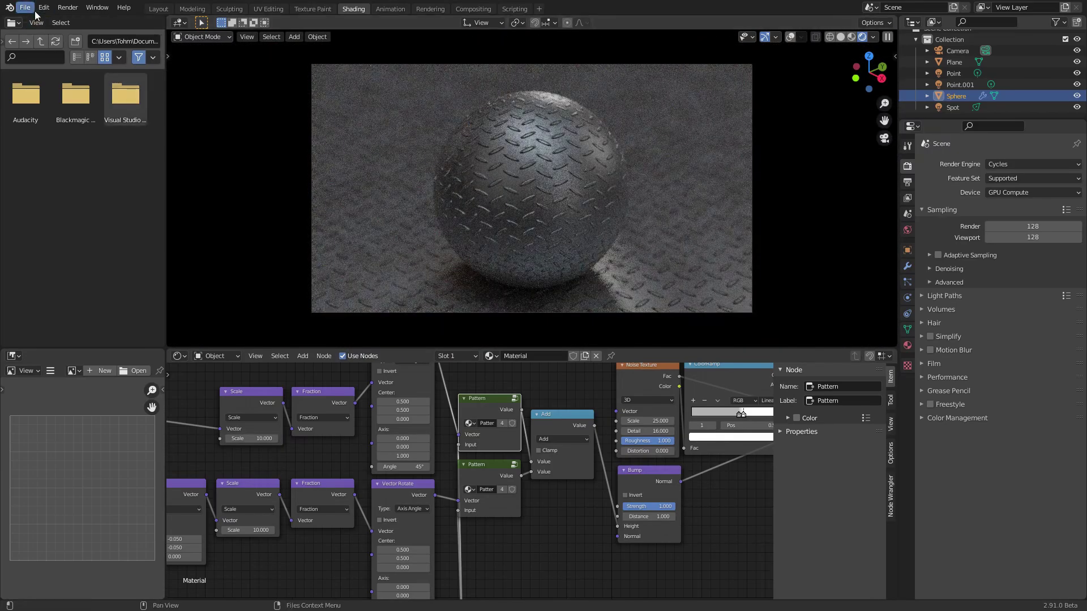
Open the recent plain sphere scene without saving the changes to DiamondMetal, and display the viewport in rendered shading
left_click(25, 7)
mouse_move(48, 46)
left_click(162, 58)
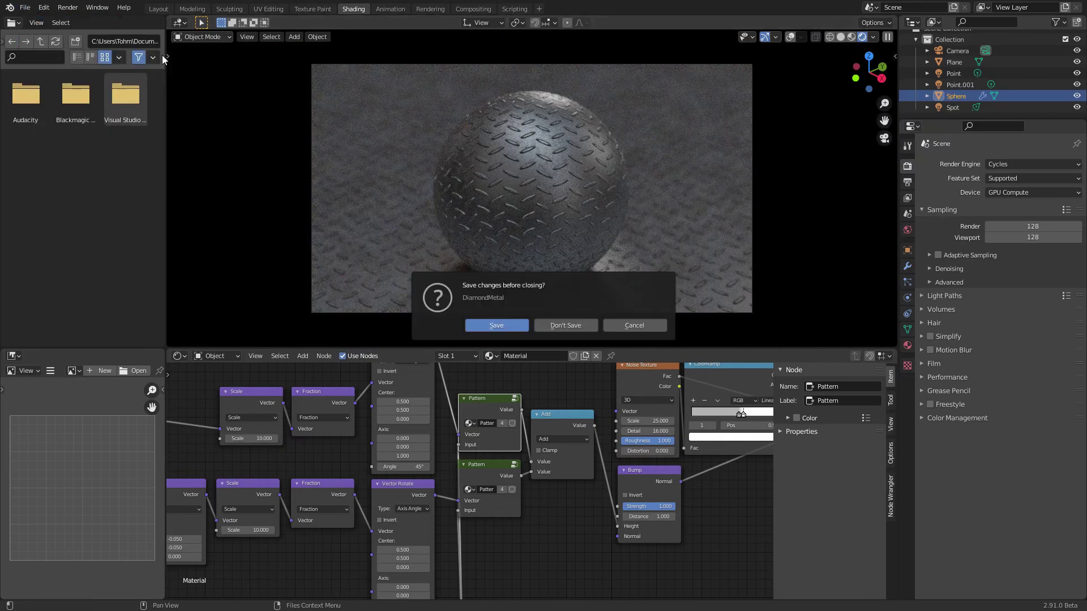
left_click(565, 326)
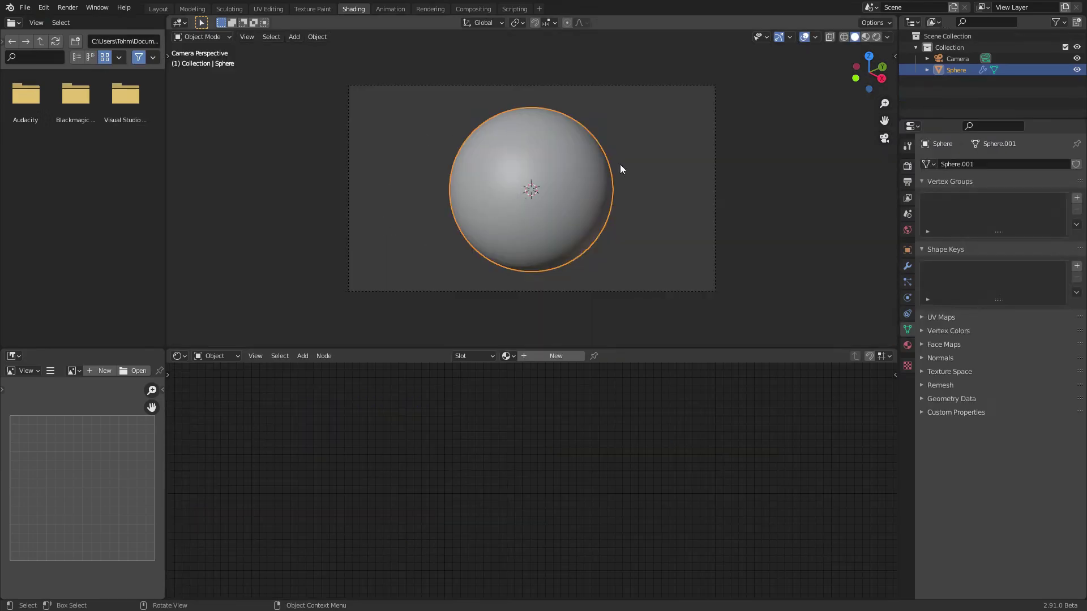
left_click(877, 36)
scroll(675, 195, "up", 2)
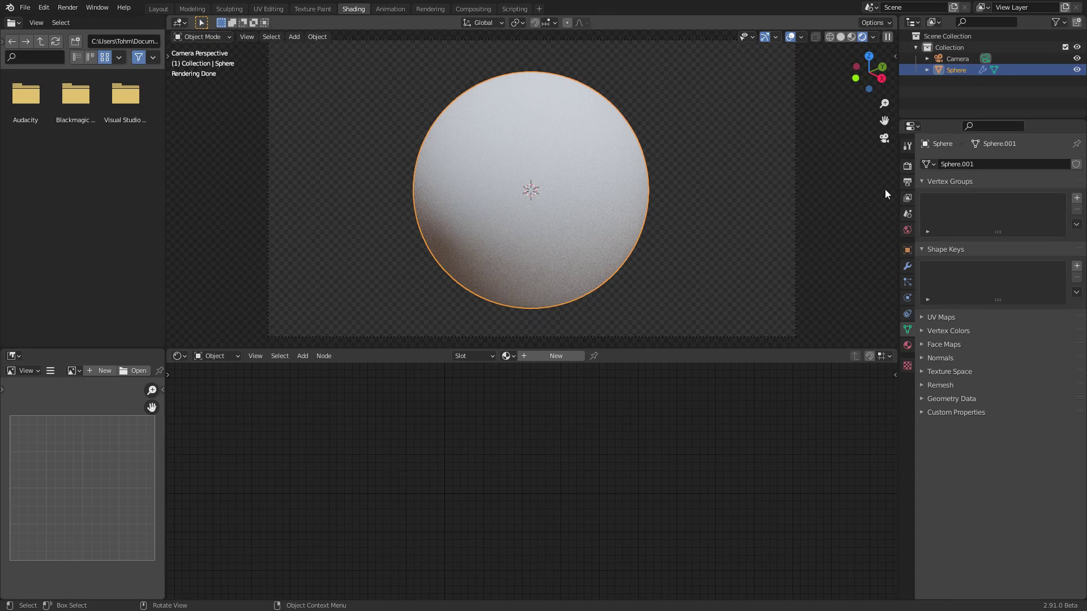
Examine the world's environment texture nodes, return to the object shader nodes and show the scene's render settings
left_click(214, 356)
left_click(221, 381)
middle_click_drag(464, 424, 580, 432)
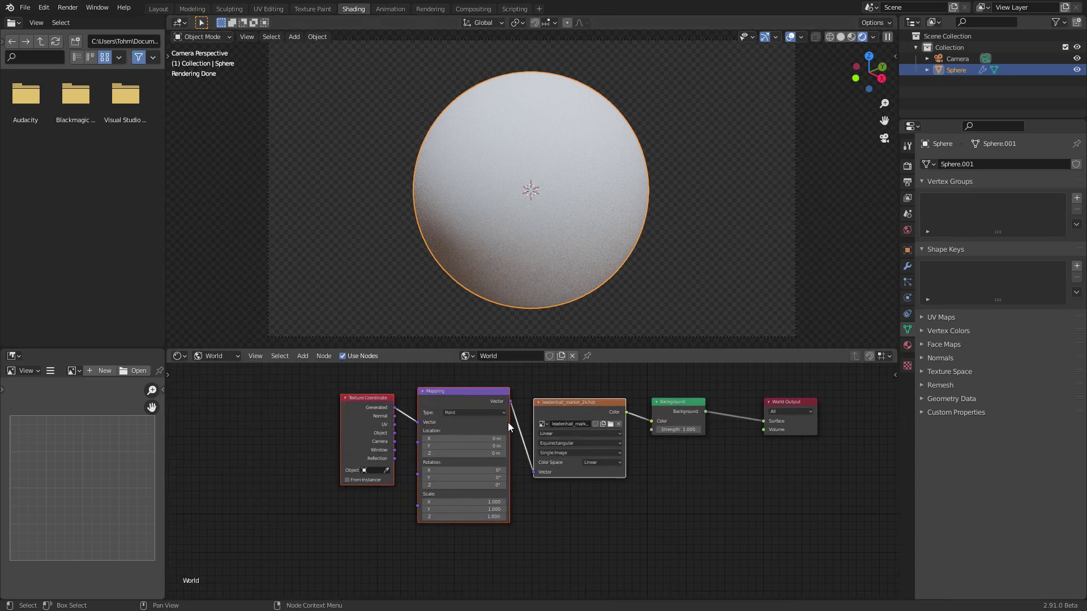
left_click(223, 357)
left_click(217, 369)
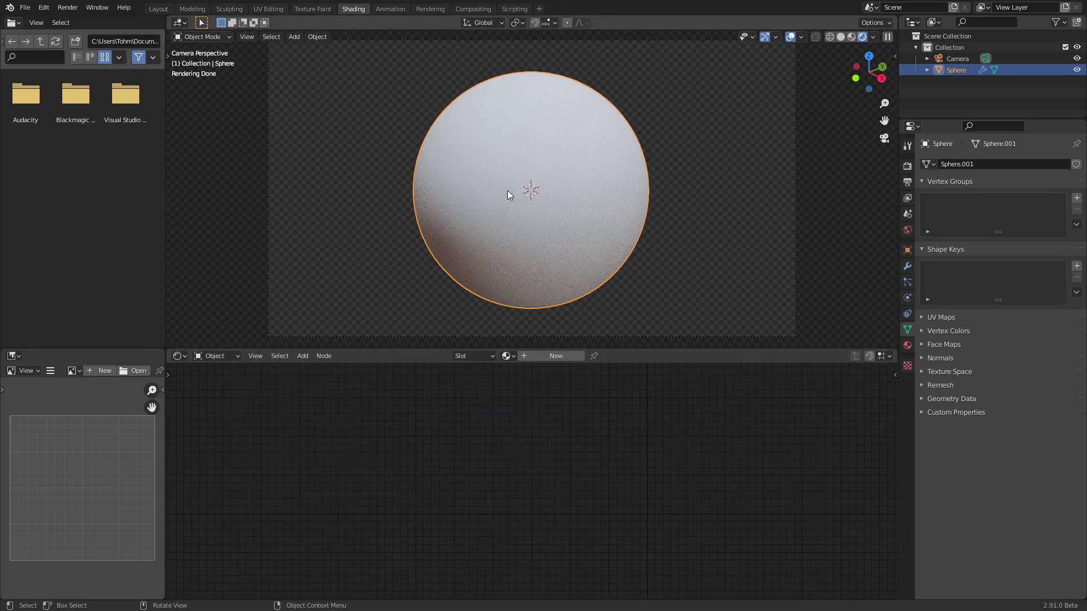
left_click(908, 165)
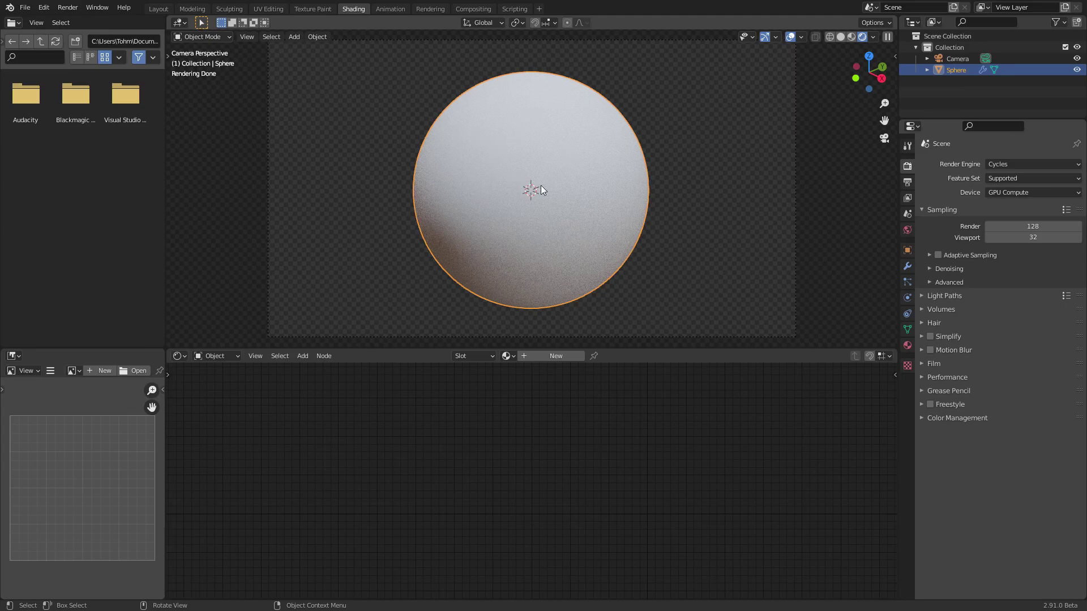
Add a plane from the top view and move it along the X axis to the negative side, clear of the sphere
middle_click_drag(527, 171, 493, 159)
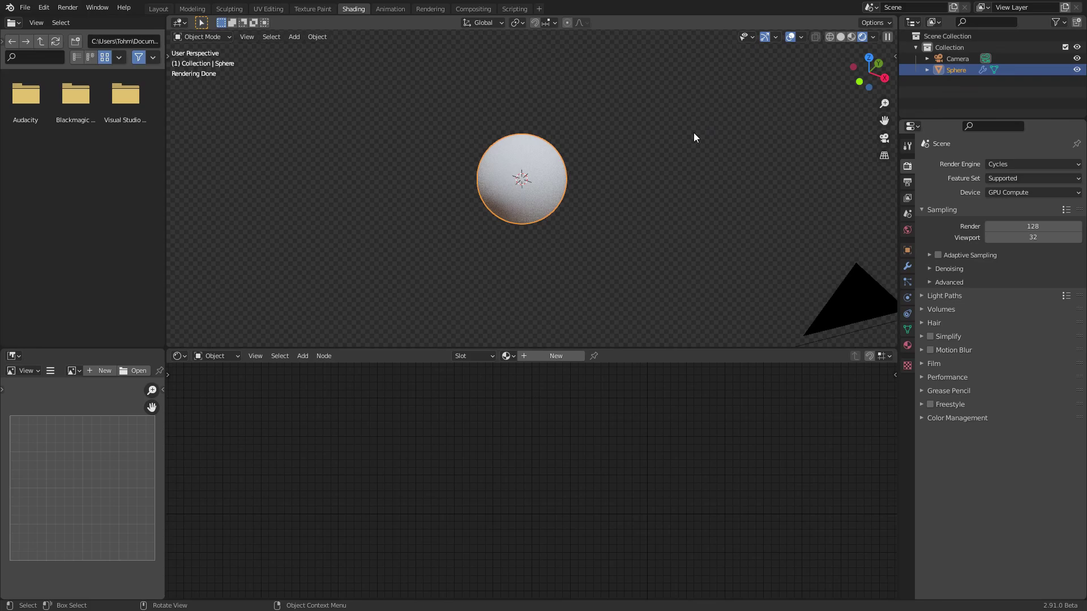
left_click(866, 56)
key("shift+a")
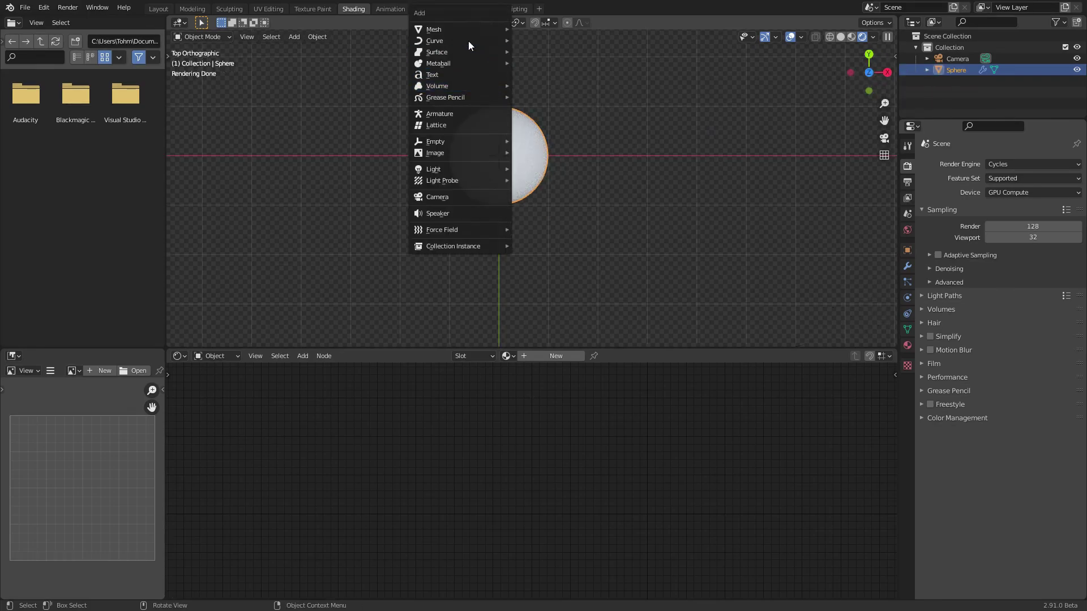
mouse_move(467, 29)
left_click(534, 30)
key("g")
key("x")
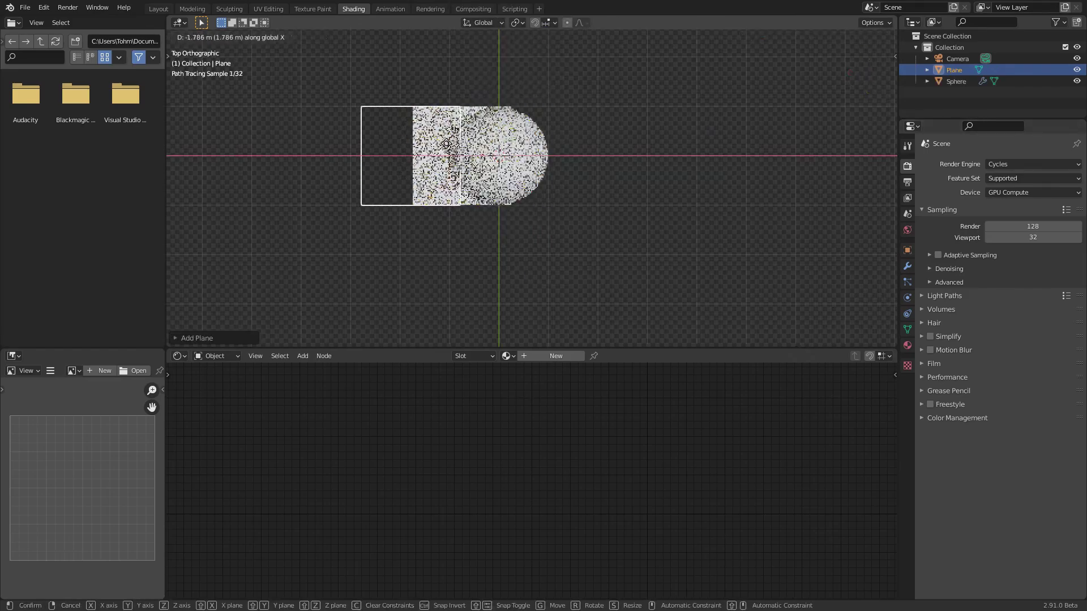
left_click(391, 135)
middle_click_drag(338, 152, 429, 173, "shift")
scroll(460, 189, "up", 3)
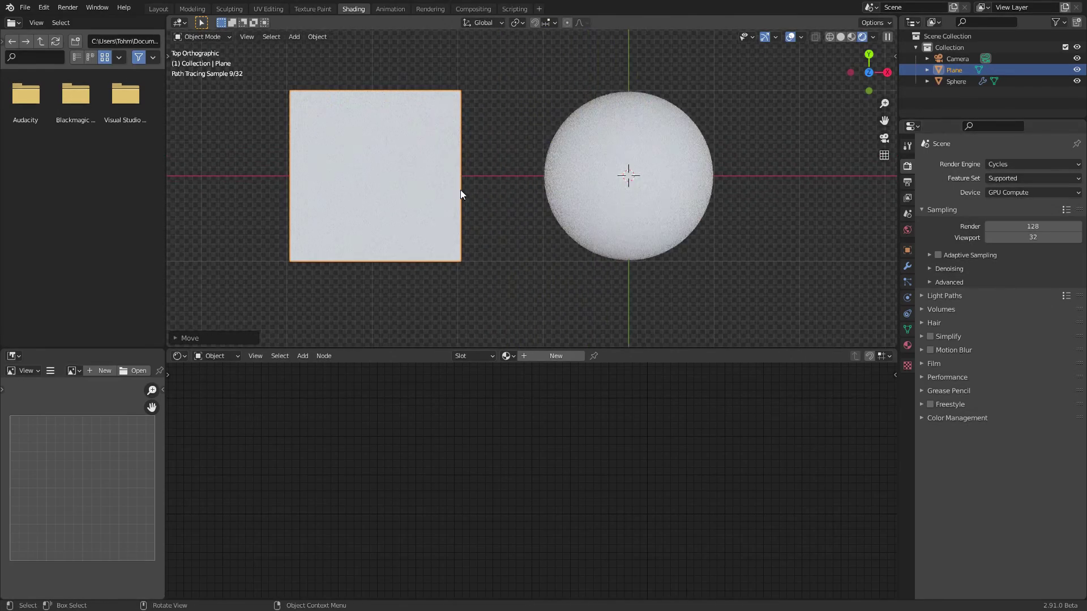
Create a new material on the plane and name it metalpatreon
left_click(512, 353)
left_click(538, 371)
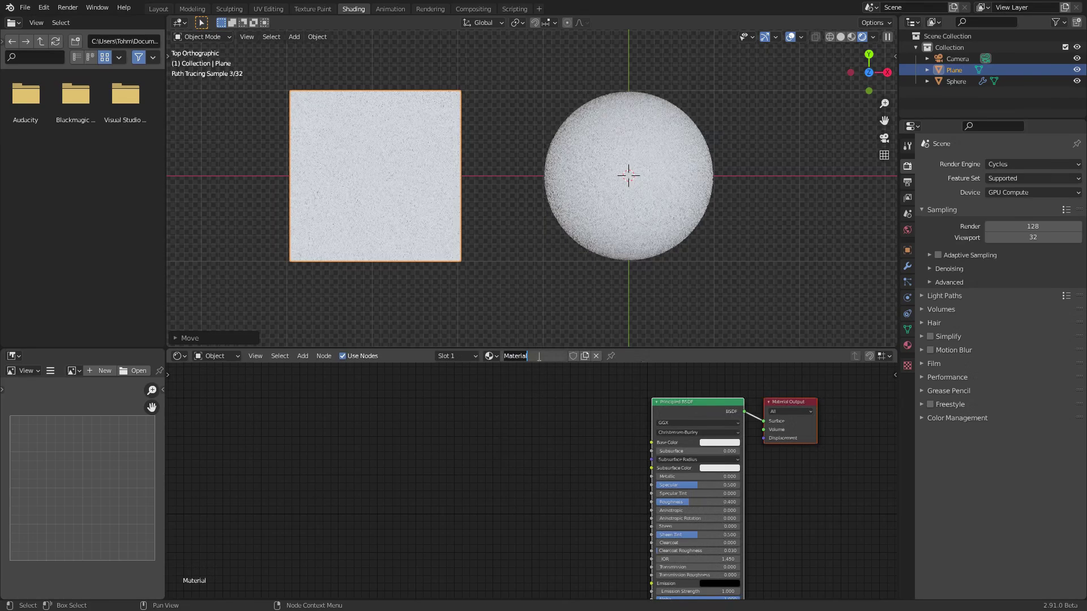
type("metal")
key("Return")
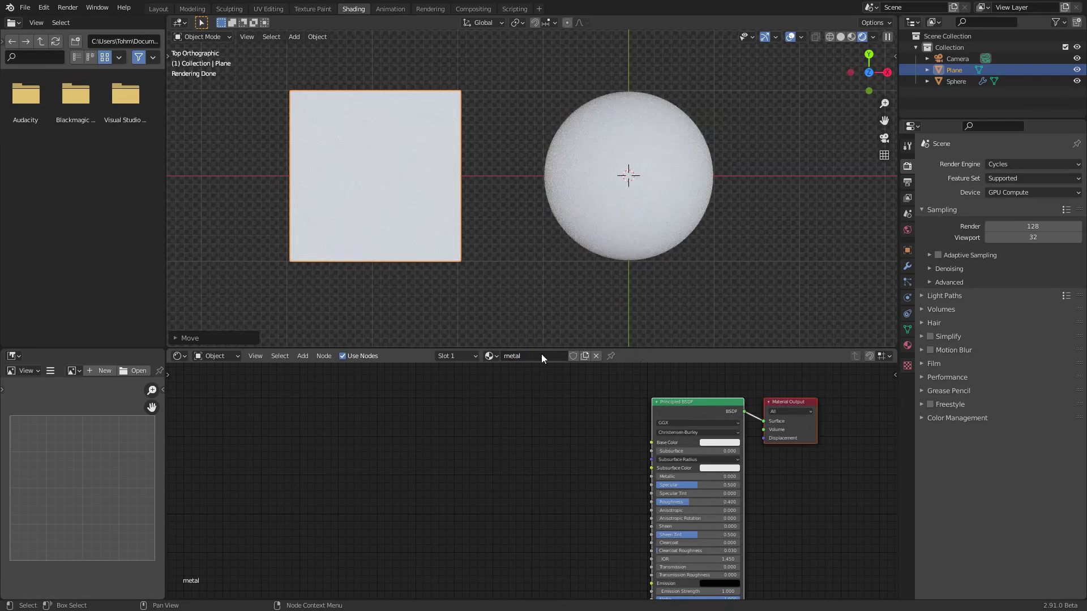
double_click(541, 356)
type("patreon")
key("Return")
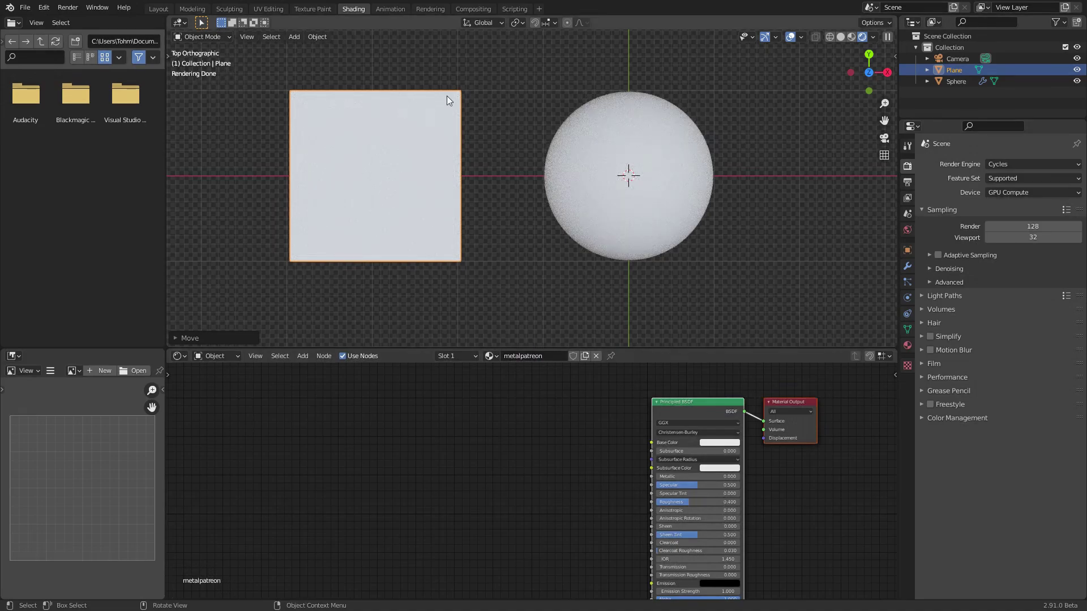
Assign the existing metalpatreon material to the sphere
middle_click_drag(417, 189, 441, 198, "shift")
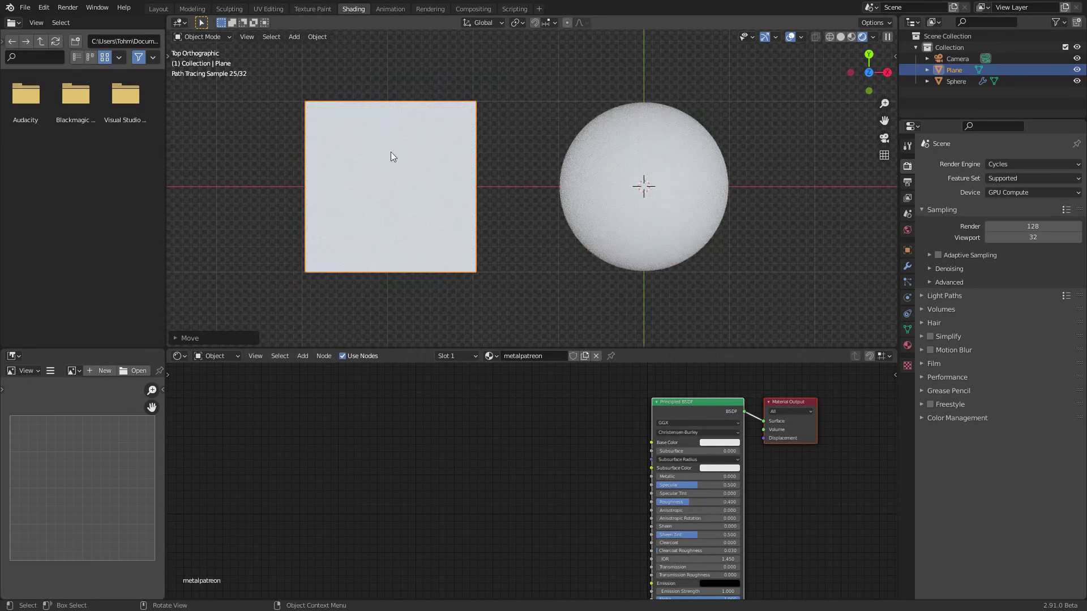
left_click(674, 191)
left_click(505, 355)
left_click(568, 371)
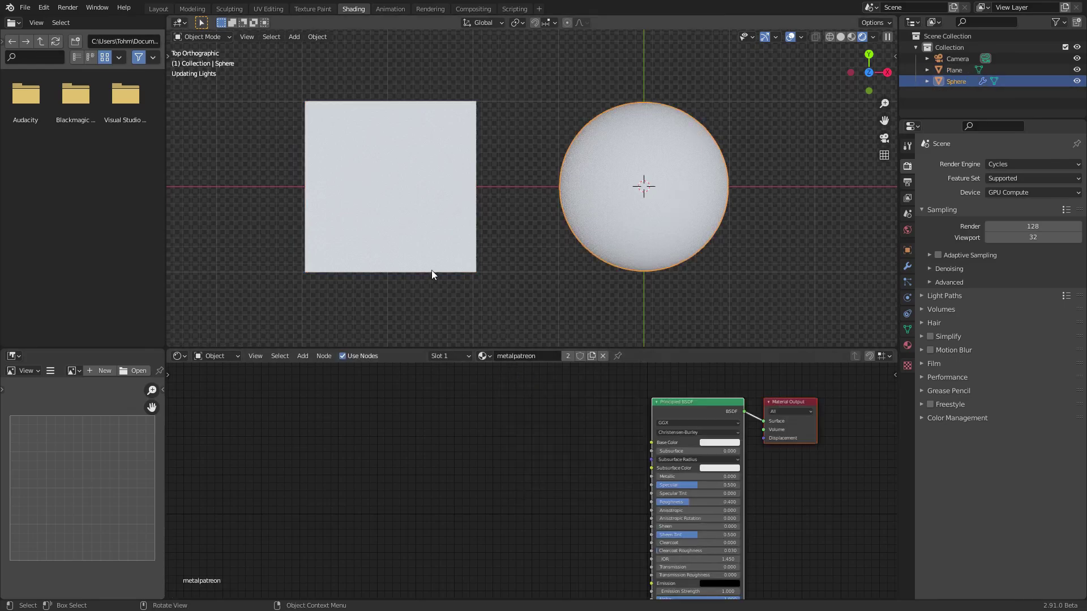
Try a reddish-pink Base Color on the shared material with the plane selected, and undo the color change
left_click(417, 230)
left_click(711, 443)
left_click(741, 352)
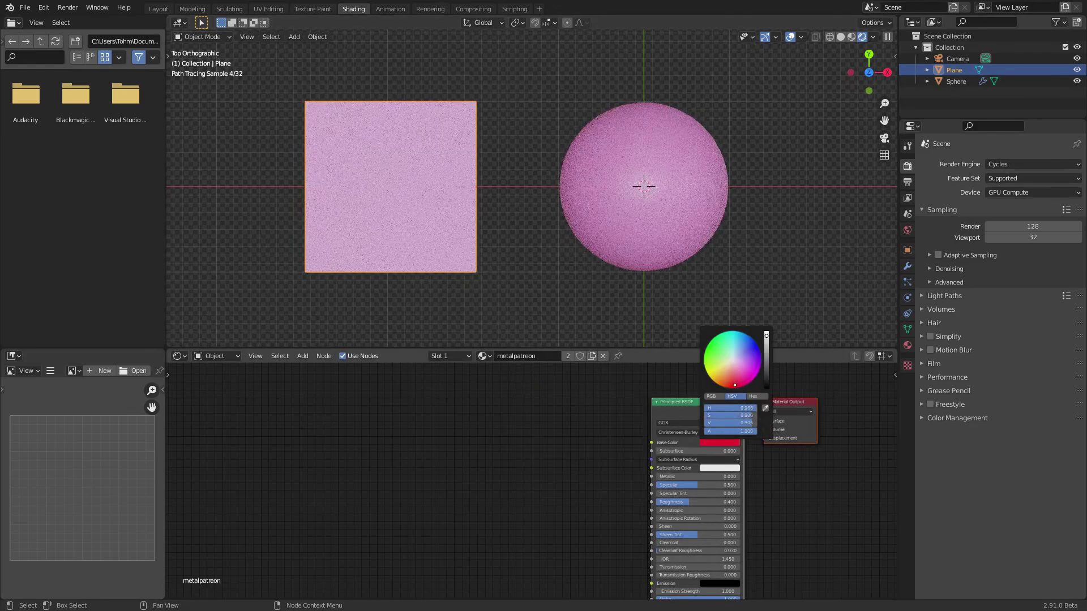
key("ctrl+z")
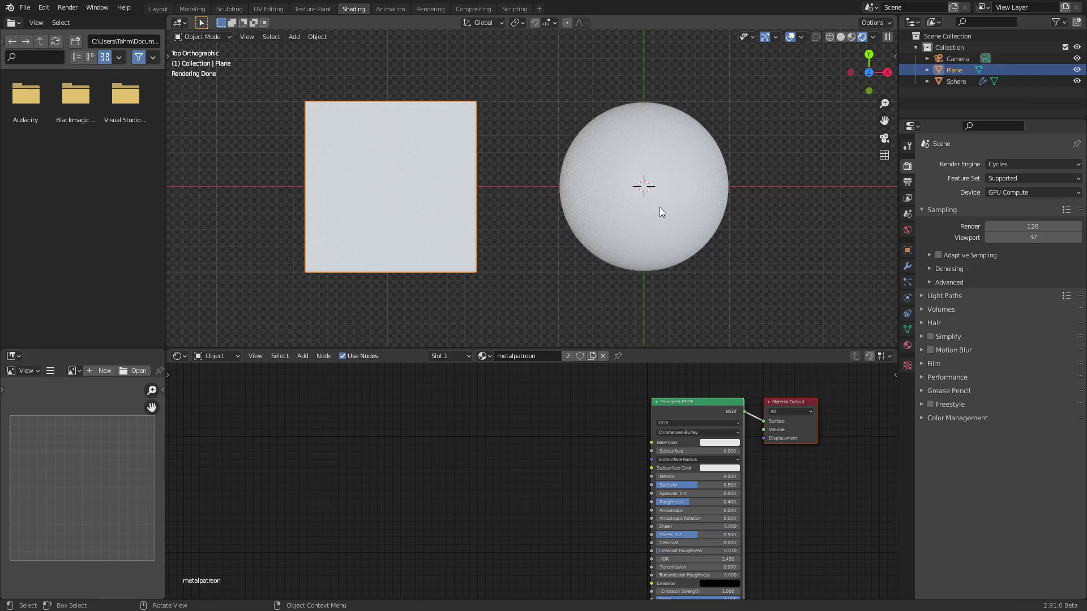
Delete the Principled BSDF node and add a Texture Coordinate node to the material
middle_click_drag(686, 453, 468, 490)
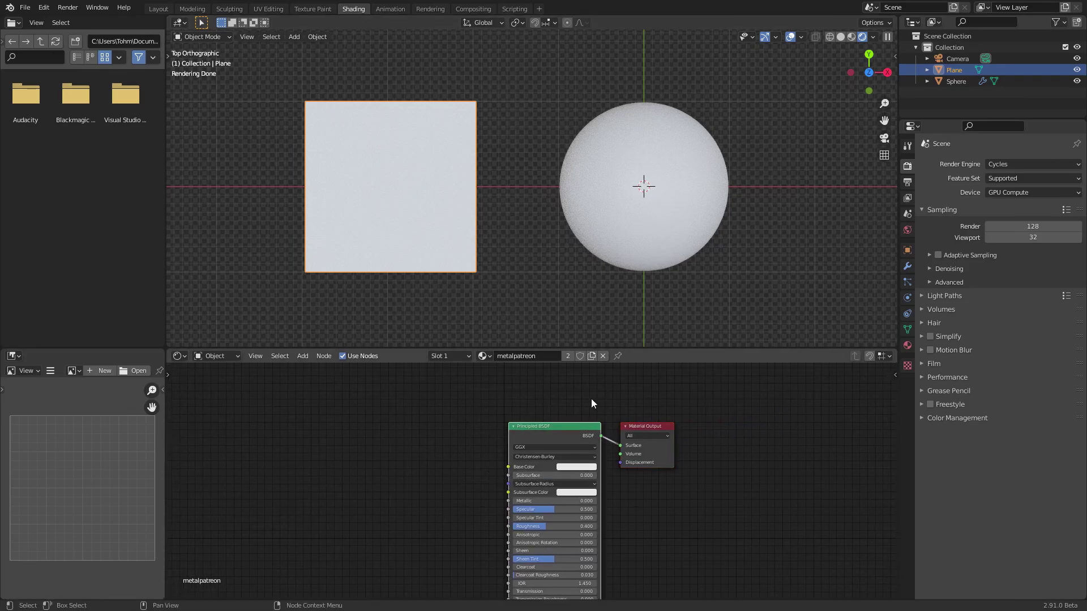
key("x")
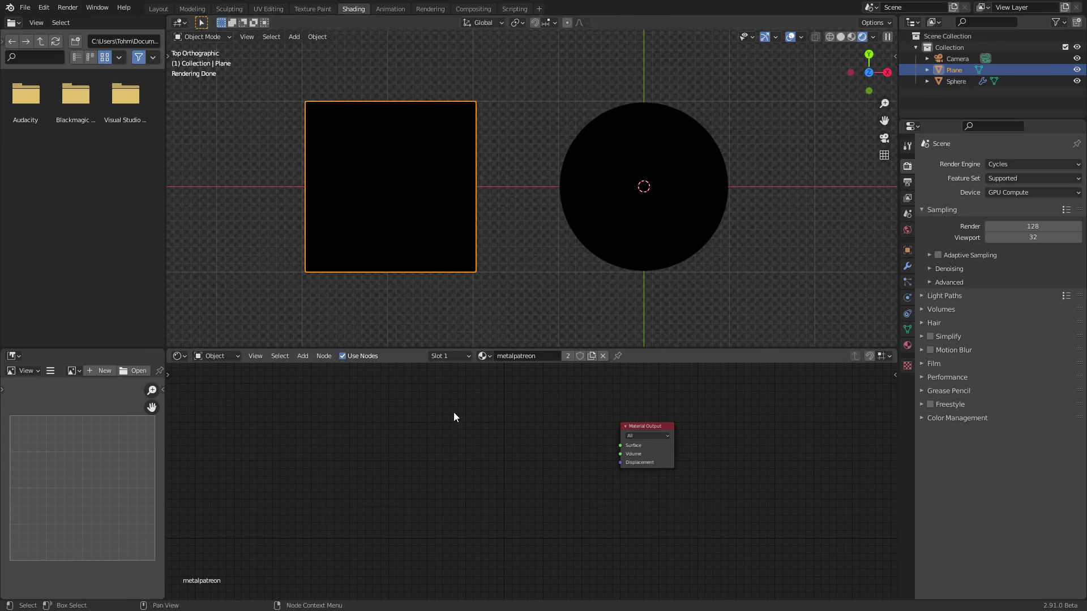
scroll(447, 416, "up", 2)
key("shift+a")
type("tex")
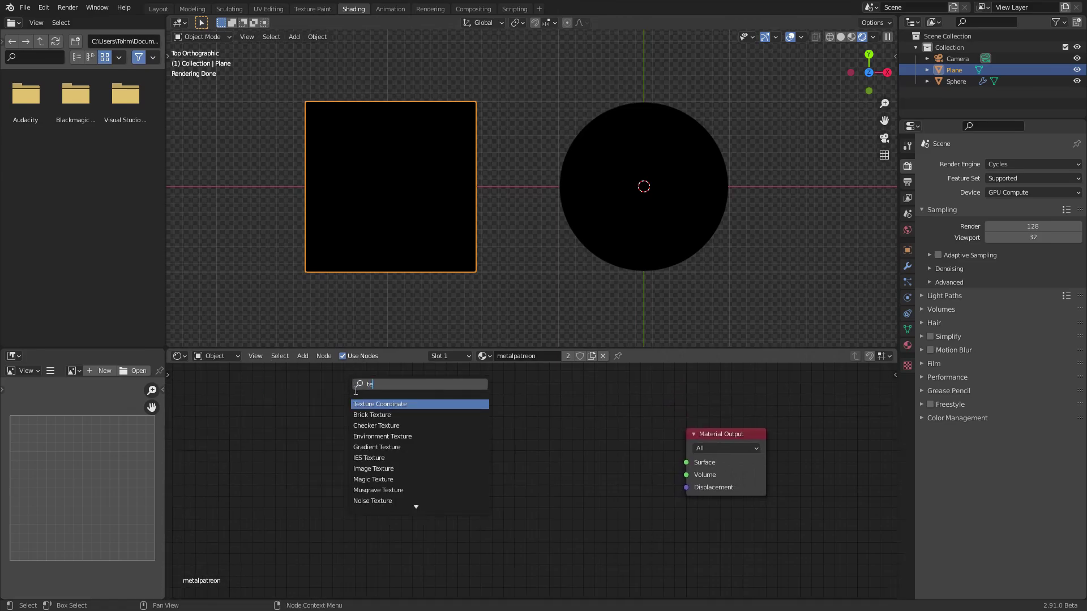
key("Return")
Preview the Texture Coordinate node's UV output through a Viewer, and move the node farther away from the output nodes
left_click(299, 399, "ctrl+shift")
left_click(298, 399, "ctrl+shift")
left_click(299, 399, "ctrl+shift")
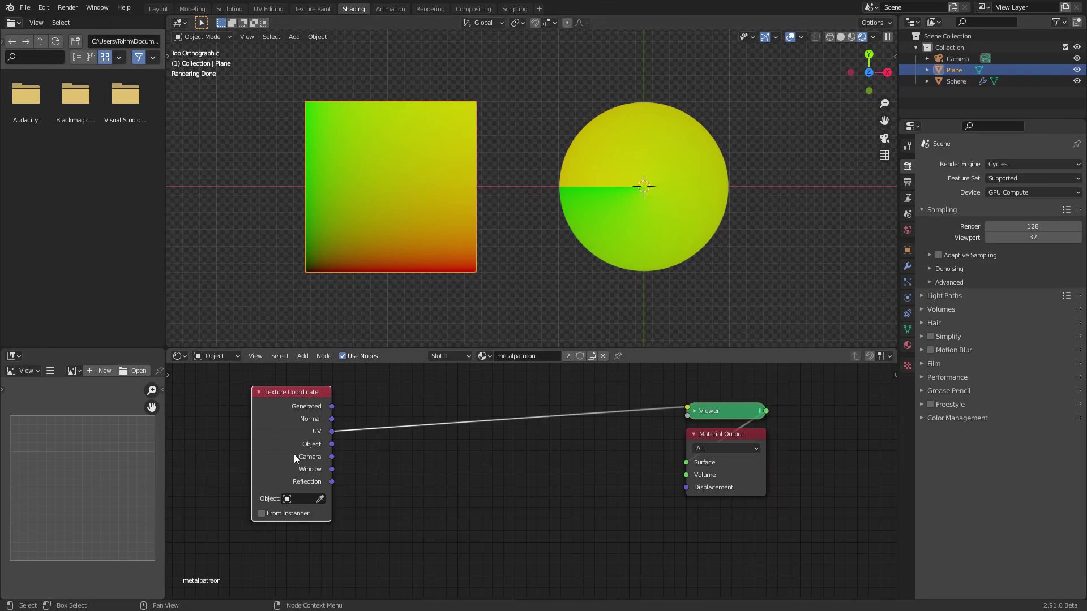
middle_click_drag(349, 438, 430, 459)
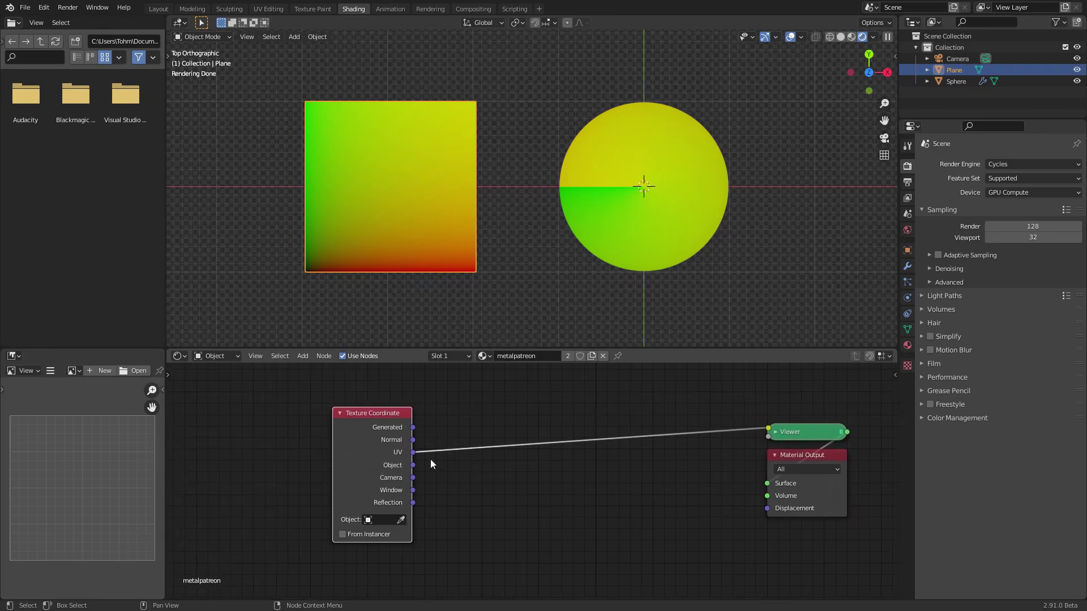
key("g")
left_click(328, 448)
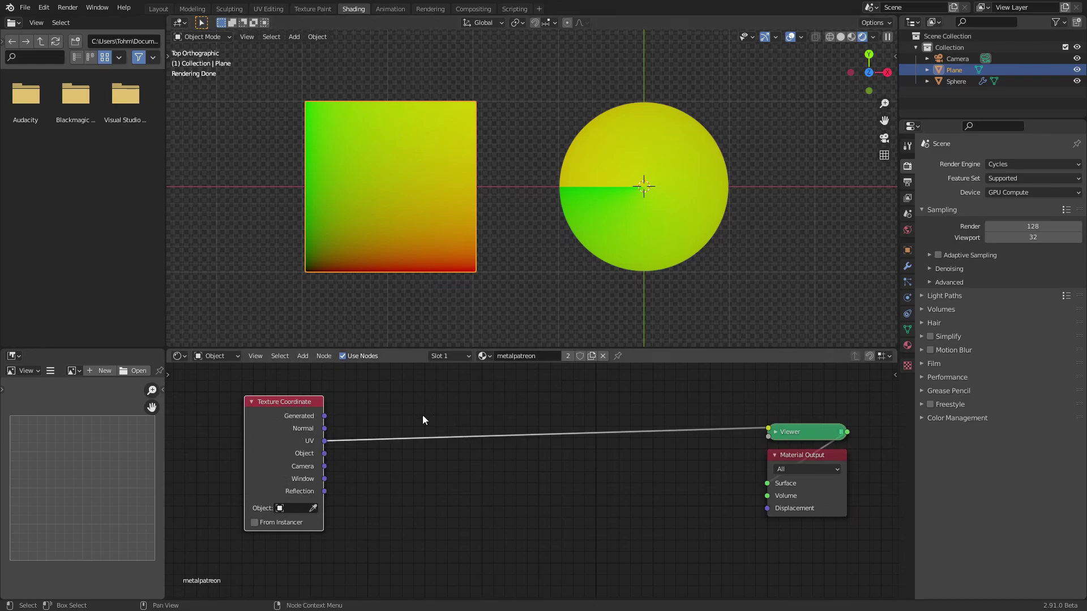
Add a Vector Math node on the link between the Texture Coordinate node's UV output and the Viewer
scroll(428, 416, "up", 2)
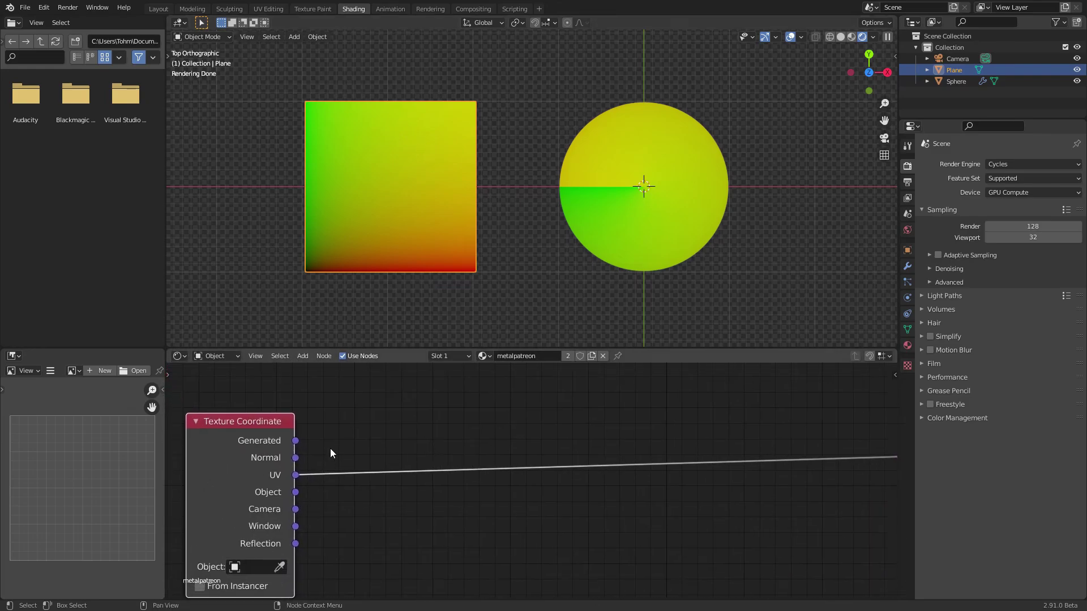
key("shift+a")
left_click(365, 395)
type("vect")
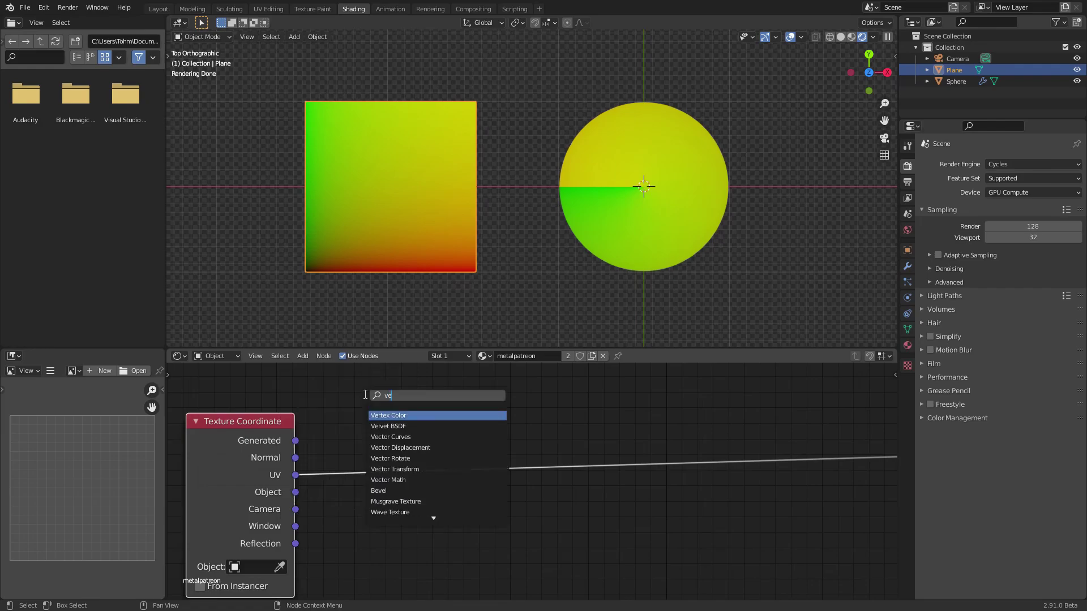
left_click(408, 459)
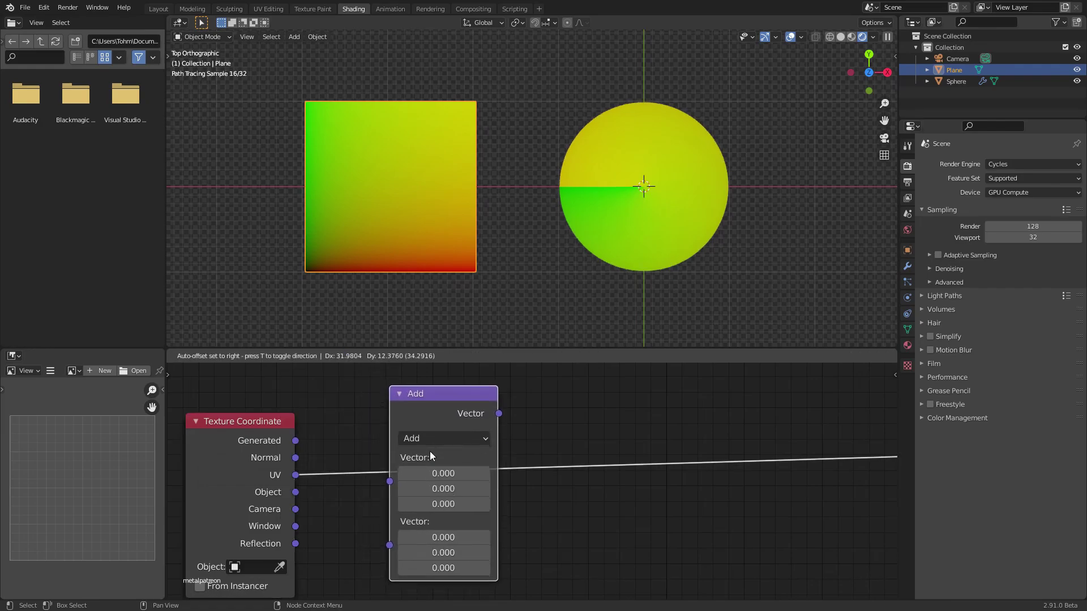
left_click(430, 450)
left_click(311, 462)
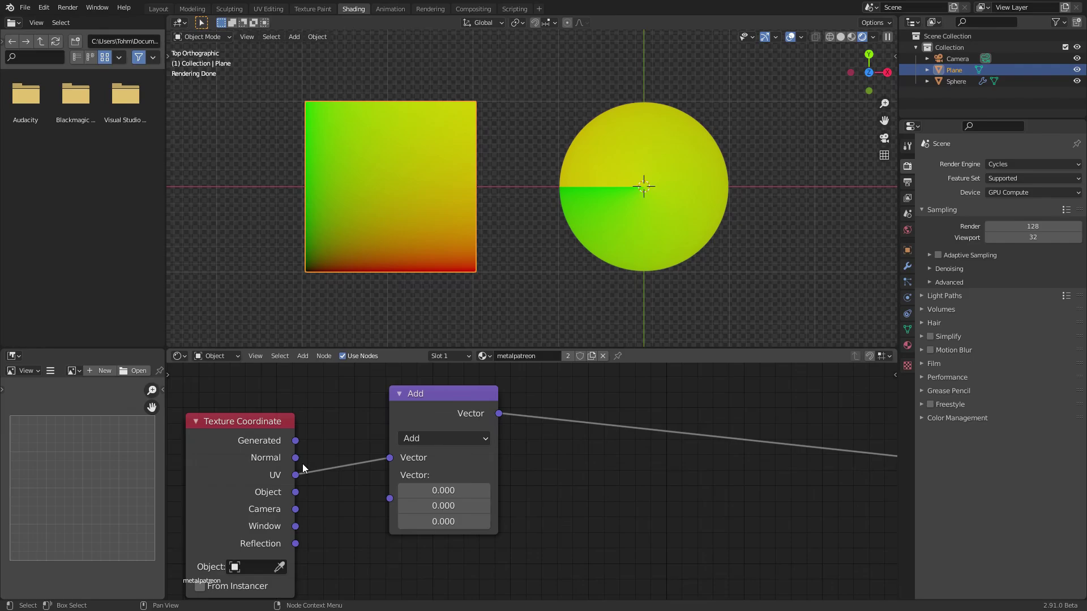
Set the Vector Math node to Length and preview its value on the plane through the Viewer
left_click(431, 443)
left_click(431, 271)
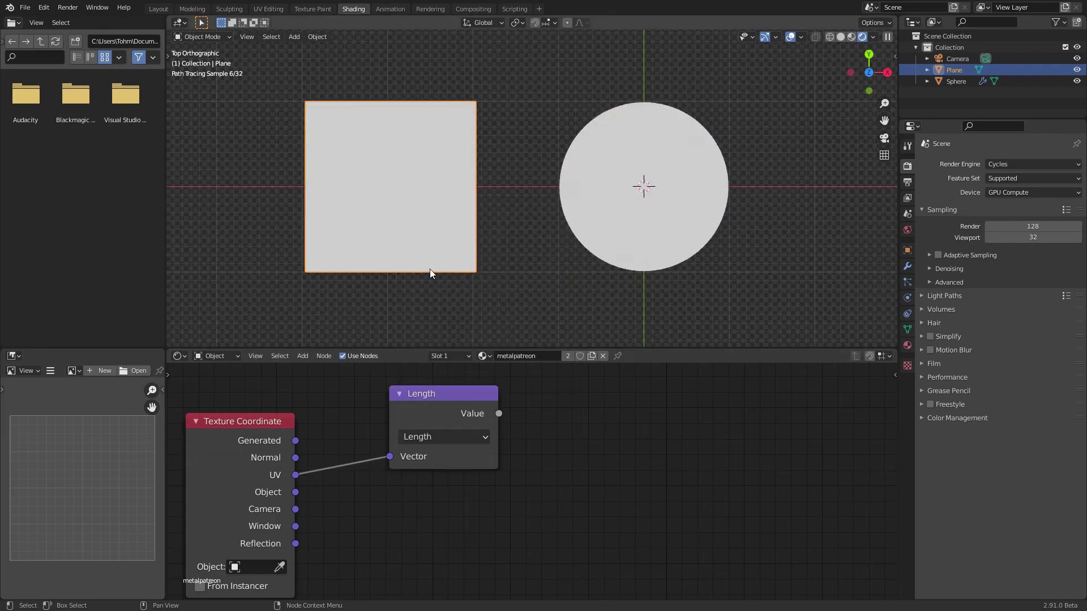
left_click(450, 416, "ctrl+shift")
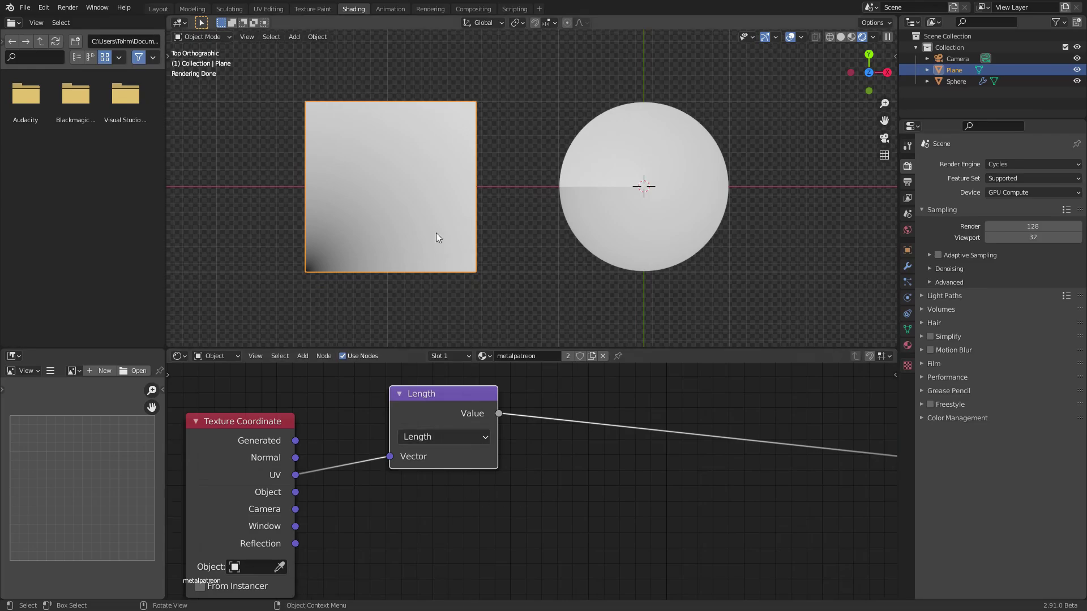
scroll(436, 256, "up", 1)
scroll(417, 249, "up", 4)
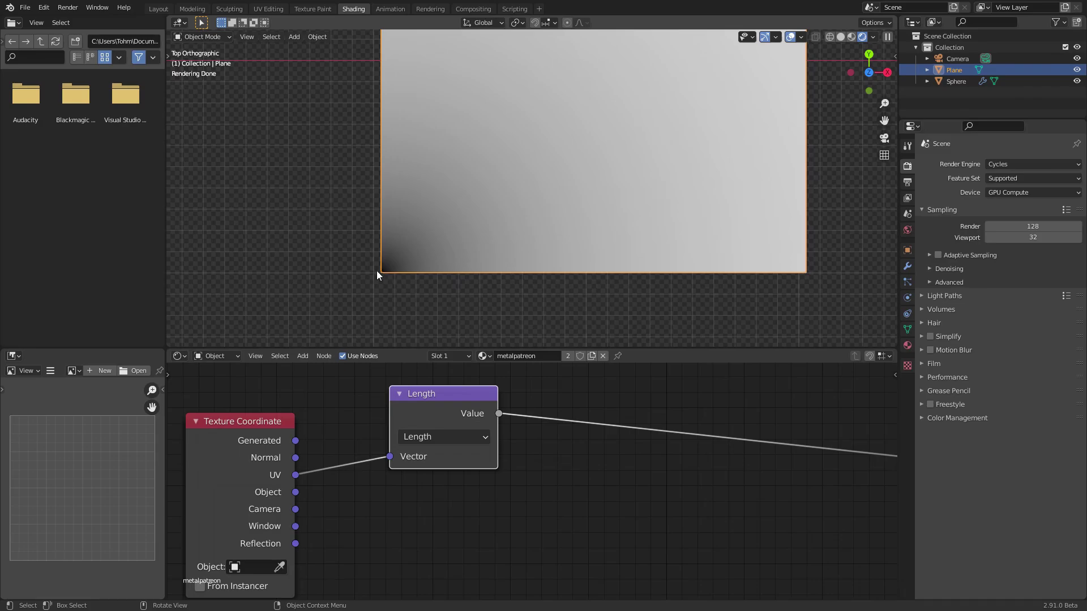
scroll(460, 239, "down", 3)
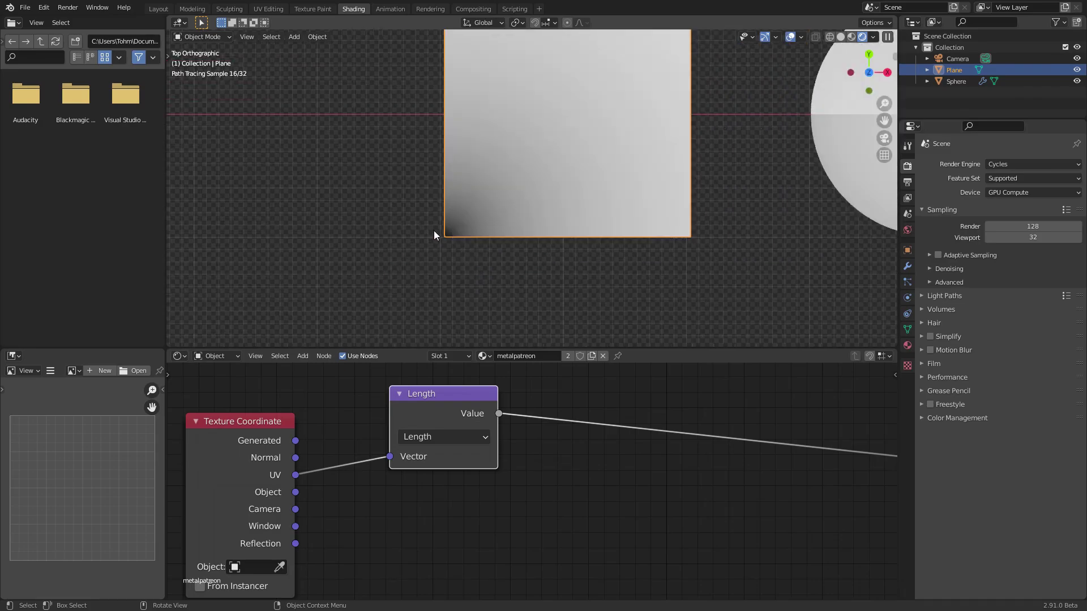
middle_click_drag(624, 80, 578, 149, "shift")
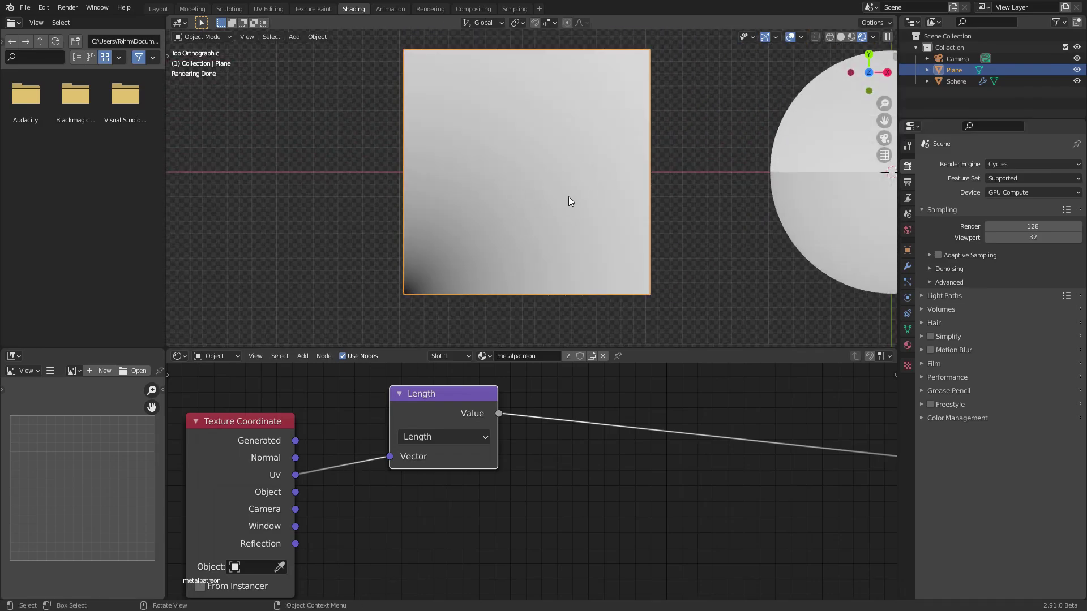
Insert a copy of the Length node between Texture Coordinate and Length, and set the copy to Add
left_click_drag(440, 400, 558, 418)
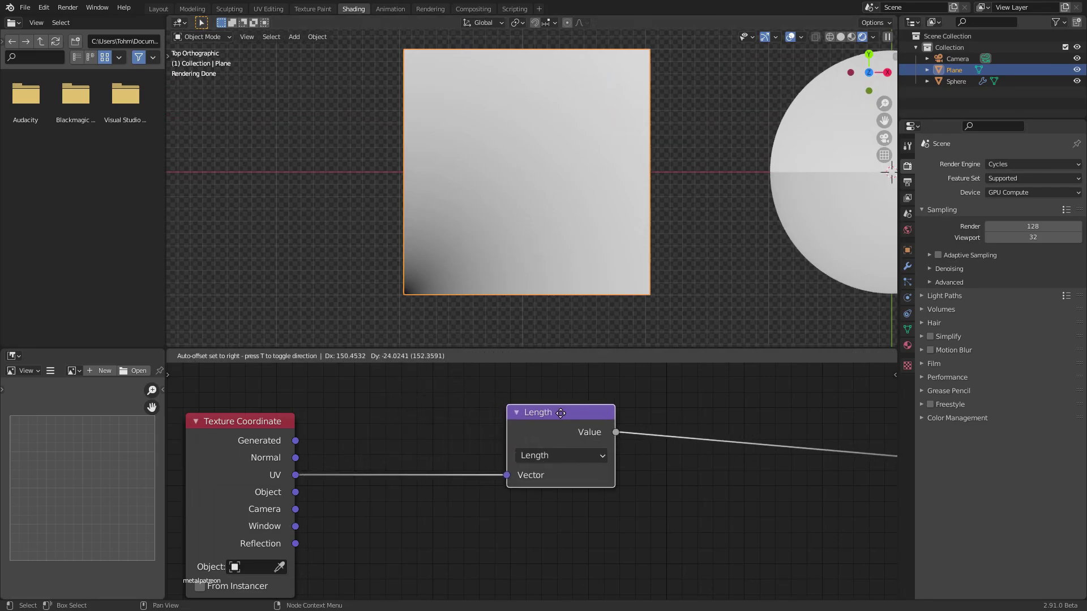
key("shift+d")
left_click(409, 422)
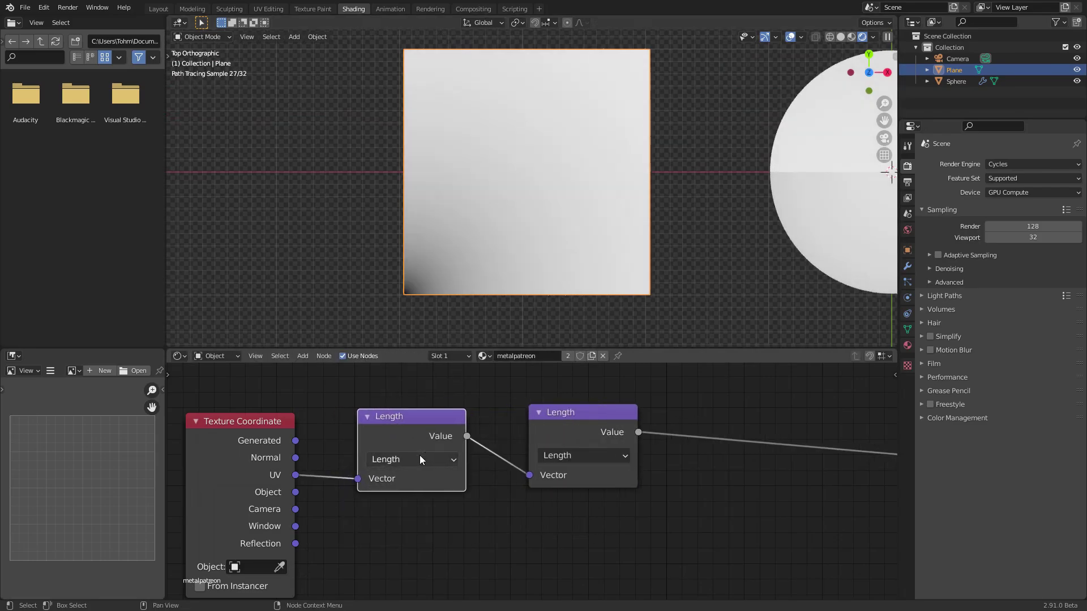
left_click(411, 458)
left_click(380, 441)
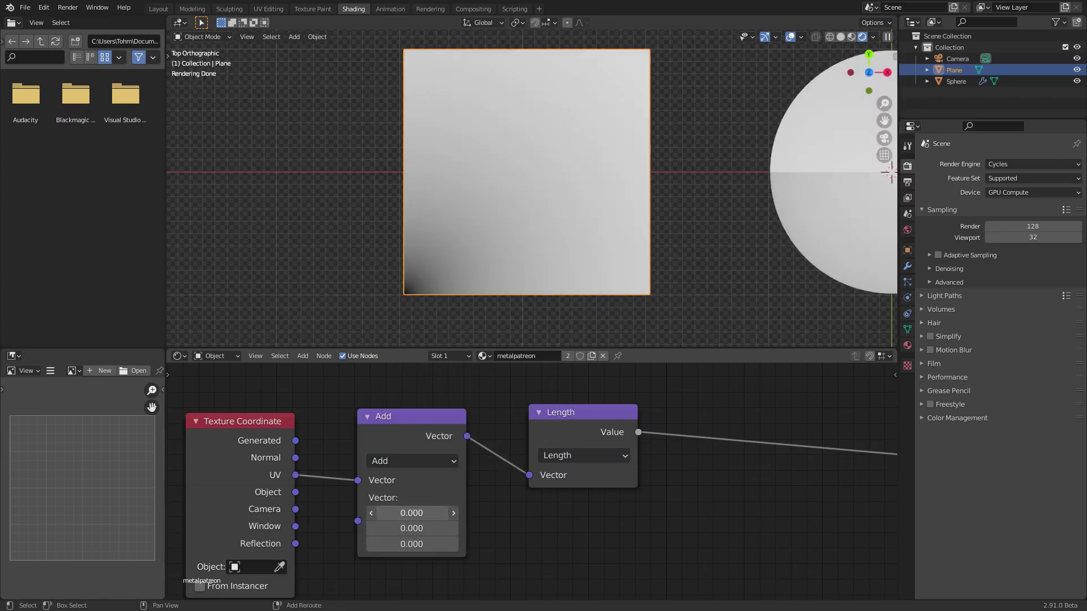
Set the first two components of the Add node's second vector to -0.5 to center the gradient
left_click_drag(411, 512, 382, 528)
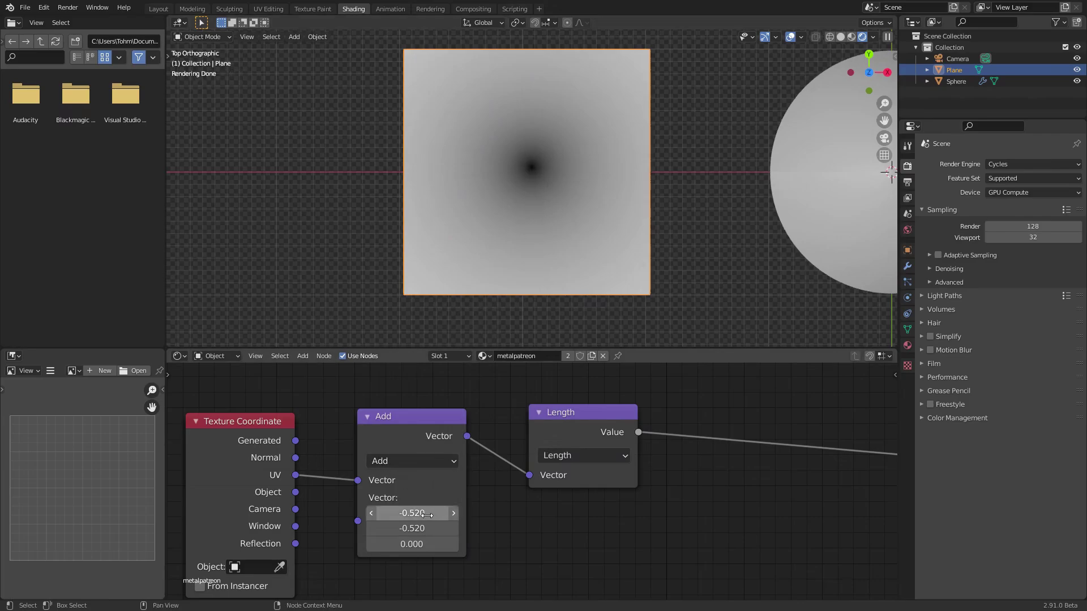
left_click_drag(426, 512, 427, 528)
type("-0.5")
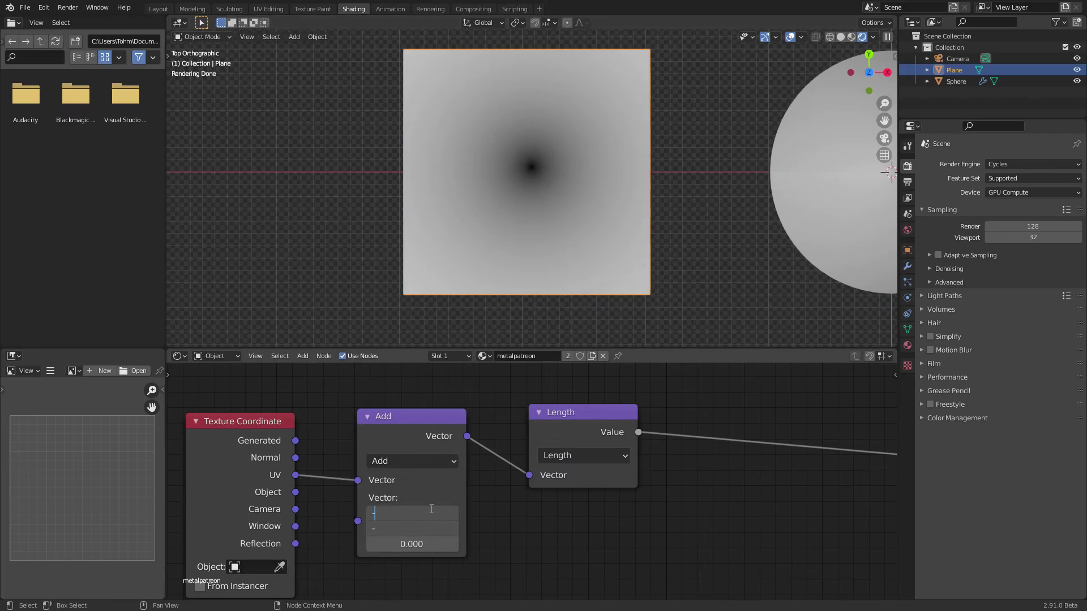
key("Return")
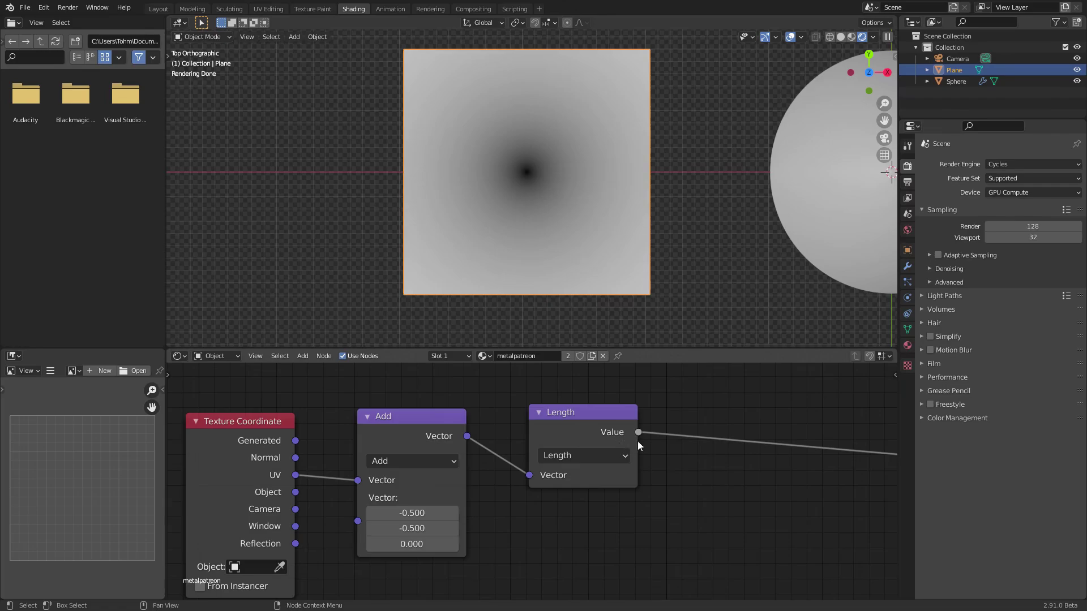
Save the blend file
middle_click_drag(638, 446, 497, 435)
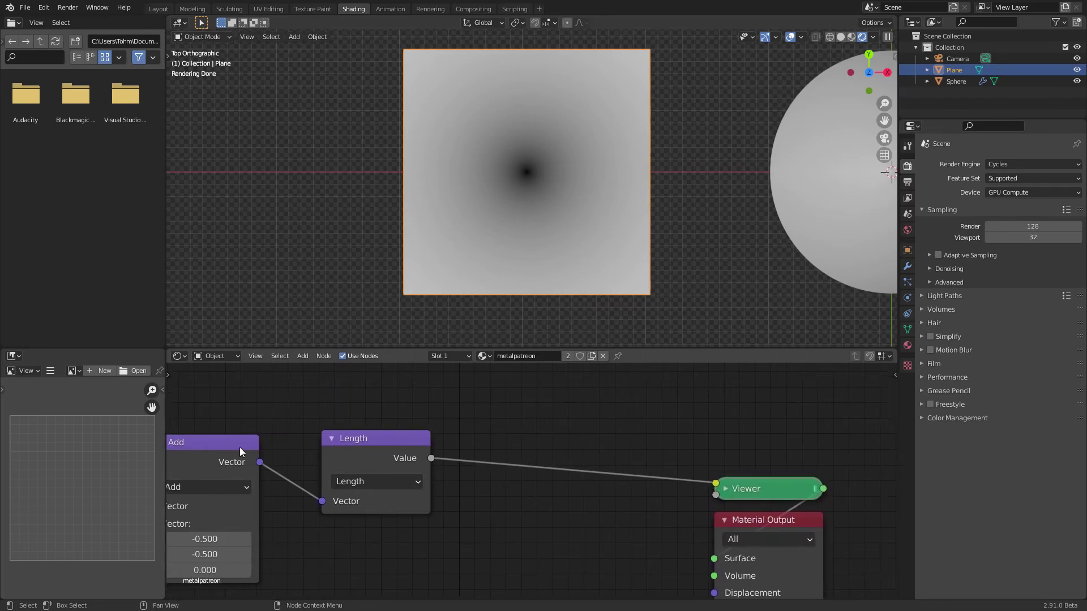
middle_click_drag(304, 465, 517, 424)
scroll(417, 433, "down", 4)
middle_click_drag(676, 437, 430, 421)
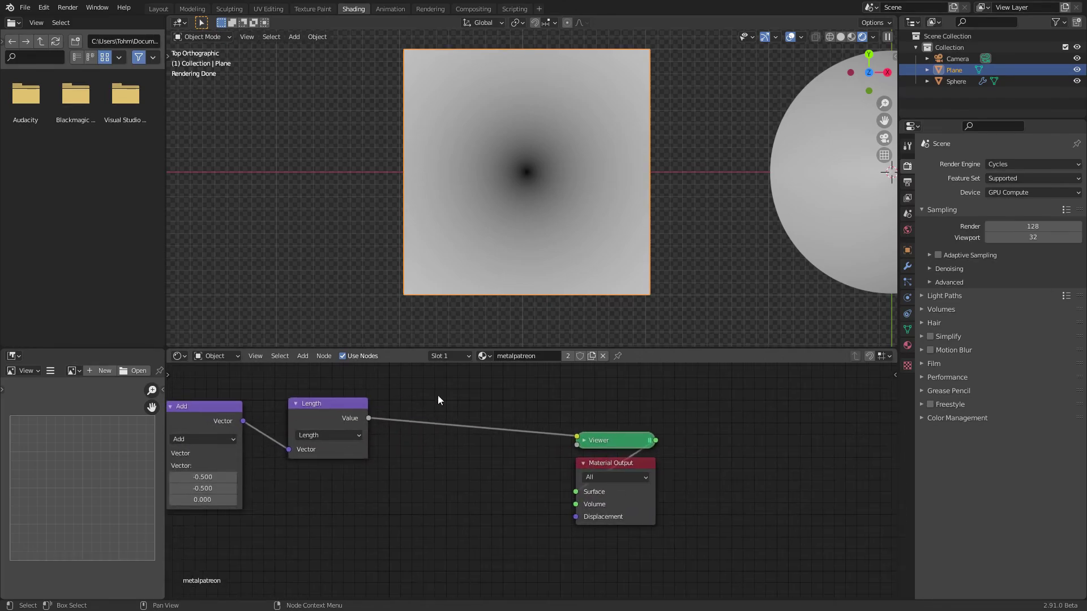
scroll(437, 395, "up", 4)
middle_click_drag(526, 444, 567, 469)
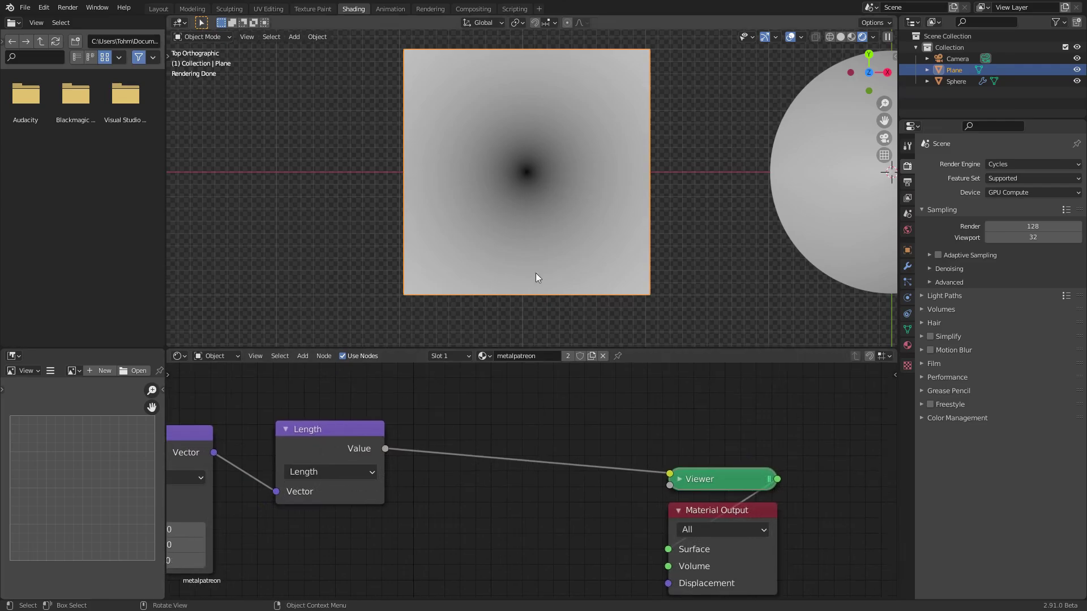
scroll(473, 404, "up", 1)
key("ctrl+s")
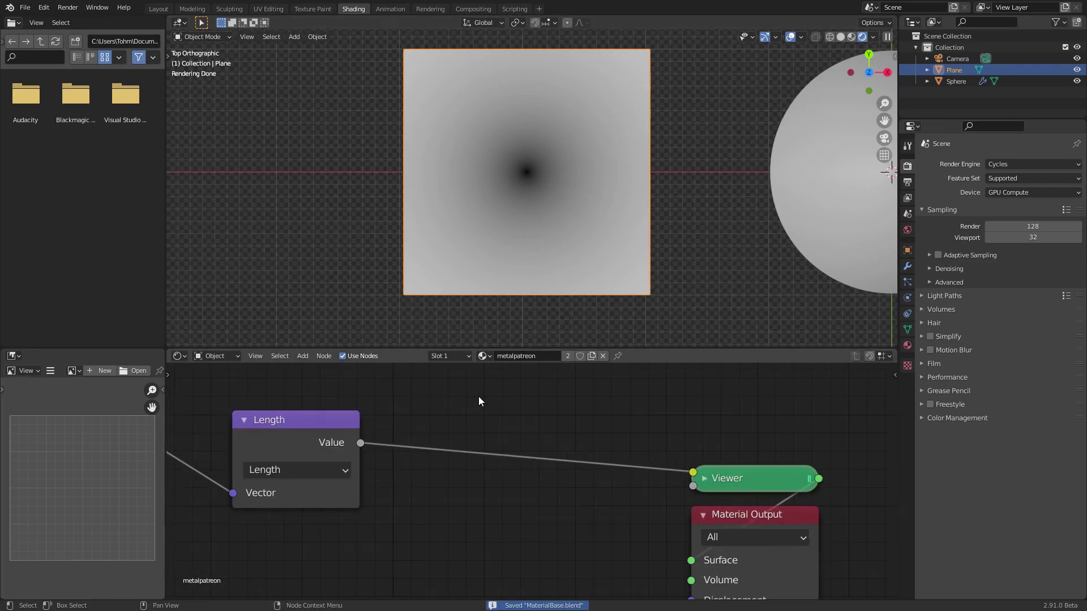
Insert a Math node between the Length node and the Viewer
middle_click_drag(478, 396, 489, 441)
key("shift+a")
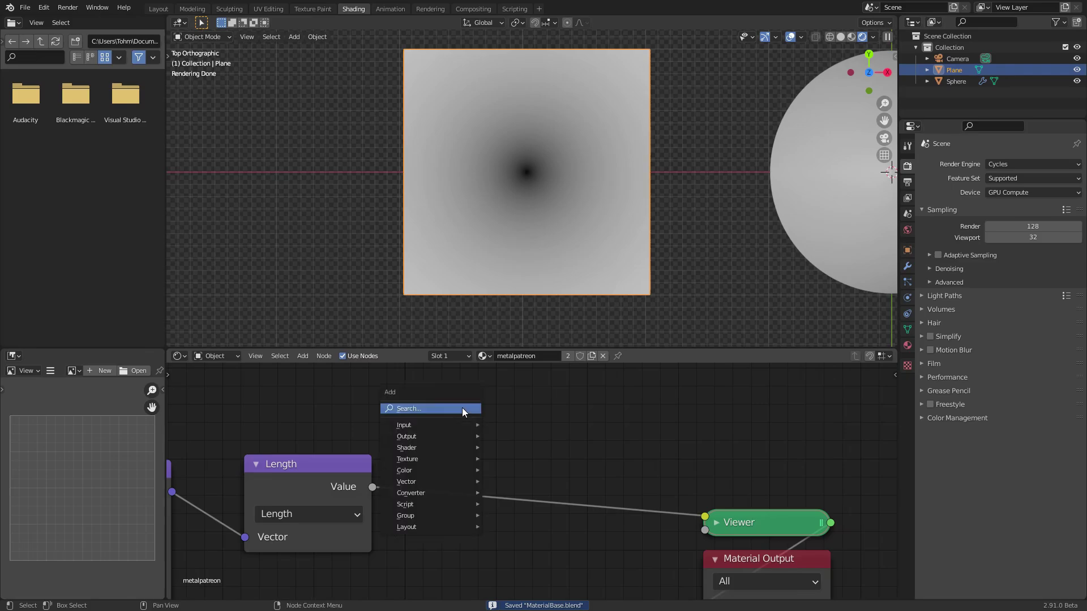
left_click(462, 408)
type("math")
key("Return")
left_click(470, 472)
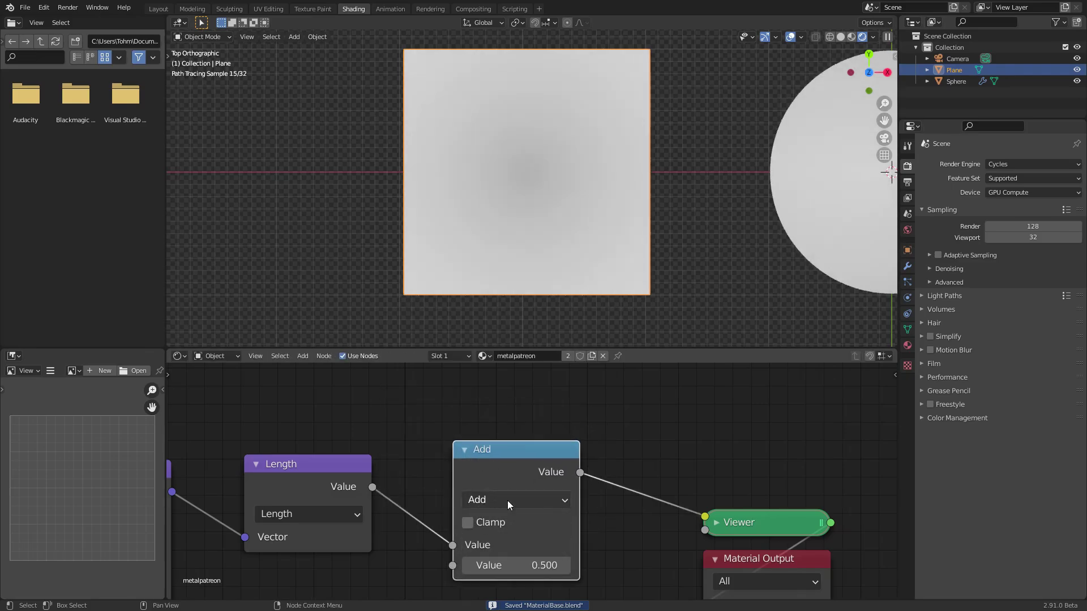
Set the Math node to Subtract and move the Length link to its second value input
left_click(508, 501)
left_click(502, 445)
left_click_drag(501, 471, 494, 413)
left_click_drag(446, 486, 446, 506)
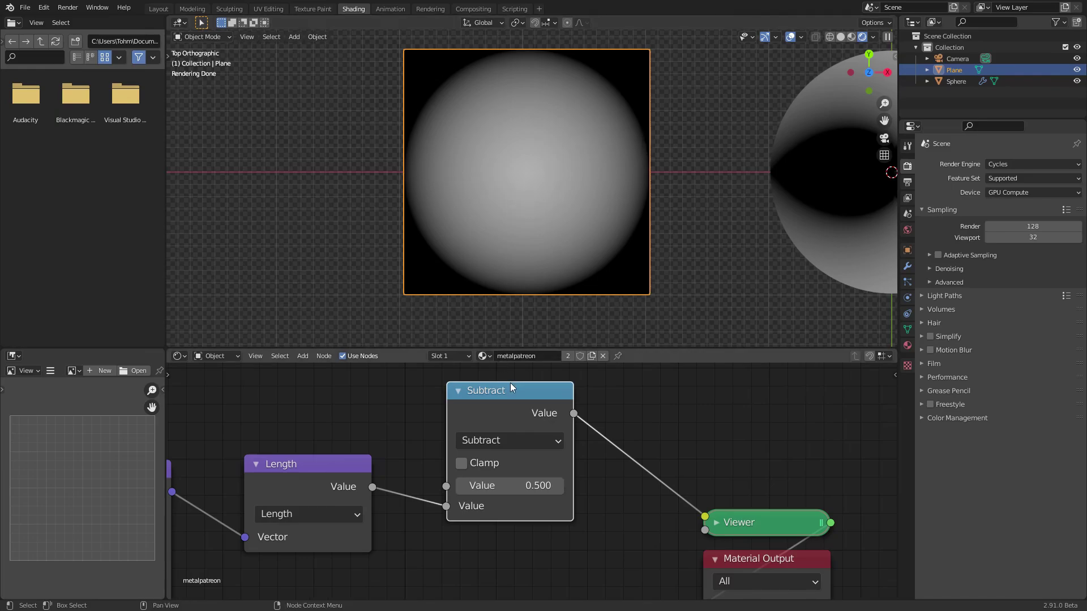
Compare the result with the Subtract node muted and unmuted, and set its first value to 0.22
key("m")
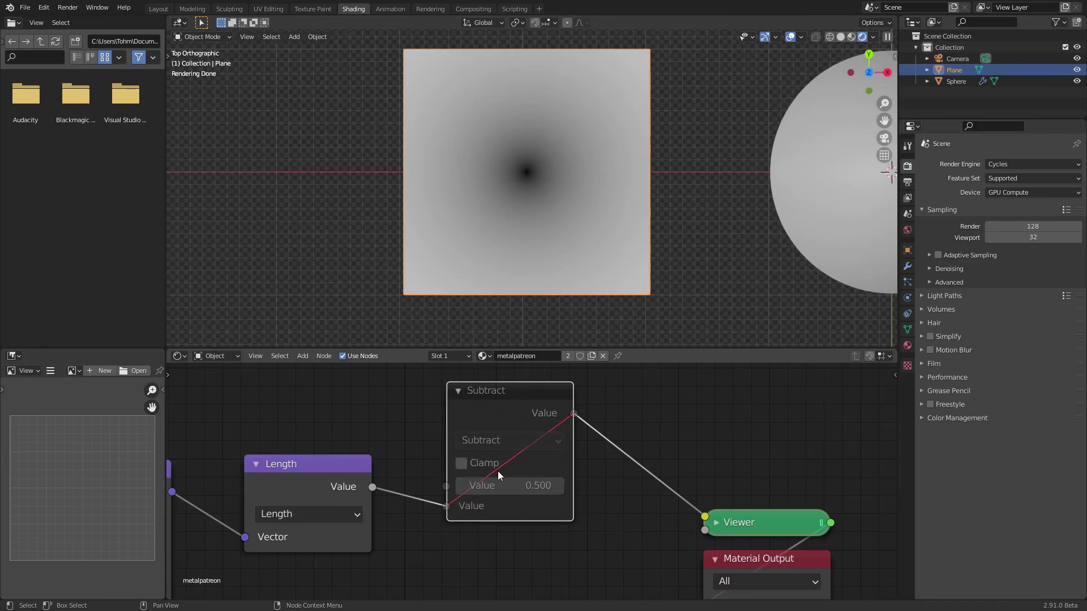
key("m")
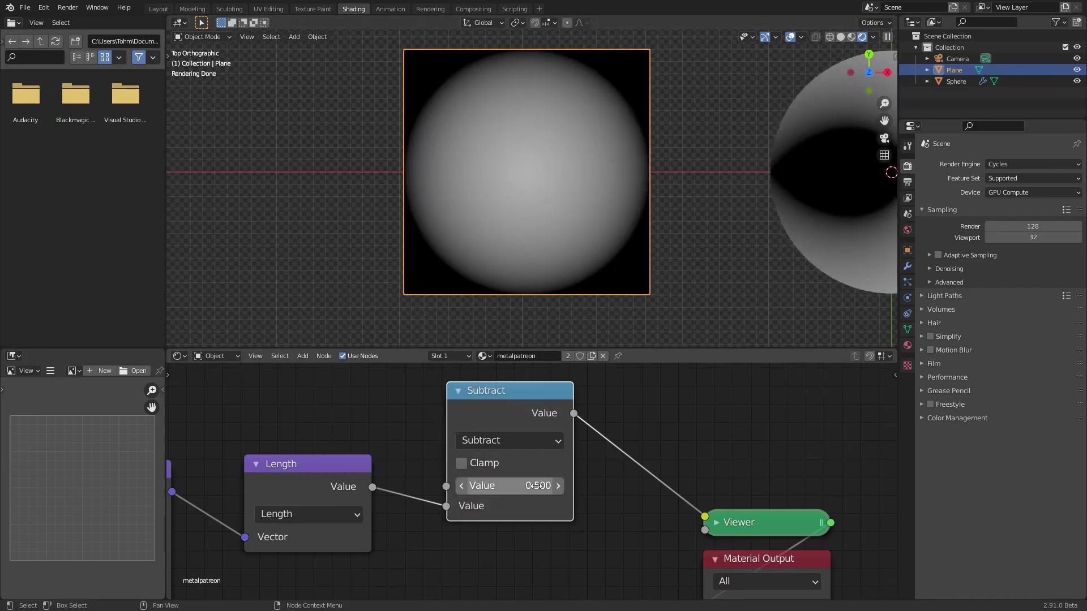
left_click_drag(510, 485, 399, 485)
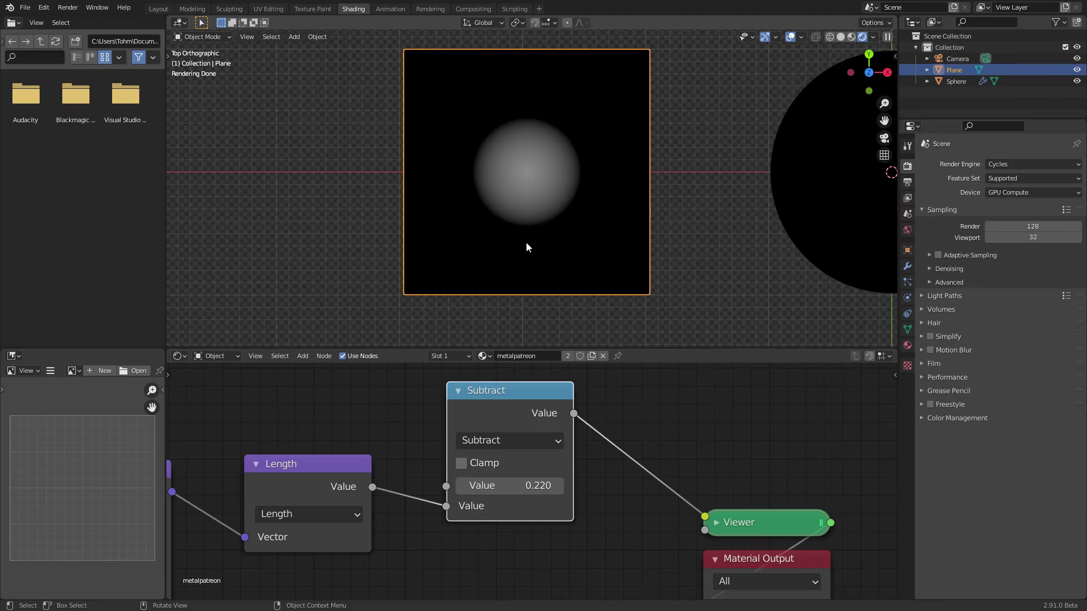
Try a copy of the Subtract node placed after it, set to Greater Than with a threshold of -0.22
key("shift+d")
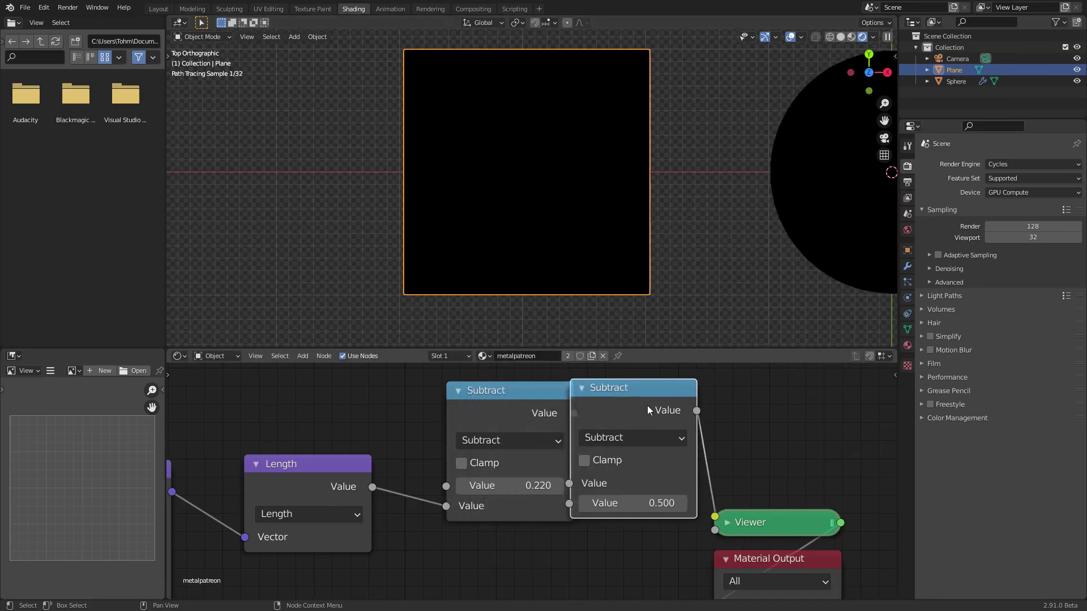
left_click(728, 400)
left_click(676, 440)
key("g")
left_click_drag(722, 503, 626, 503)
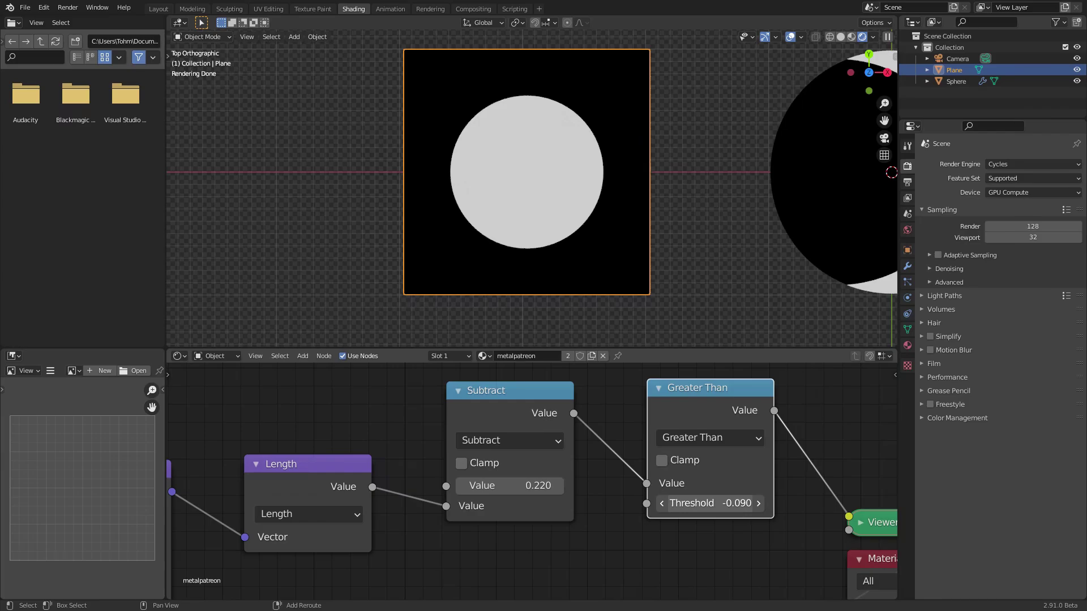
left_click_drag(707, 503, 683, 503)
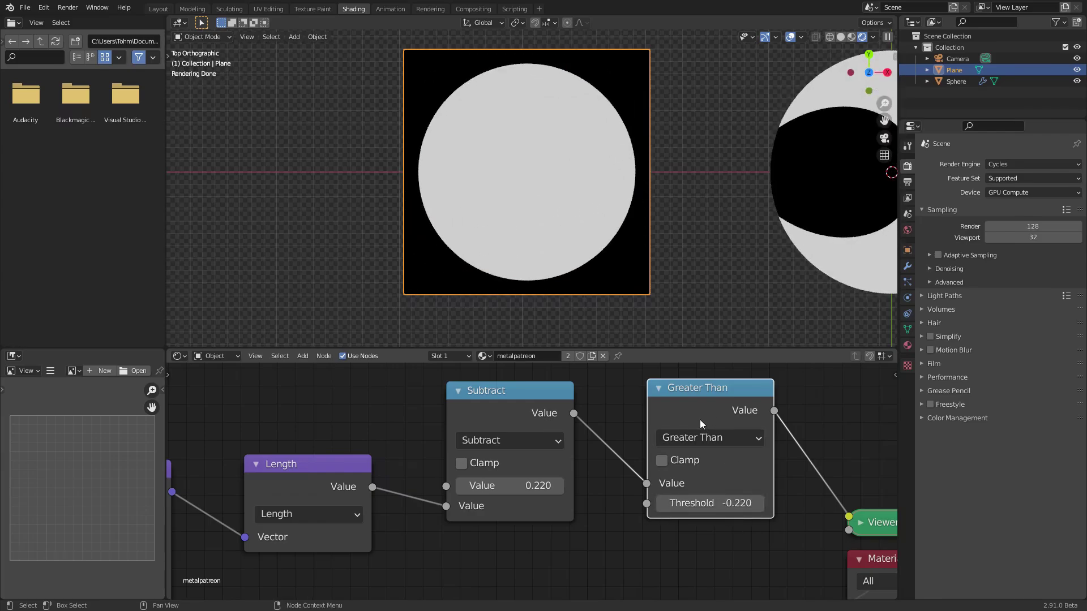
Test Clamp on the Subtract node with a higher Greater Than threshold, and remove the Greater Than node while keeping its link
left_click(462, 464)
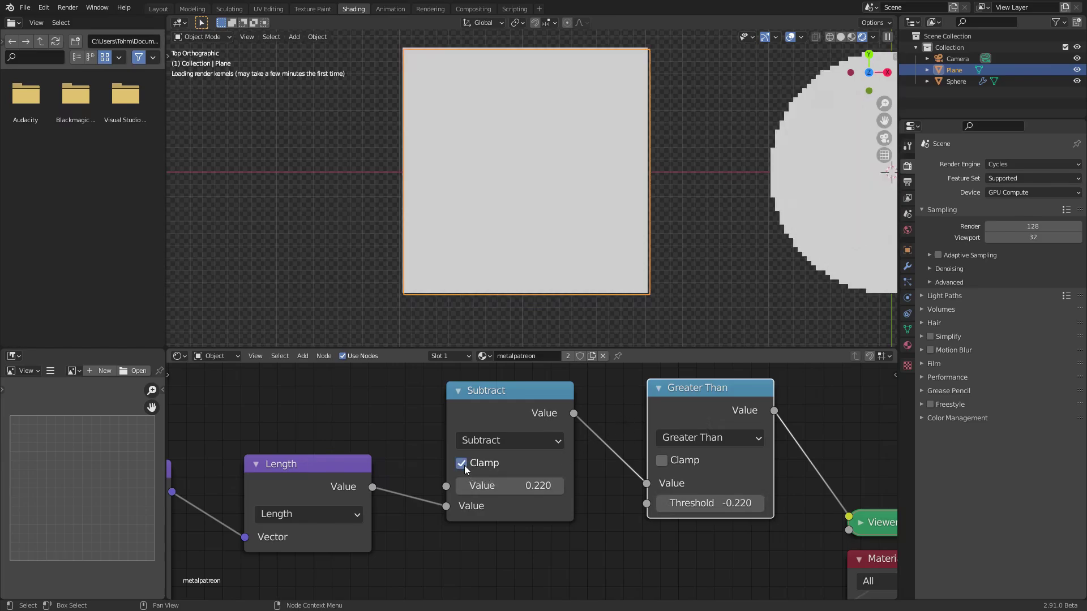
left_click_drag(712, 506, 749, 506)
key("ctrl+x")
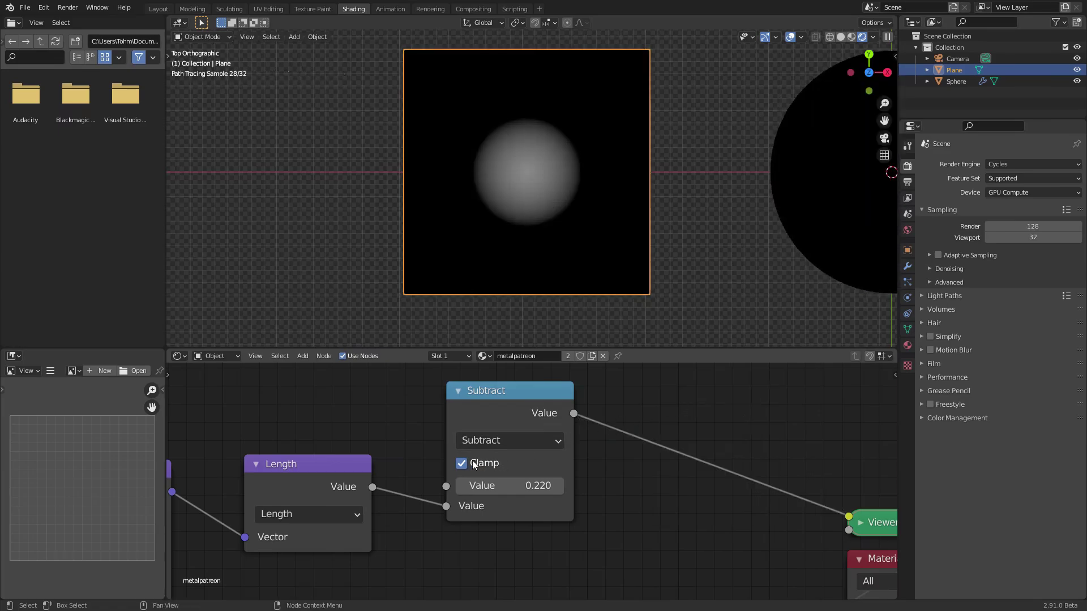
Turn off Clamp on the Subtract node, try a first value of 0.38, and undo that value change
left_click(462, 464)
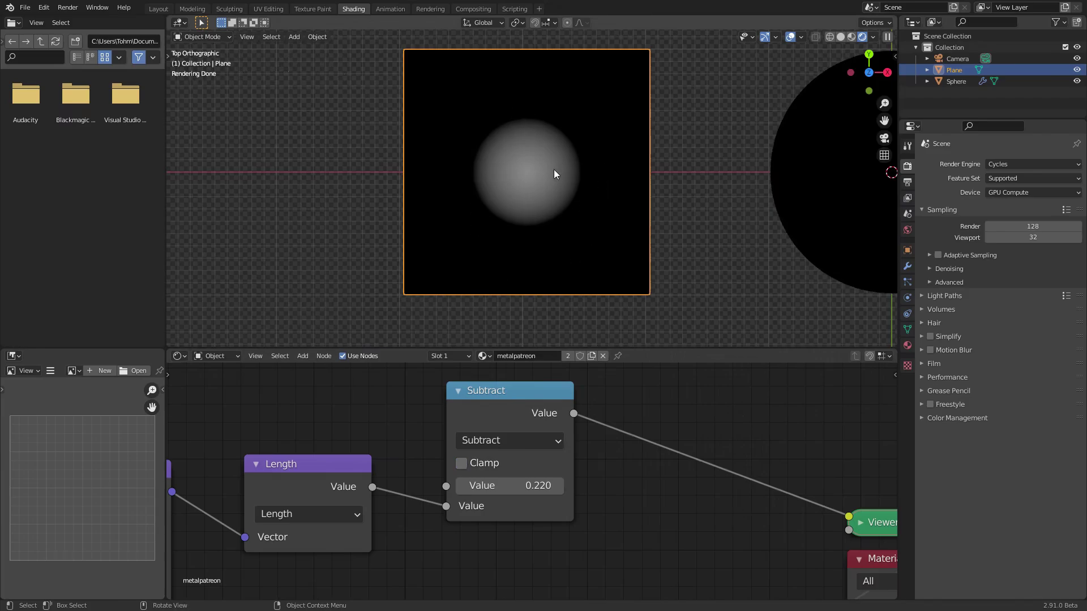
left_click_drag(535, 486, 578, 486)
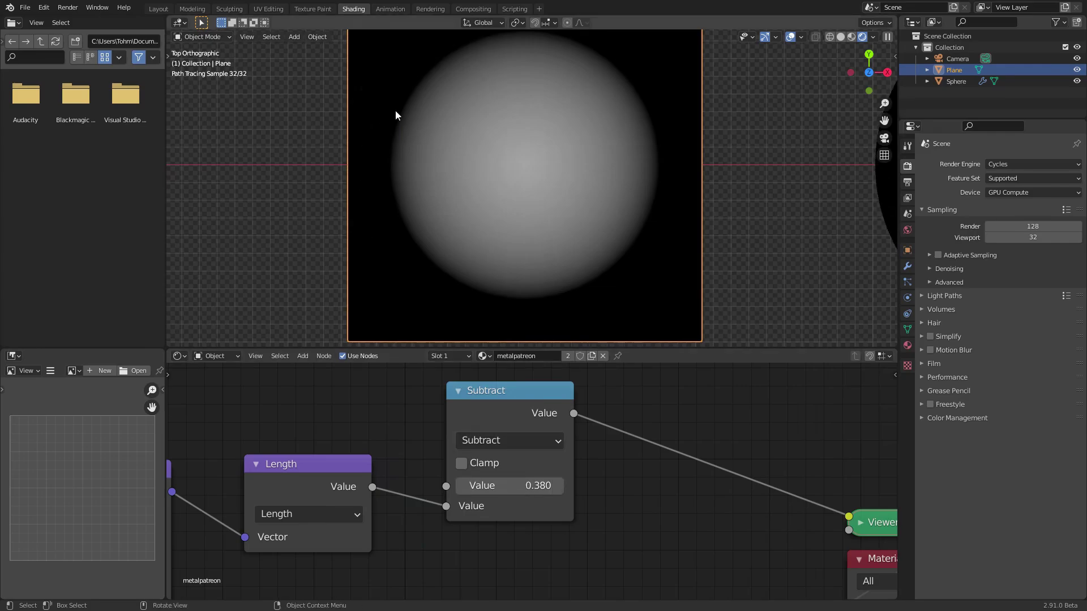
key("ctrl+z")
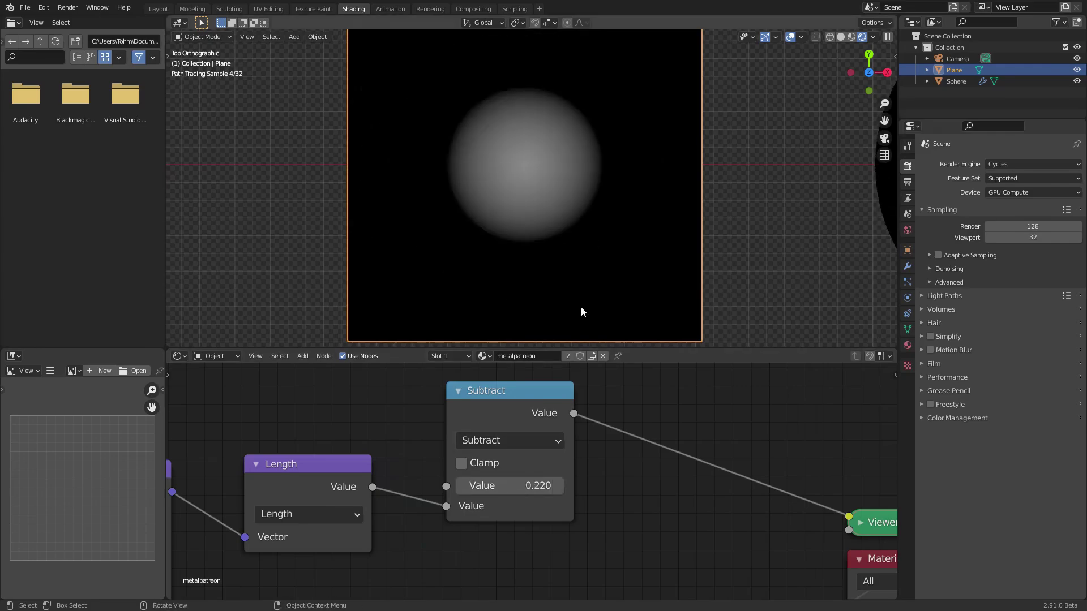
Insert a copy of the Subtract node between it and the Viewer, and set the copy to Divide
left_click(533, 401)
key("shift+d")
left_click(674, 389)
left_click(684, 429)
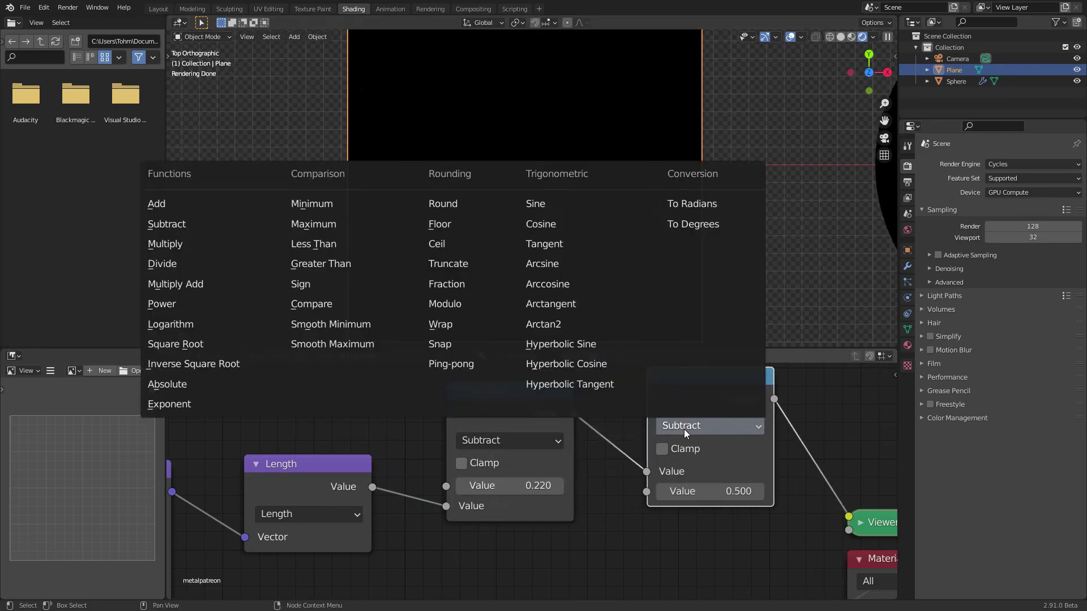
key("d")
Add a Value node above the Length node
middle_click_drag(442, 424, 582, 434)
key("shift+a")
left_click(478, 390)
type("value")
key("Return")
left_click(494, 413)
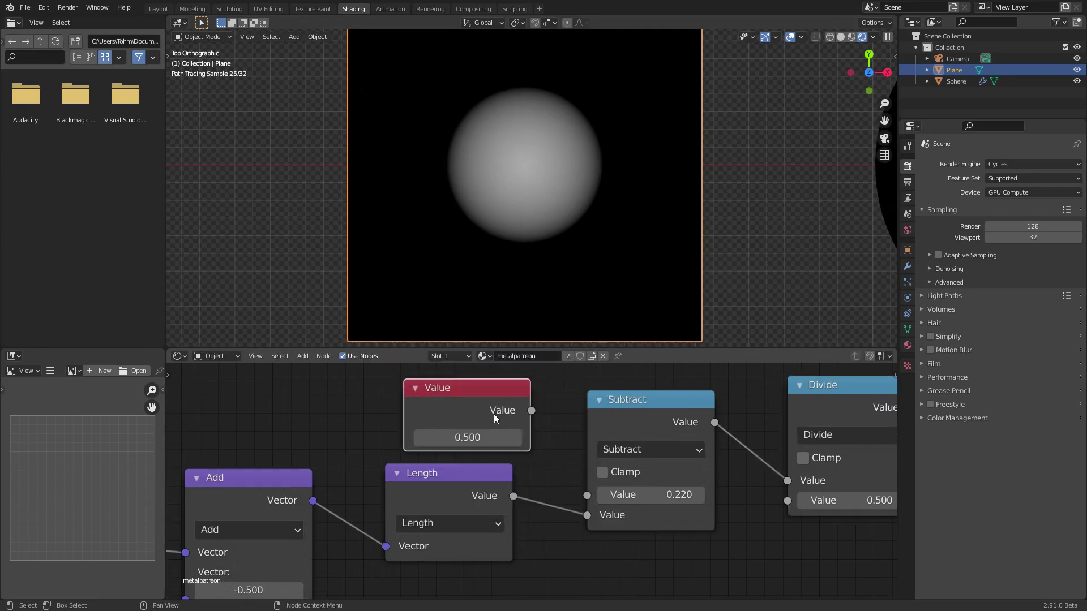
Link the Value node to the Subtract node's first input and the Divide node's second input, and set it to 0.130
right_click_drag(494, 413, 622, 470, "alt")
right_click_drag(475, 403, 777, 484, "alt")
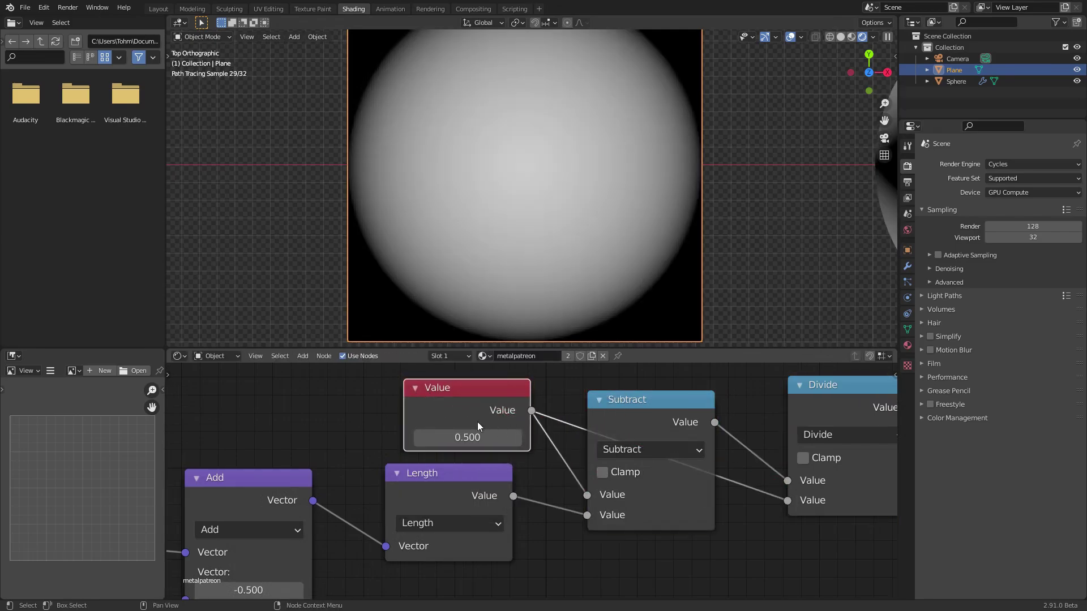
left_click_drag(477, 438, 422, 437)
scroll(569, 151, "down", 2)
middle_click_drag(563, 158, 597, 189, "shift")
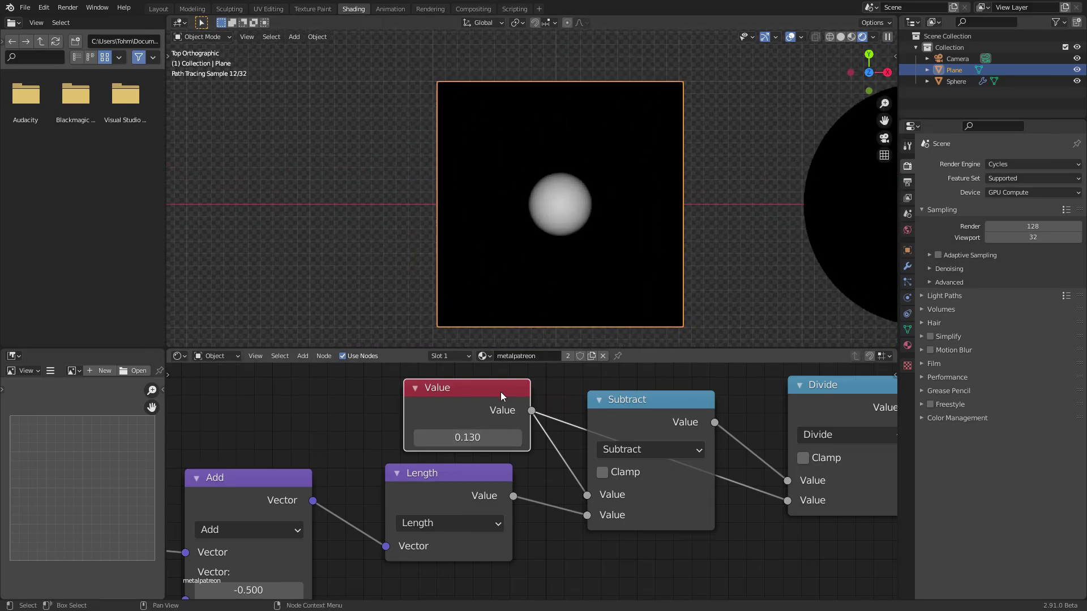
Align the Value node directly above the Length node
left_click_drag(500, 391, 481, 387)
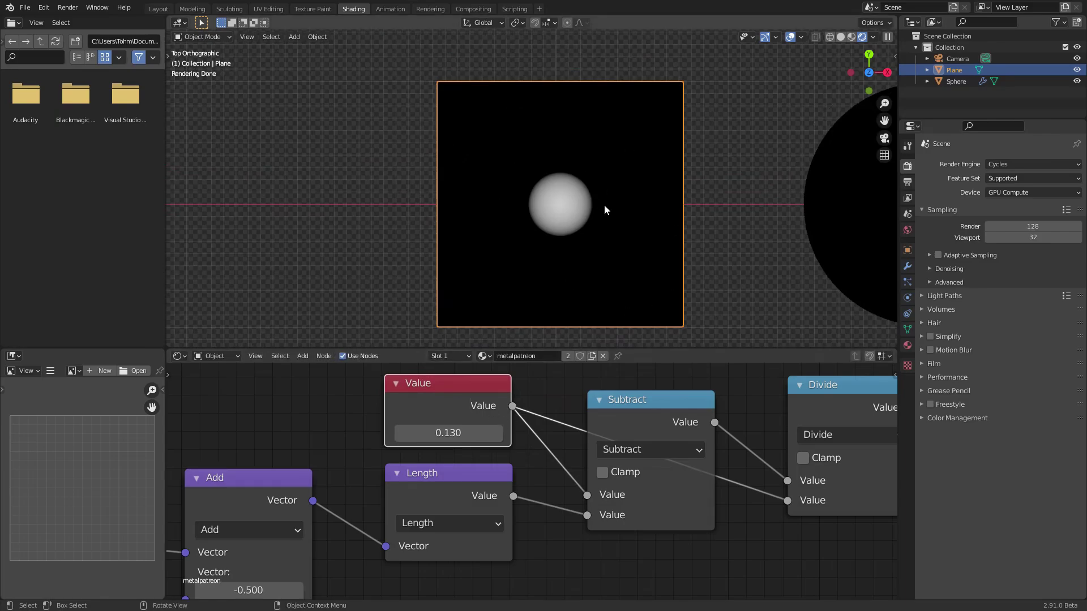
middle_click_drag(589, 234, 577, 222, "shift")
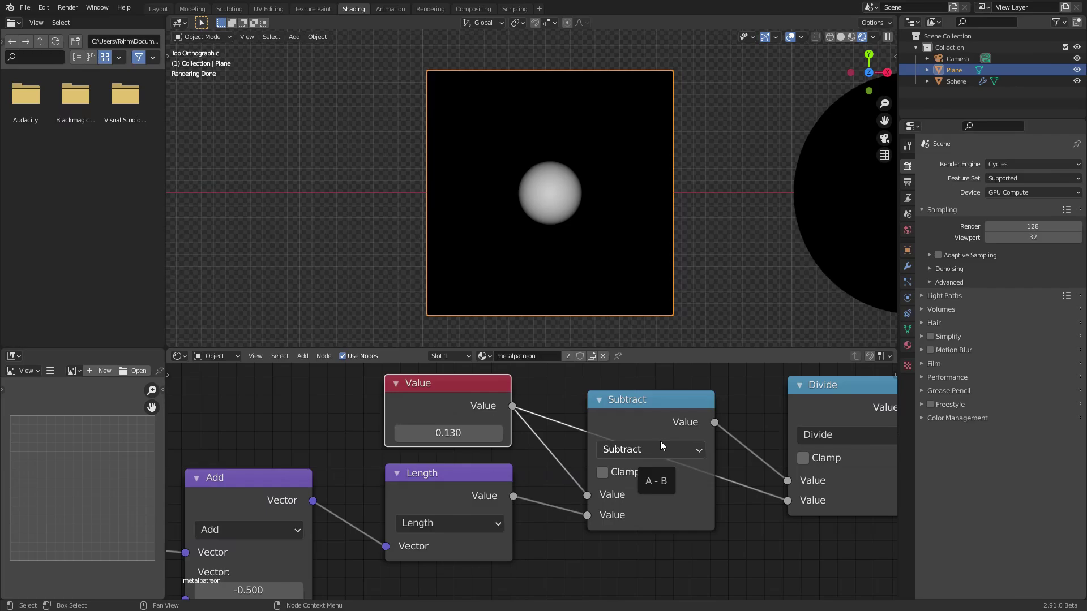
scroll(651, 440, "down", 2)
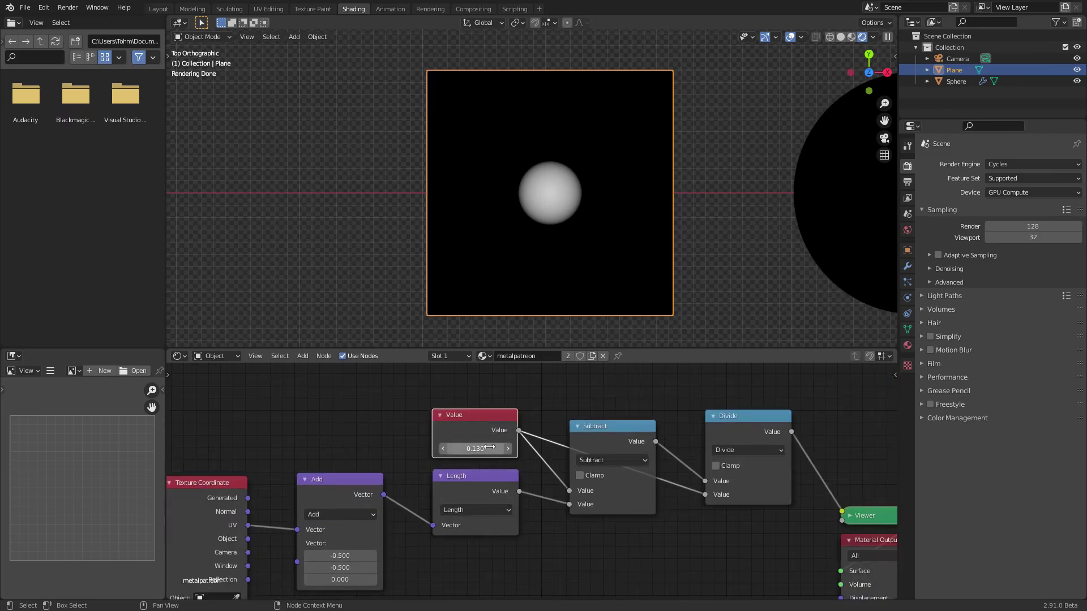
Try a different number in the Value node and undo that change
left_click_drag(495, 445, 463, 444)
key("ctrl+z")
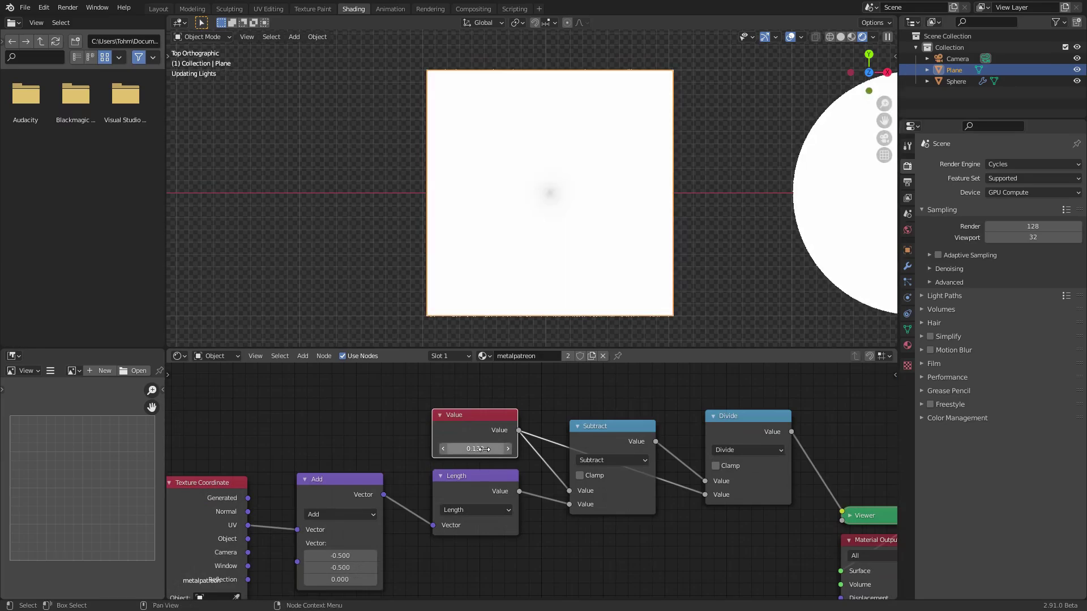
middle_click_drag(404, 417, 480, 415)
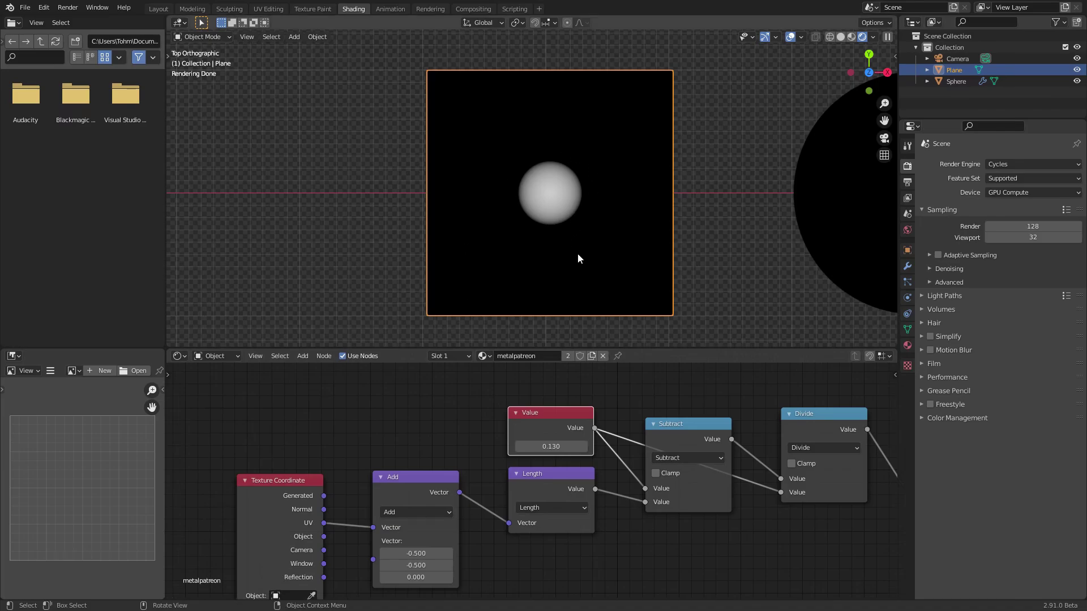
Move the Texture Coordinate and Add nodes together away from the Length node to make room between them
middle_click_drag(372, 450, 488, 413)
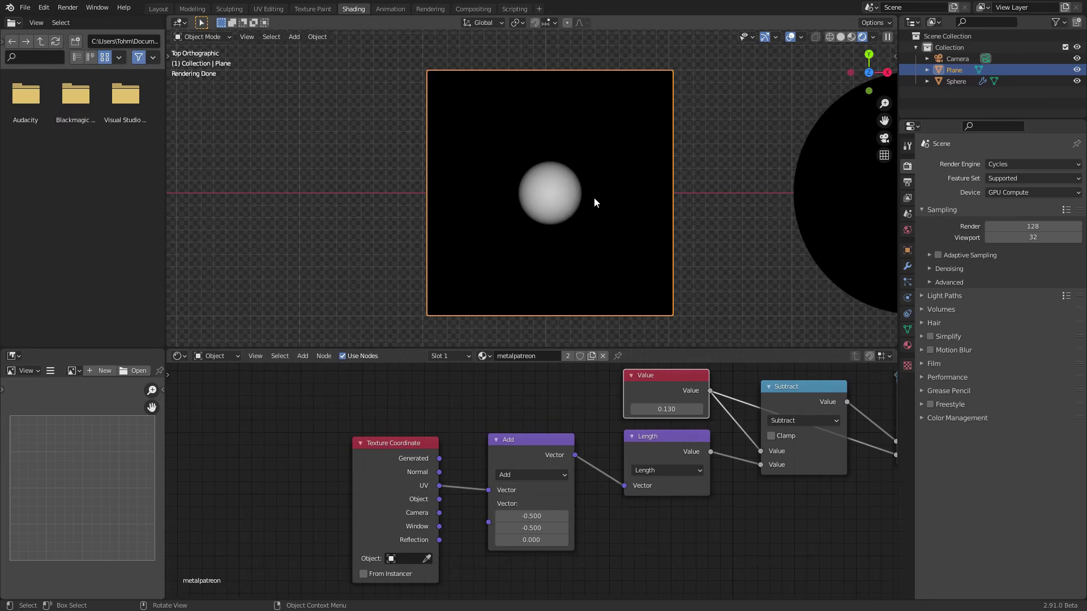
left_click_drag(310, 535, 523, 445)
left_click_drag(523, 441, 358, 427)
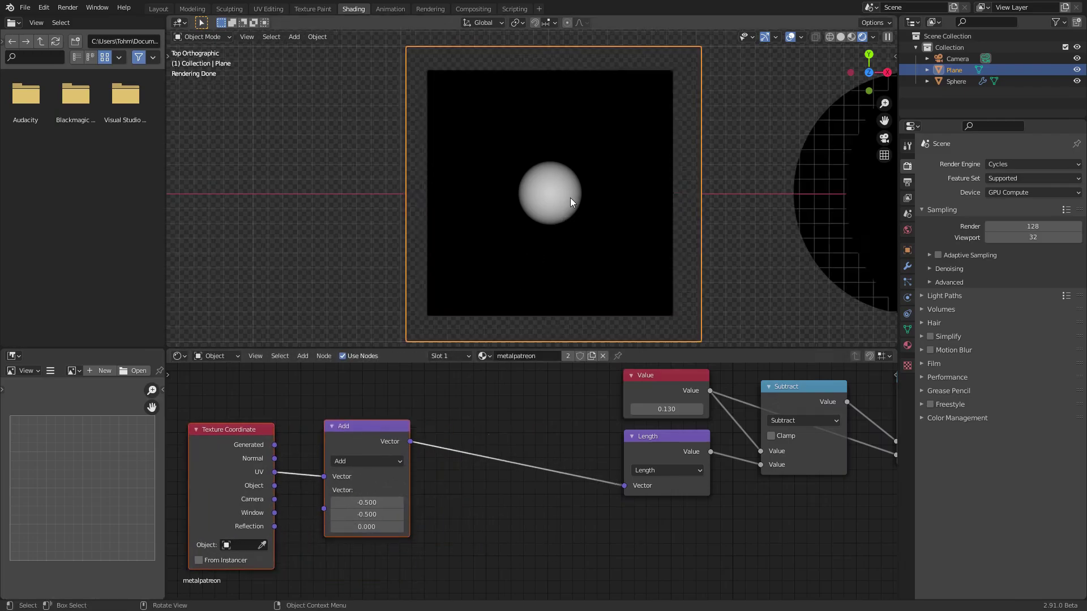
scroll(569, 198, "up", 1)
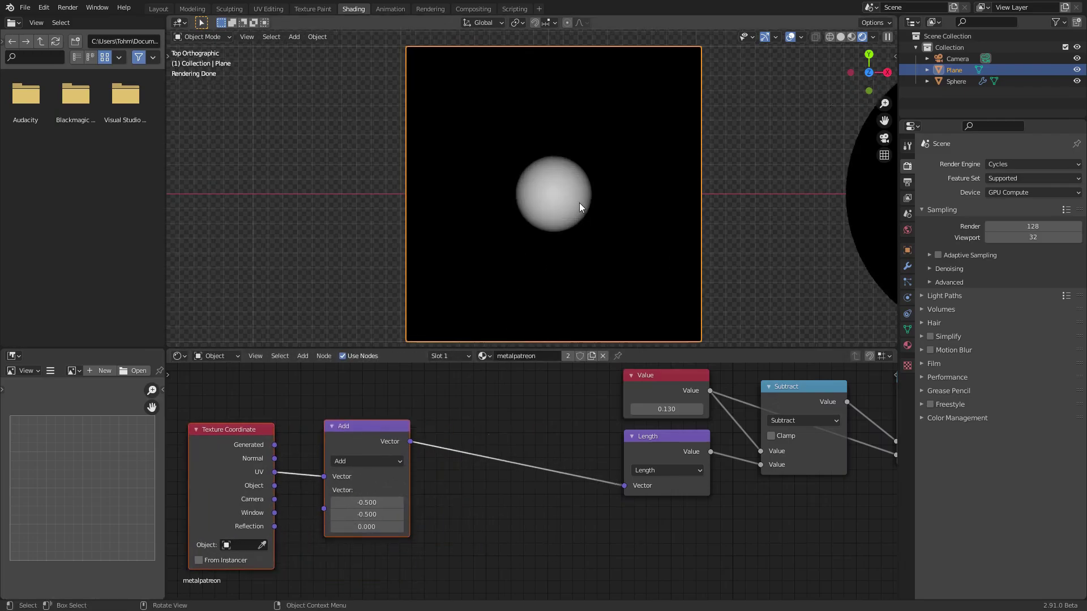
middle_click_drag(579, 206, 560, 200, "shift")
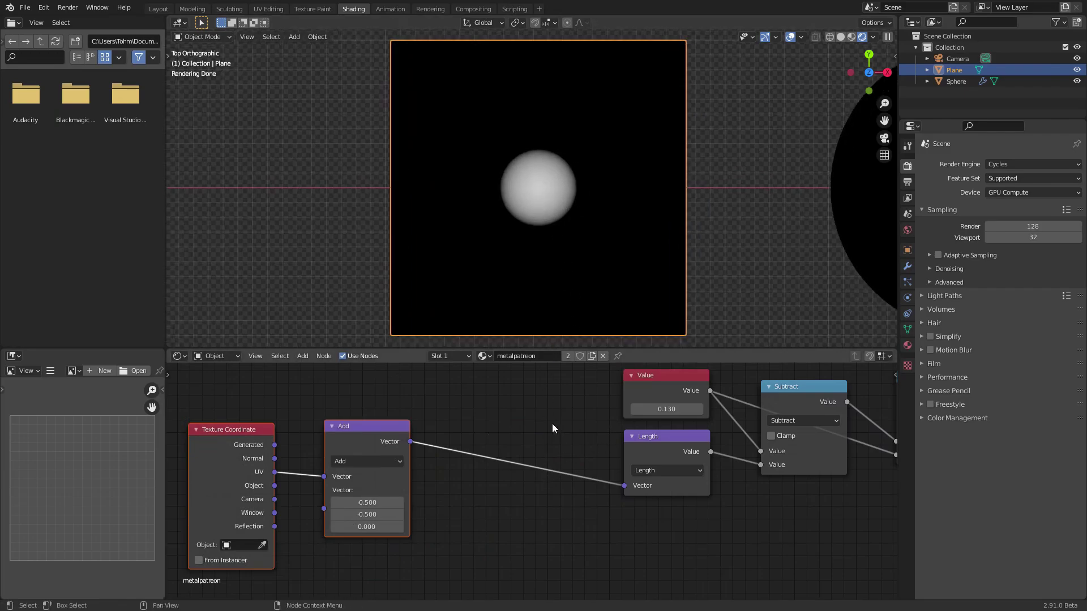
Insert a copy of the Add node between the Add and Length nodes
left_click(437, 410)
left_click(384, 434)
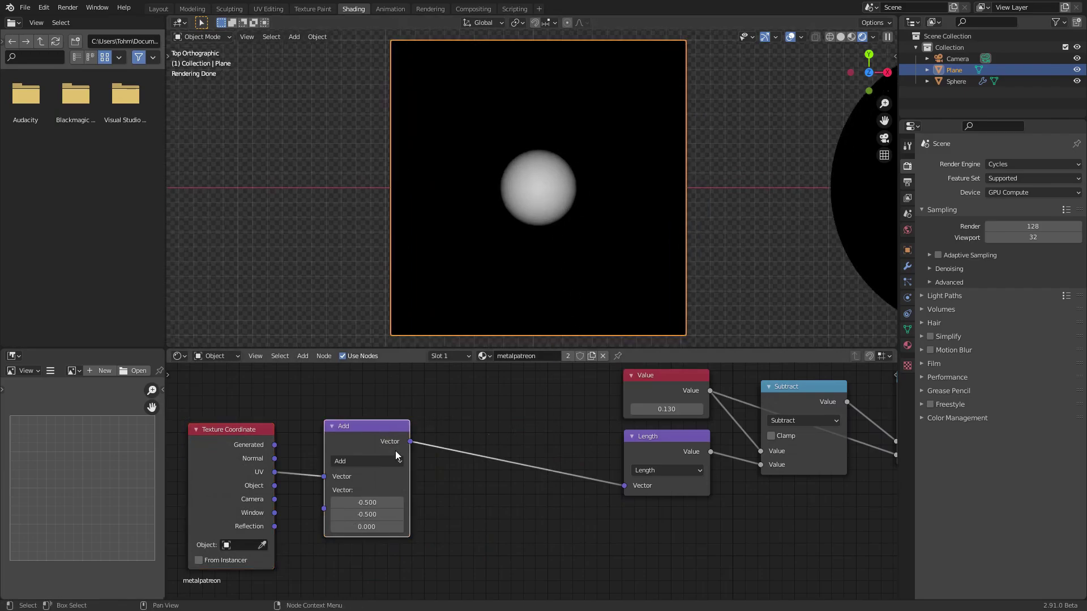
key("shift+d")
left_click(522, 435)
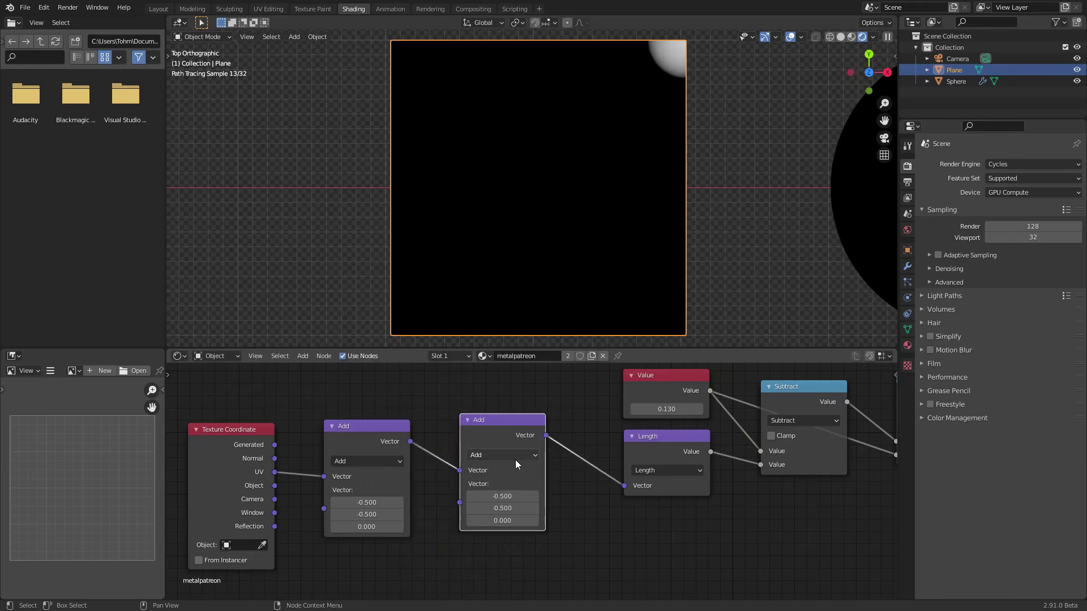
Set the copied vector math node to Multiply and all three of its vector components to 1
left_click(503, 455)
left_click(503, 433)
left_click_drag(502, 496, 503, 520)
type("1")
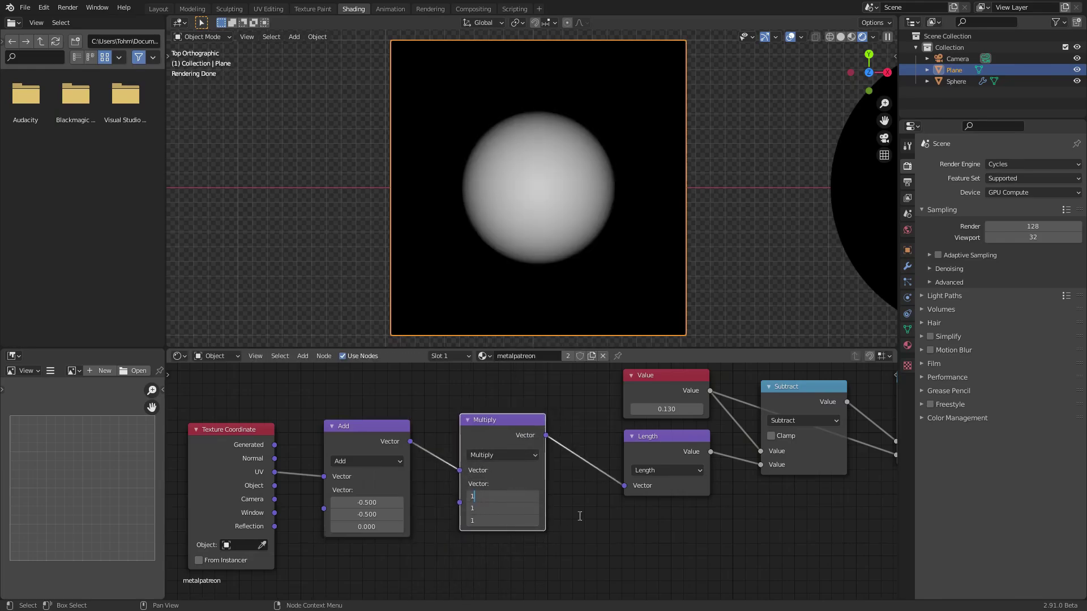
key("Return")
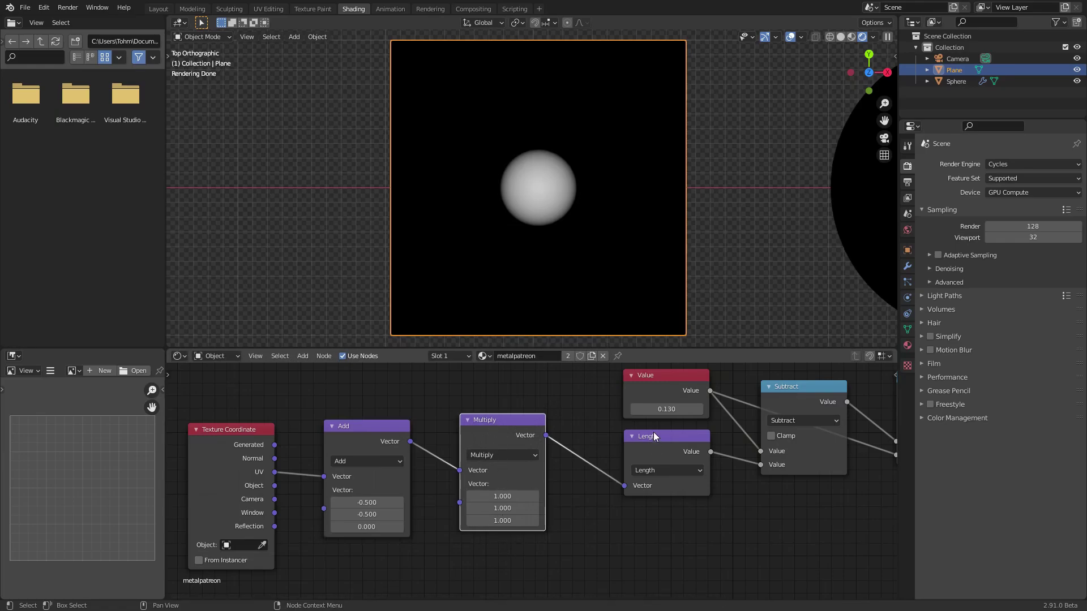
Move the Length node slightly closer to the Multiply node
left_click_drag(666, 408, 662, 443)
middle_click_drag(759, 477, 585, 501)
middle_click_drag(464, 445, 634, 449)
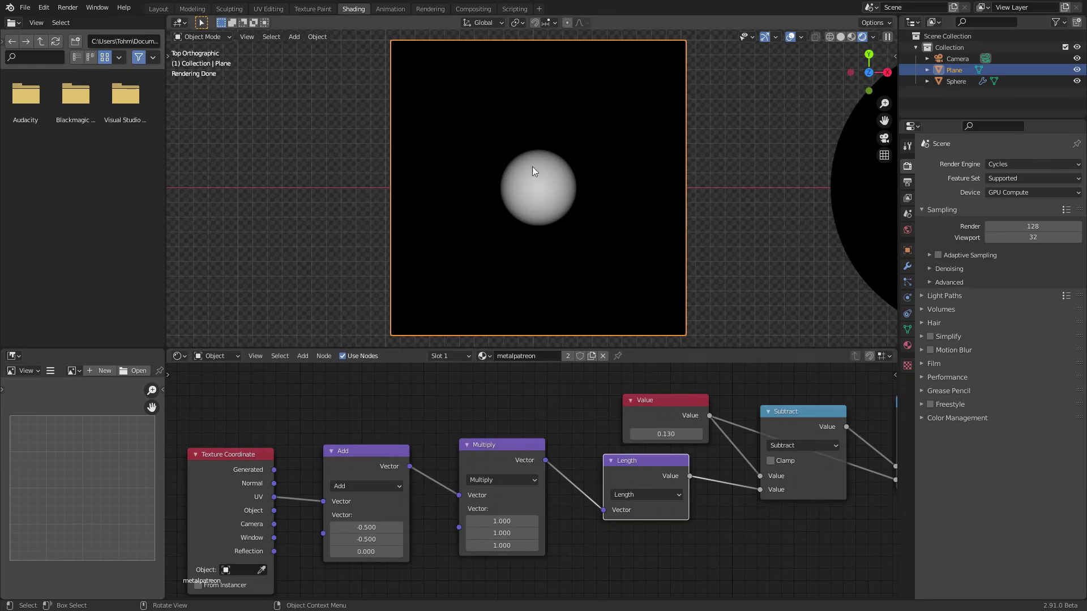
Try the Multiply node's Y component at 0.6 and at 2, and undo the second change
left_click(470, 532)
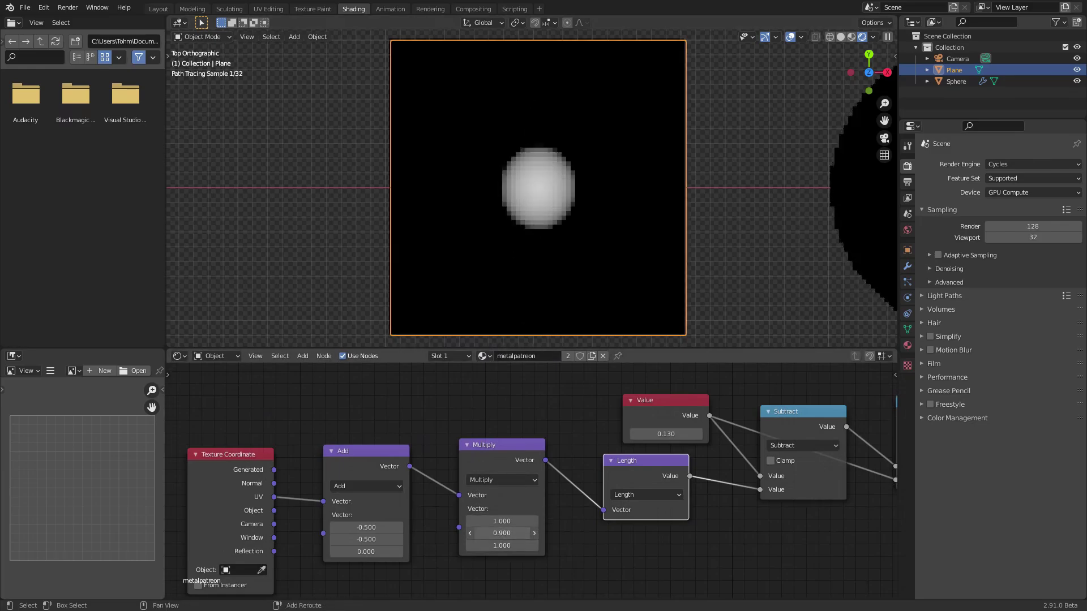
left_click_drag(503, 533, 487, 533)
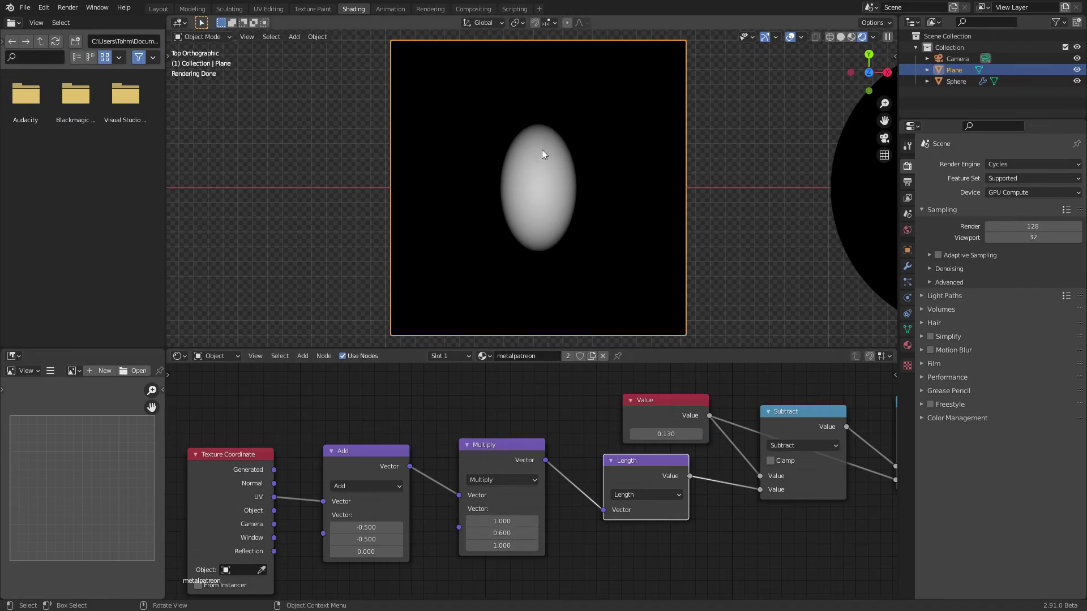
left_click(502, 533)
type("2")
key("Return")
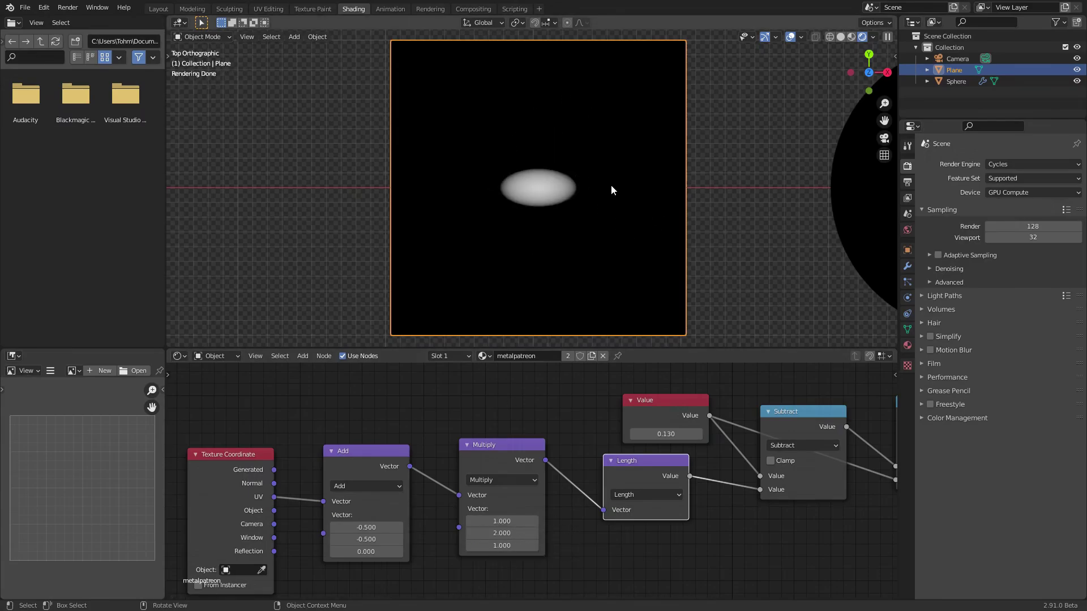
key("ctrl+z")
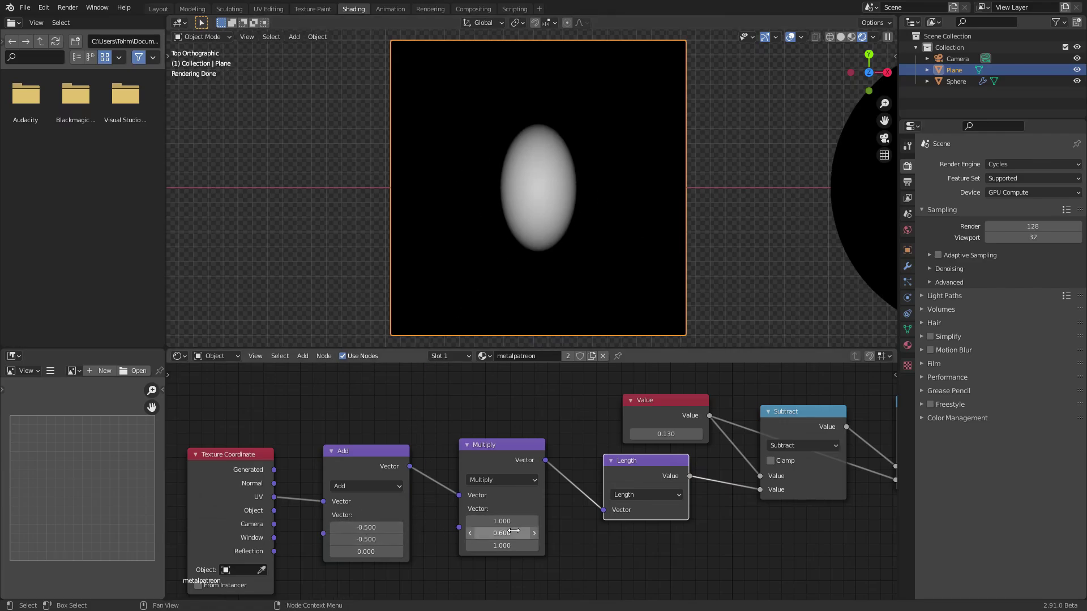
Set the Multiply node's Y component to 0.32 to stretch the circle into a tall ellipse
mouse_move(501, 533)
left_mouse_down()
mouse_move(476, 533)
mouse_move(538, 521)
mouse_move(496, 533)
left_mouse_up()
key("ctrl+z")
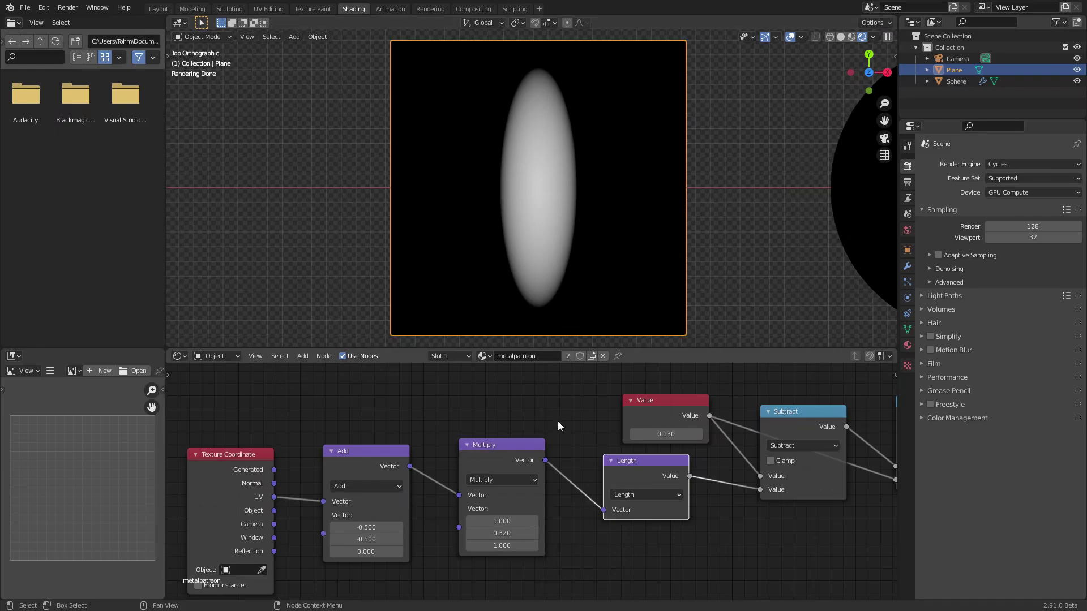
Turn on Clamp for the Divide node
scroll(546, 419, "down", 1)
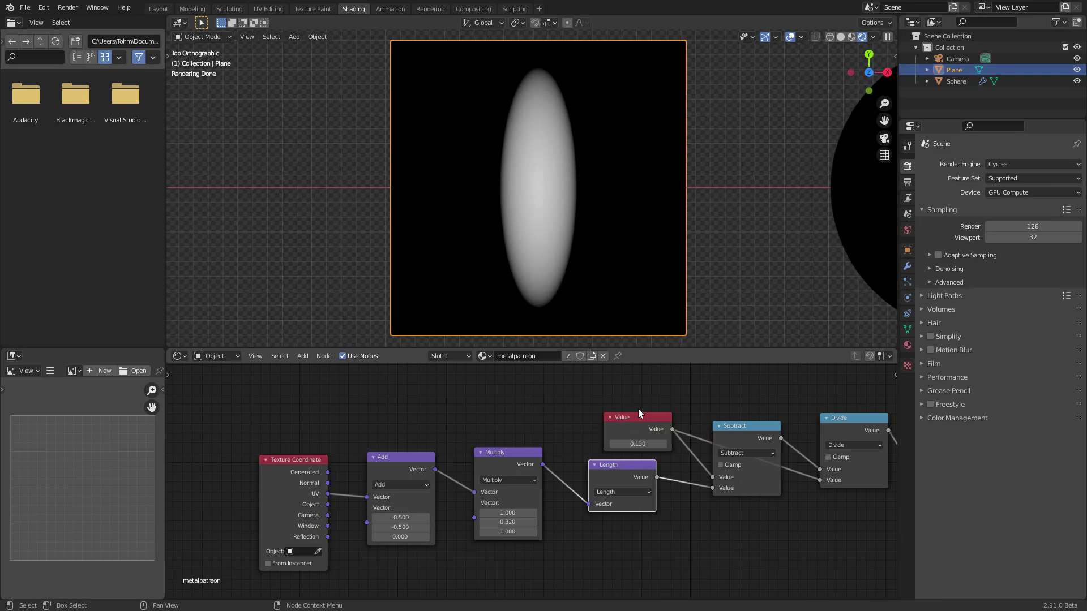
middle_click_drag(738, 413, 543, 397)
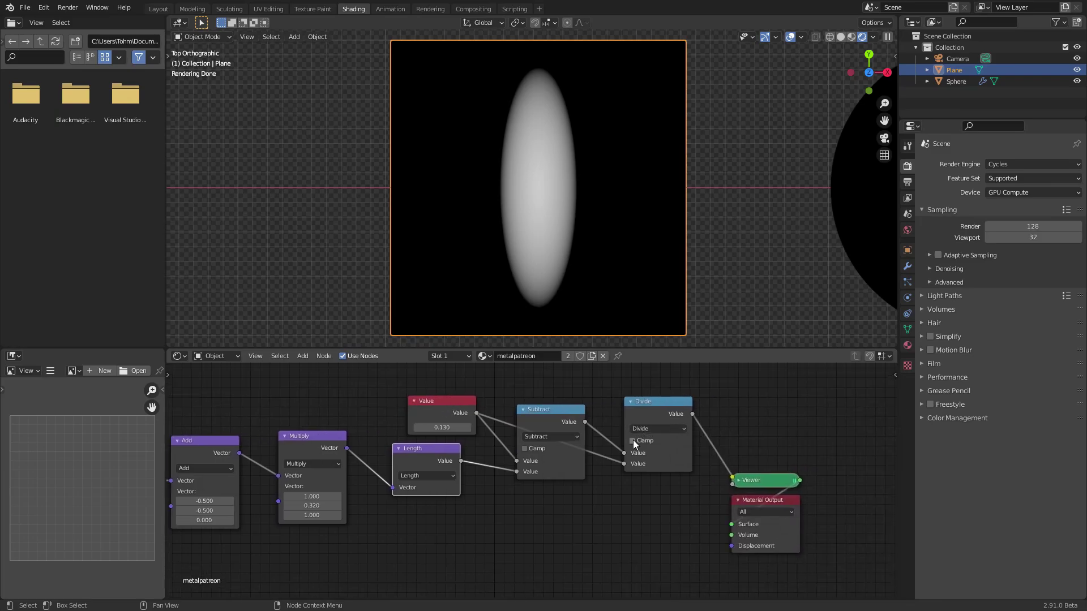
left_click(632, 440)
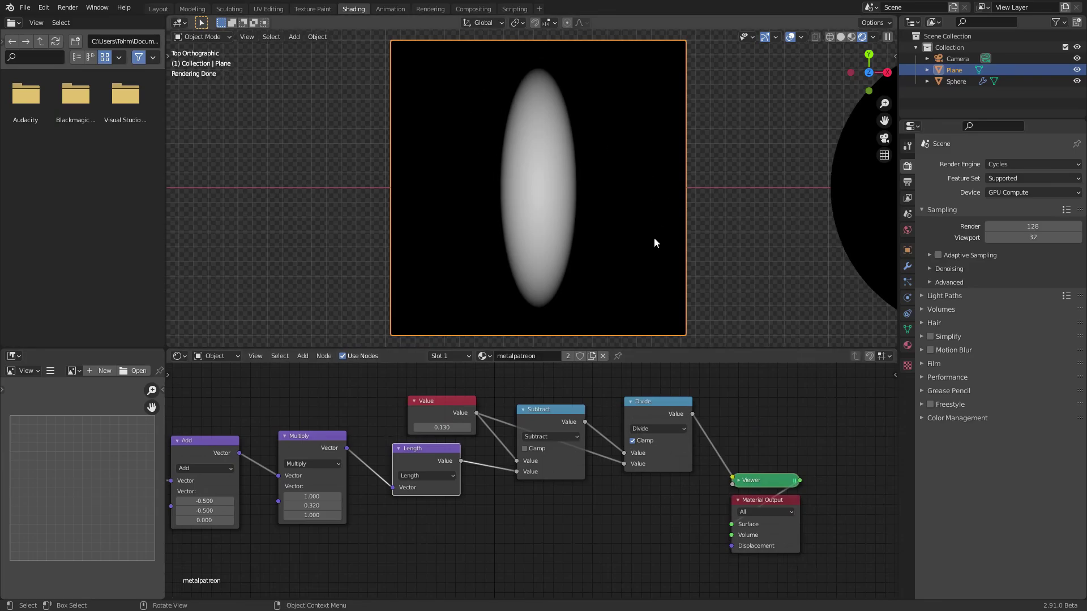
Move the Texture Coordinate node farther from the Add node to leave space for another node
middle_click_drag(375, 433, 668, 426)
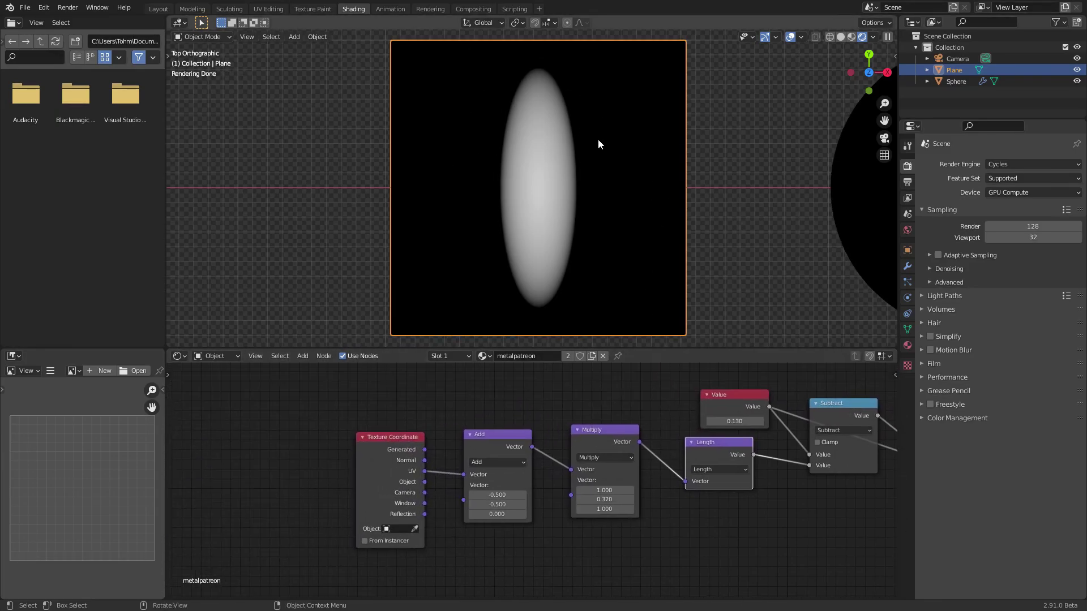
left_click_drag(209, 437, 209, 437)
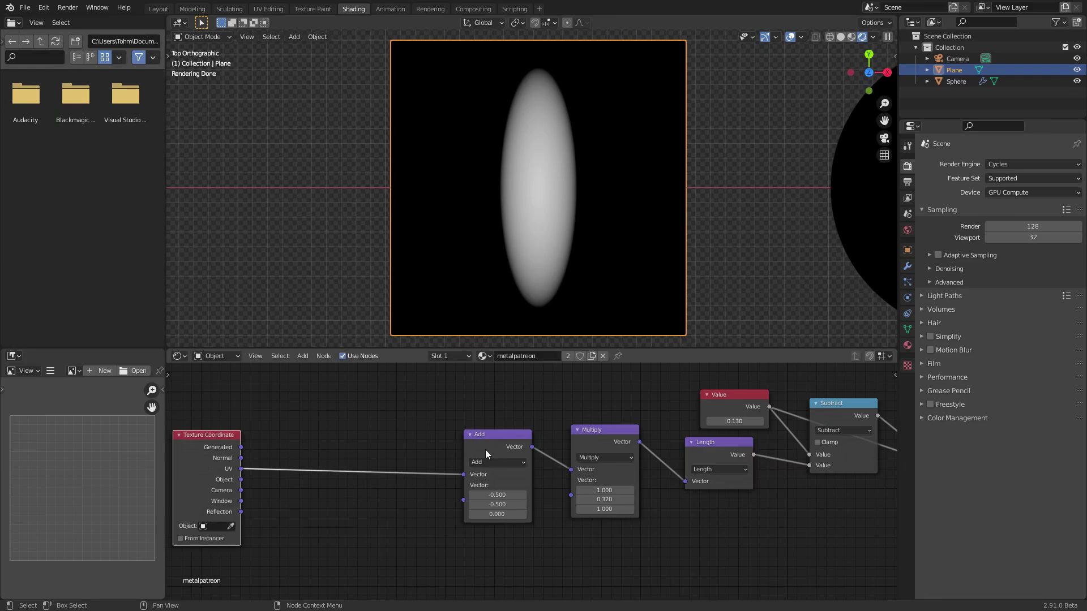
scroll(485, 453, "down", 3)
left_click_drag(466, 533, 761, 369)
left_click(650, 383)
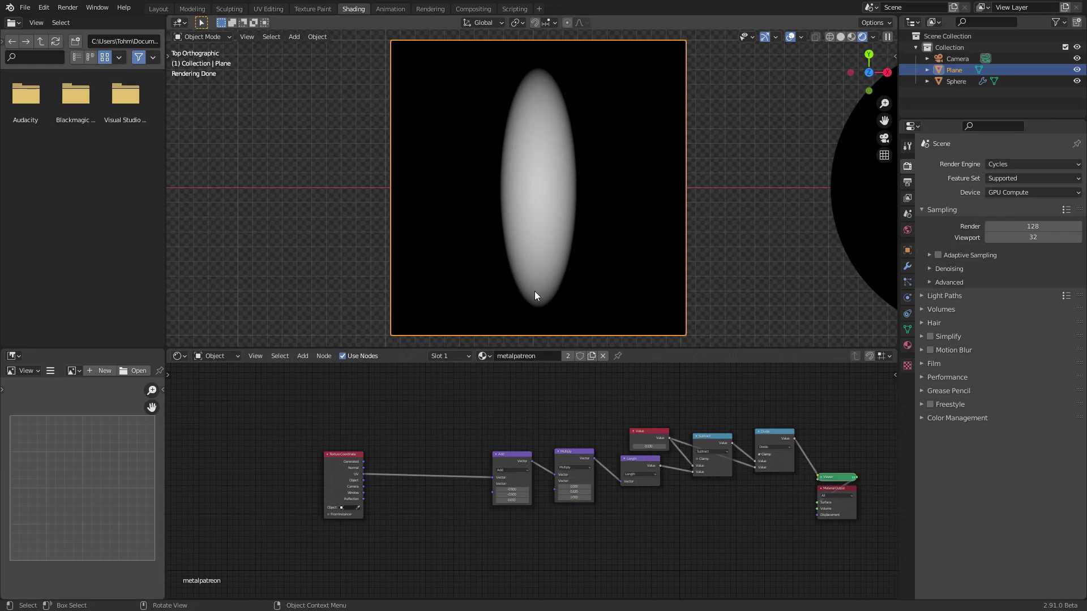
Insert a copy of the Add node between the Texture Coordinate and Add nodes, and set the copy to Scale
scroll(468, 433, "up", 3)
middle_click_drag(427, 417, 601, 419)
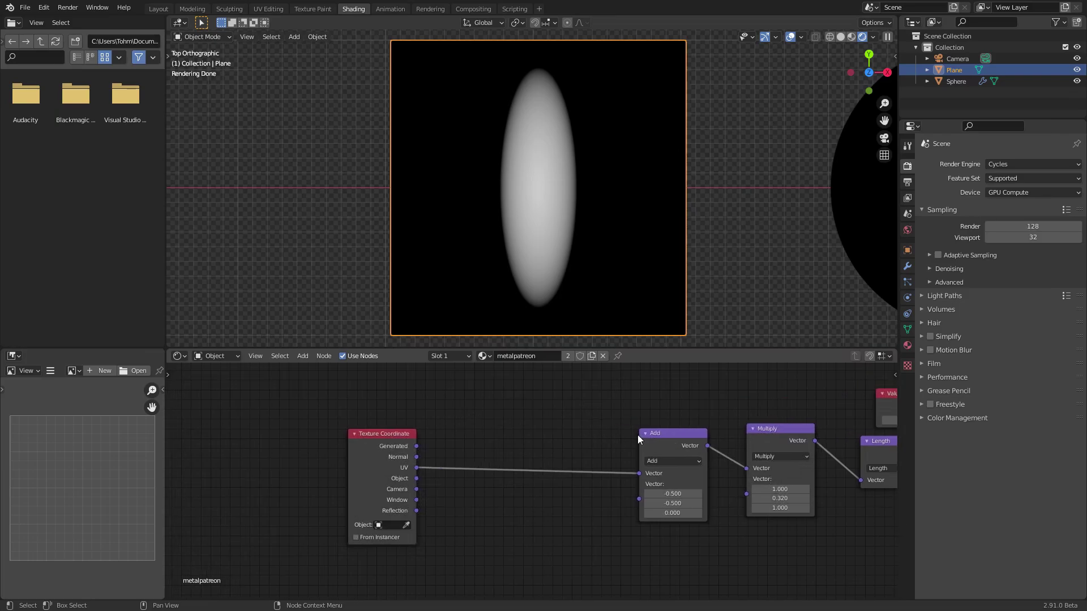
scroll(638, 434, "up", 4)
left_click(712, 419)
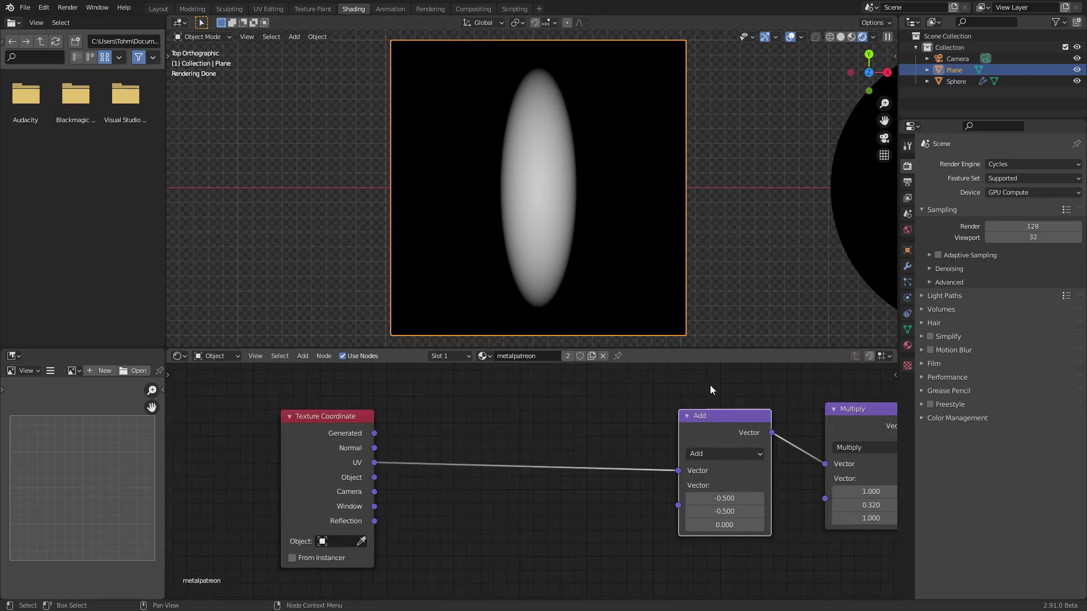
key("shift+d")
left_click(481, 409)
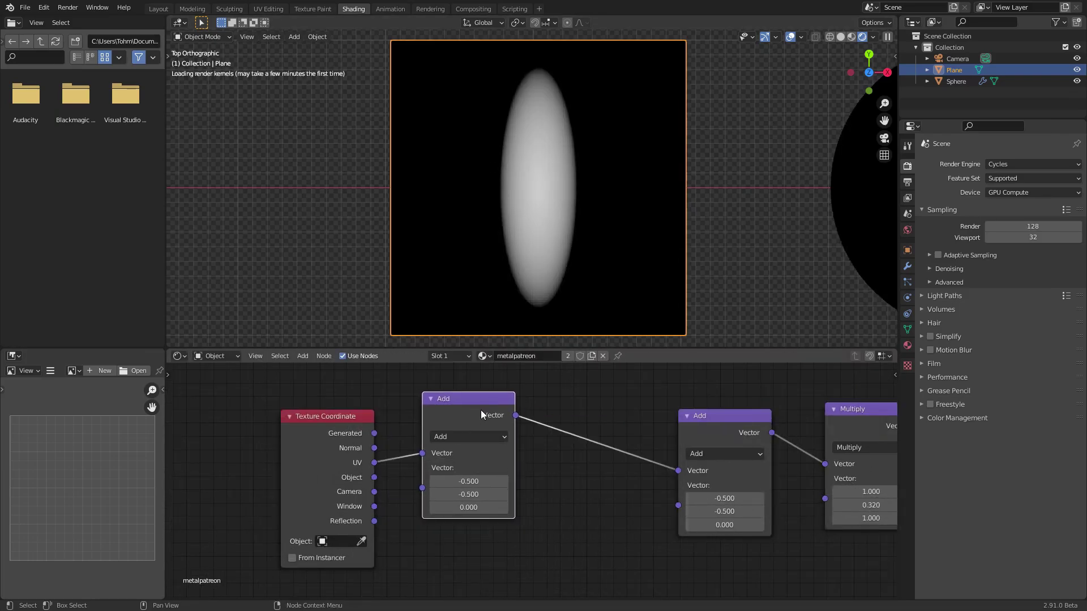
left_click(485, 435)
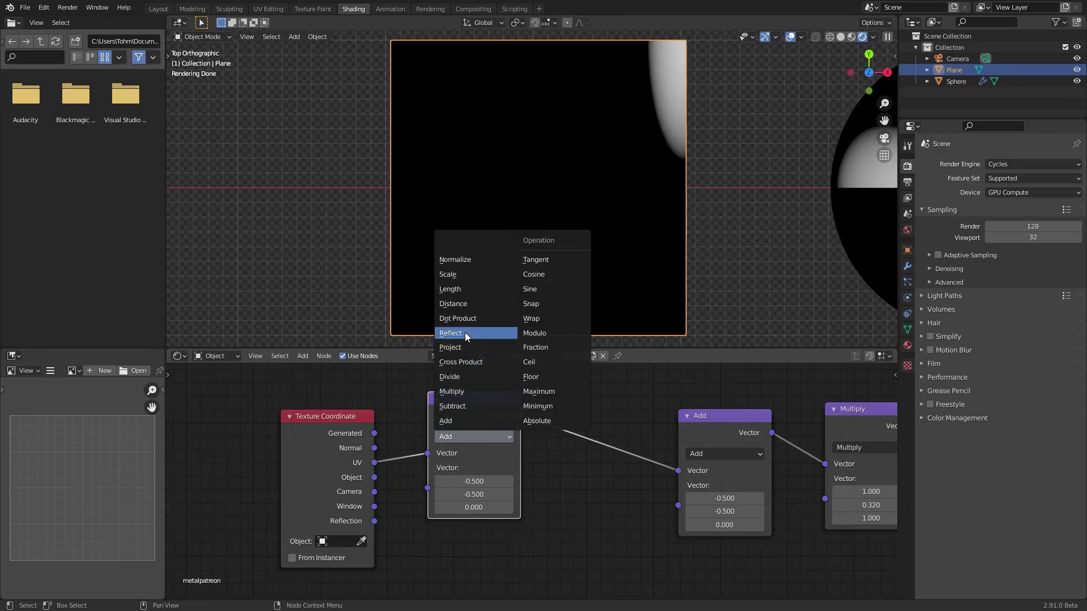
left_click(455, 274)
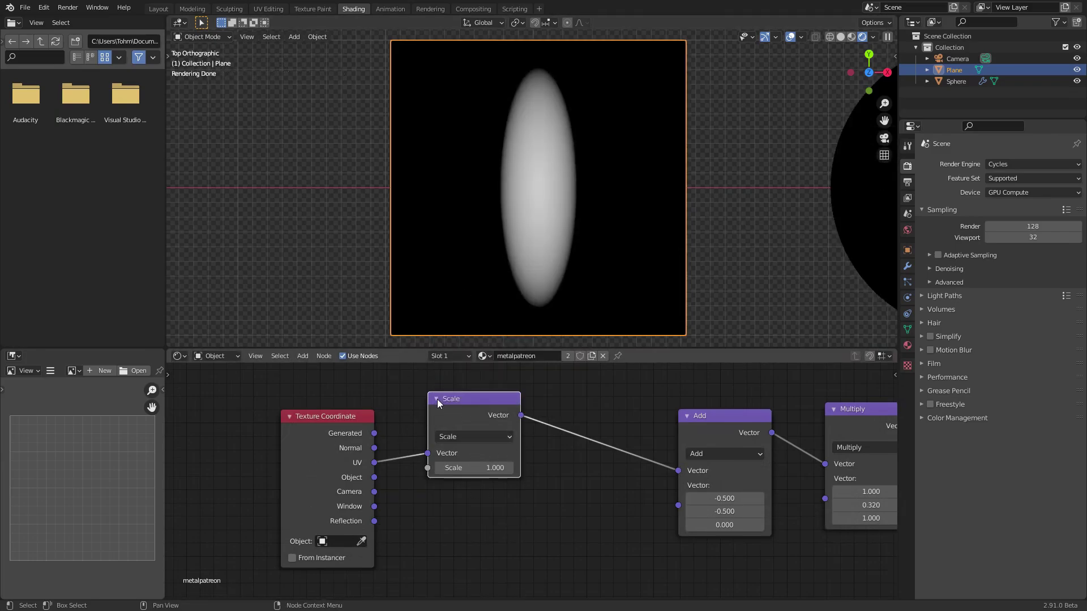
Group the nodes from Add through Divide, including the Value node, in one frame
scroll(486, 455, "down", 4)
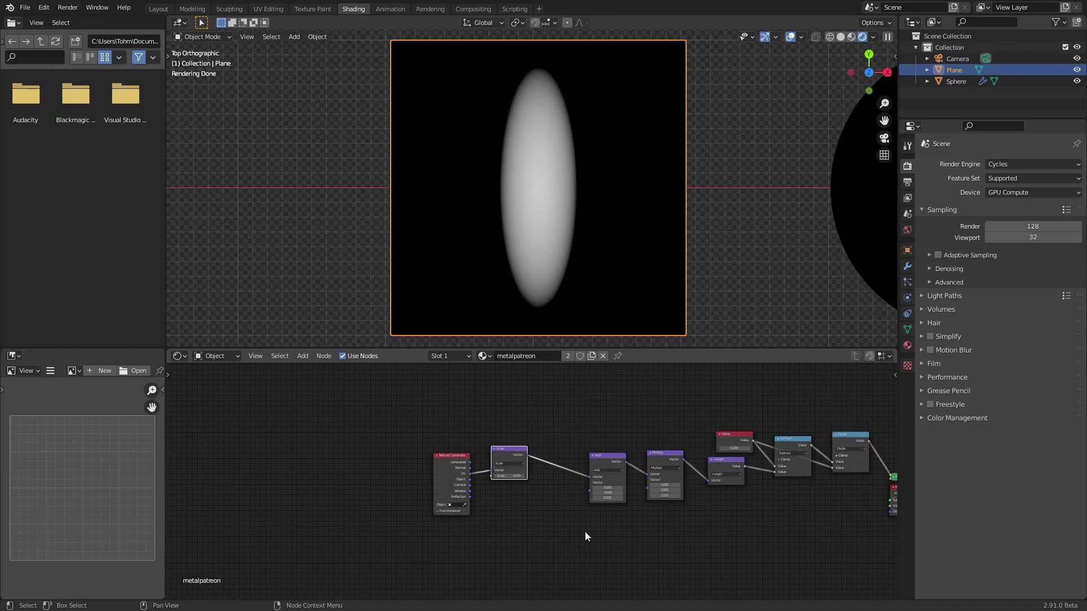
middle_click_drag(654, 515, 536, 496)
left_click_drag(478, 516, 733, 386)
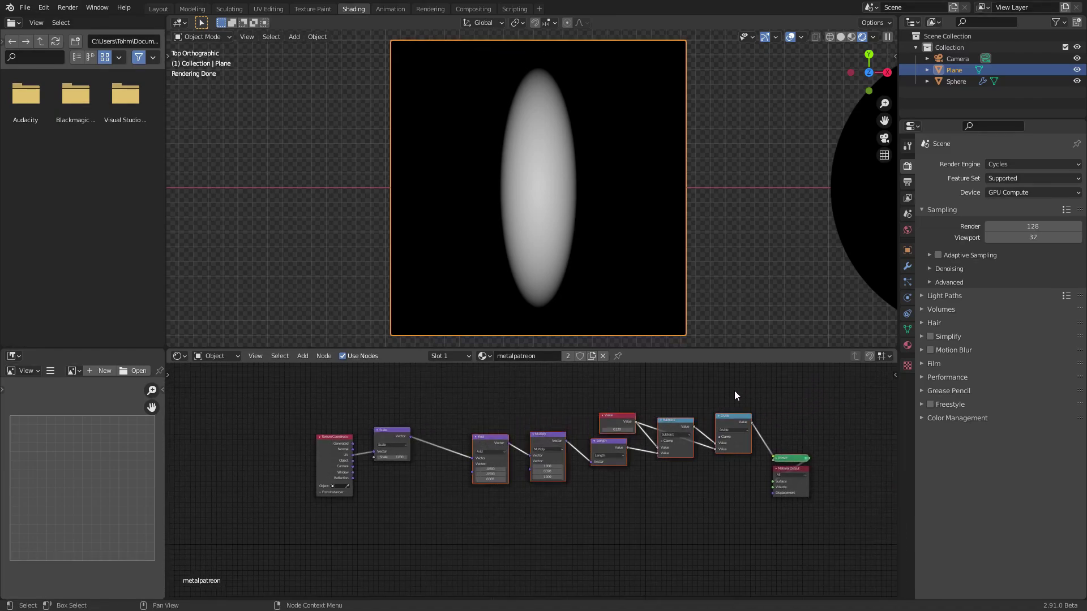
key("ctrl+j")
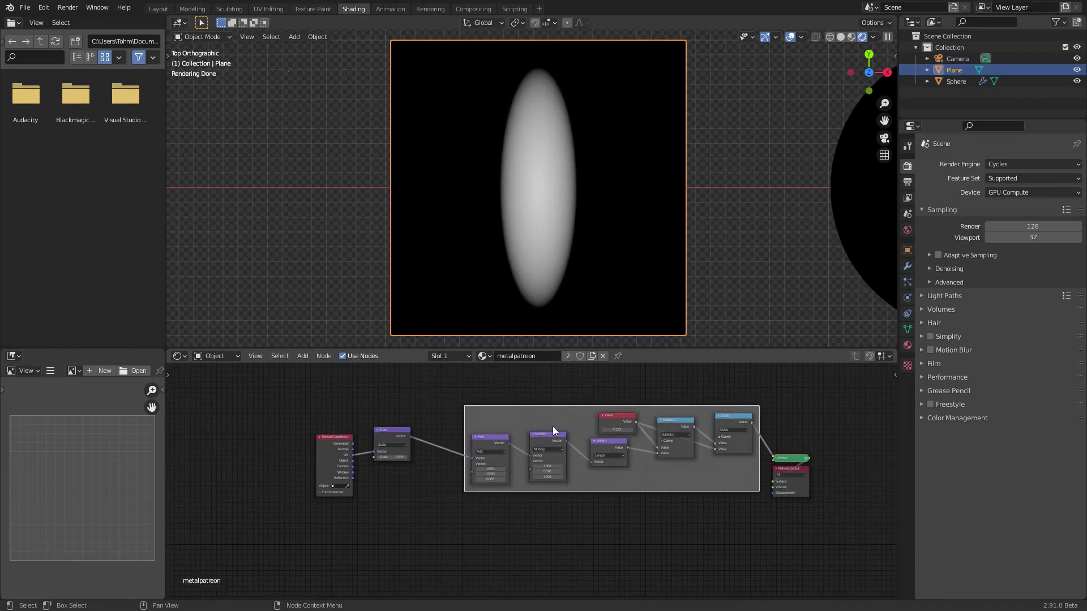
Set the Scale node's factor to 5 and move it with the Texture Coordinate node farther from the framed nodes
middle_click_drag(488, 475, 644, 481)
scroll(634, 476, "up", 9)
middle_click_drag(618, 442, 585, 471)
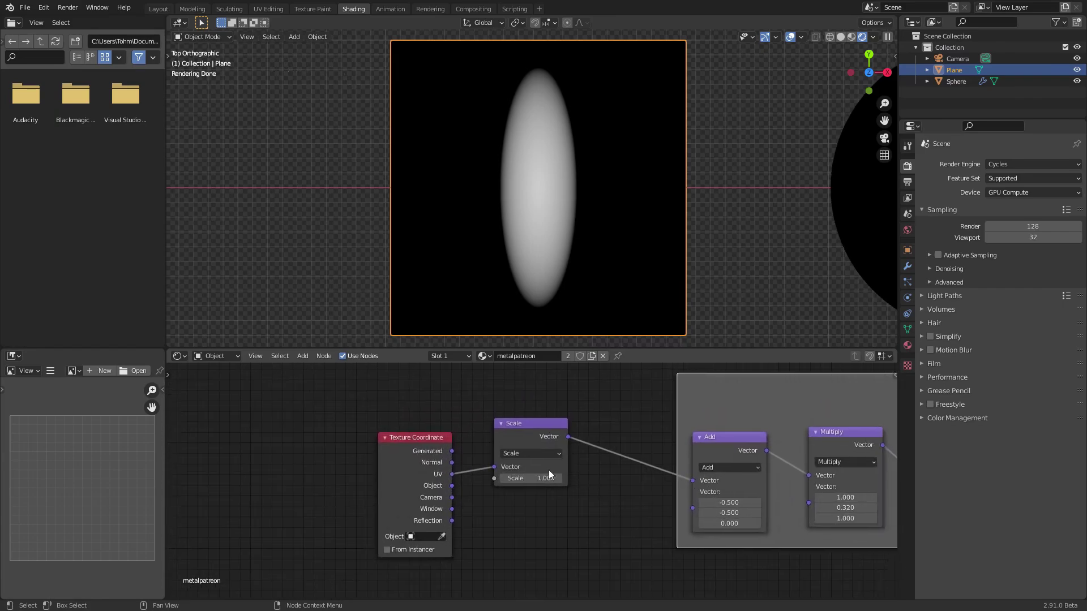
left_click_drag(546, 478, 572, 477)
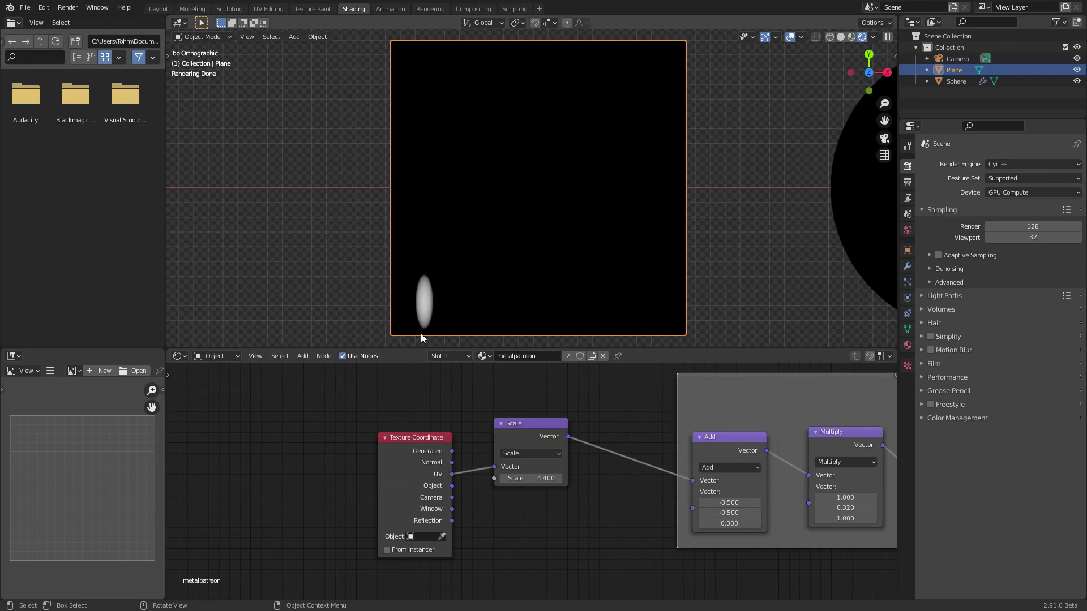
left_click_drag(542, 429, 534, 432)
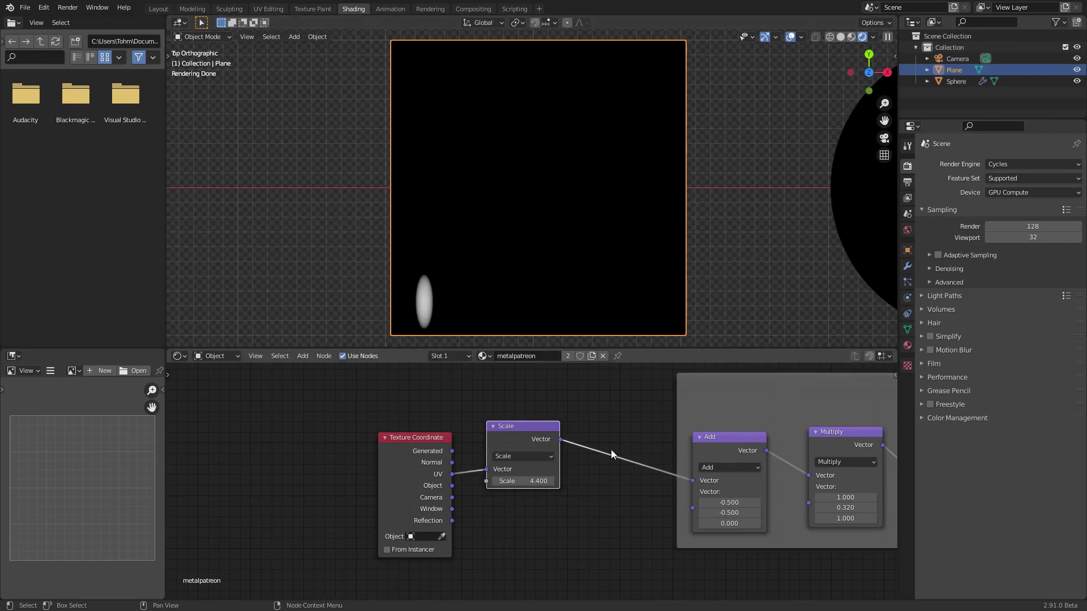
left_click_drag(344, 537, 377, 428)
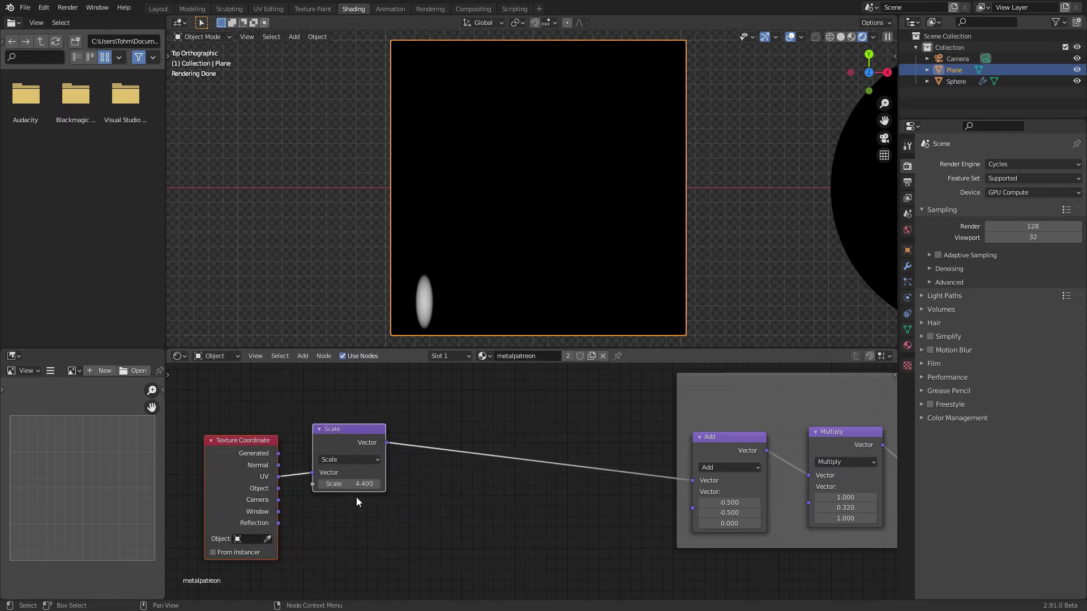
left_click_drag(349, 484, 373, 484)
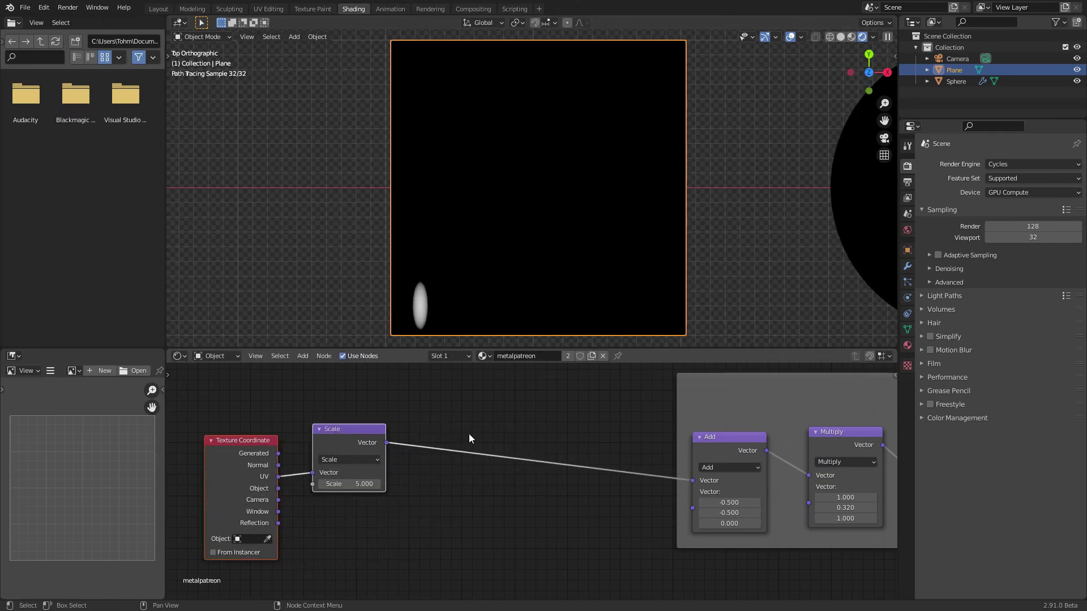
Preview the Texture Coordinate node's UV output on the plane, followed by the Scale node's output
left_click(242, 446, "ctrl+shift")
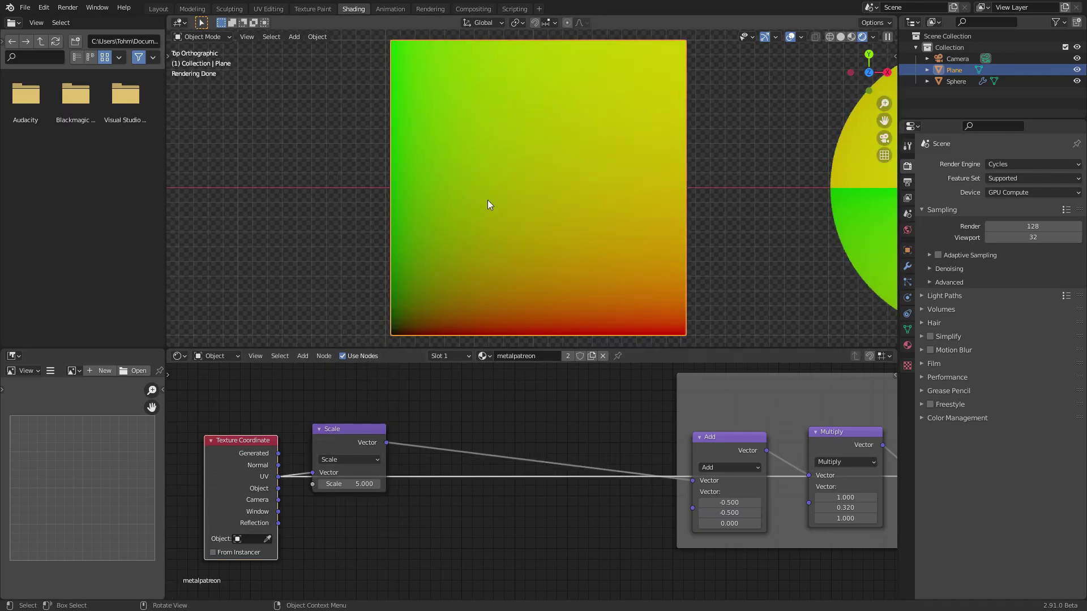
left_click(341, 429, "ctrl+shift")
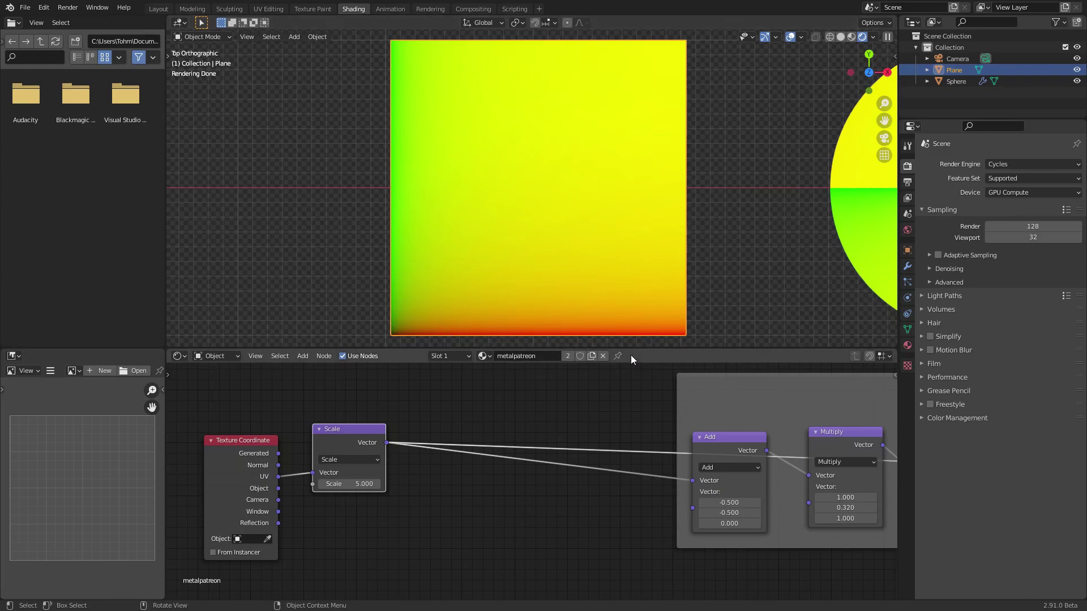
Insert a copy of the Scale node into its preview link and set the copy's operation to Fraction
scroll(460, 460, "up", 1)
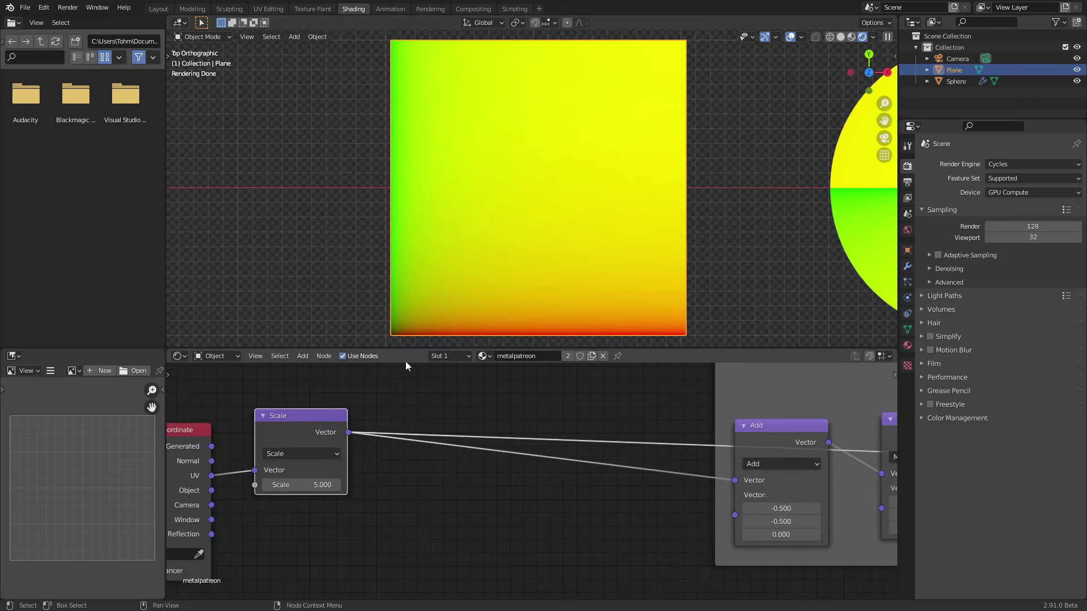
key("shift+d")
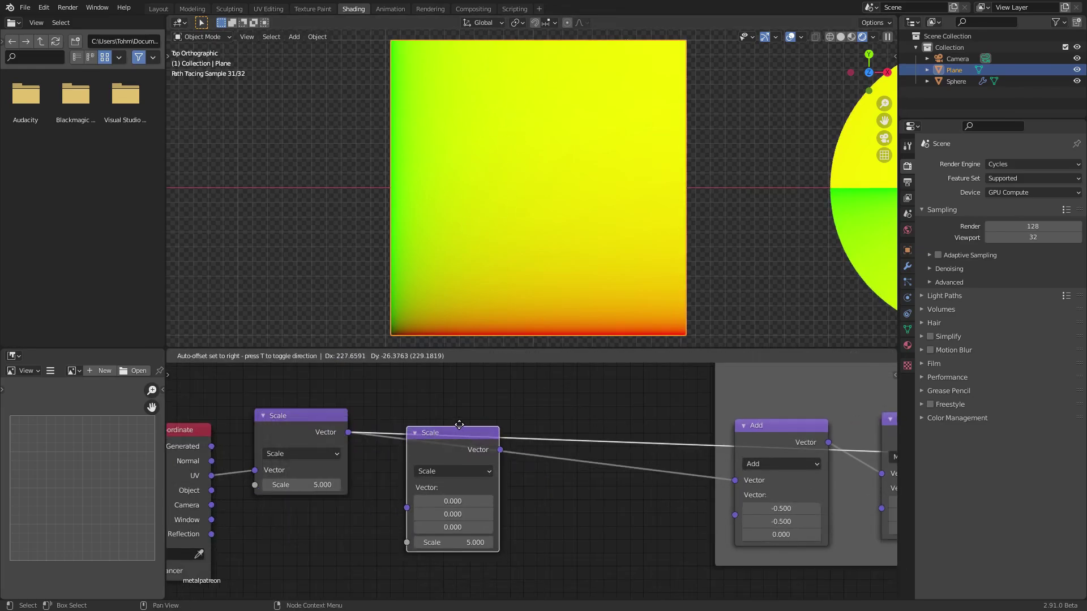
left_click(462, 385)
left_click(460, 410)
left_click(460, 412)
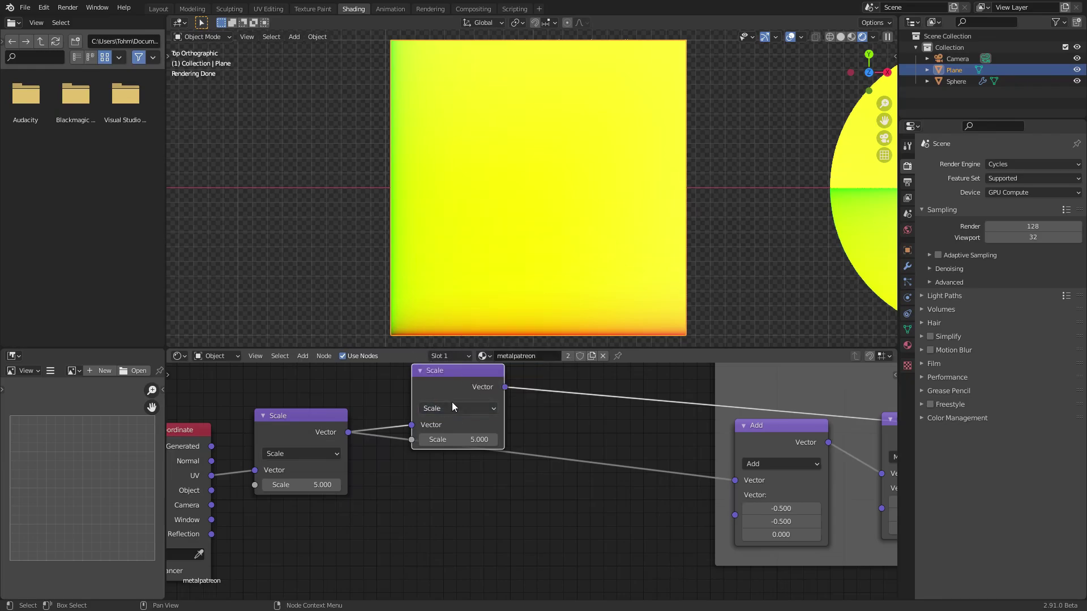
left_click(454, 406)
left_click(522, 320)
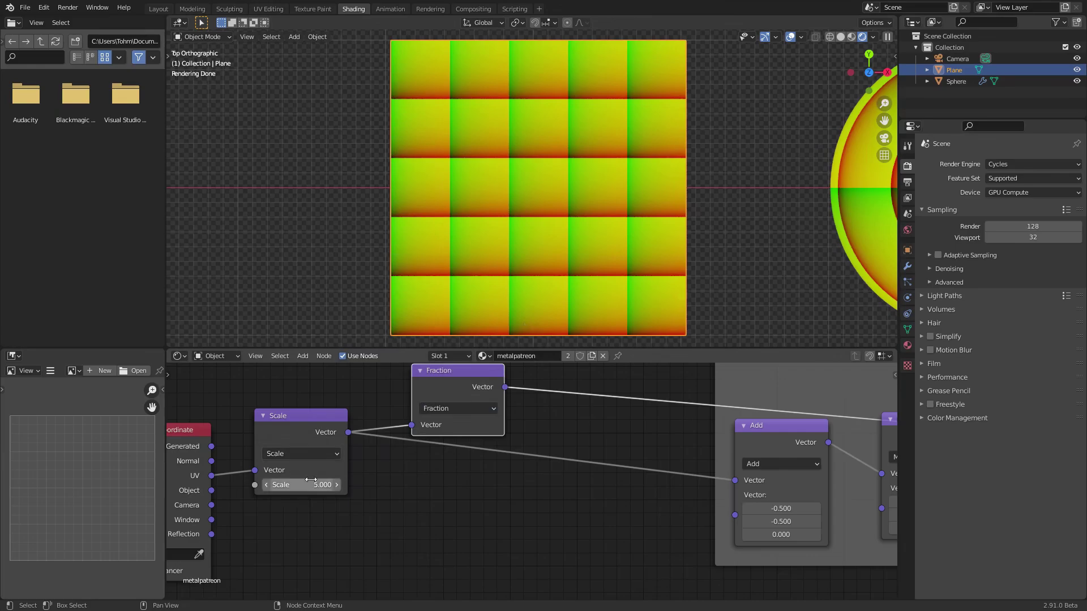
Try factors of 3 and 4 in the Scale node to test the tiling
scroll(310, 480, "down", 1, "ctrl")
scroll(314, 480, "down", 1, "ctrl")
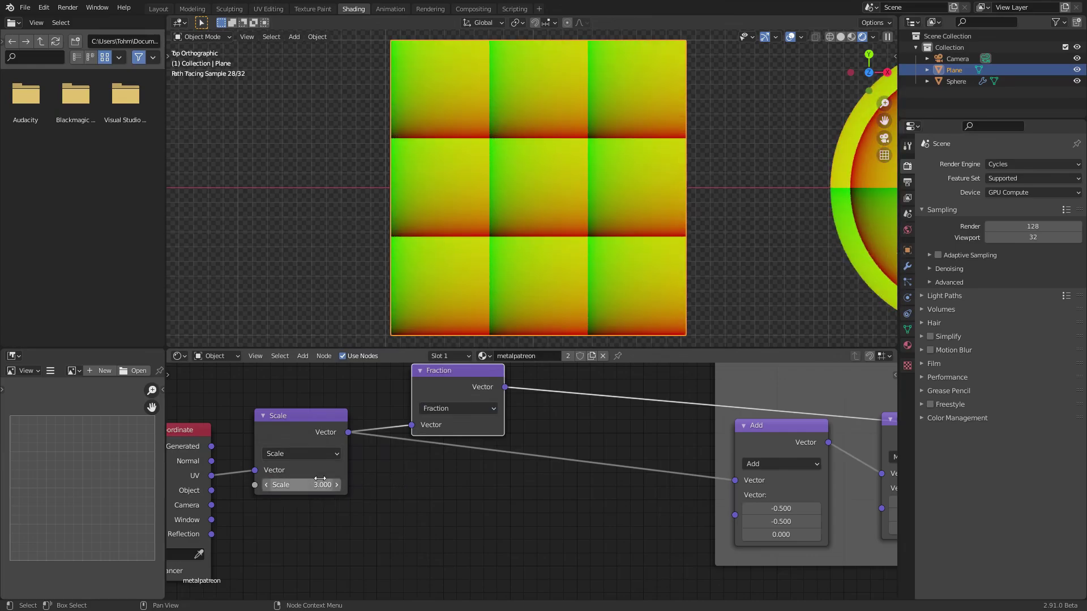
scroll(320, 478, "up", 1, "ctrl")
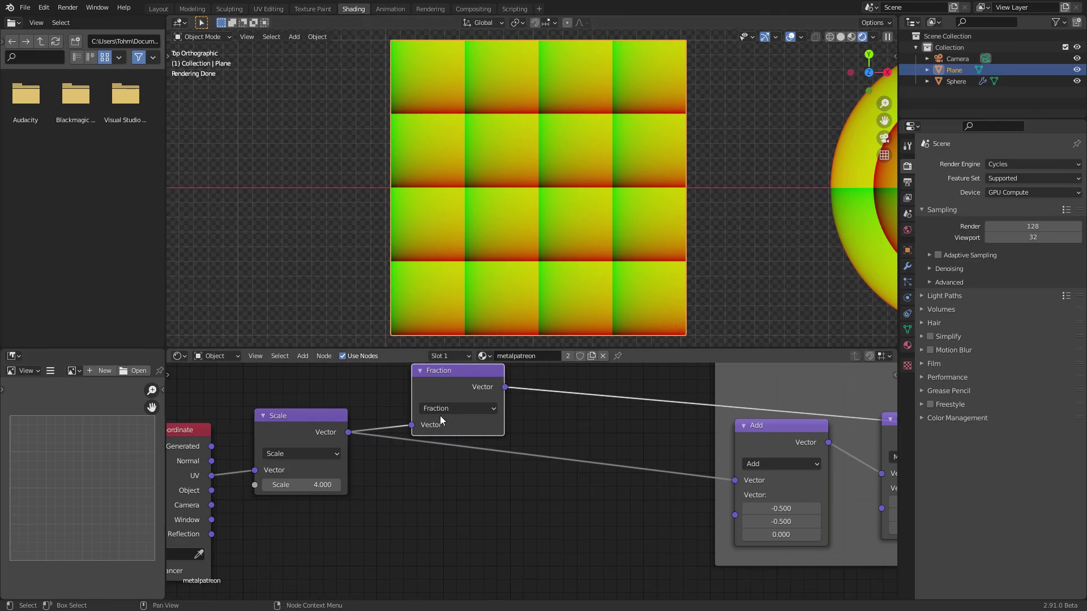
Connect the Fraction output to the Add node's first vector input and remove the direct link from Scale to Add
scroll(510, 430, "down", 2)
left_click_drag(515, 419, 669, 480)
middle_click_drag(689, 469, 450, 463)
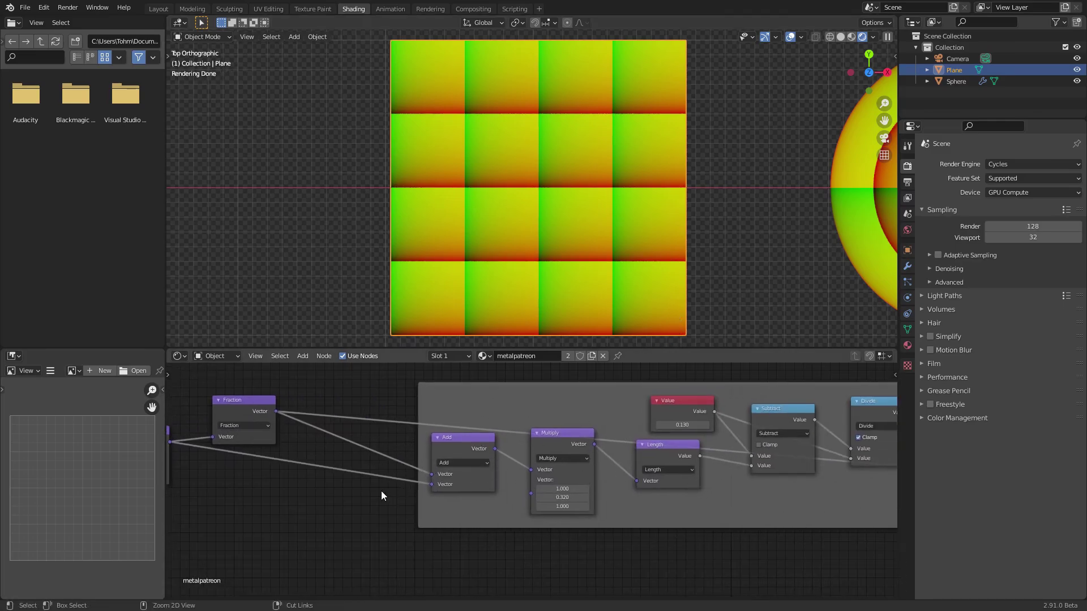
right_click_drag(380, 434, 378, 434, "ctrl")
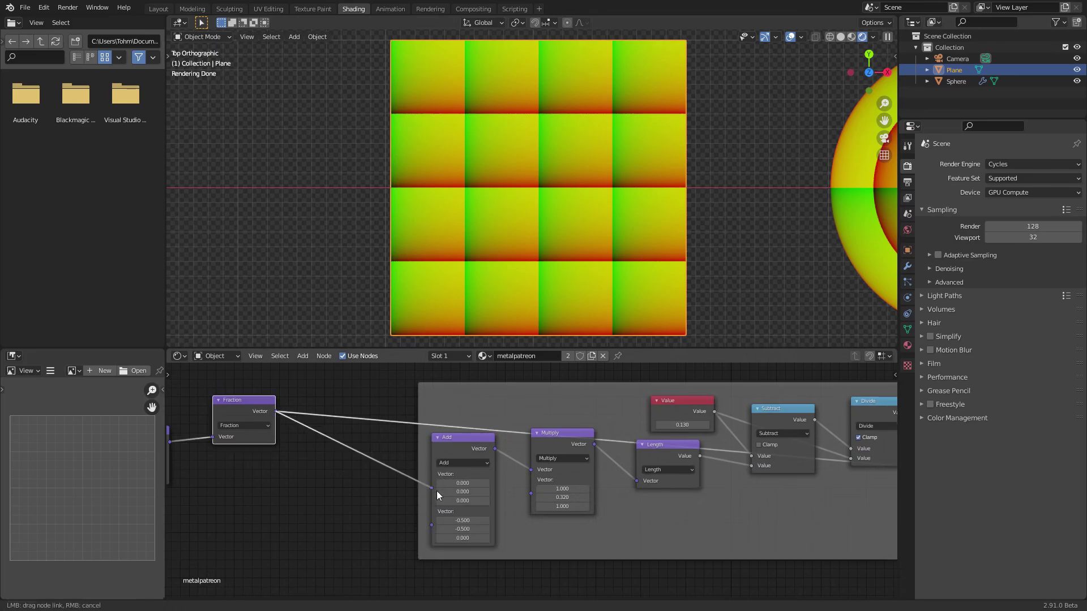
Preview the Divide node's result and move the Viewer and Material Output nodes farther from the frame
scroll(437, 491, "down", 4)
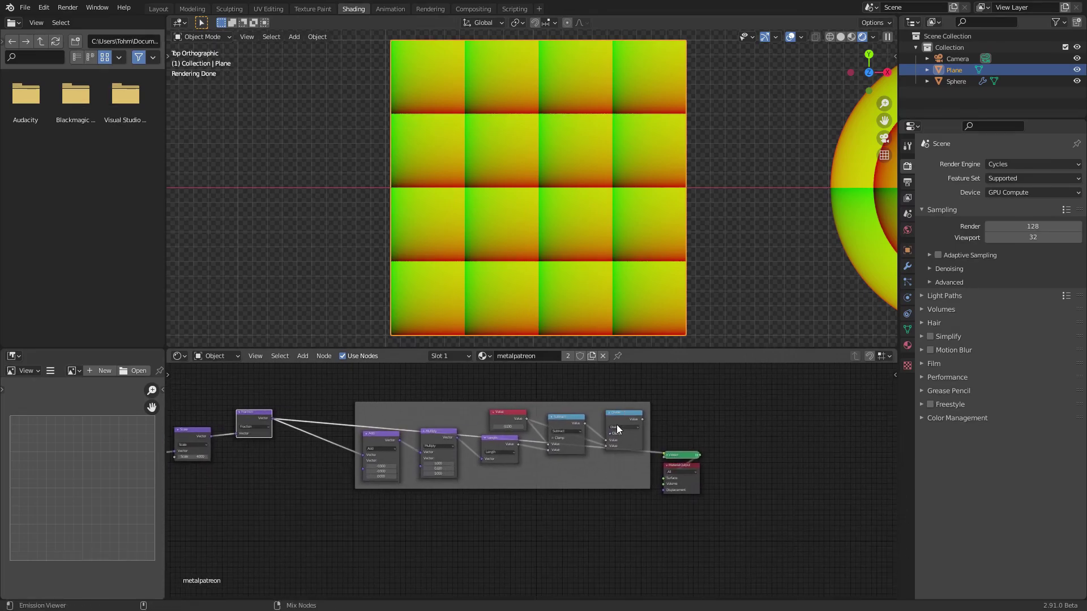
left_click(616, 416, "ctrl+shift")
left_click_drag(727, 507, 740, 479)
Set the Scale node's factor to 5
middle_click_drag(453, 485, 698, 526)
scroll(699, 526, "up", 3)
middle_click_drag(698, 566, 577, 501)
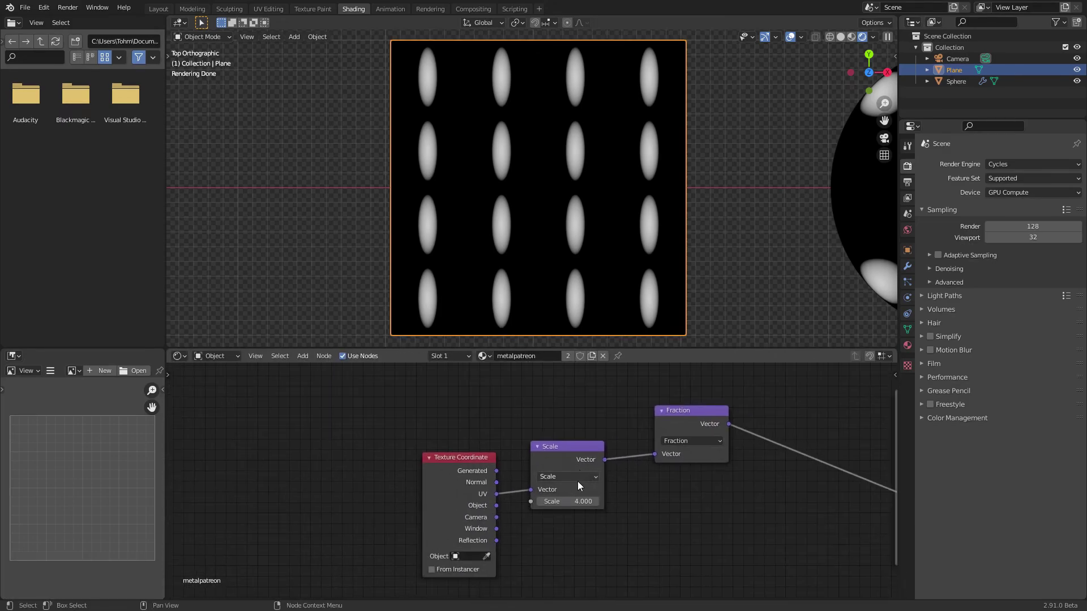
left_click(577, 501)
type("5")
key("Return")
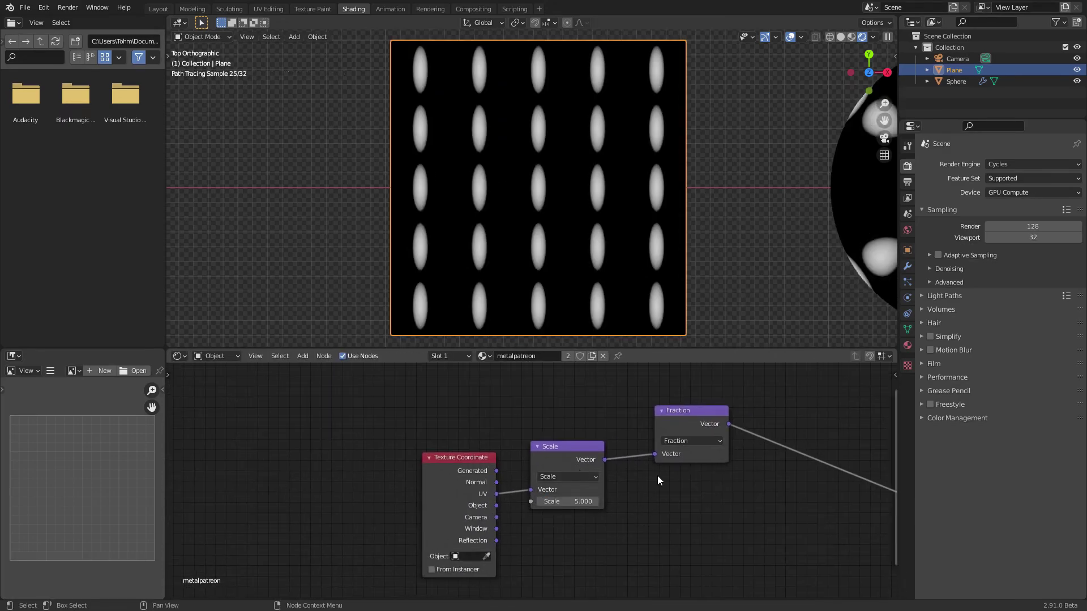
Move the Fraction node close to the Scale node and insert a Vector Rotate node between Fraction and Add
middle_click_drag(771, 486, 549, 466)
left_click_drag(507, 411, 469, 443)
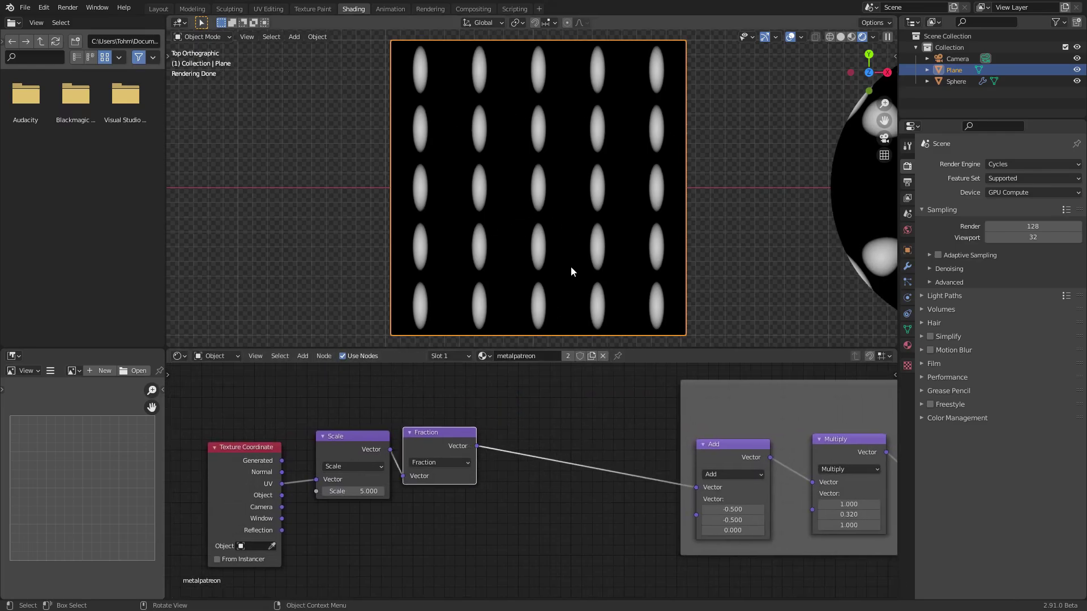
key("shift+a")
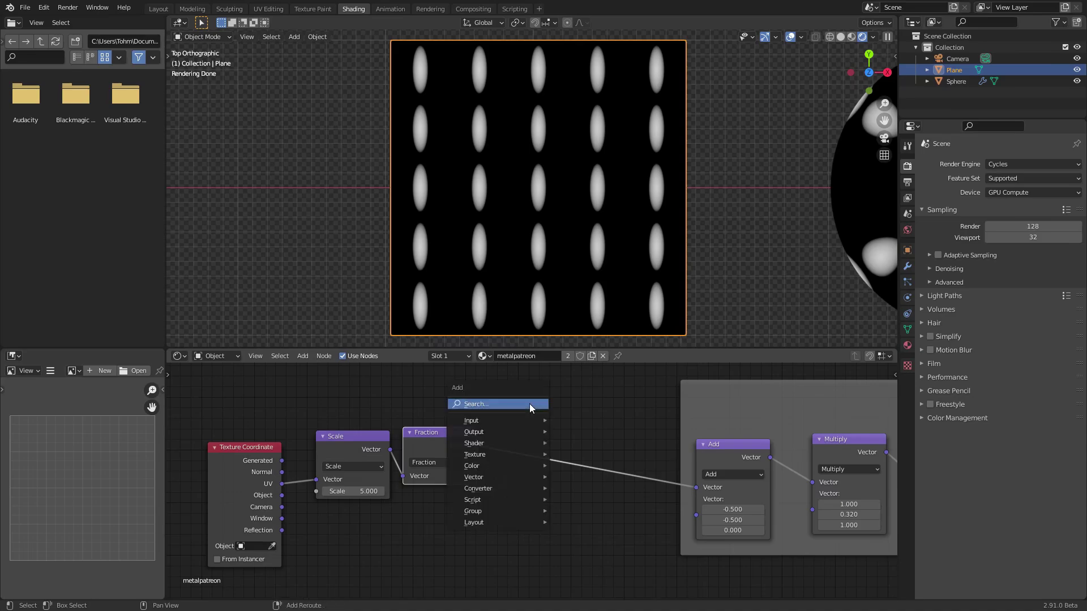
type("rot")
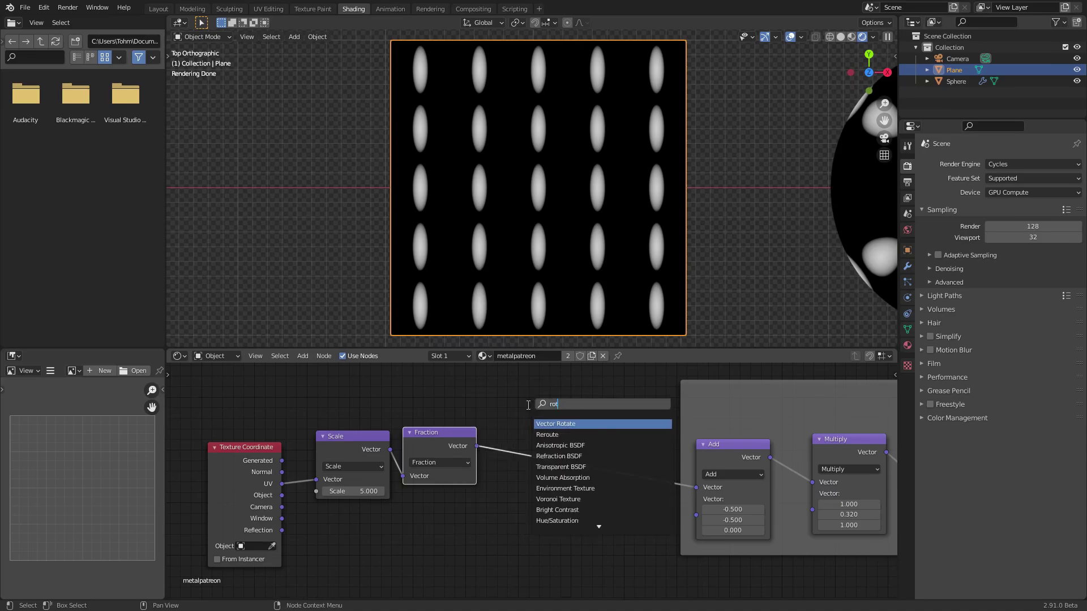
left_click(567, 424)
left_click(568, 427)
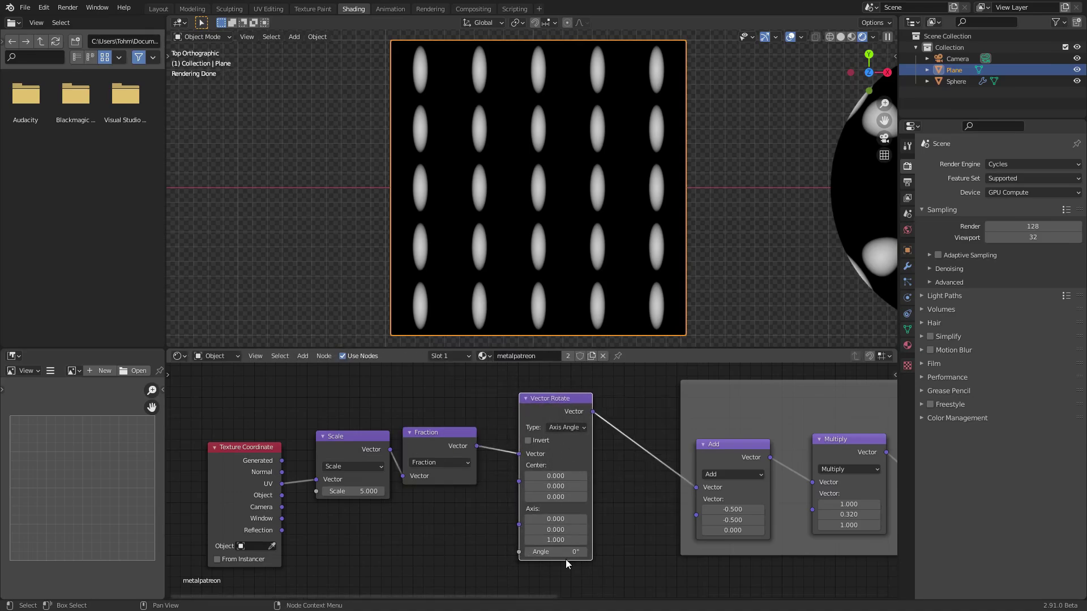
Inspect the Fraction node's tile coordinates on the plane and return to previewing the Divide node
mouse_move(551, 552)
left_mouse_down()
mouse_move(580, 552)
mouse_move(543, 552)
left_mouse_up()
left_click(431, 434, "ctrl+shift")
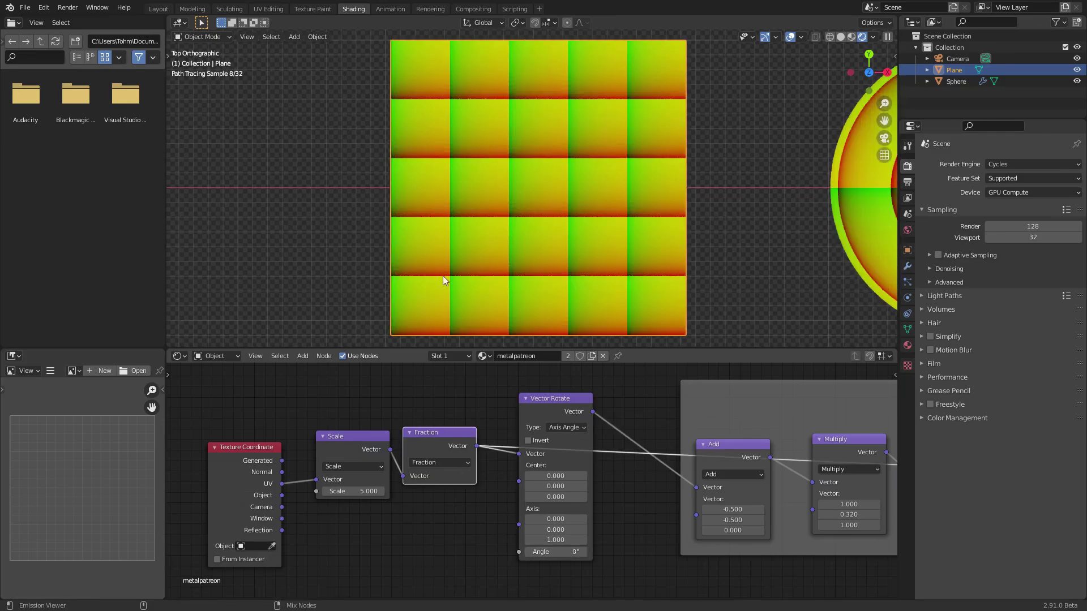
scroll(538, 153, "up", 4)
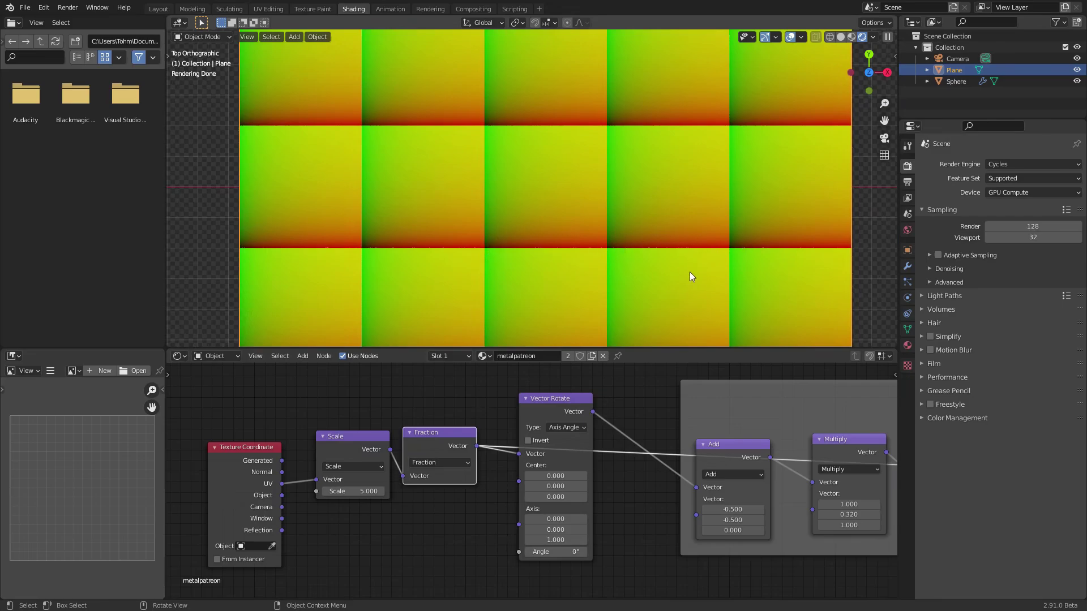
scroll(752, 448, "down", 3)
middle_click_drag(752, 448, 509, 447)
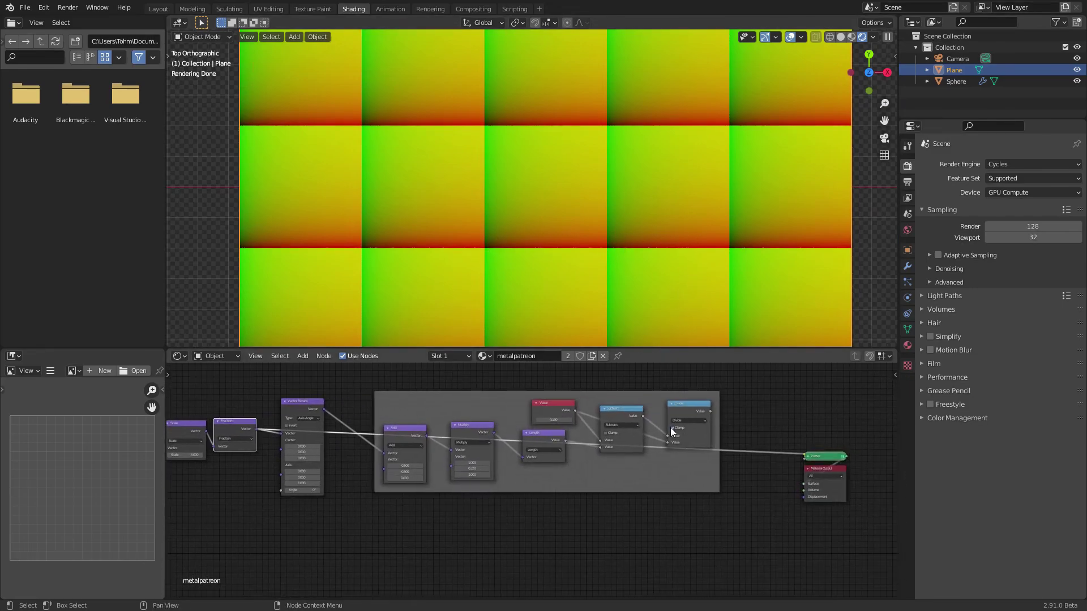
left_click(694, 414, "ctrl+shift")
Set the X and Y center of the Vector Rotate node to -0.5
middle_click_drag(347, 447, 618, 455)
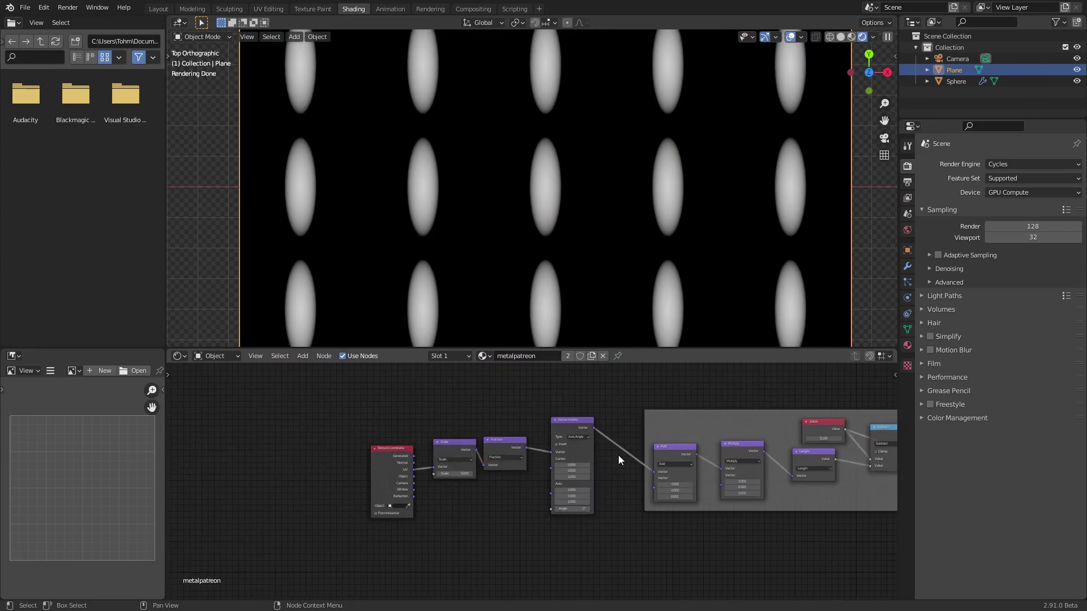
scroll(619, 455, "up", 3)
left_click_drag(611, 449, 624, 458)
type("-0.5")
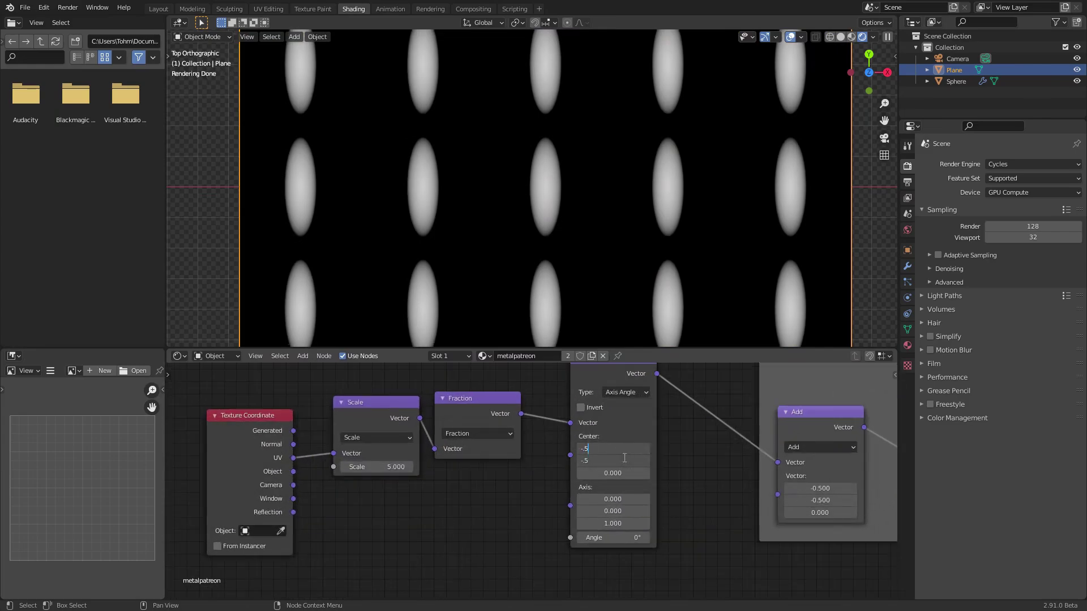
key("Return")
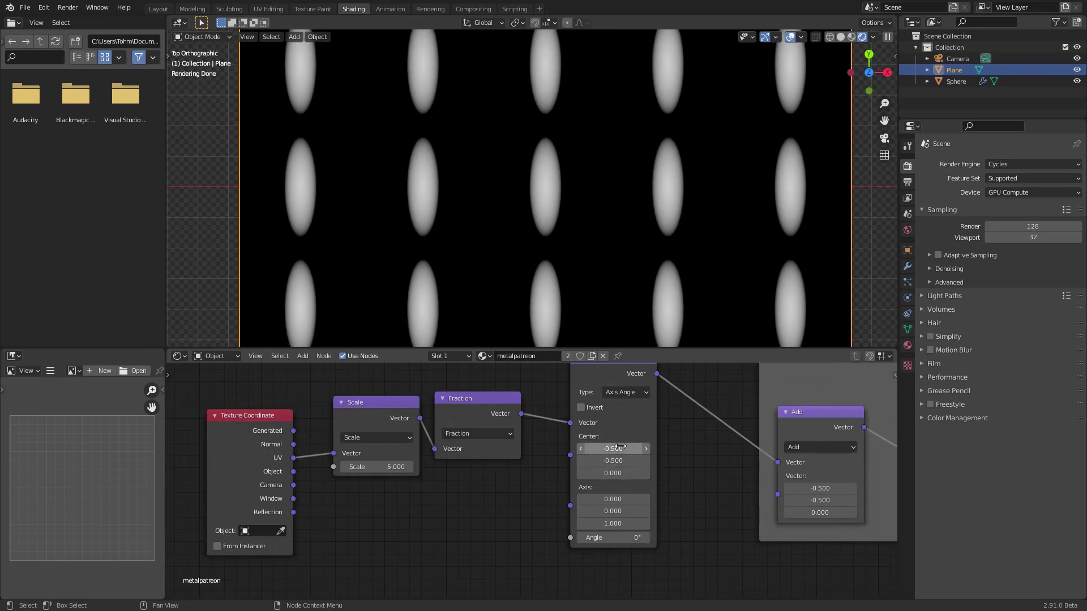
Set the X and Y center of the Vector Rotate node to 0.5
left_click_drag(620, 451, 621, 460)
type("0.5")
key("Return")
Set the Vector Rotate node's angle to 45° so the ellipses tilt diagonally in their tiles
mouse_move(611, 537)
left_mouse_down()
mouse_move(589, 538)
mouse_move(623, 537)
left_mouse_up()
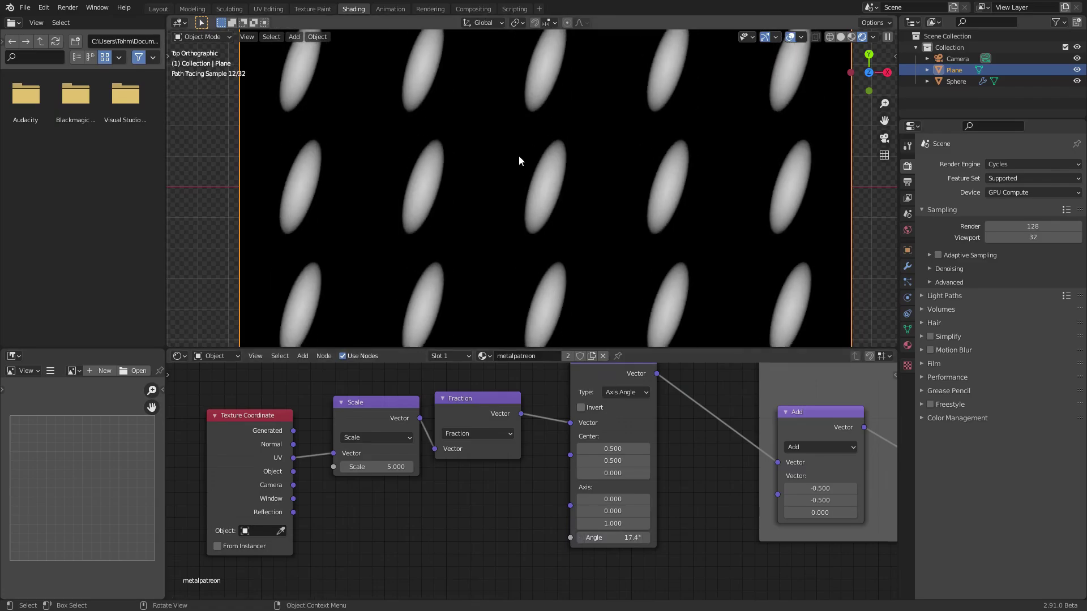
scroll(570, 201, "down", 5)
left_click(620, 537)
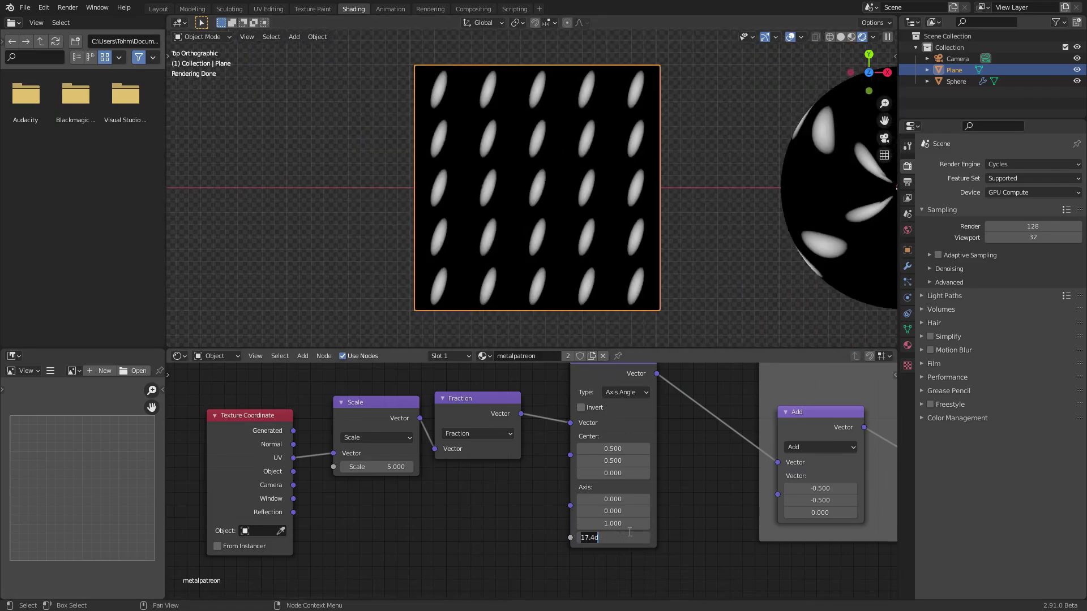
type("45")
key("Return")
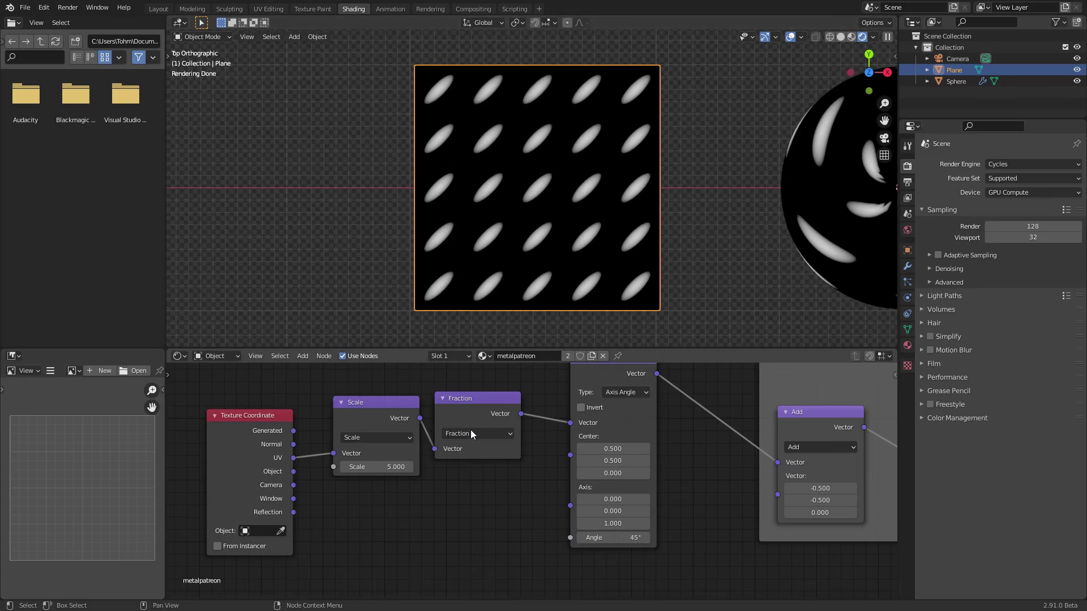
Set the Multiply node's Y value to 0.380 to shorten the ellipses
middle_click_drag(470, 430, 534, 419)
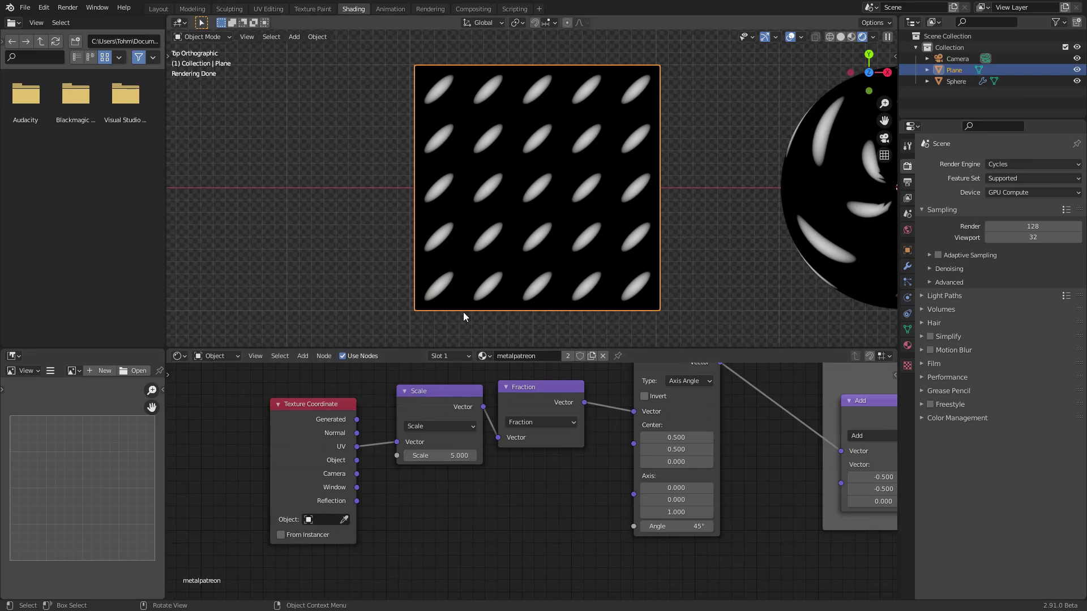
middle_click_drag(512, 463, 418, 466)
left_click_drag(358, 458, 659, 451, "ctrl")
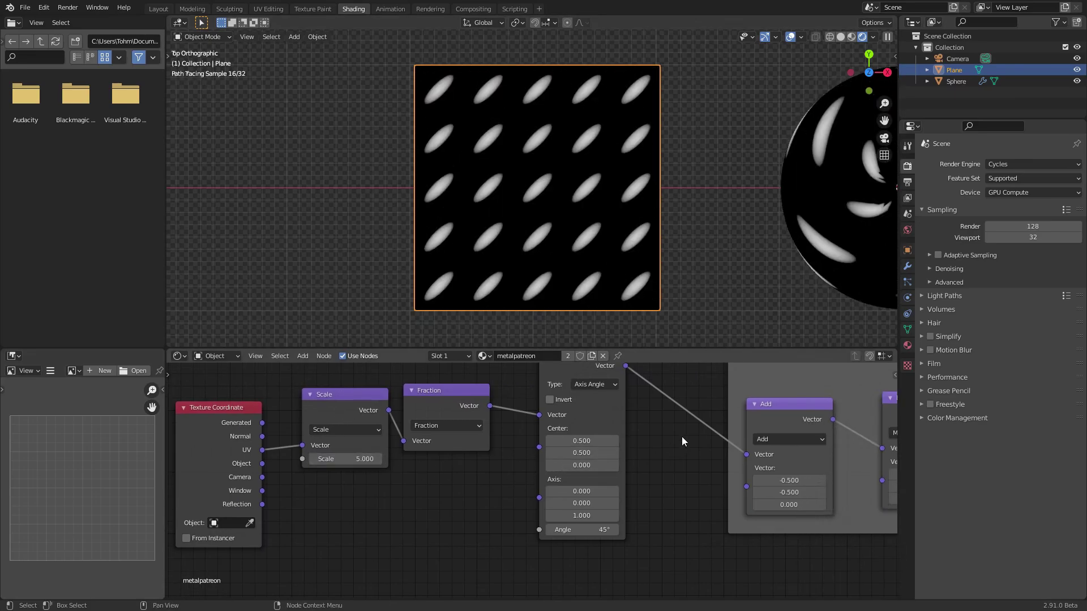
middle_click_drag(736, 442, 367, 425)
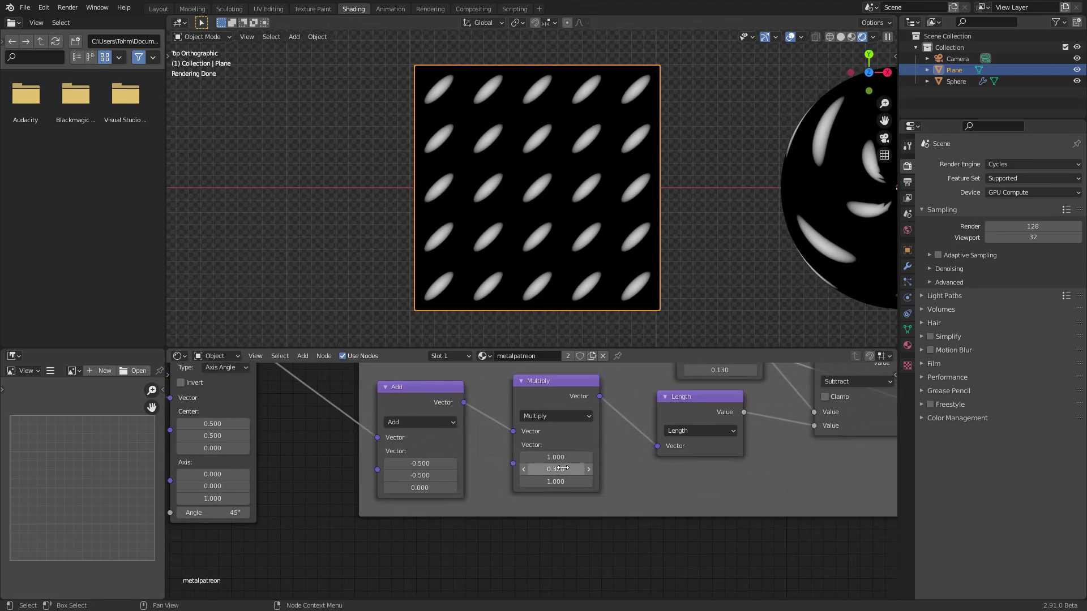
mouse_move(563, 468)
left_mouse_down()
mouse_move(552, 468)
mouse_move(567, 468)
left_mouse_up()
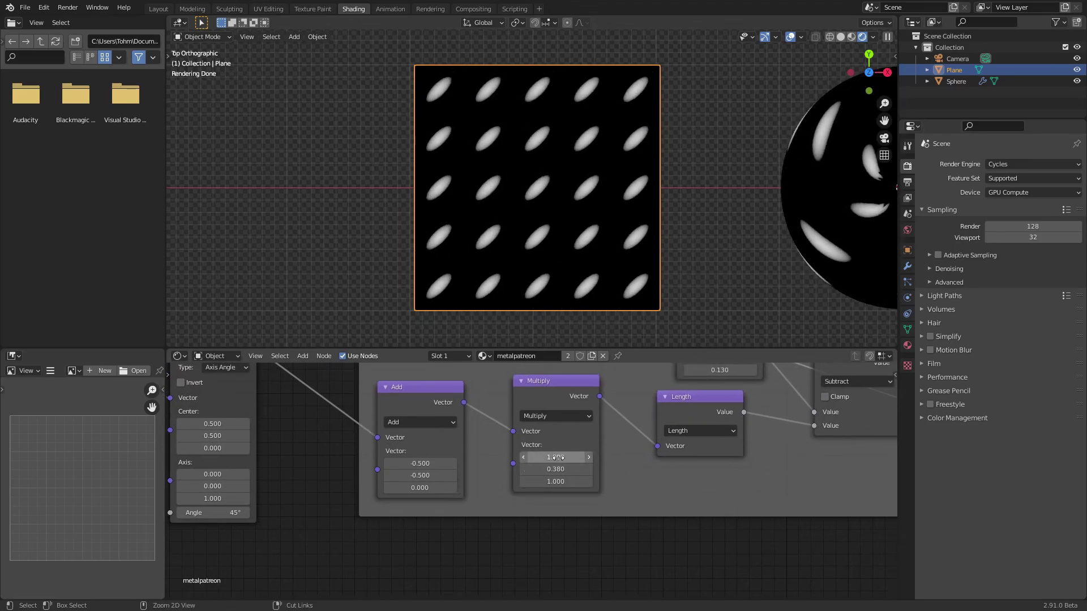
Undo the Multiply node's last Y change and move the Texture Coordinate, Scale, Fraction and Vector Rotate nodes farther from the gradient frame
key("ctrl+z")
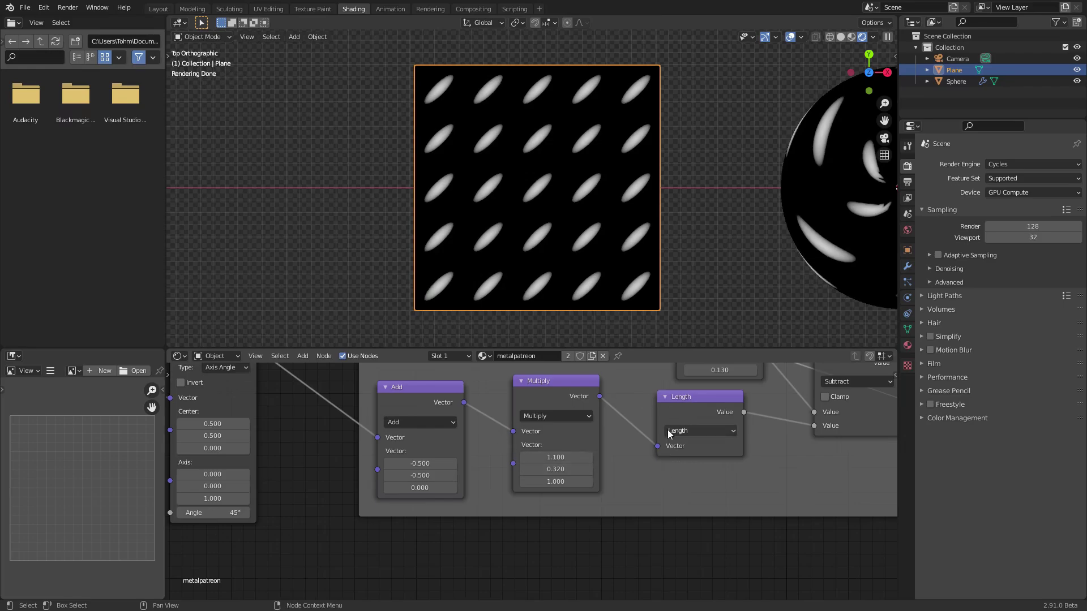
key("Home")
scroll(583, 437, "up", 2)
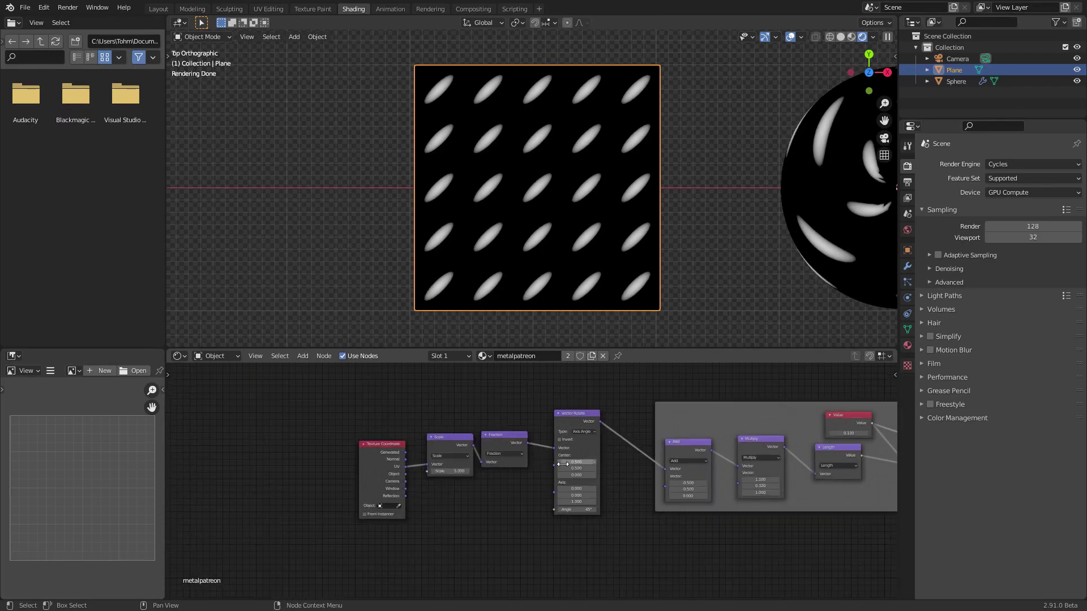
left_click_drag(315, 520, 580, 417)
key("g")
left_click(471, 391)
middle_click_drag(651, 443, 501, 414)
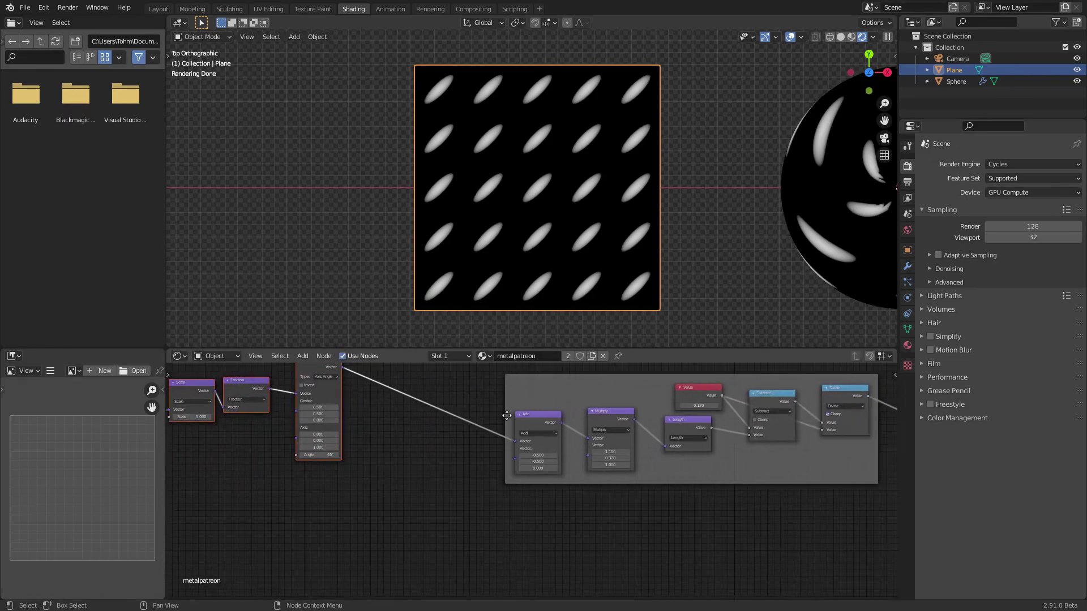
scroll(539, 443, "down", 5)
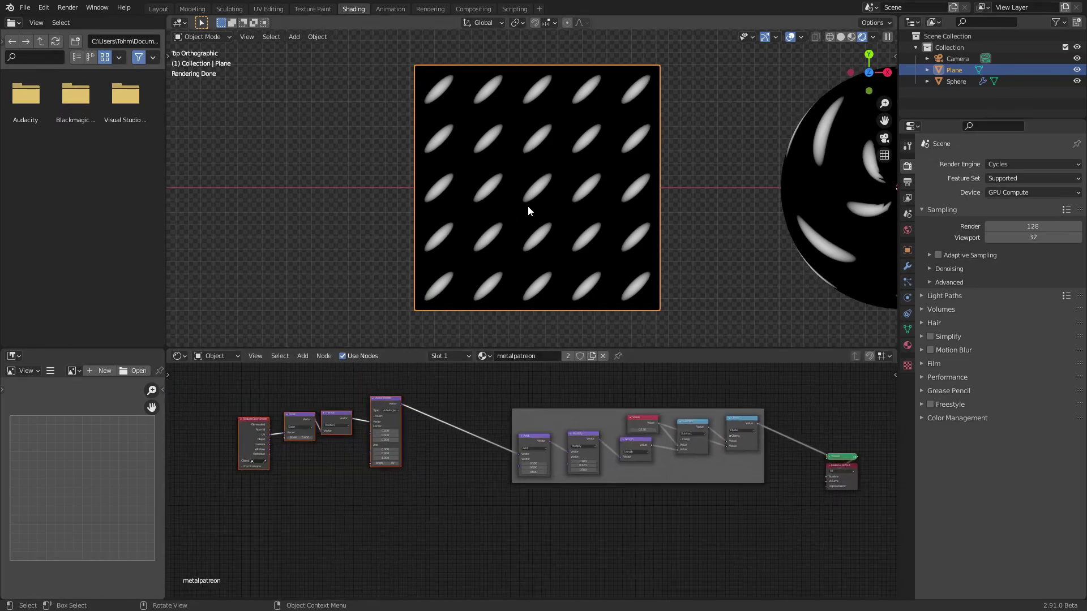
Save the file, open the recent file DiamondMetal.blend and inspect its sphere up close in rendered shading
key("ctrl+s")
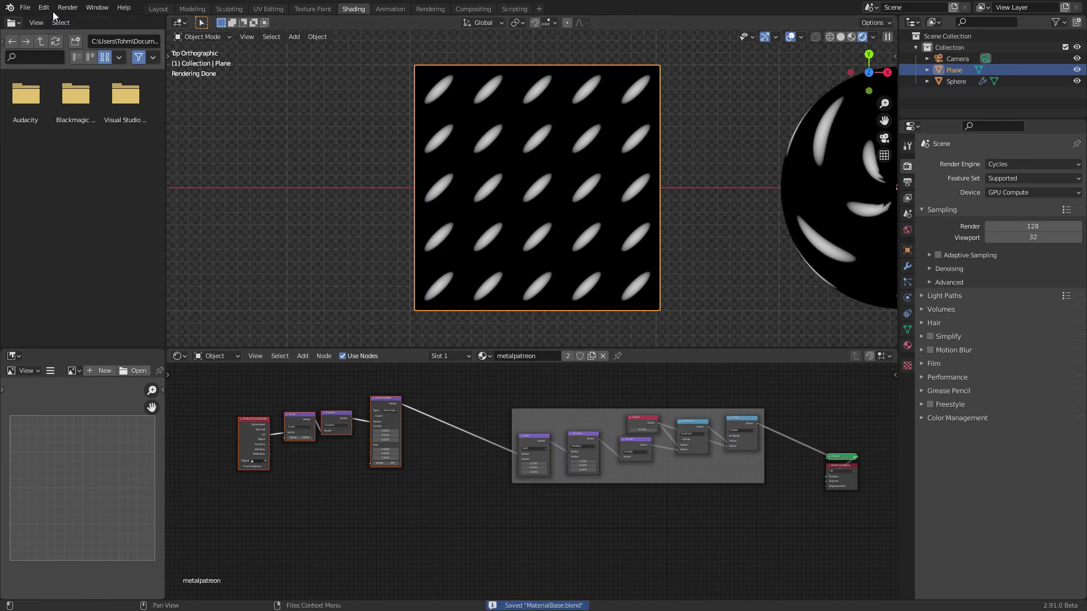
left_click(24, 7)
mouse_move(108, 43)
left_click(176, 52)
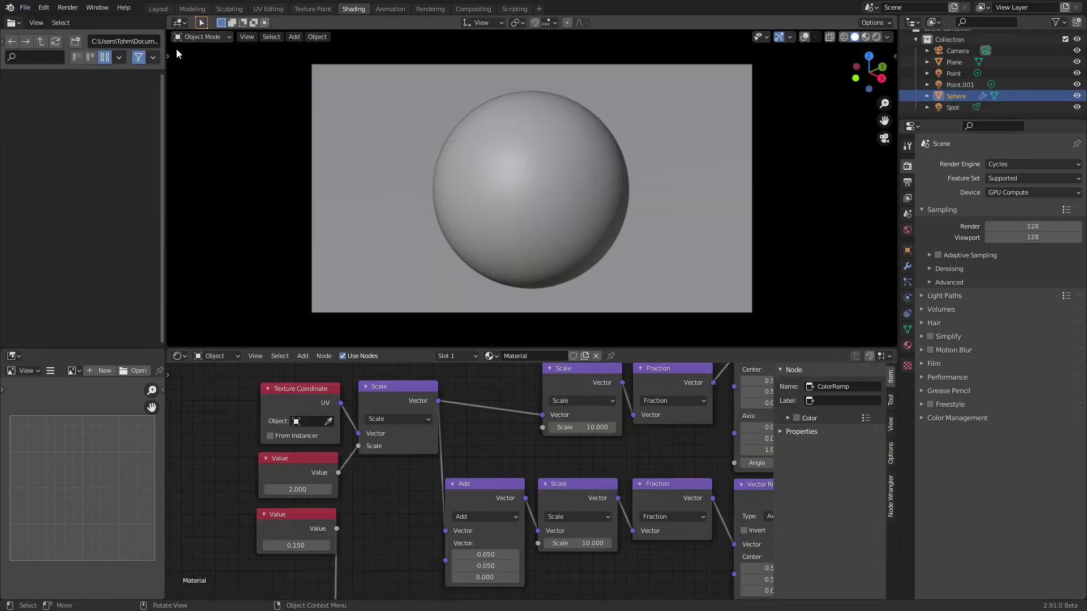
left_click(876, 37)
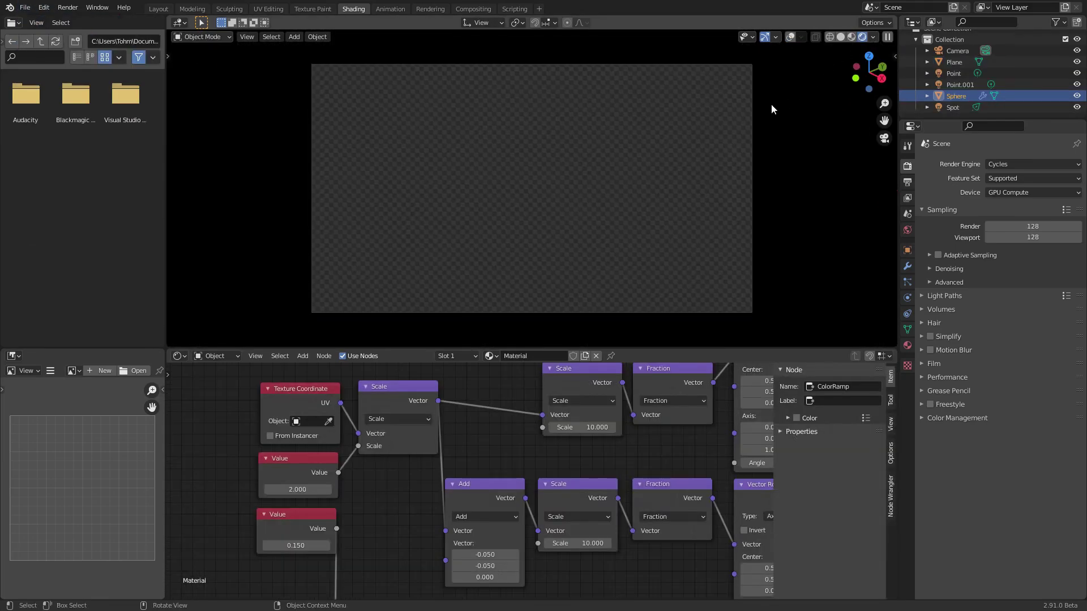
scroll(545, 178, "up", 5)
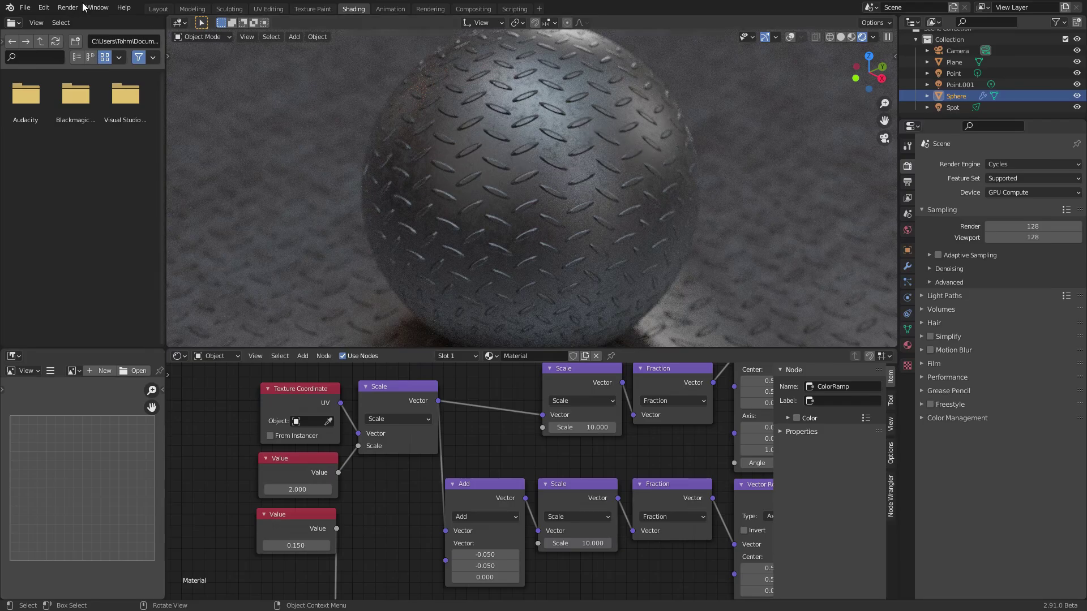
Reopen DiamondMetal.blend and view the whole reference scene in rendered shading
left_click(25, 7)
mouse_move(59, 44)
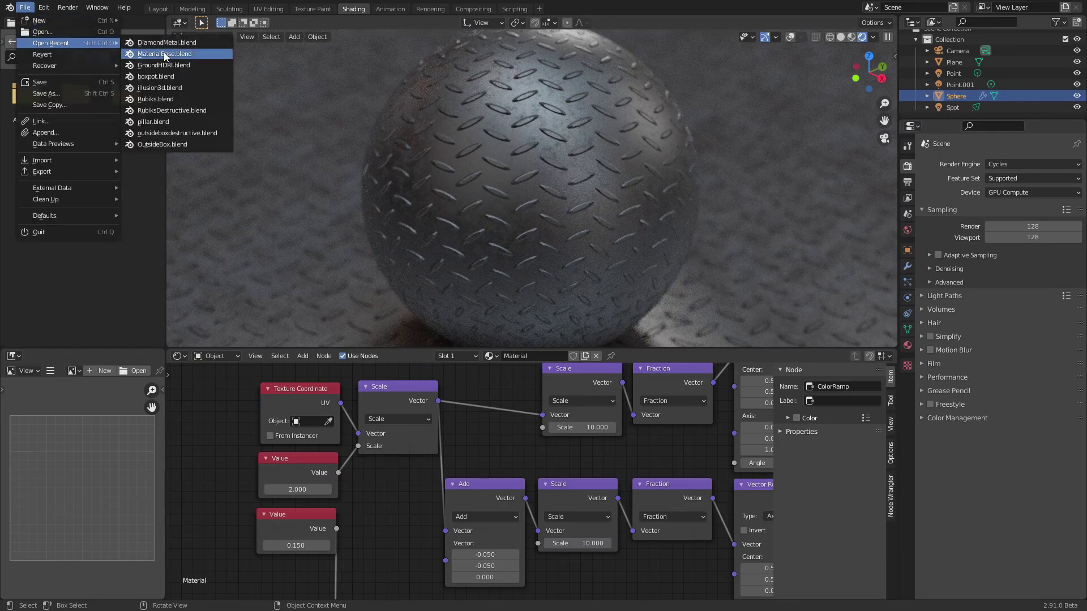
left_click(170, 43)
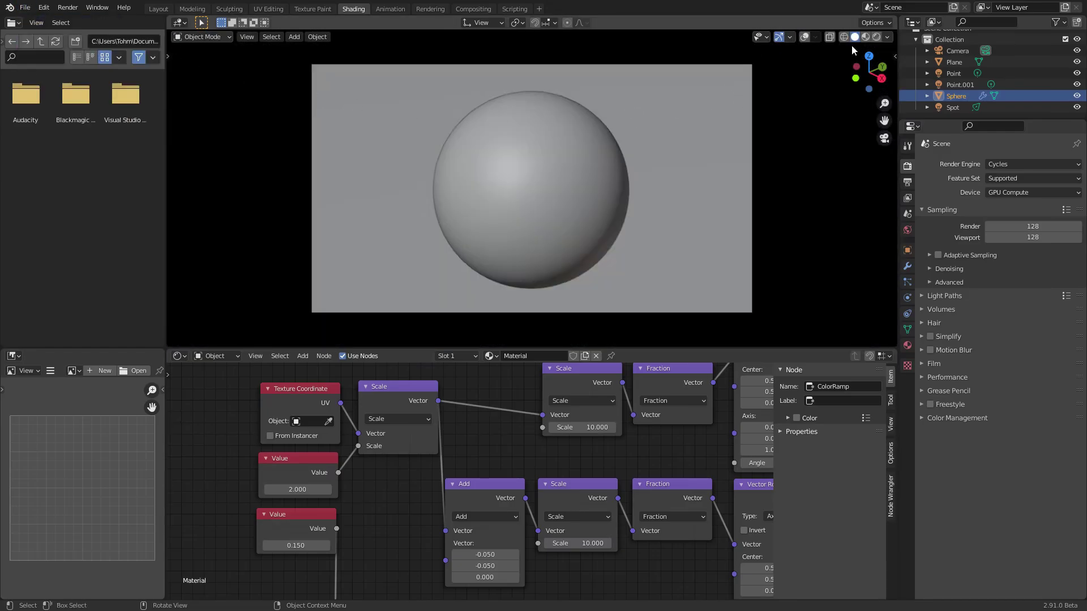
left_click(875, 36)
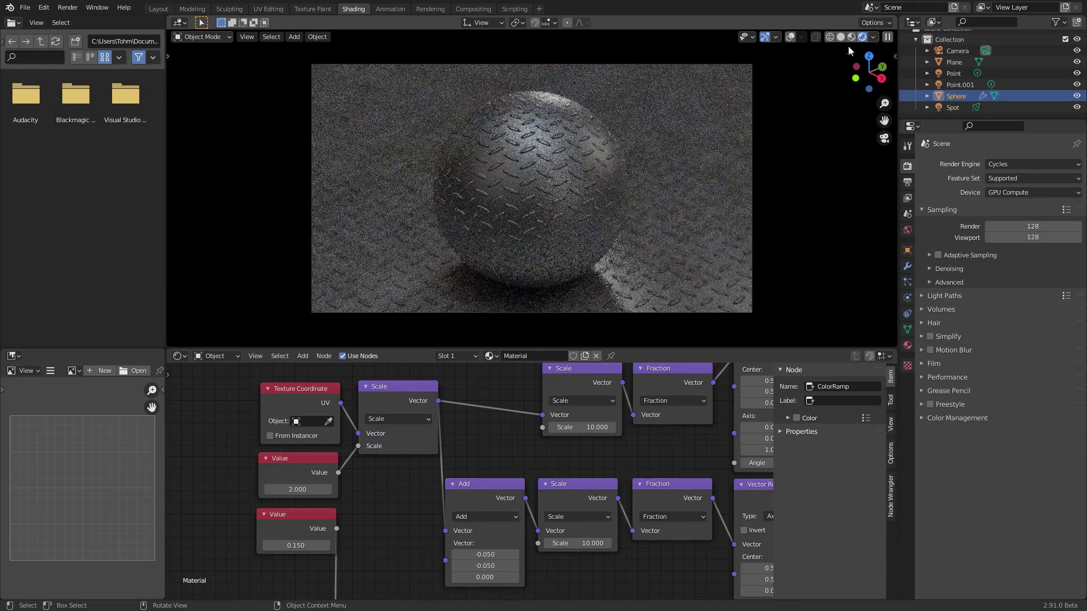
Reopen the recent file MaterialBase.blend and switch its viewport to rendered shading
left_click(30, 7)
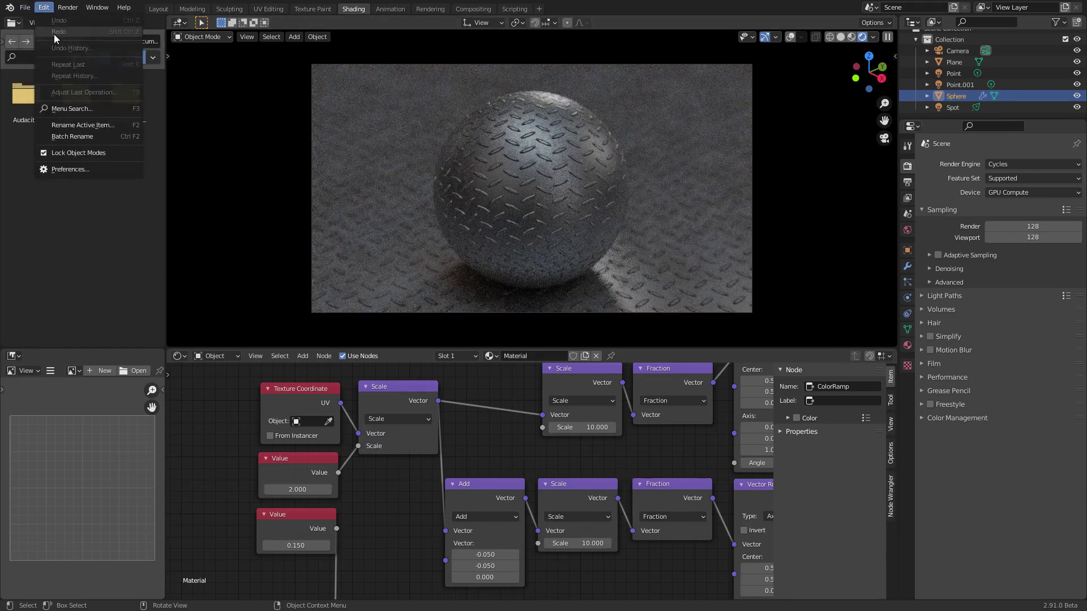
left_click(25, 8)
mouse_move(50, 43)
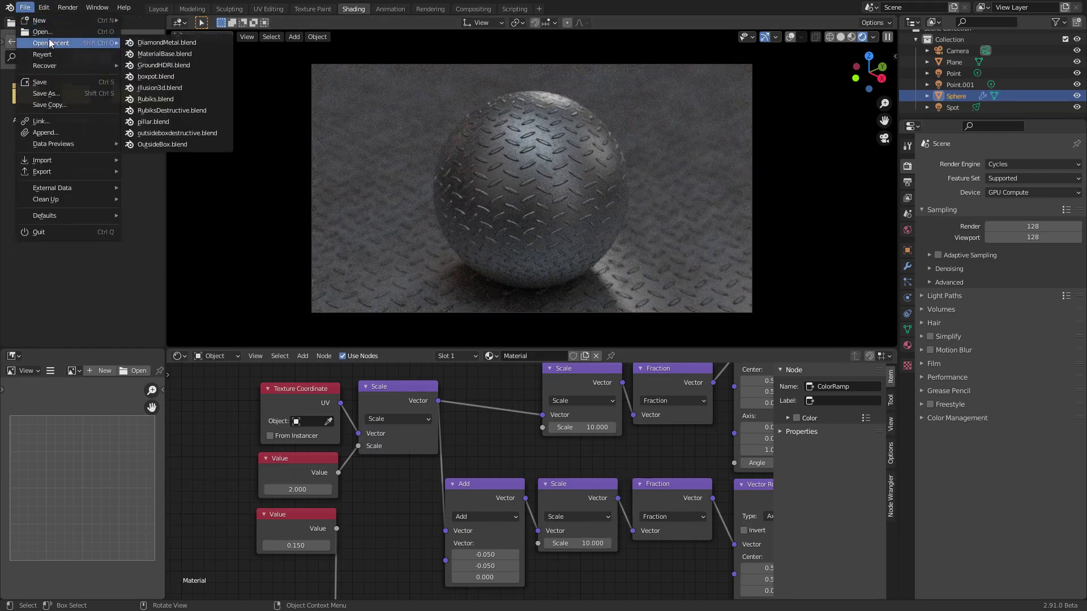
left_click(170, 54)
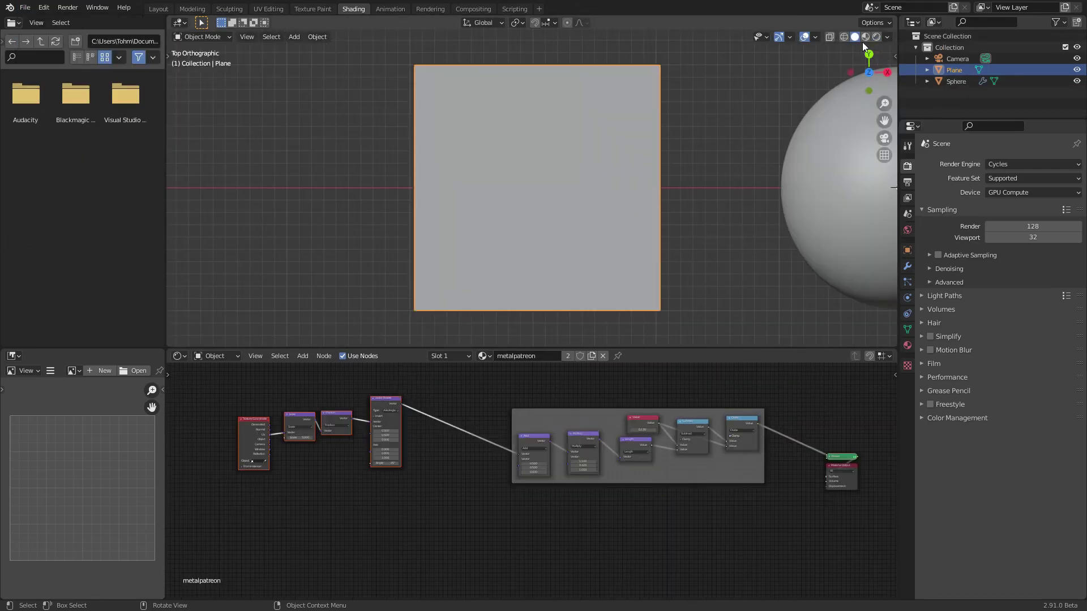
left_click(876, 37)
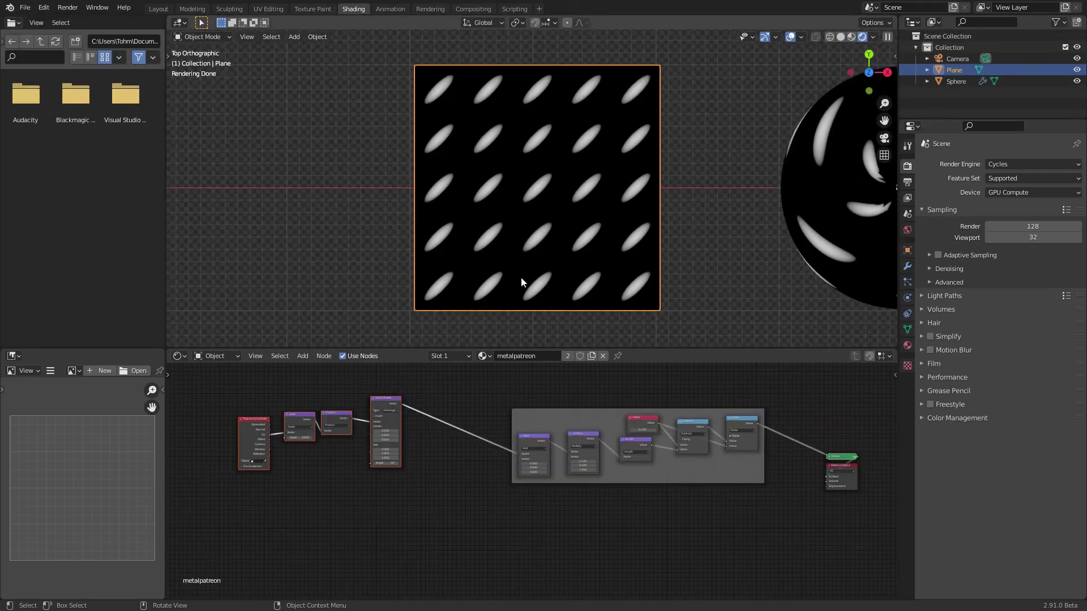
Duplicate the framed gradient nodes from Add through Divide and place the copy directly below the original frame
scroll(478, 444, "up", 3)
middle_click_drag(475, 432, 605, 474)
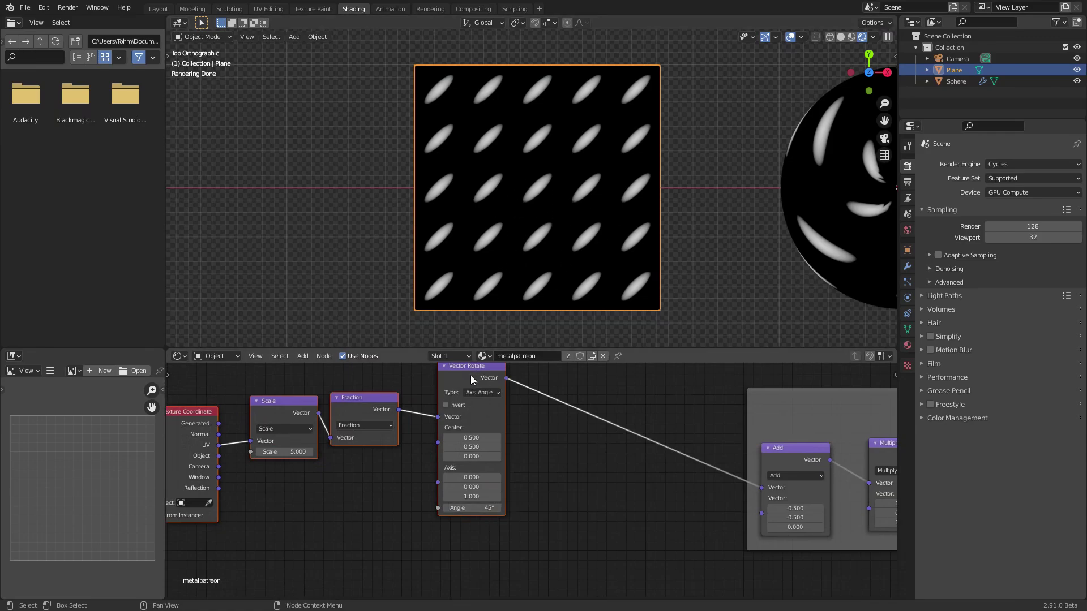
middle_click_drag(470, 375, 494, 392)
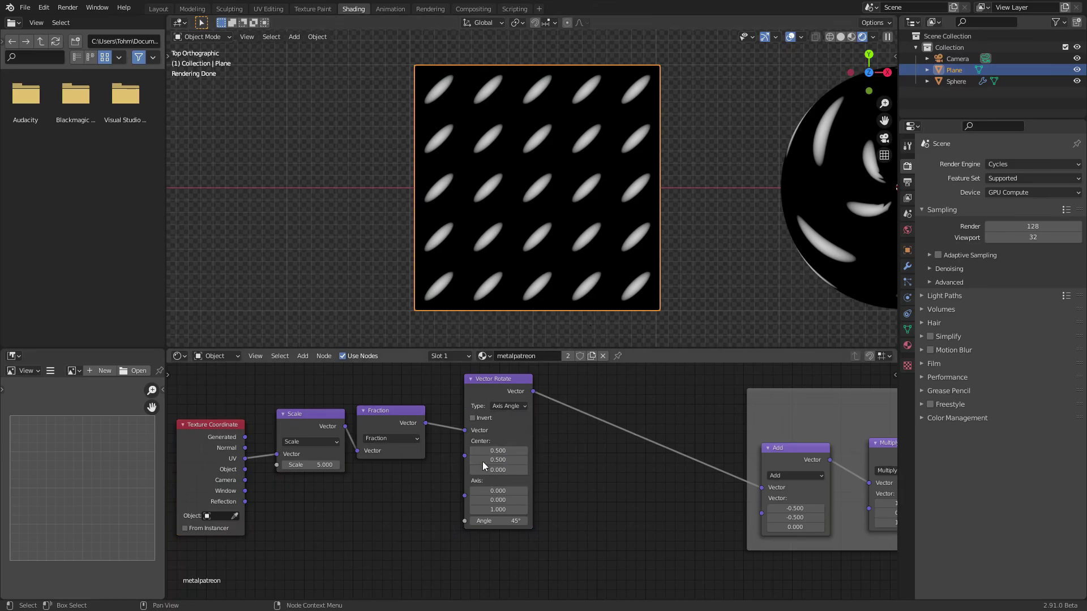
scroll(550, 497, "down", 7)
middle_click_drag(566, 459, 405, 423)
scroll(435, 436, "down", 4)
left_click_drag(473, 511, 741, 393)
middle_click_drag(743, 391, 751, 353)
key("shift+d")
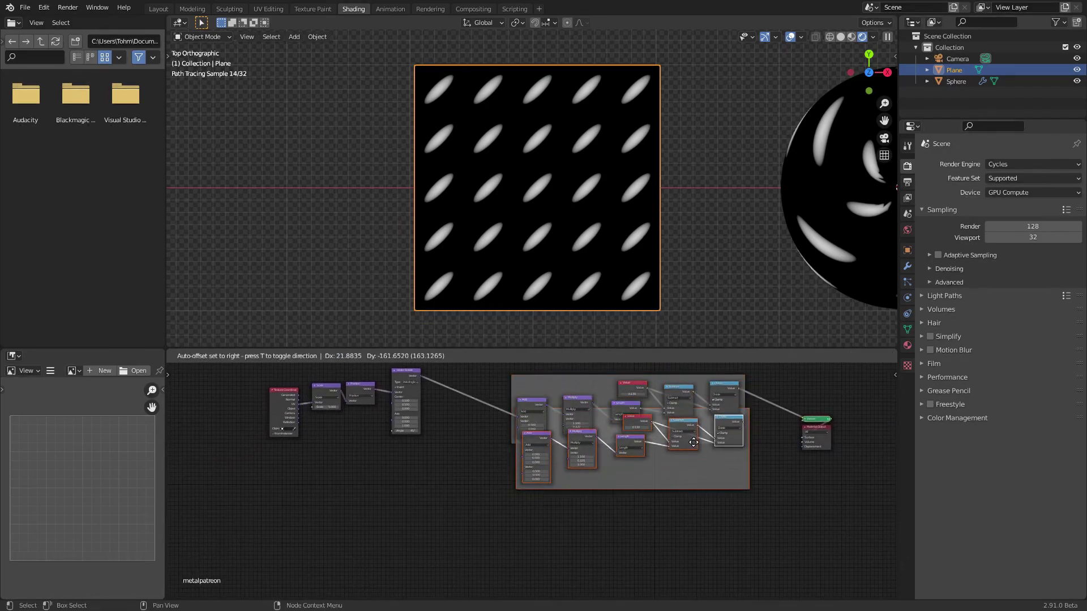
left_click(687, 486)
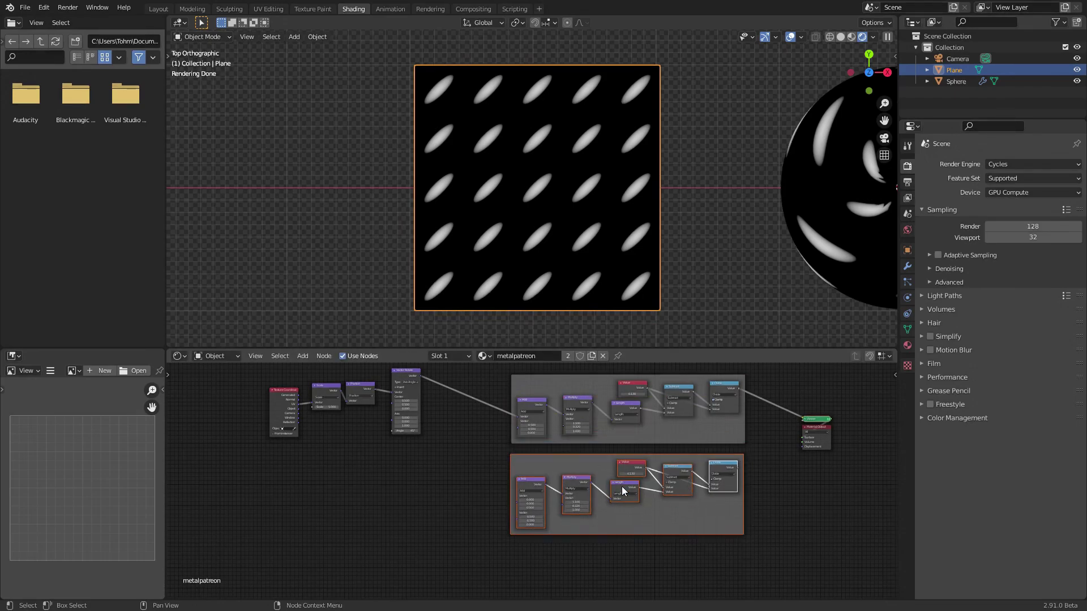
Duplicate the Scale, Fraction and Vector Rotate nodes below the originals, with the copied Scale fed by the Texture Coordinate's UV output
scroll(660, 494, "up", 3)
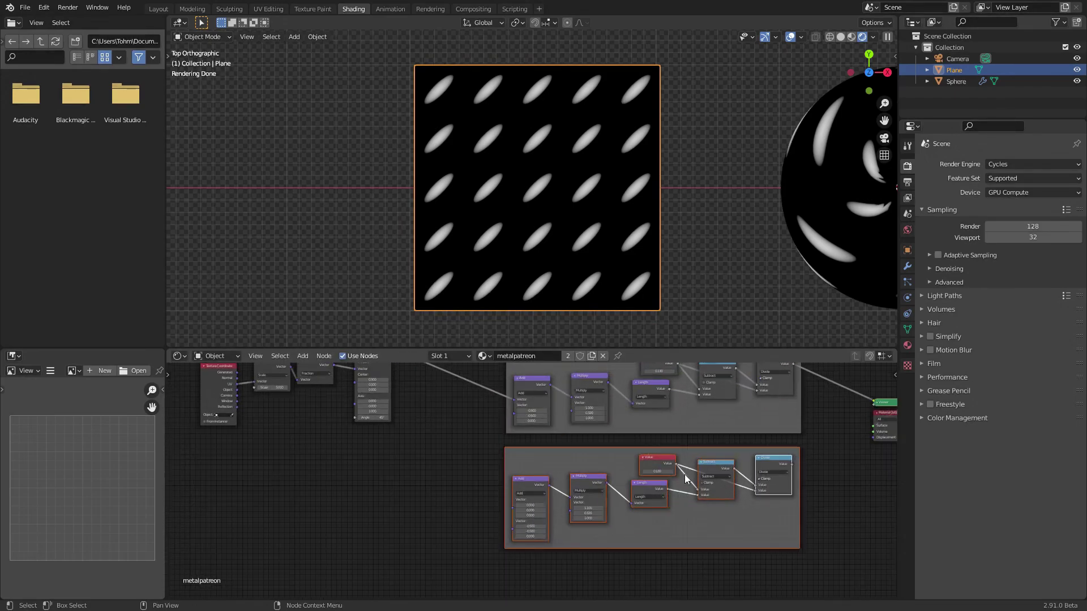
middle_click_drag(685, 474, 609, 515)
middle_click_drag(554, 443, 691, 439)
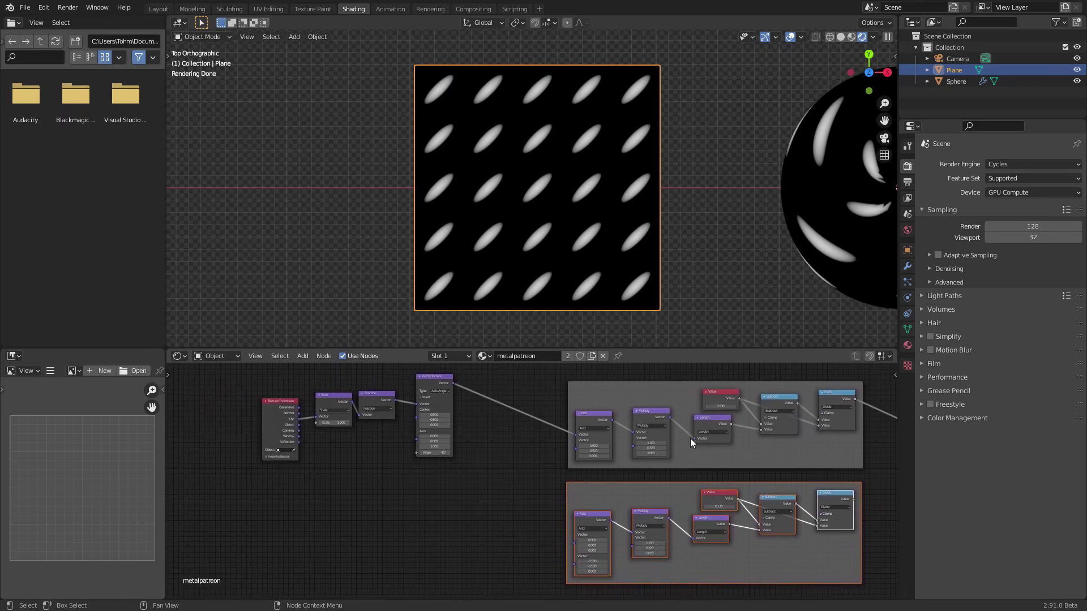
left_click_drag(509, 480, 330, 508)
key("shift+d")
left_click(351, 501)
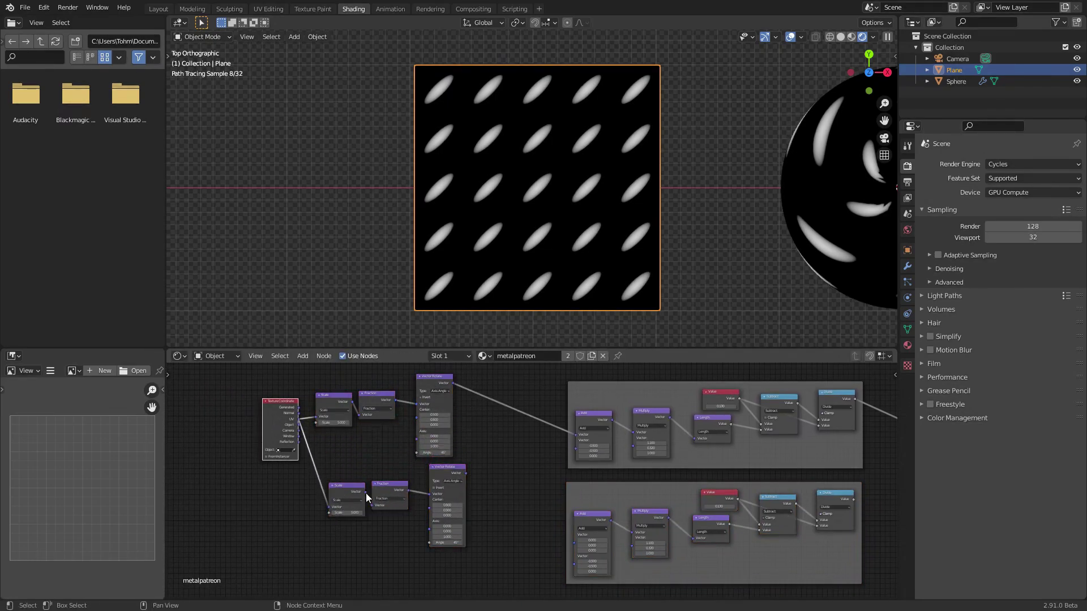
Connect the copied Vector Rotate to the copied frame's Add node and preview the copied Divide node's output
left_click_drag(465, 473, 574, 535)
scroll(588, 436, "down", 1)
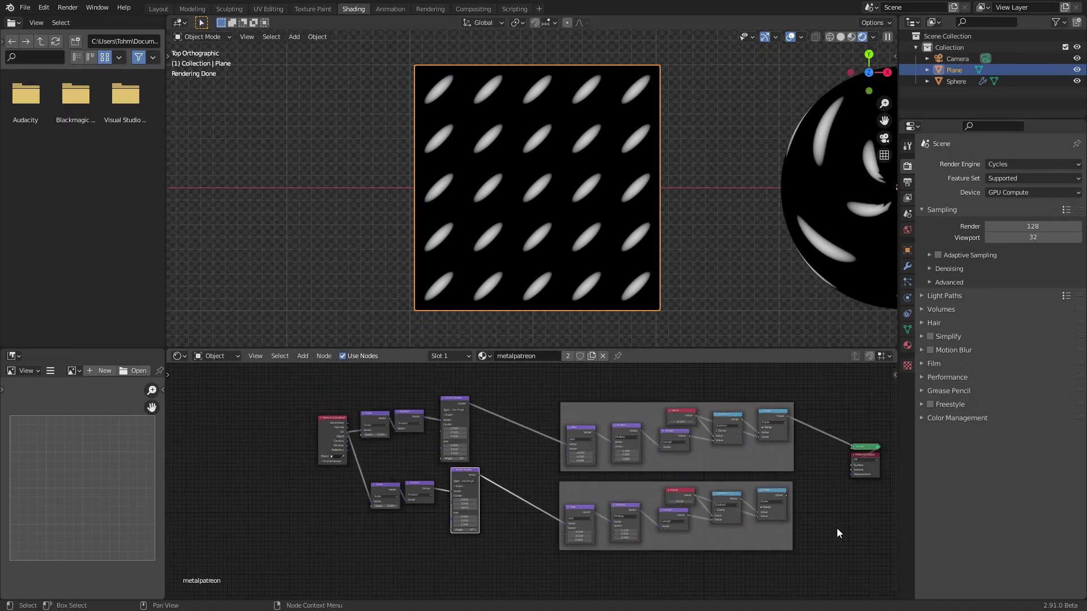
middle_click_drag(836, 528, 727, 502)
left_click(660, 474, "ctrl+shift")
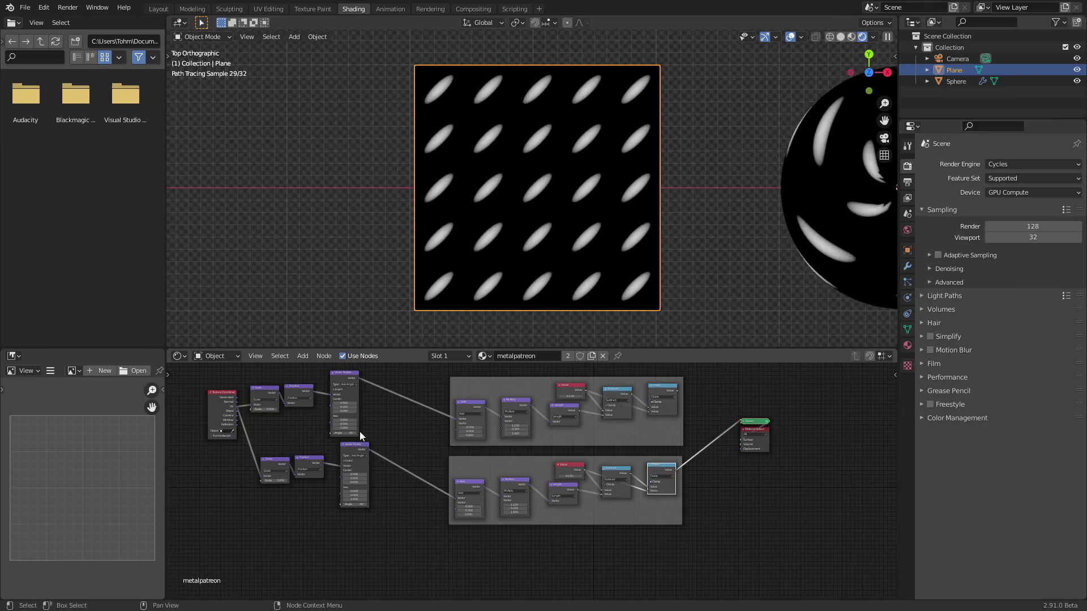
Set the copied Vector Rotate node's angle to -45°
scroll(359, 431, "up", 5)
left_click(529, 417)
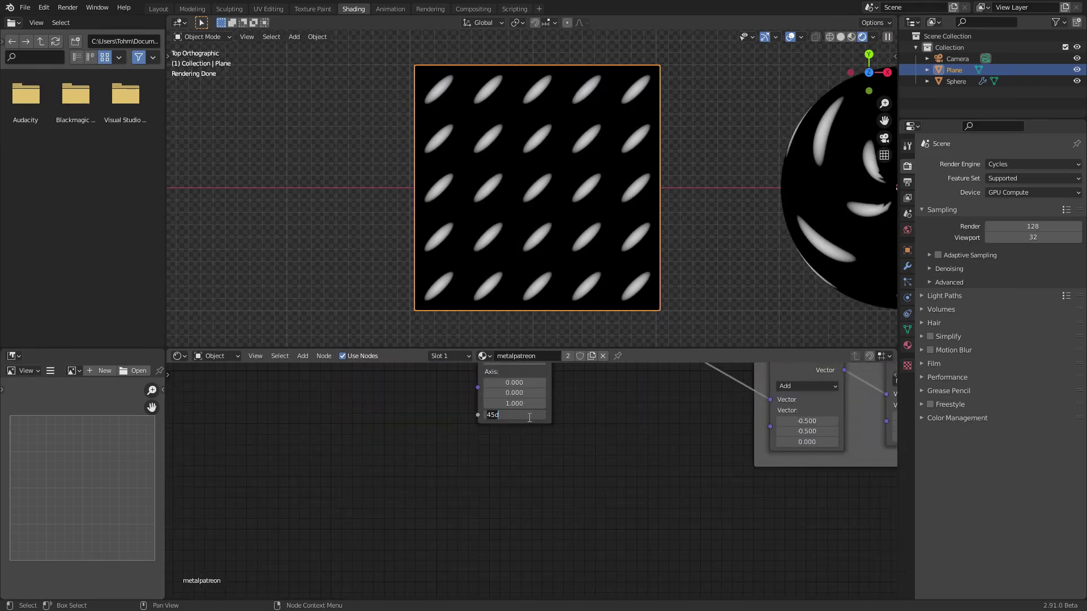
type("-45")
key("Return")
Preview the original and copied Divide nodes in turn and review both rotated ellipse branches
scroll(673, 433, "down", 2)
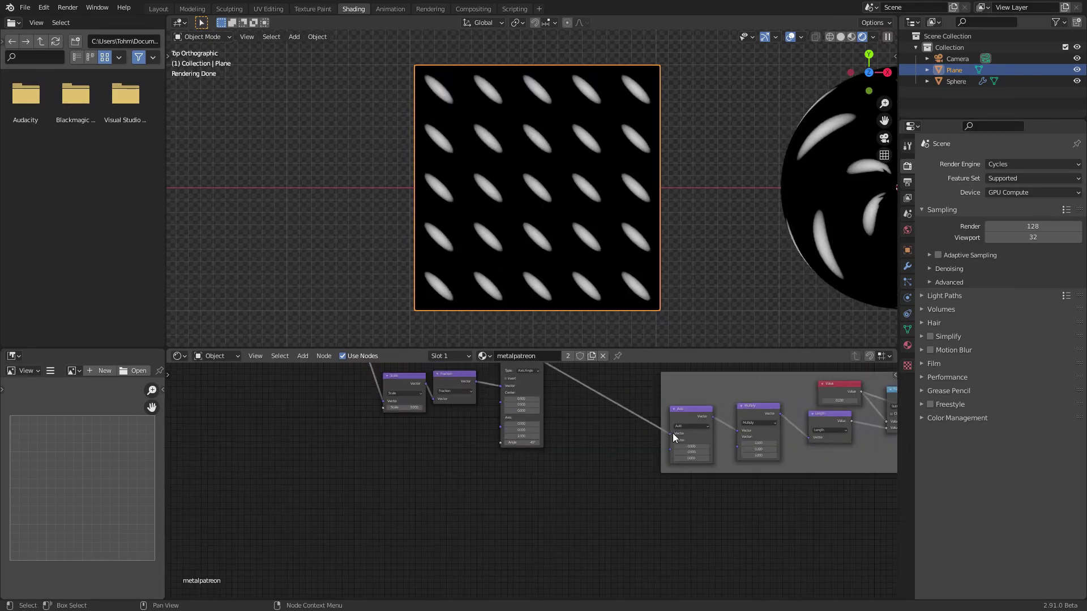
middle_click_drag(673, 433, 395, 515)
middle_click_drag(658, 365, 645, 403)
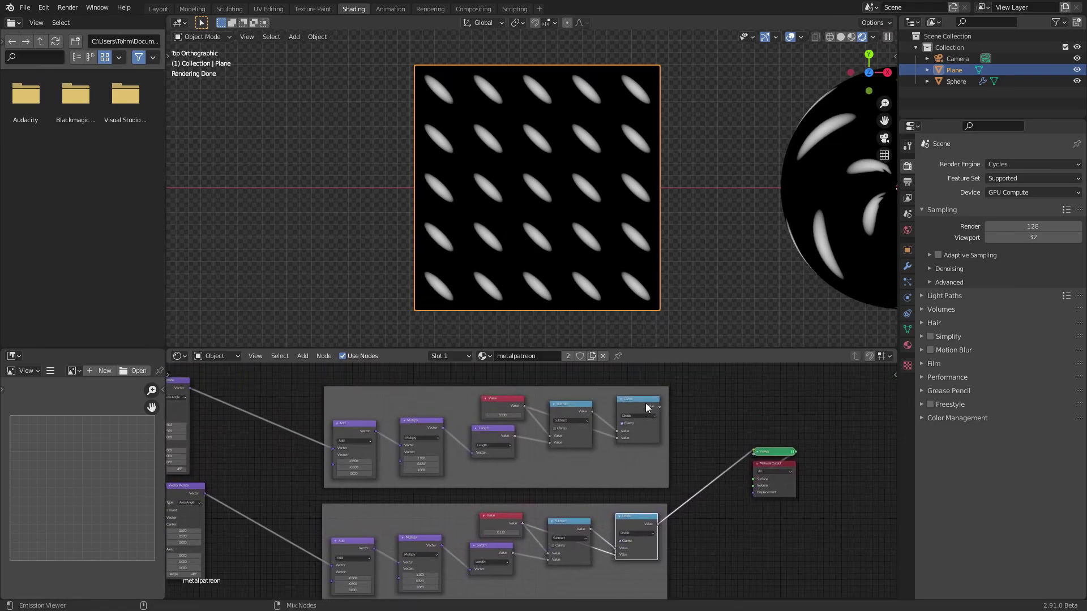
left_click(644, 409, "ctrl+shift")
left_click(641, 518, "ctrl+shift")
middle_click_drag(442, 505, 635, 491)
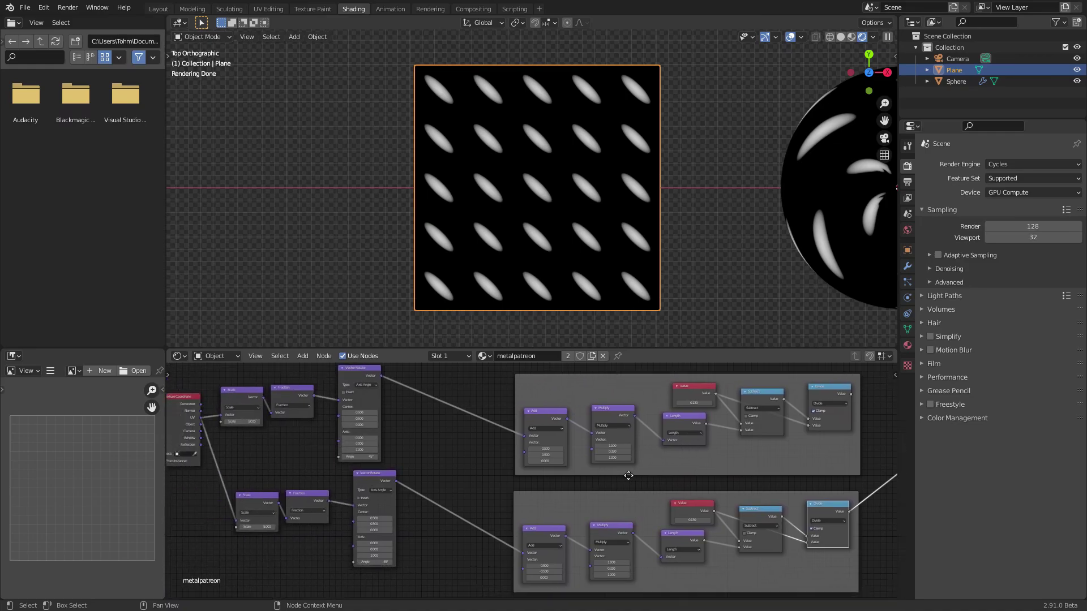
scroll(454, 441, "up", 3)
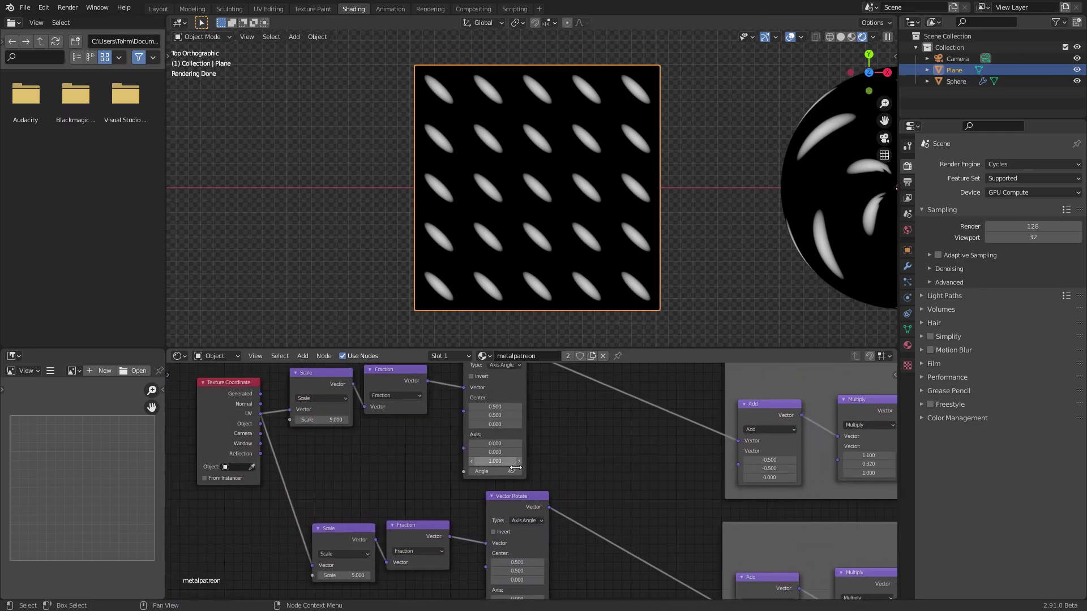
scroll(515, 467, "down", 2)
middle_click_drag(515, 467, 597, 433)
scroll(682, 447, "down", 2)
scroll(683, 447, "up", 3)
middle_click_drag(682, 447, 368, 467)
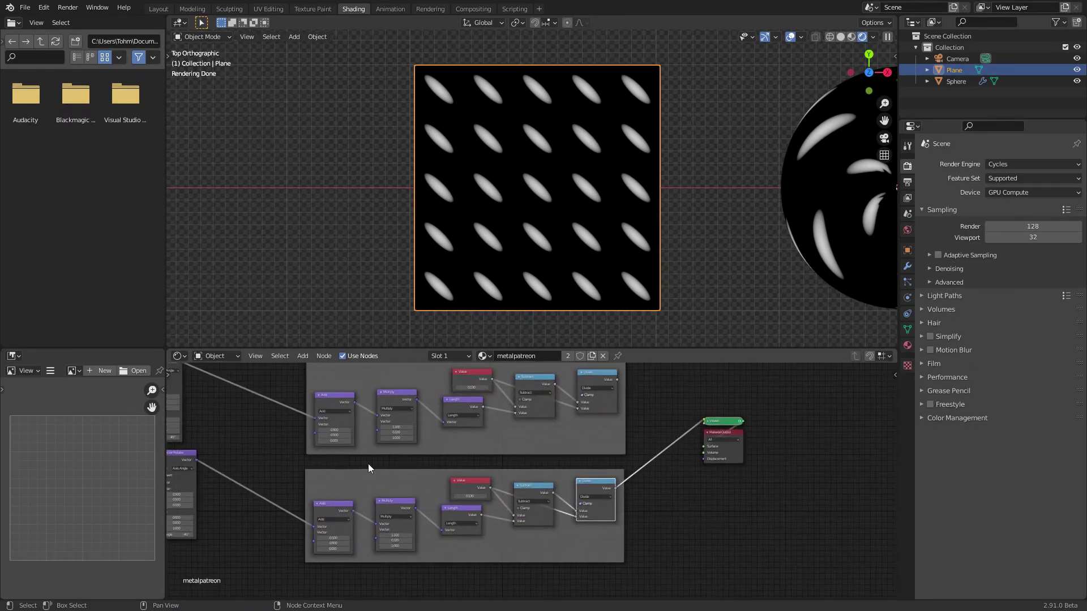
middle_click_drag(630, 470, 497, 494)
Insert a Math Add node between the copied Divide and the viewer, and connect the original Divide to it to combine both ellipse patterns
key("shift+a")
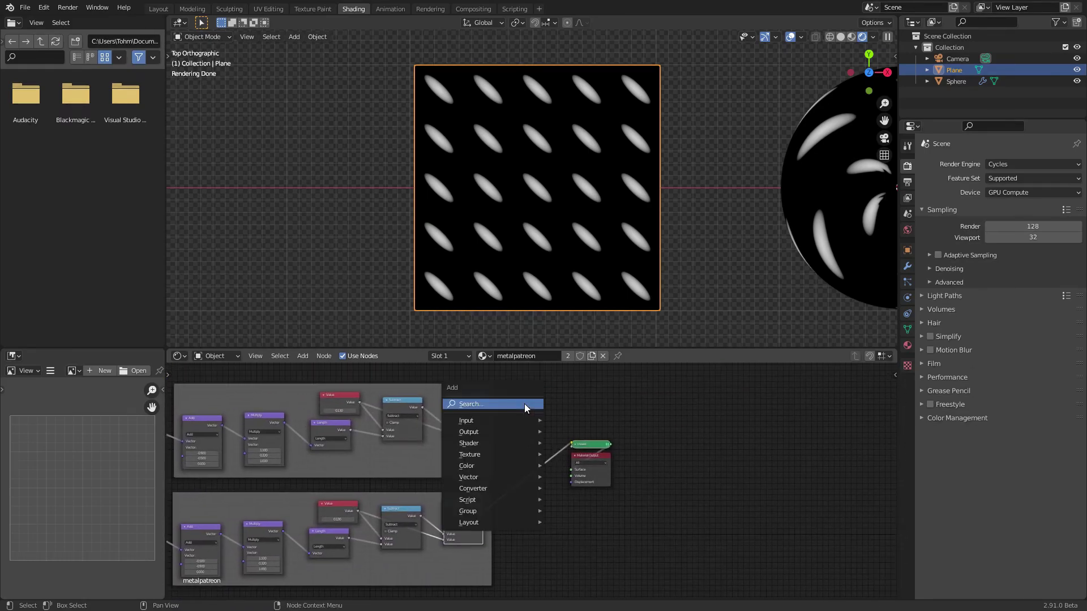
left_click(526, 406)
type("add")
key("Return")
left_click(522, 453)
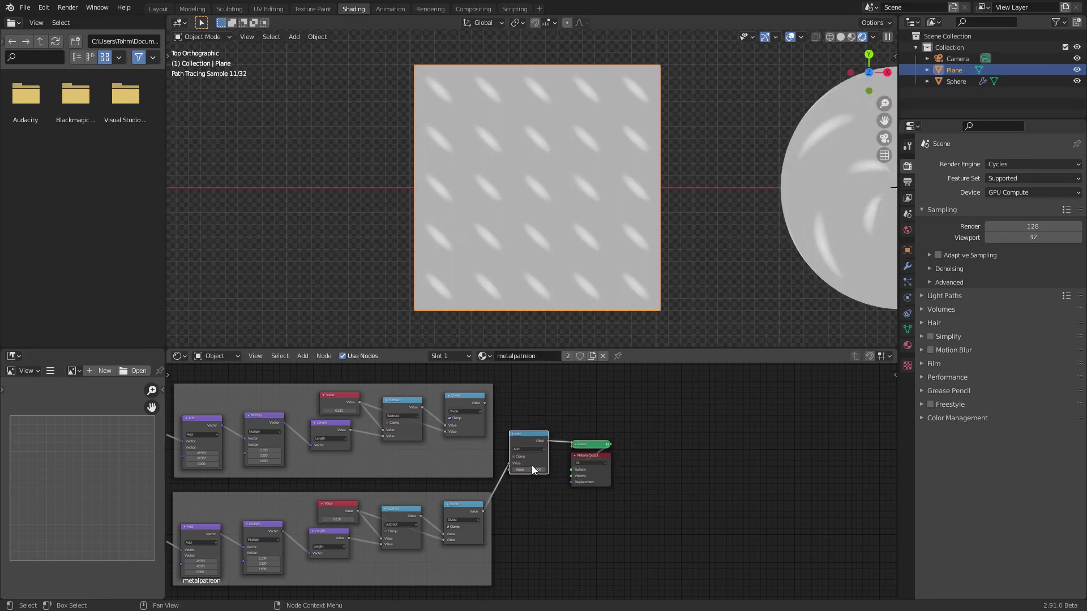
left_click_drag(485, 403, 510, 464)
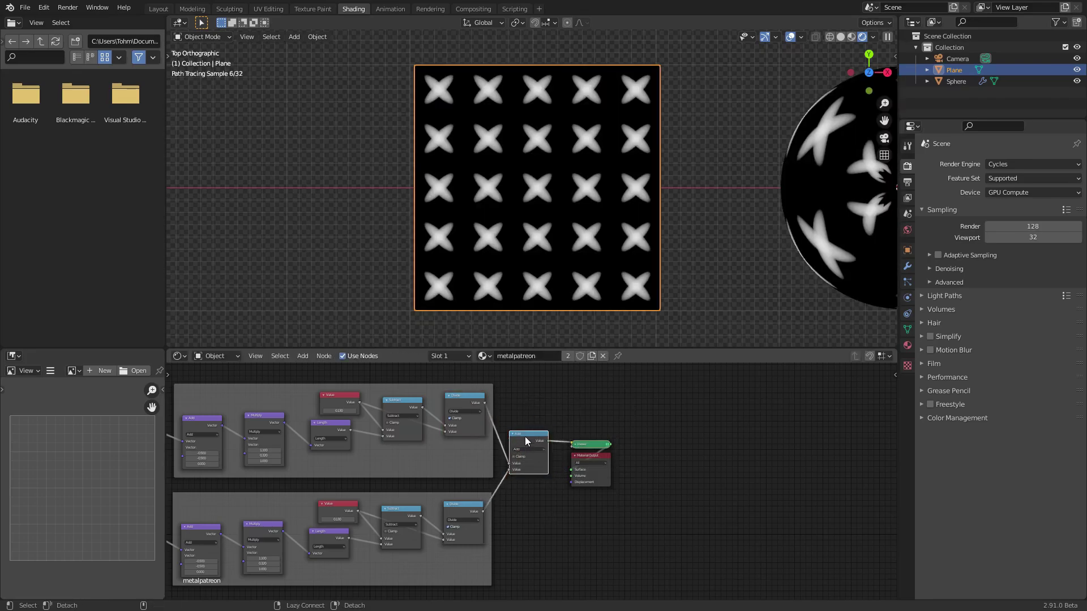
scroll(549, 144, "up", 3)
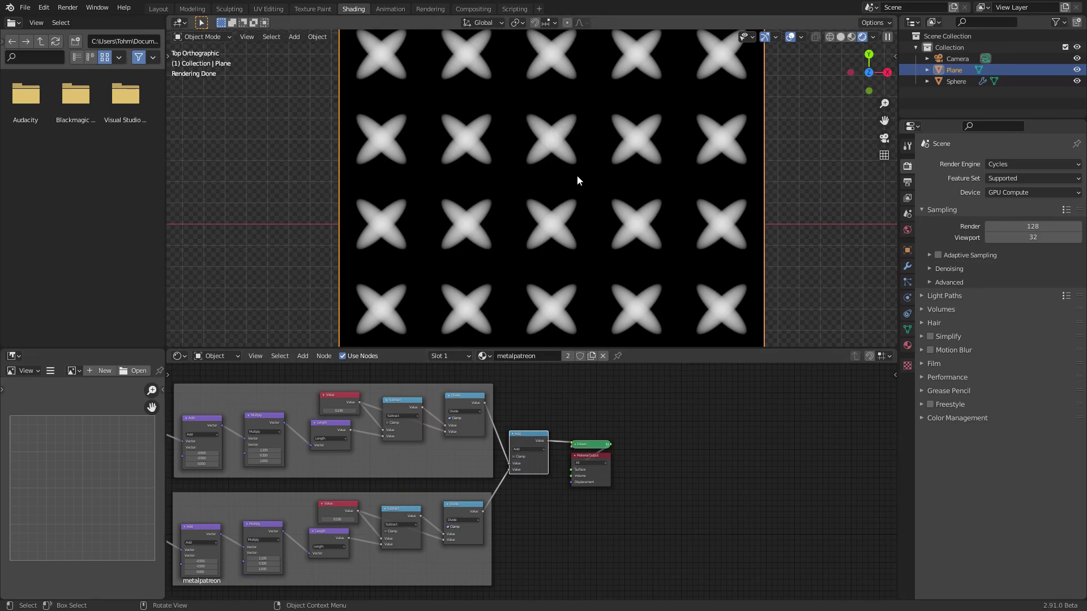
scroll(576, 176, "down", 2)
middle_click_drag(544, 468, 720, 386)
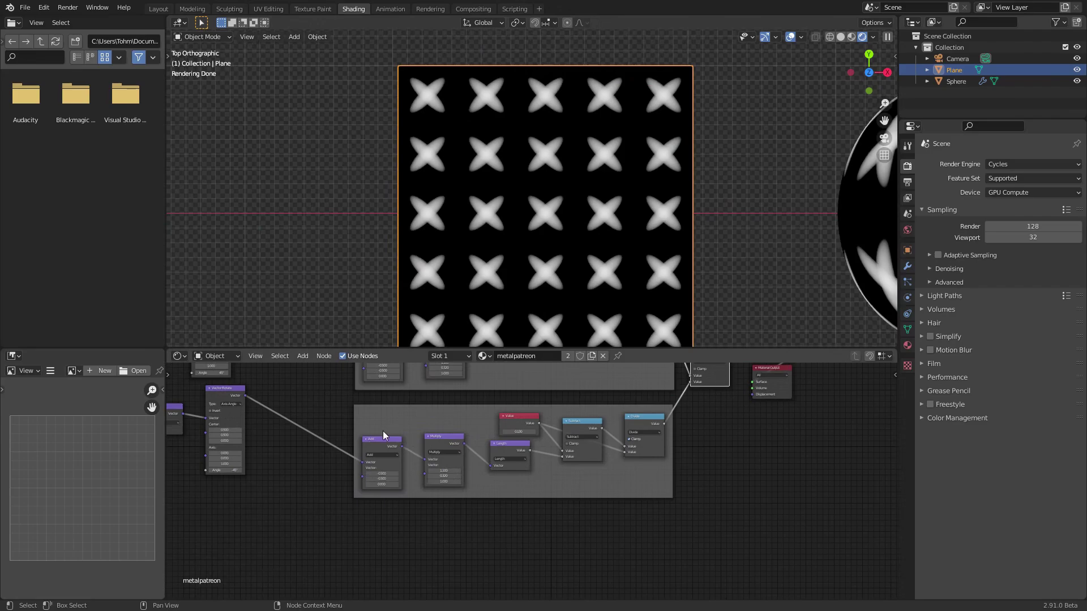
Move the Texture Coordinate node farther from the Scale nodes to make room between them
middle_click_drag(301, 438, 529, 491)
middle_click_drag(431, 455, 556, 457)
scroll(539, 466, "up", 2)
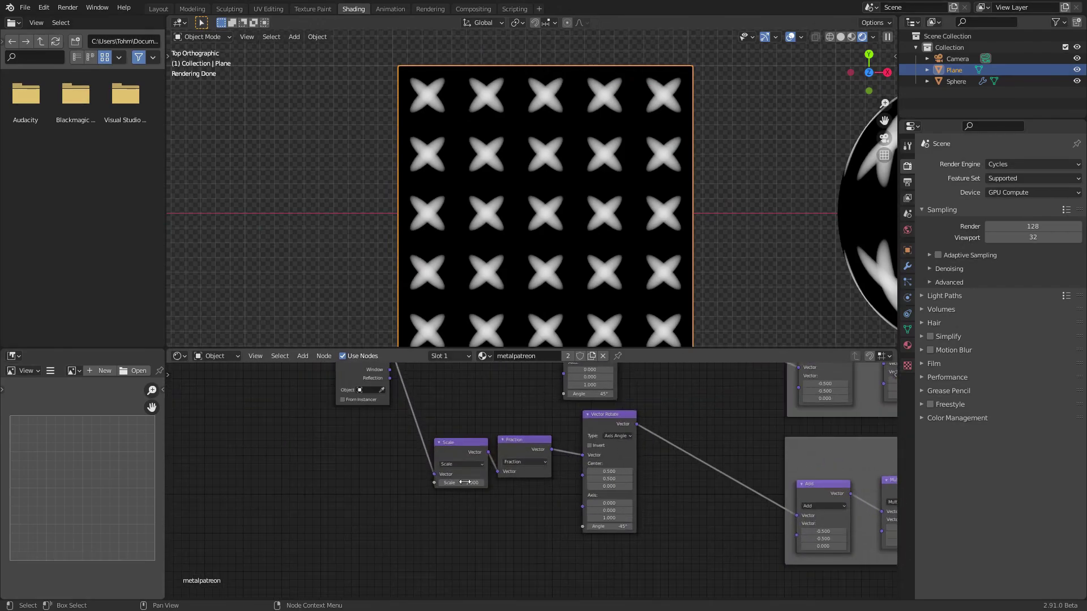
middle_click_drag(368, 424, 422, 468)
left_click_drag(416, 396, 321, 416)
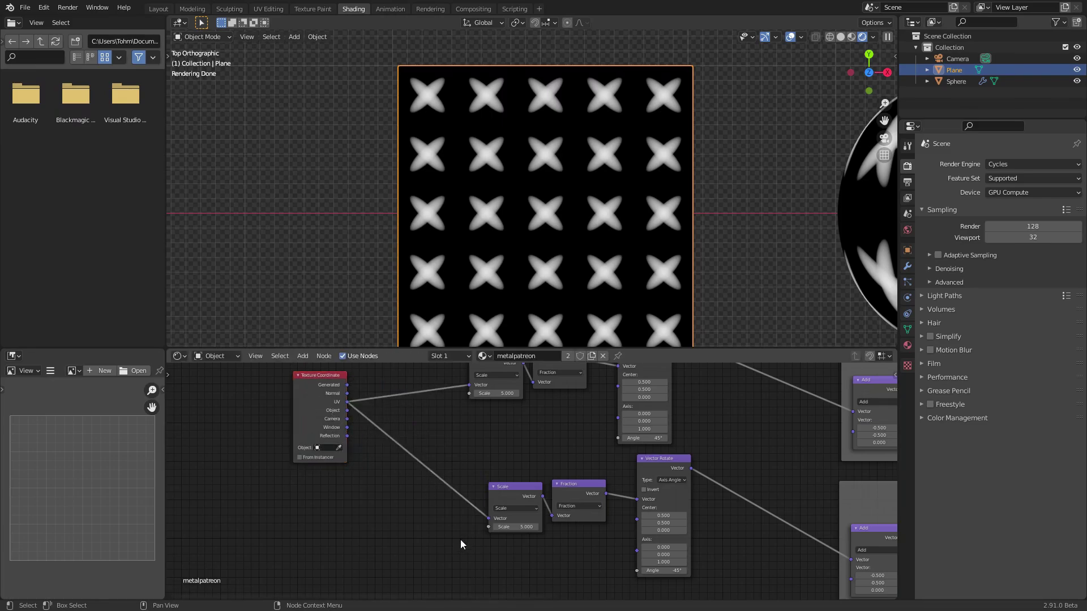
Move the lower branch's Scale and Fraction nodes closer to the Texture Coordinate node
left_click_drag(458, 539, 558, 478)
key("g")
left_click(458, 477)
middle_click_drag(622, 470, 527, 465)
scroll(527, 466, "down", 2)
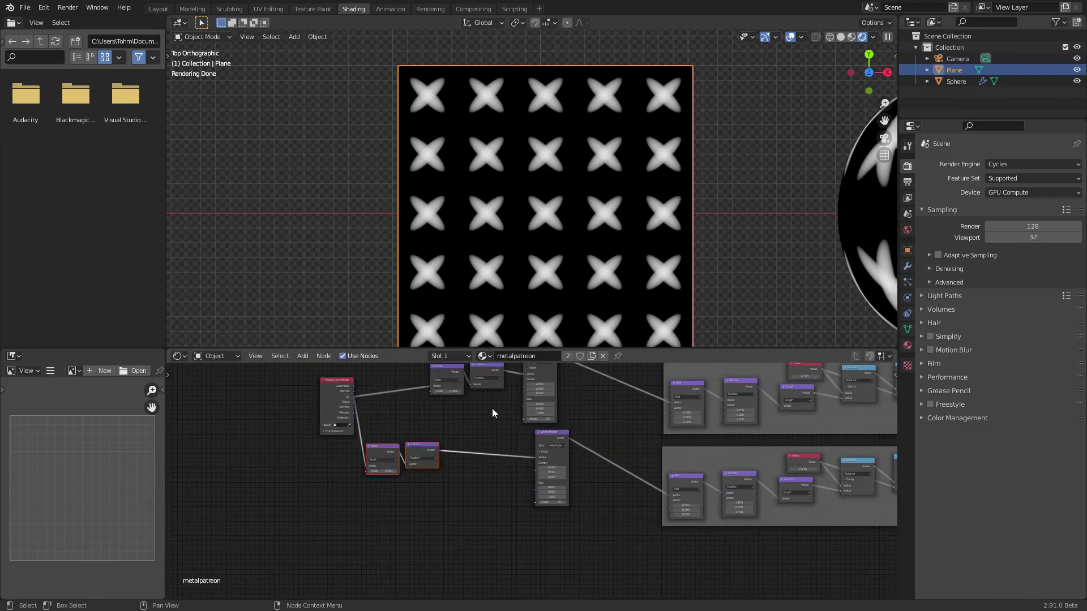
scroll(515, 490, "up", 2)
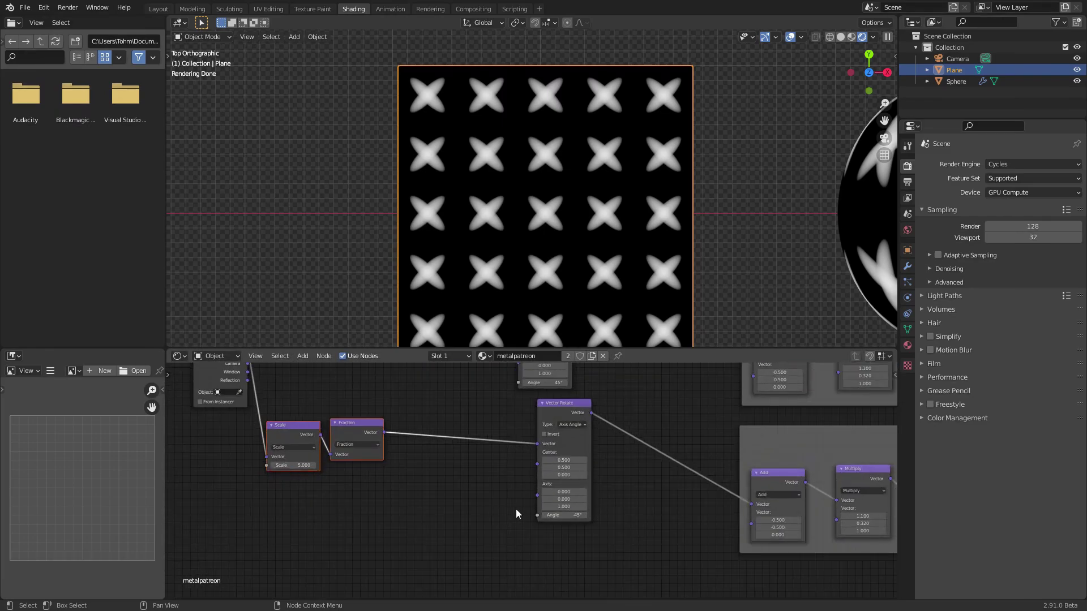
scroll(468, 404, "up", 2)
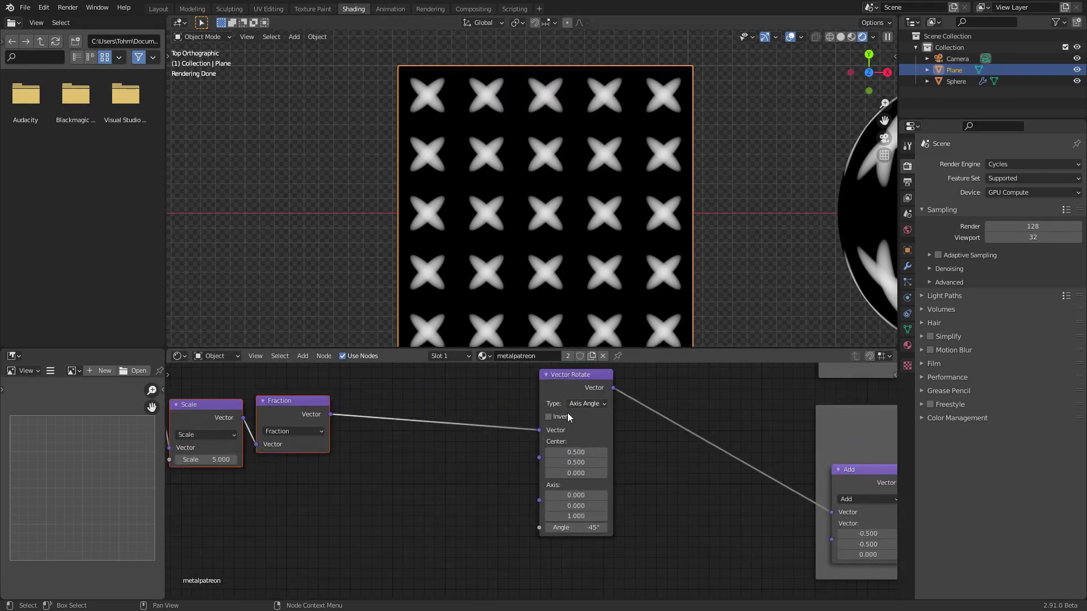
middle_click_drag(450, 412, 503, 447)
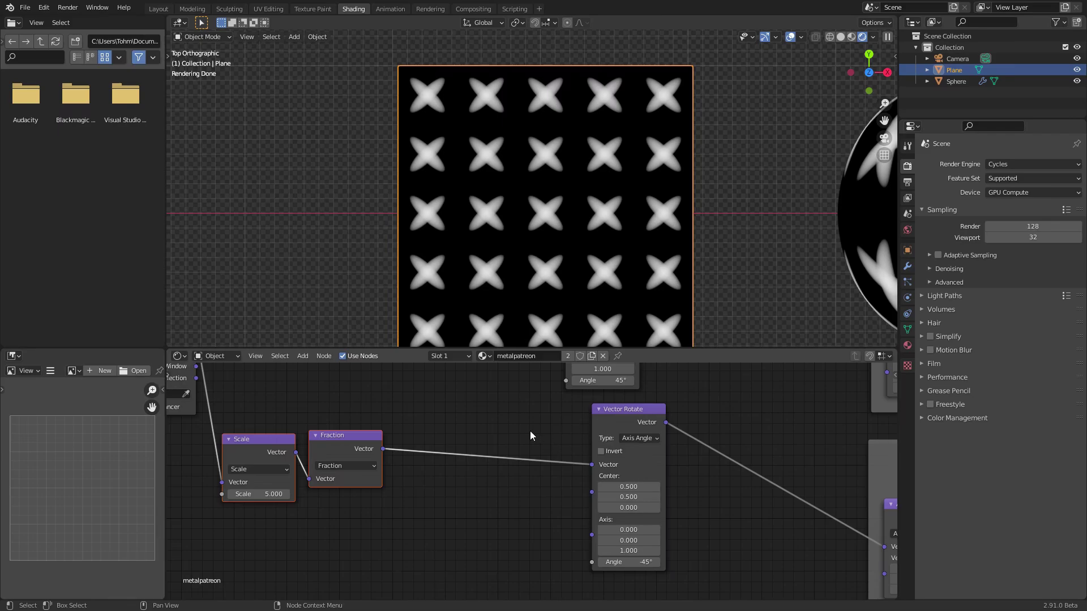
left_click(525, 428)
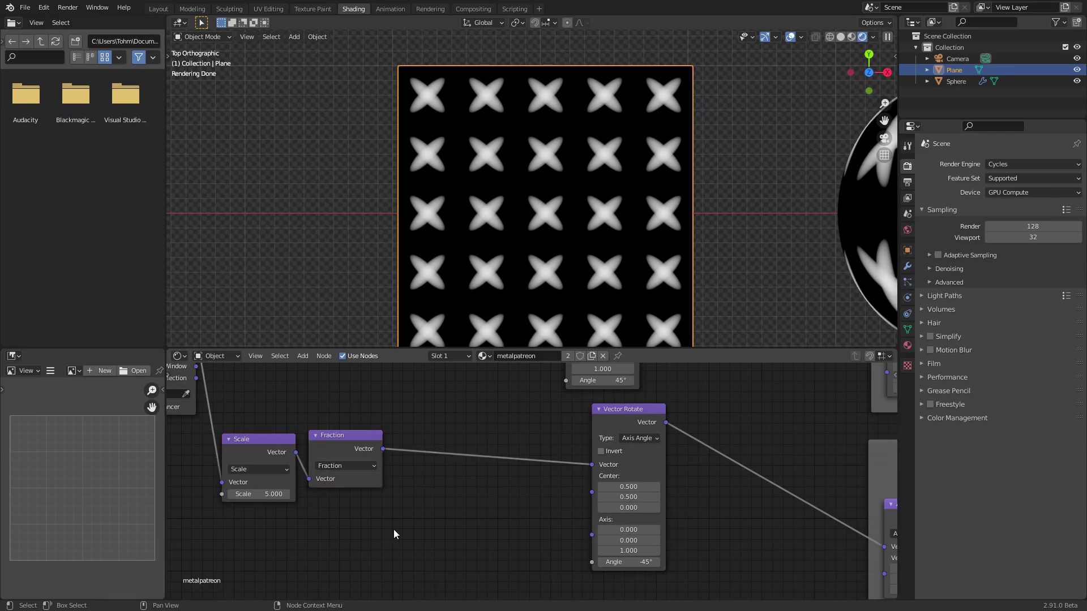
Move the lower branch's Scale and Fraction nodes back beside the copied Vector Rotate node
left_click_drag(396, 531, 193, 425)
key("g")
left_click(331, 447)
left_click(331, 447)
middle_click_drag(443, 447, 559, 467)
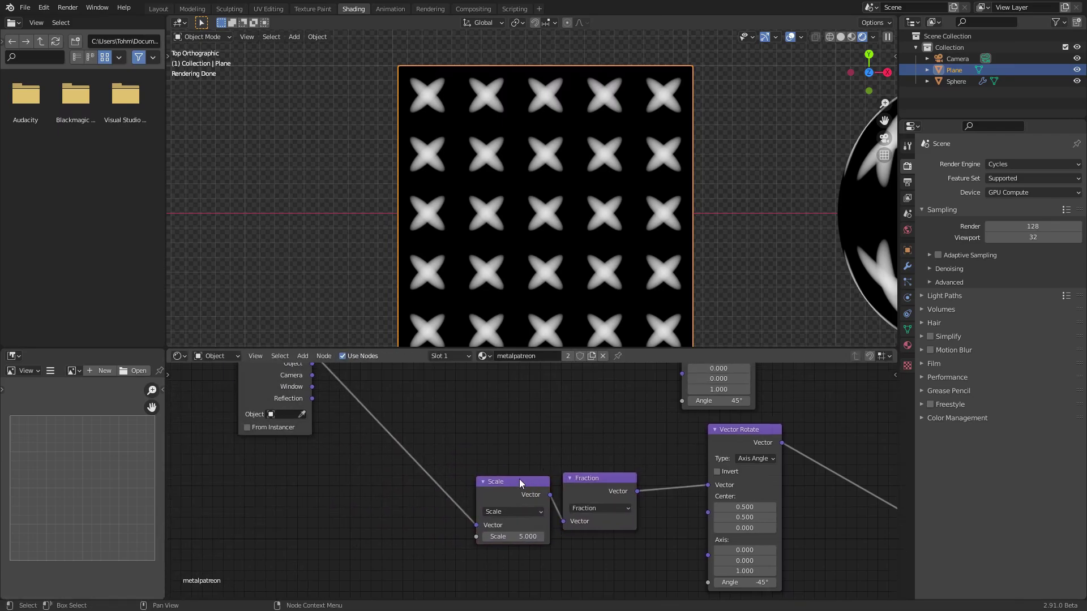
Insert a duplicated vector math node between Texture Coordinate and the lower branch's Scale node, and set its operation to Add
middle_click_drag(404, 441, 536, 502)
left_click_drag(401, 403, 349, 400)
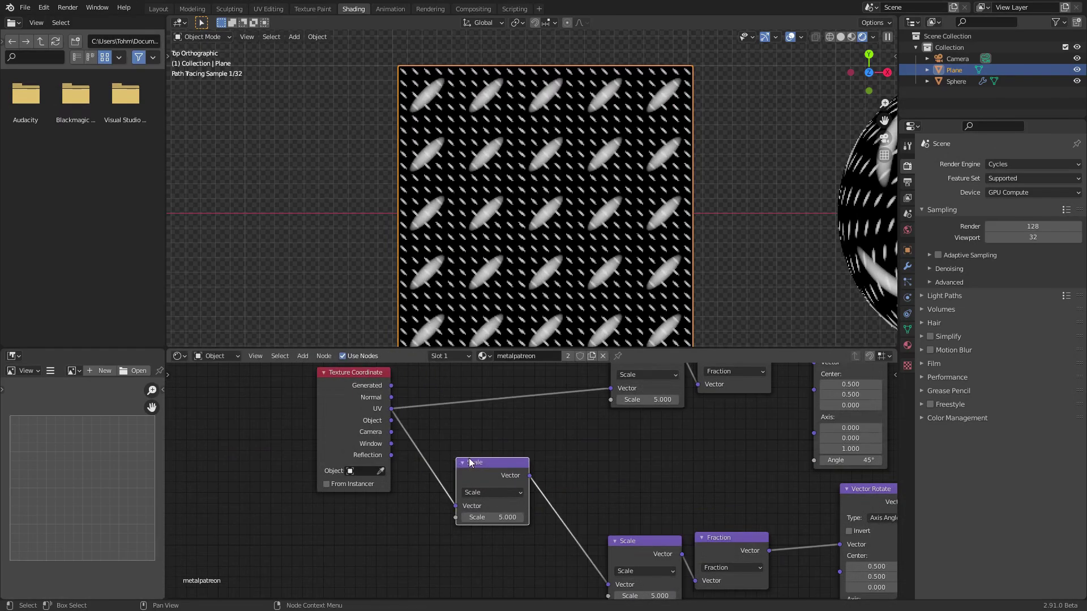
left_click(487, 490)
left_click(488, 490)
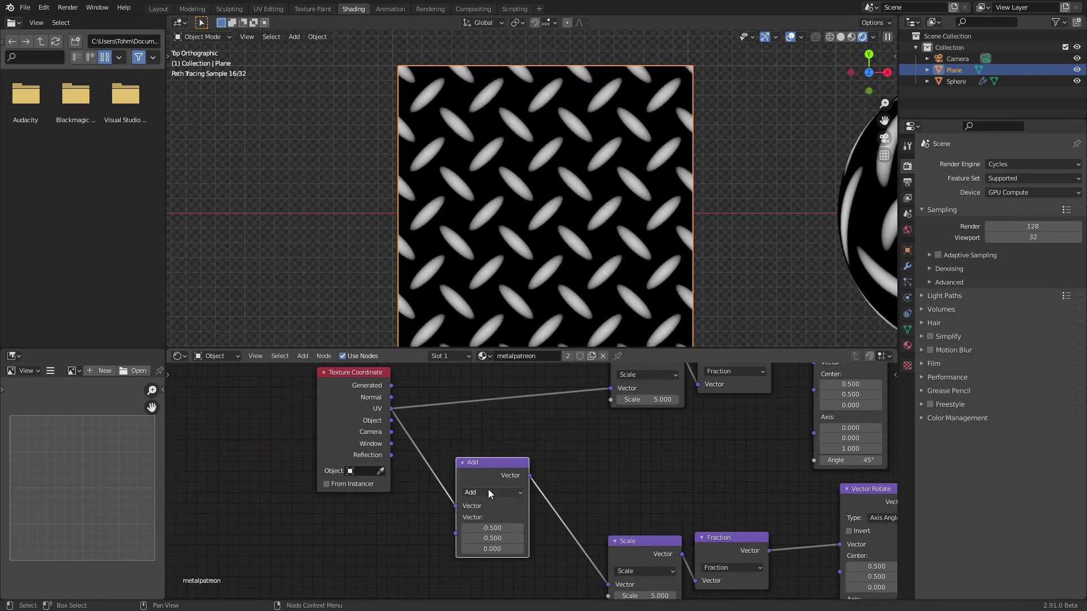
Zero all vector components of the new Add node, and offset its X and Y by -0.1
middle_click_drag(487, 491, 474, 462)
left_click_drag(488, 501, 490, 520)
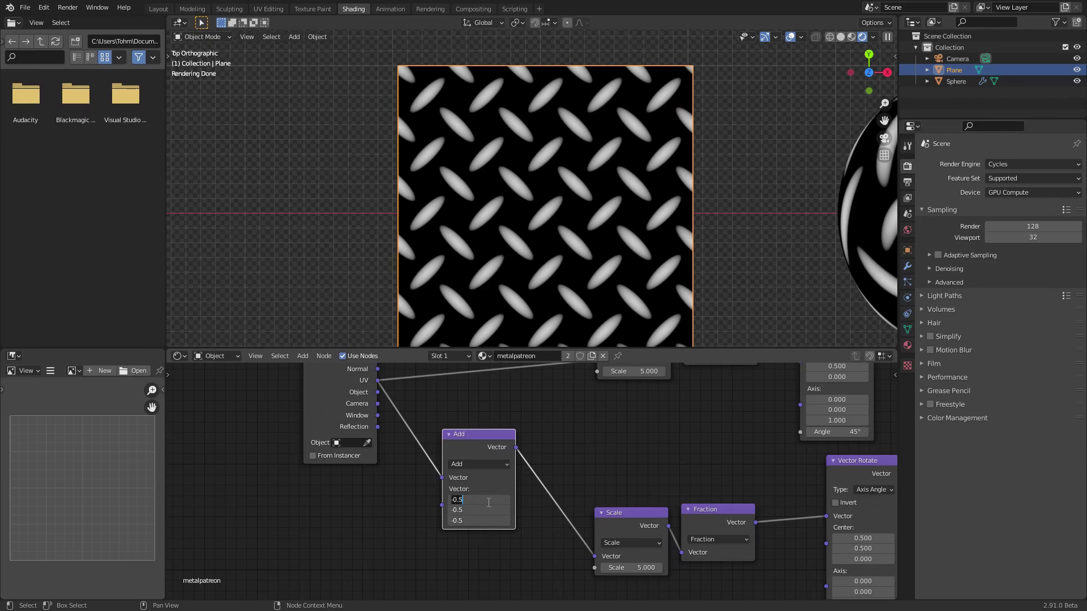
type("0")
key("Return")
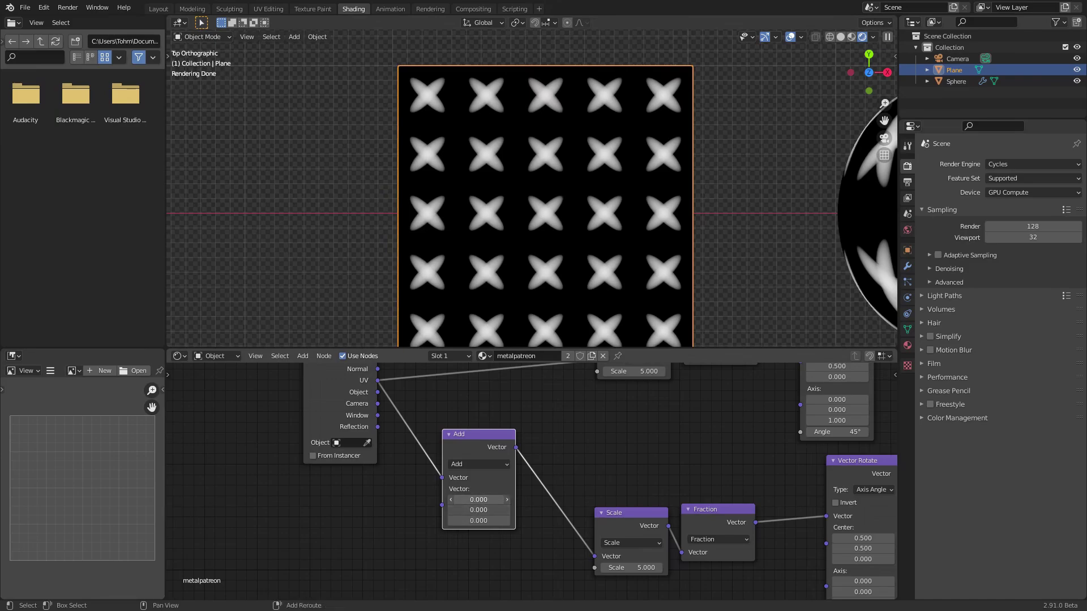
left_click_drag(478, 499, 464, 510)
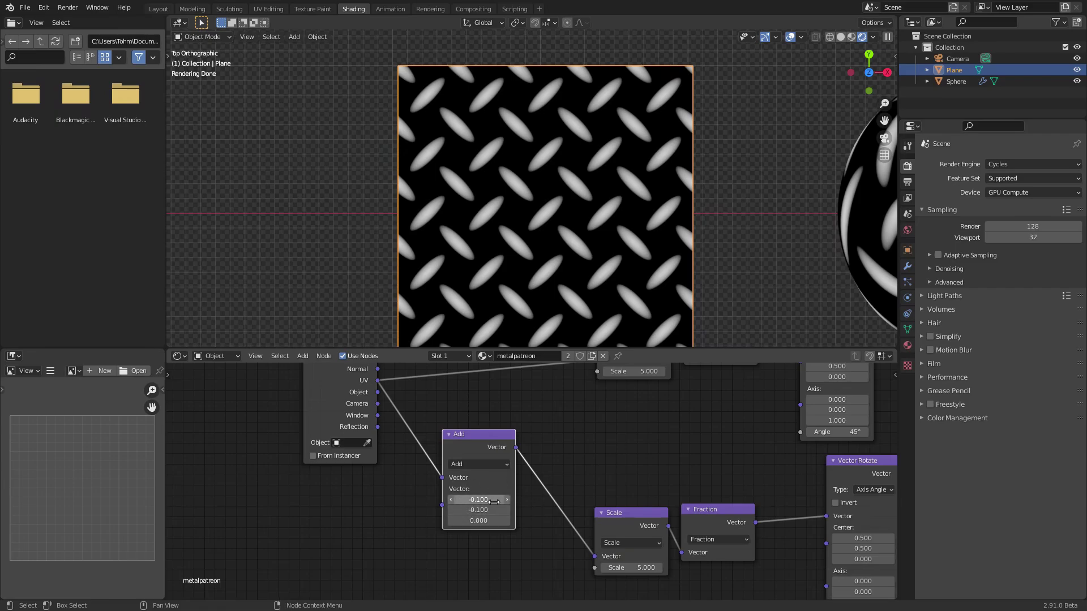
Try a value of about 6.34 in the upper branch's Scale node, and cancel the change
scroll(522, 467, "down", 2)
scroll(566, 437, "up", 2)
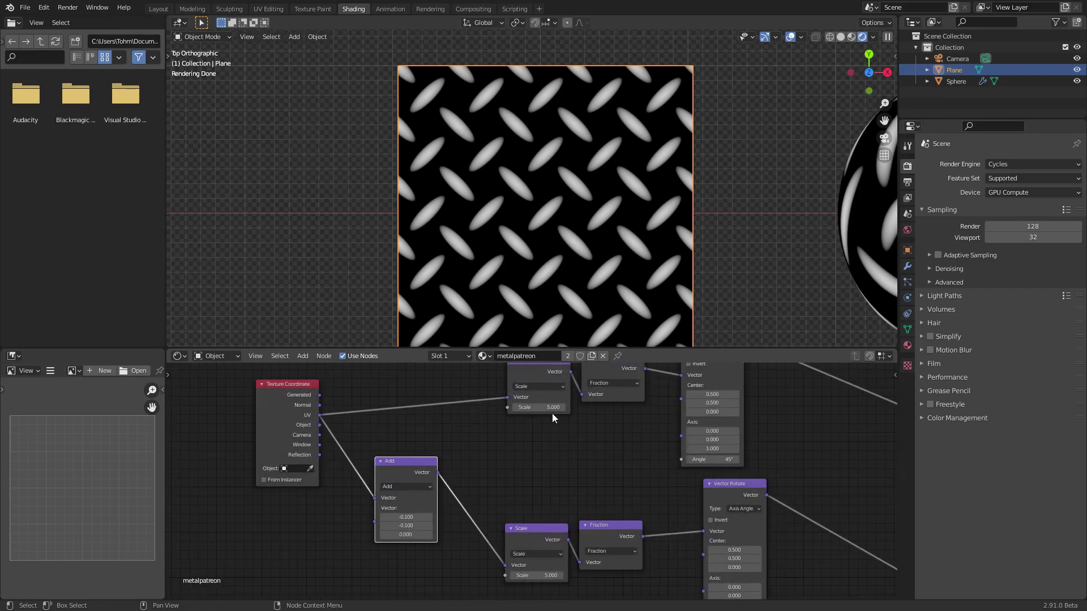
left_click_drag(552, 407, 568, 408)
key("Escape")
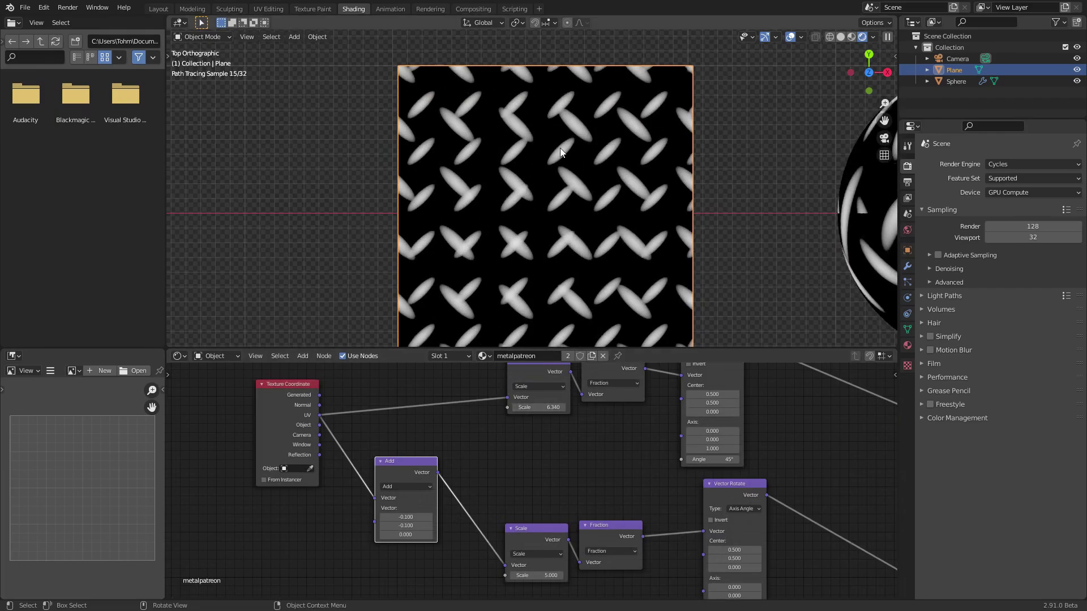
Move Texture Coordinate farther out and route its two UV links through a shared reroute point
middle_click_drag(493, 478, 675, 480)
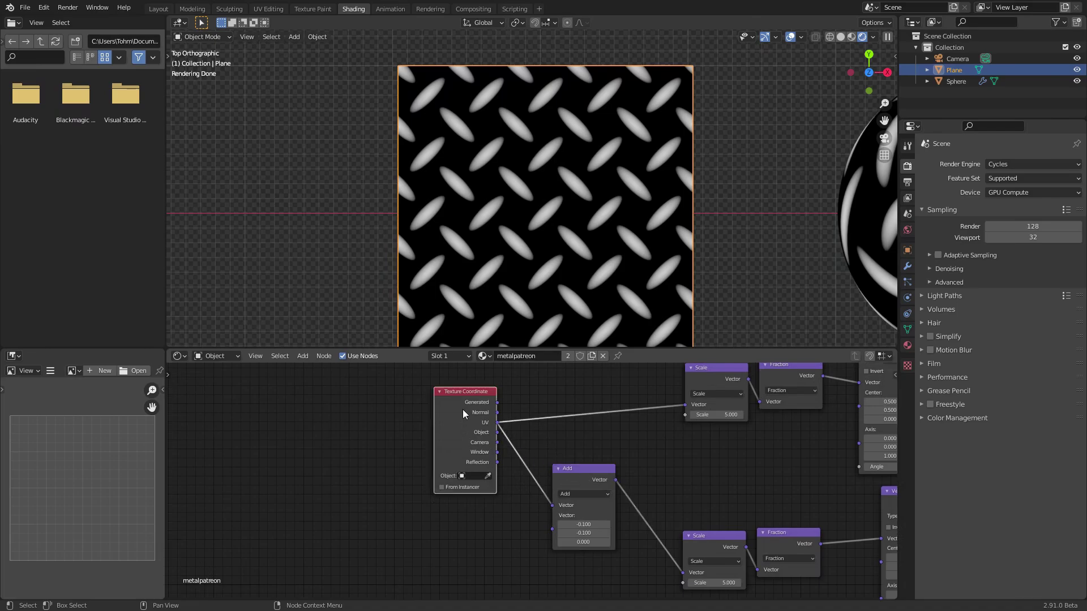
left_click_drag(463, 409, 348, 385)
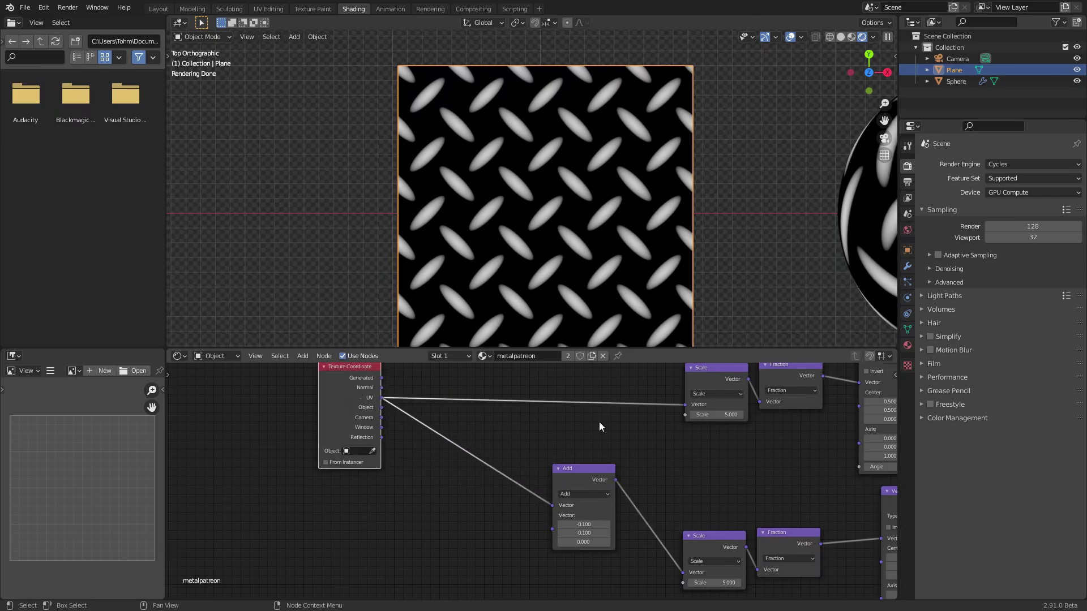
middle_click_drag(505, 454, 512, 467)
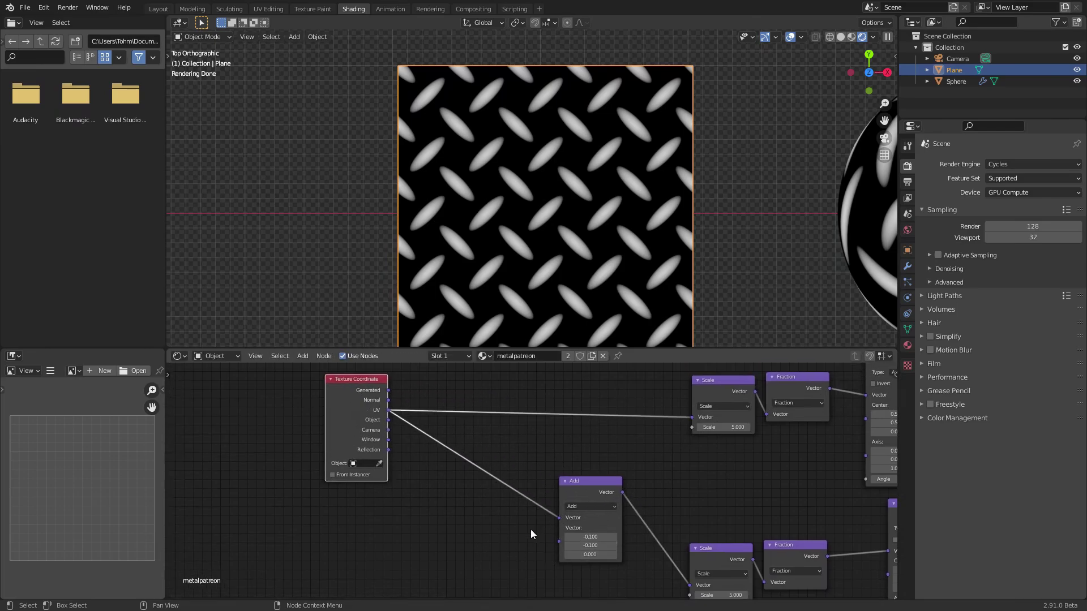
right_click_drag(516, 530, 568, 379, "shift")
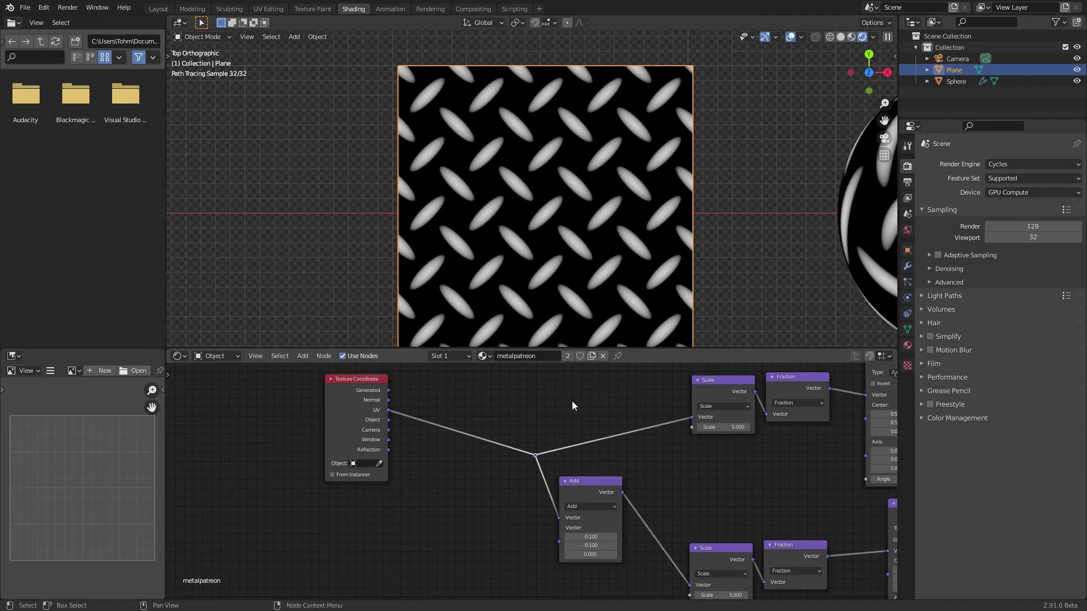
Insert a duplicate of the Scale node between Texture Coordinate and the reroute point, and set its scale to 1
left_click(718, 381)
key("shift+d")
left_click(452, 393)
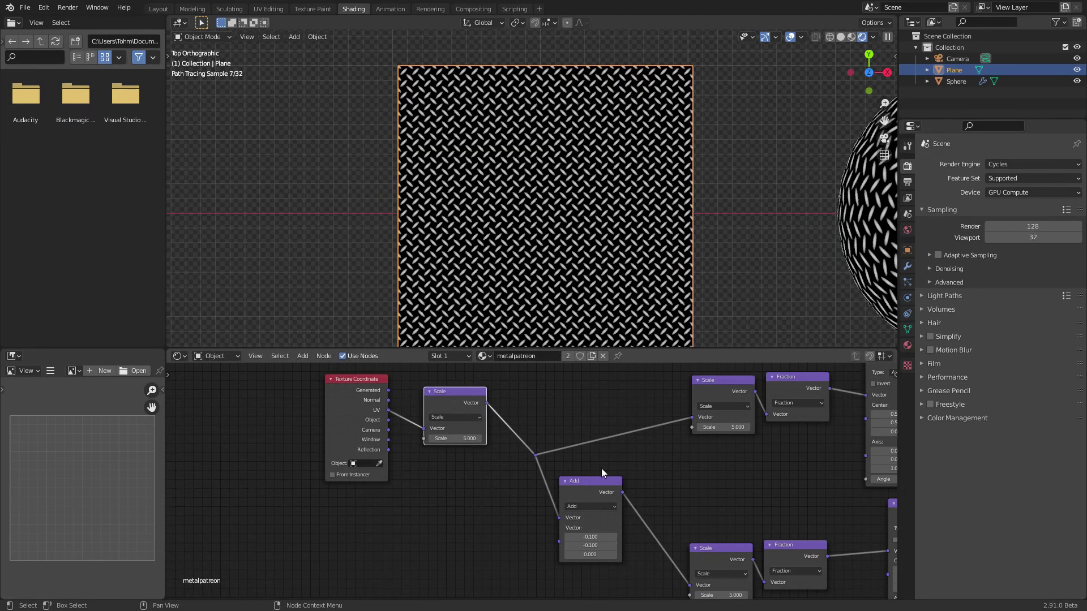
left_click_drag(456, 438, 430, 438)
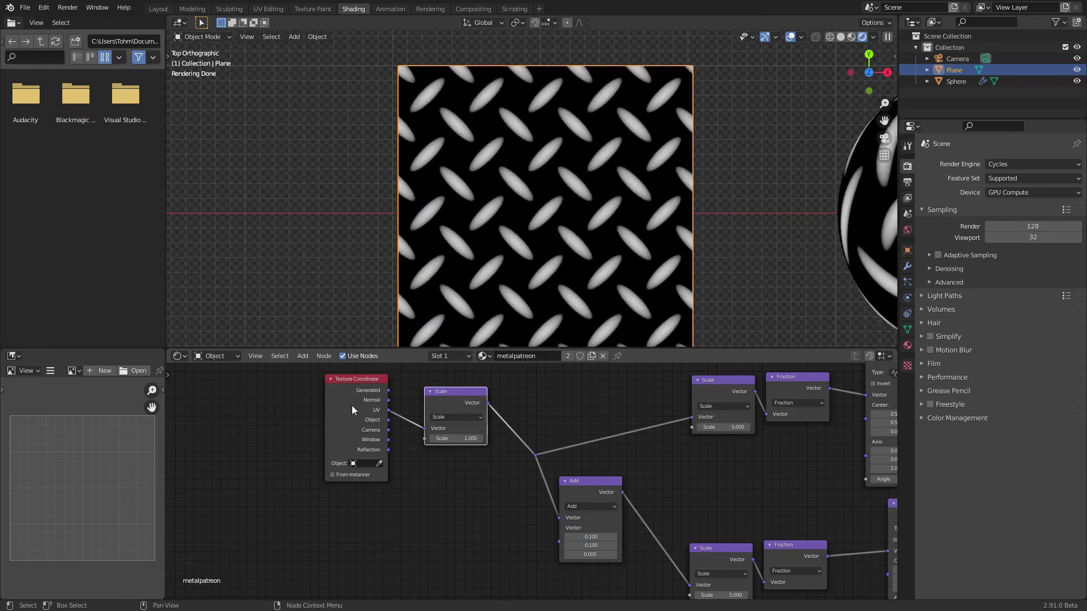
Add a Value node, connect it to the shared Scale node's Scale input, and set it to 1
key("shift+a")
type("value")
key("Return")
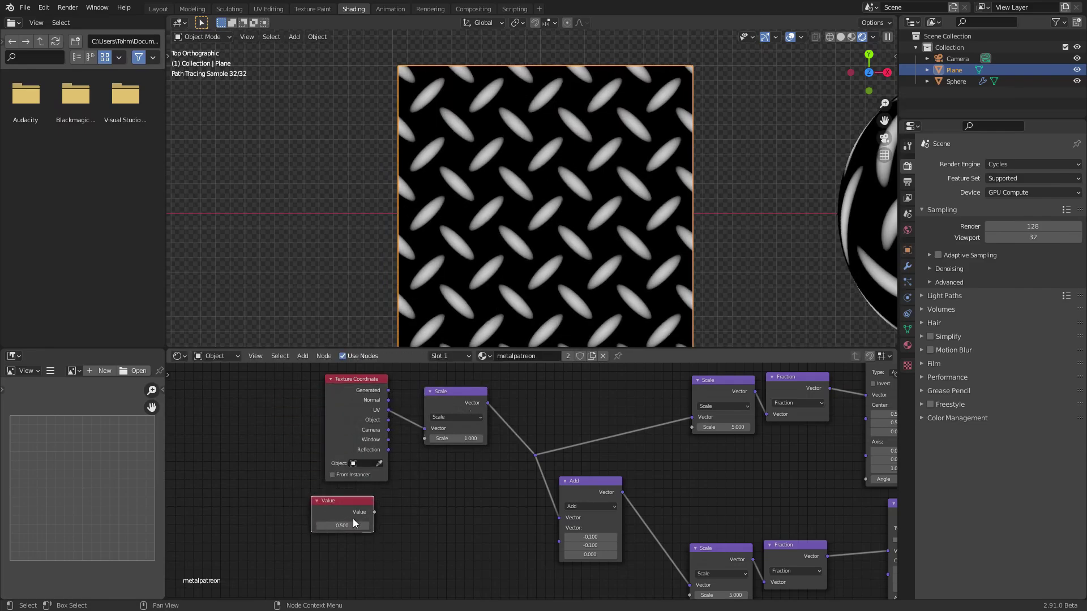
right_click_drag(354, 523, 453, 425, "alt")
double_click(341, 525)
type("1")
key("Return")
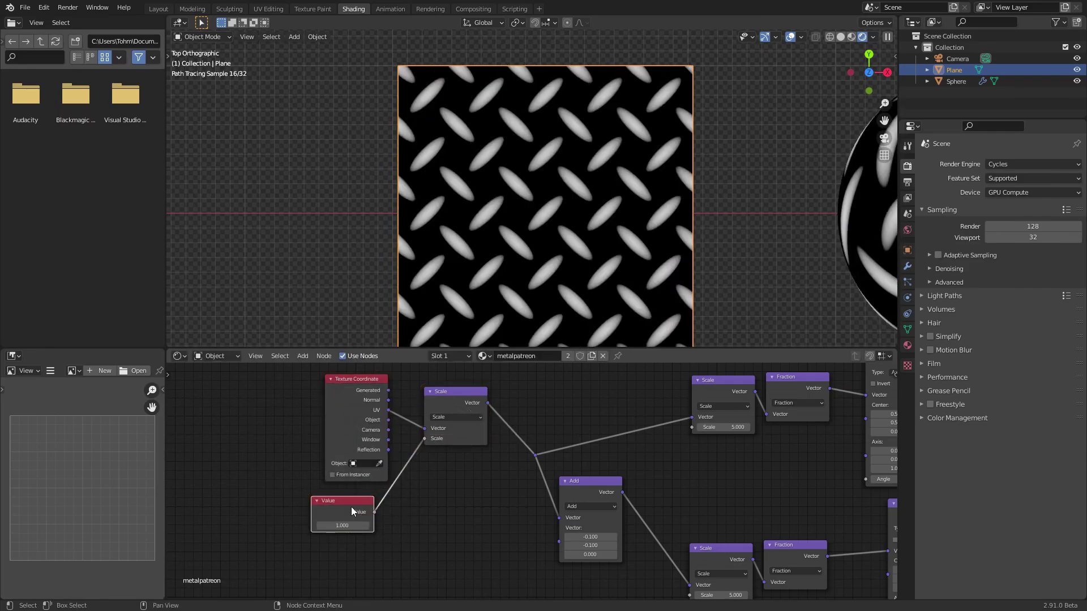
Place the Value node beneath Texture Coordinate, and hide the Texture Coordinate node's unused sockets
left_click_drag(352, 511, 365, 434)
left_click(361, 398)
key("ctrl+h")
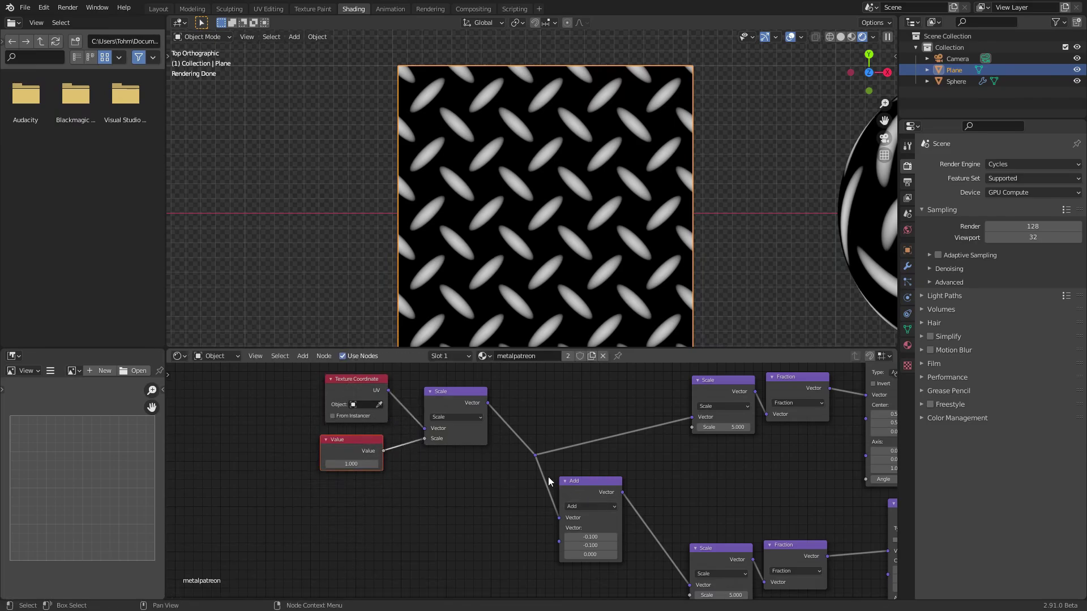
Try a value of 2.1 in the Value node, and undo it
scroll(548, 481, "down", 2)
scroll(548, 482, "up", 2)
double_click(351, 464)
type("2.1")
key("Return")
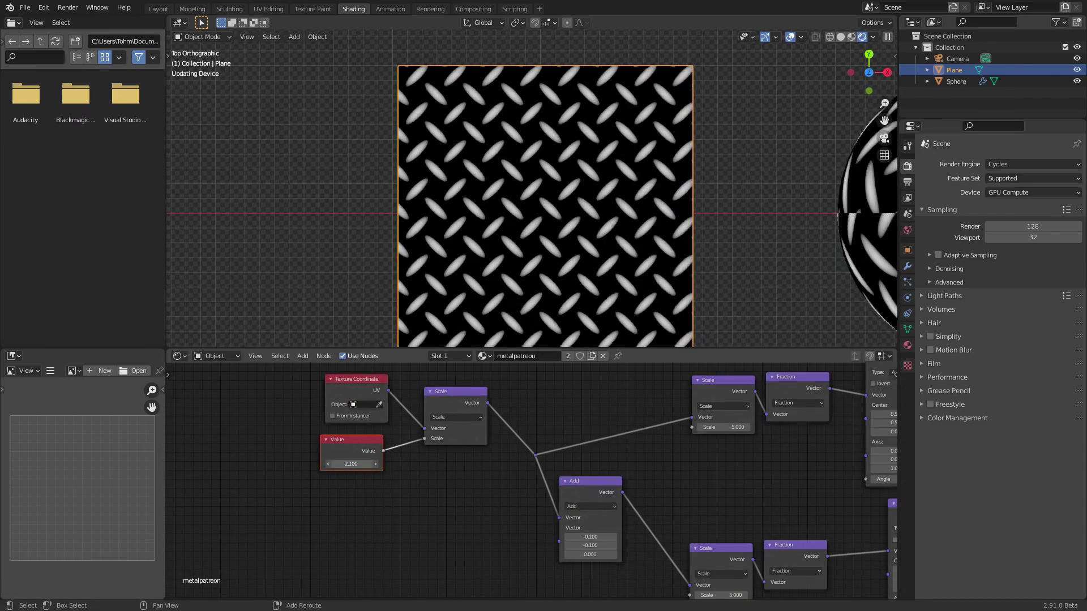
key("ctrl+z")
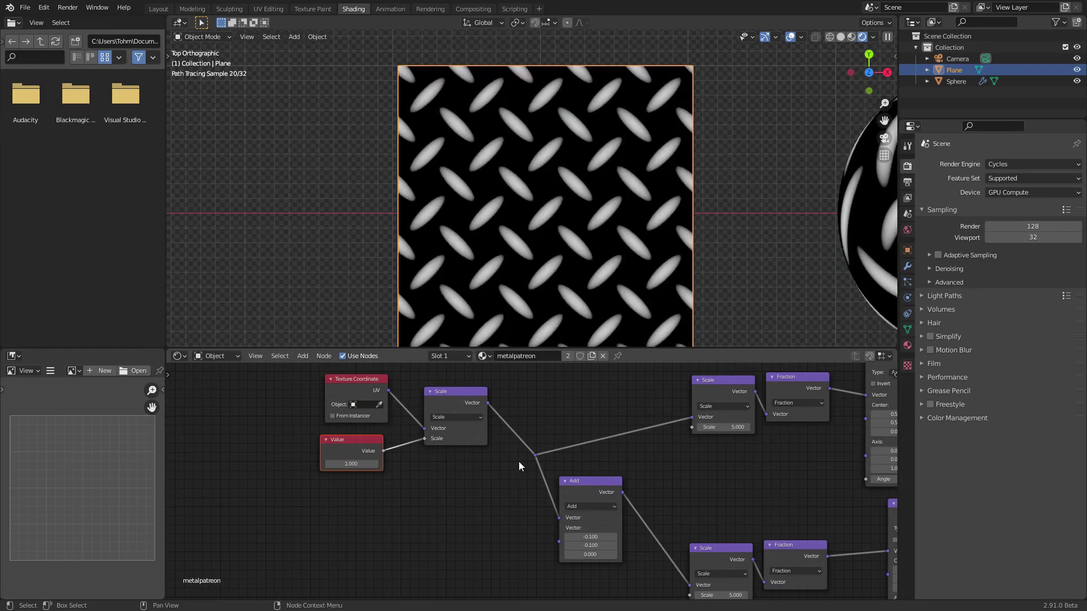
Set the Value node controlling the overall pattern scale to 3
double_click(351, 464)
type("3")
key("Return")
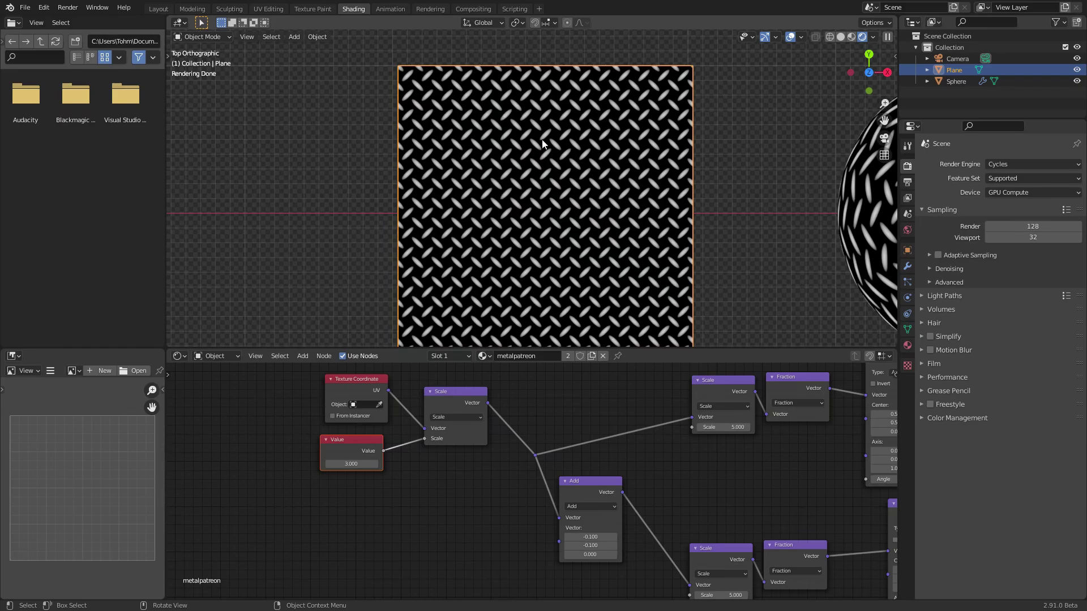
Delete the plane from the scene and save the file
scroll(541, 140, "down", 4)
key("x")
left_click(556, 159)
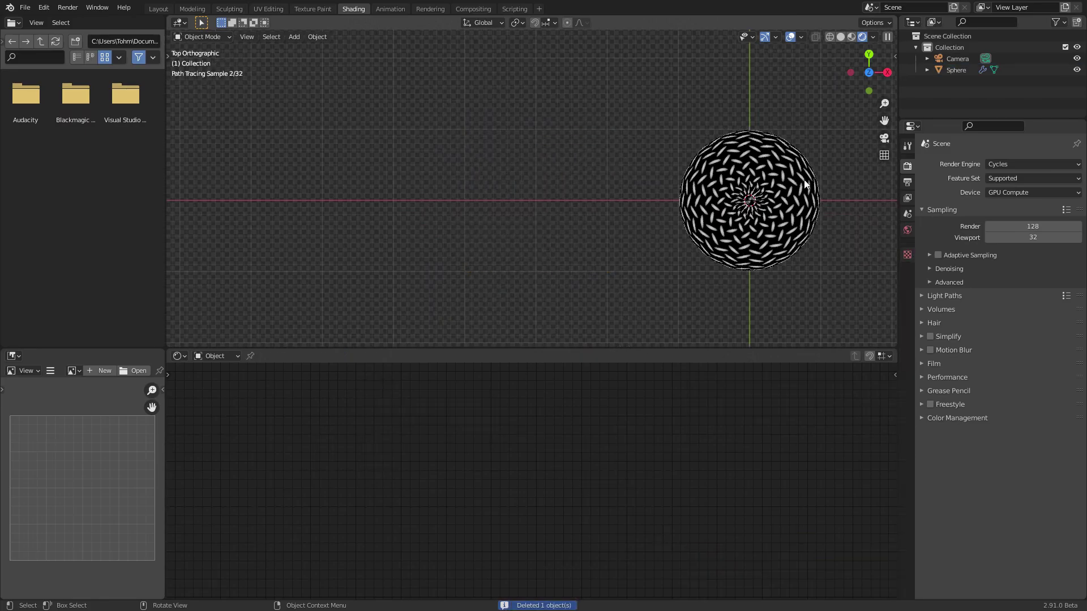
middle_click_drag(805, 184, 554, 111, "shift")
key("ctrl+s")
Select the sphere and move its Texture Coordinate node slightly away from the shared Scale node
left_click(580, 152)
scroll(546, 176, "up", 4)
scroll(553, 111, "down", 3)
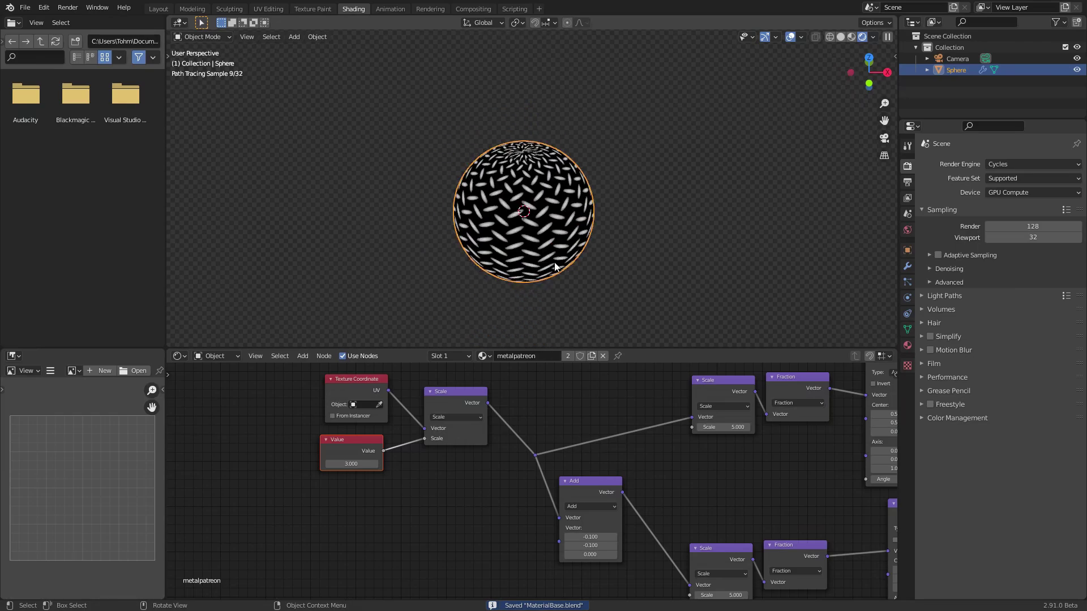
left_click_drag(383, 408, 362, 407)
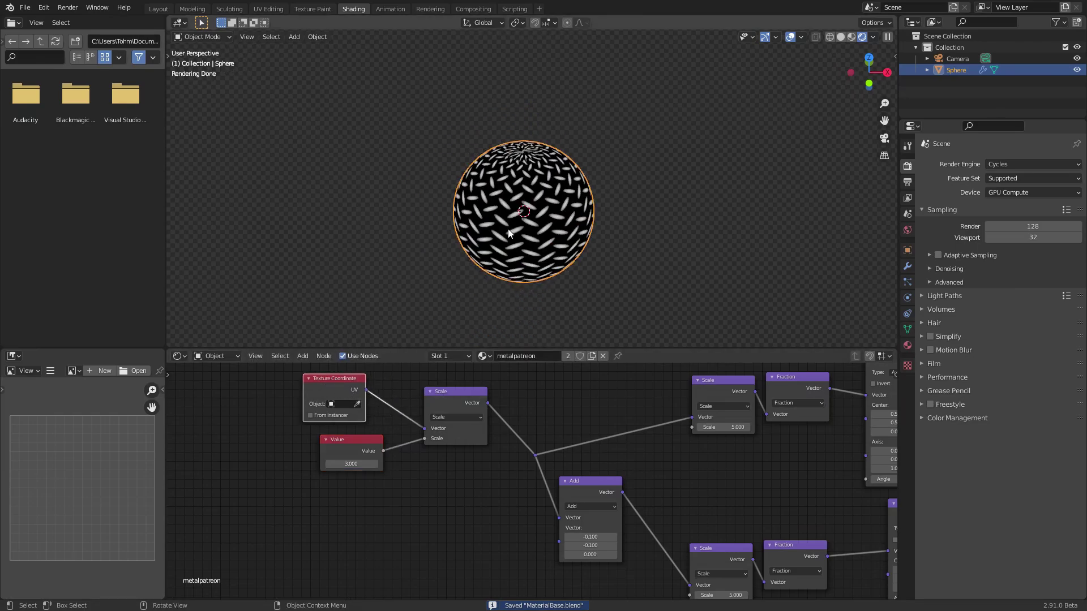
Enter Edit Mode on the sphere, open its UVs in the UV Editor, shift the whole UV layout, and return to Object Mode
scroll(514, 223, "up", 3)
key("Tab")
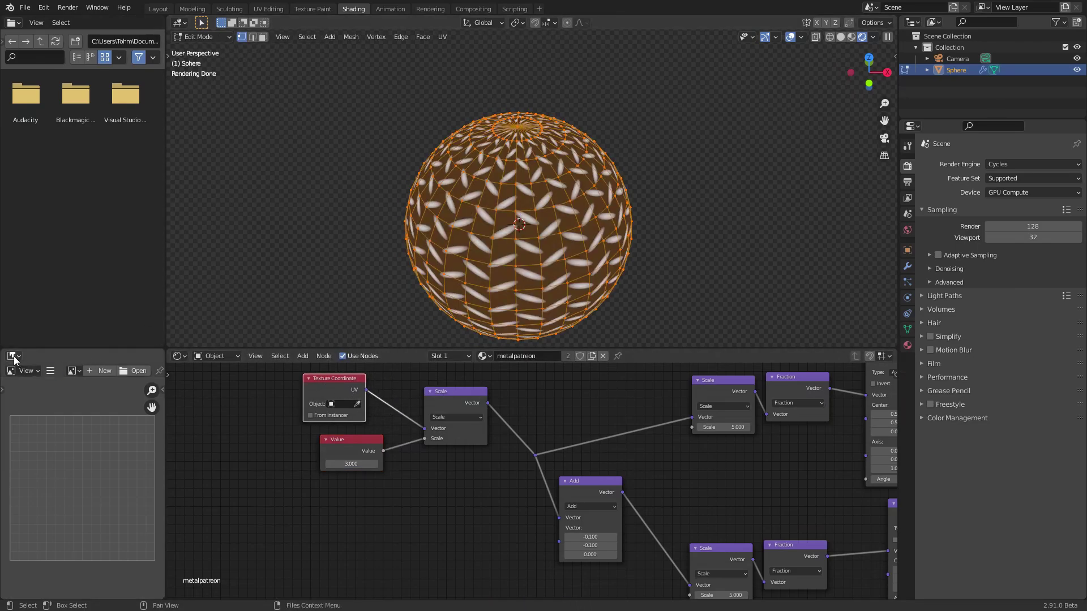
left_click(13, 357)
left_click(50, 419)
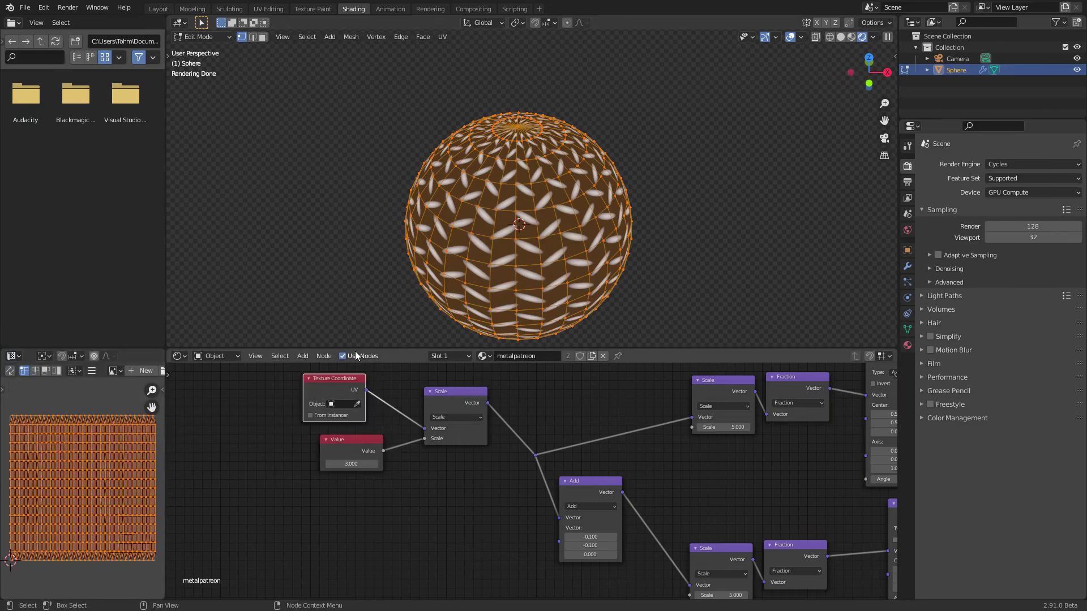
key("g")
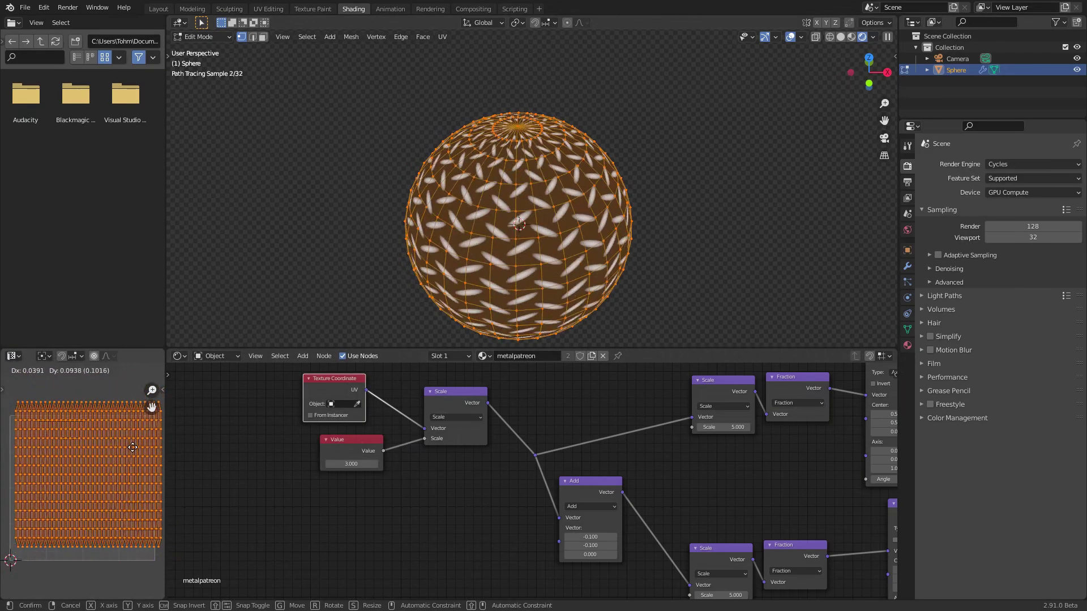
left_click(142, 485)
key("Tab")
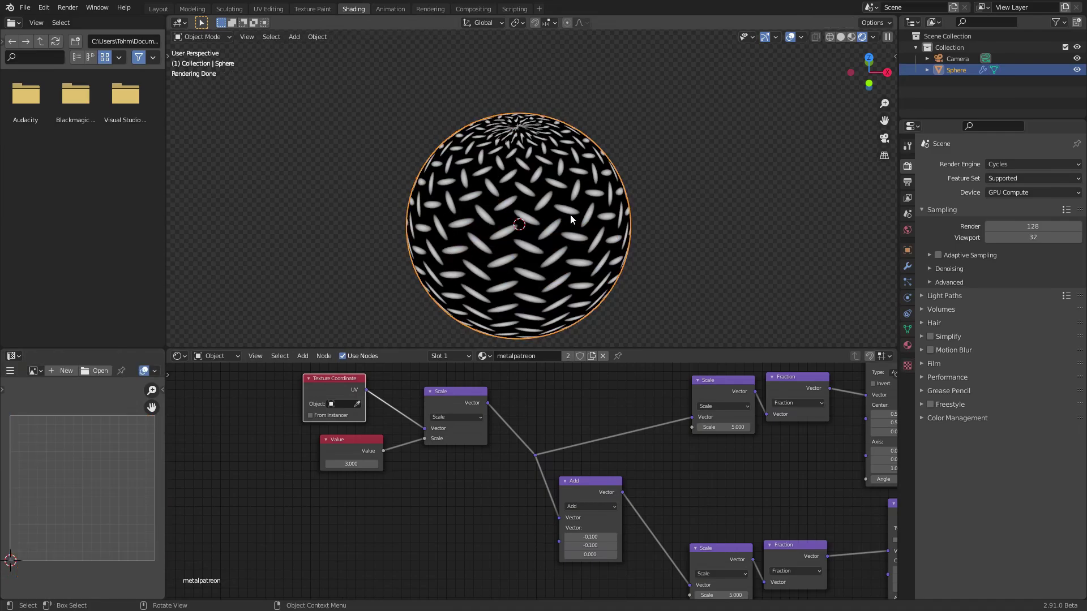
Align the Value node directly beneath the Texture Coordinate node
left_click_drag(373, 451, 357, 452)
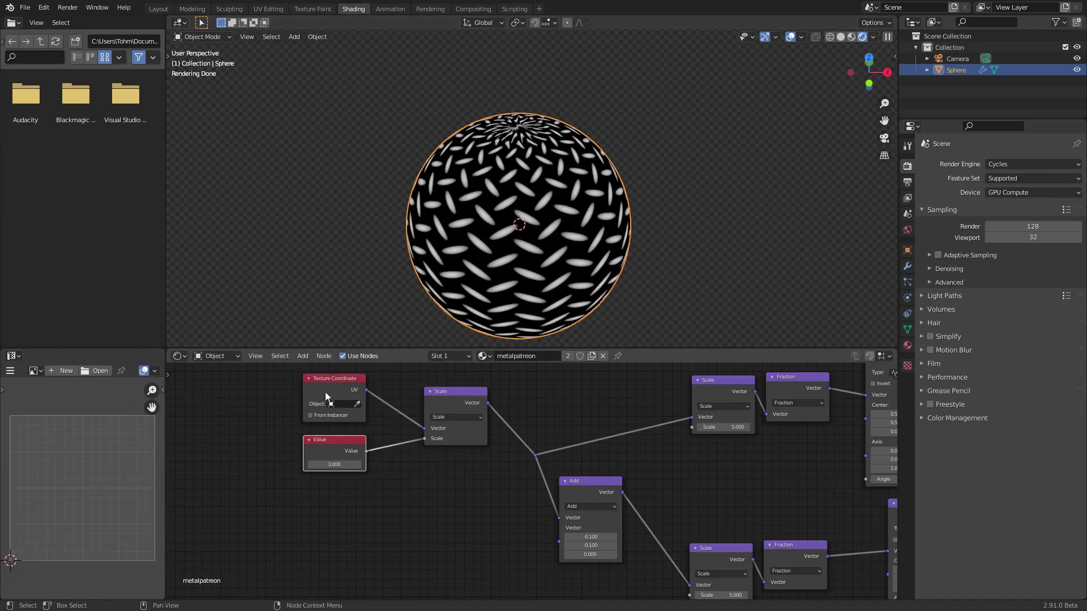
In camera view, set the transform orientation to View and rotate the sphere about the view's X axis
left_click(884, 138)
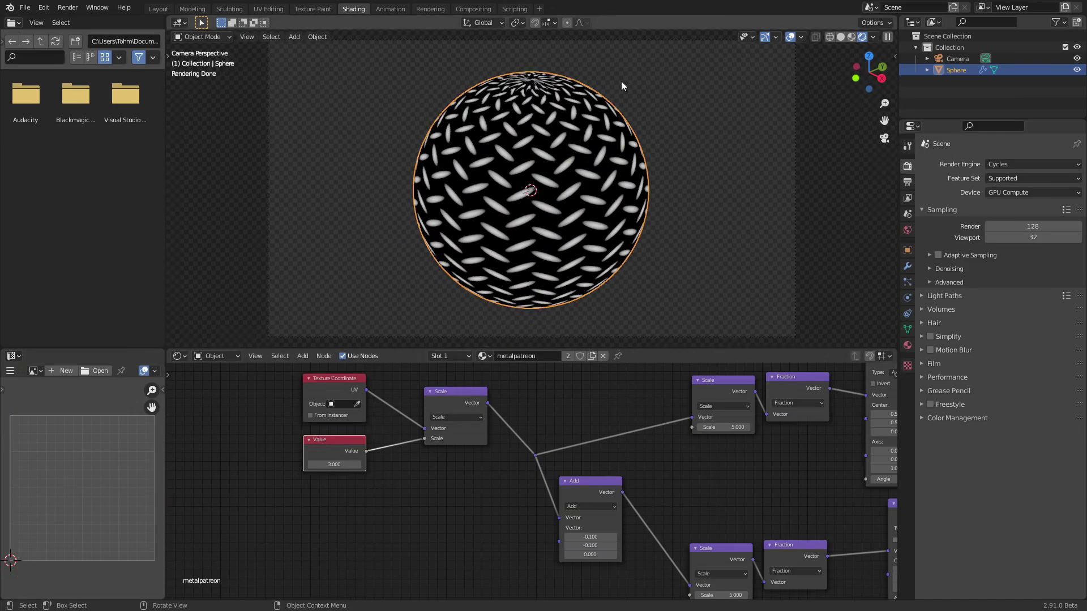
left_click(502, 22)
left_click(473, 104)
key("r")
key("x")
left_click(684, 178)
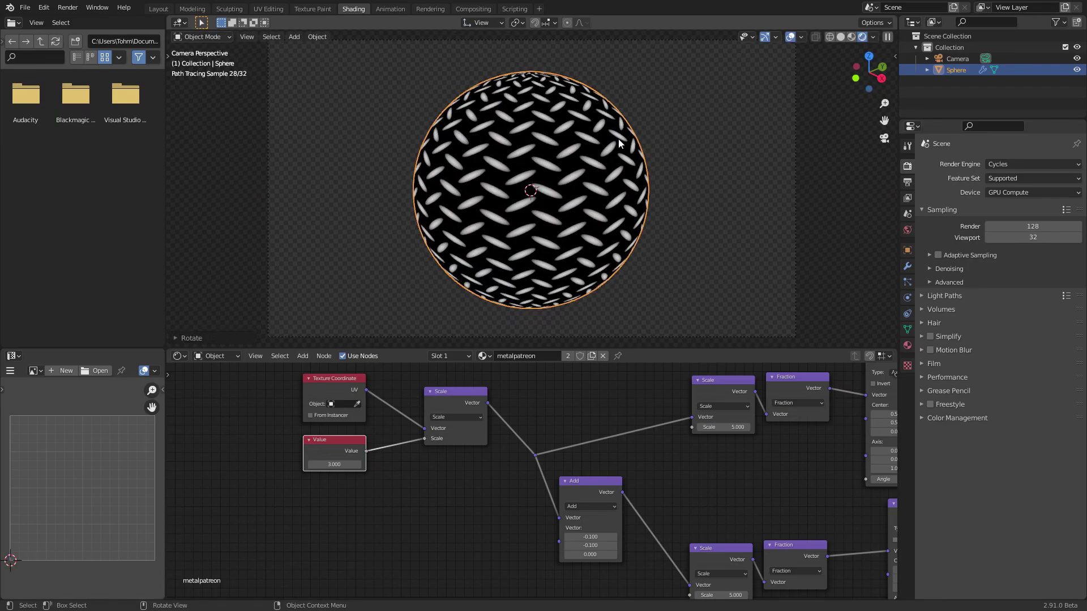
Fine-tune the sphere's rotation about the view's X axis from the camera view and save the file
left_click(884, 138)
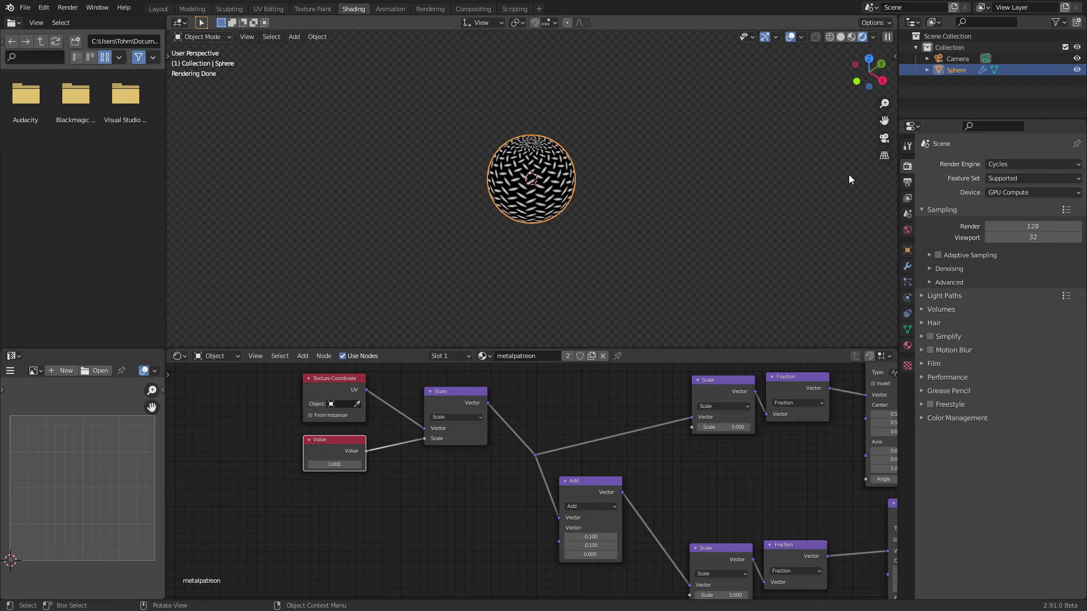
left_click(882, 142)
key("r")
key("x")
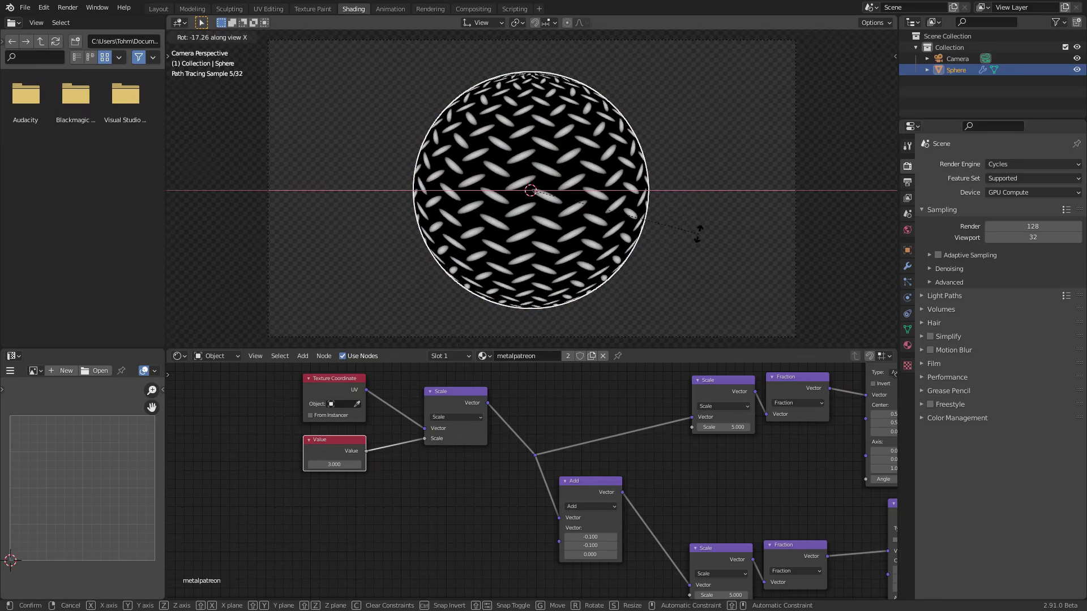
left_click(700, 235)
key("r")
key("x")
left_click(698, 186)
key("ctrl+s")
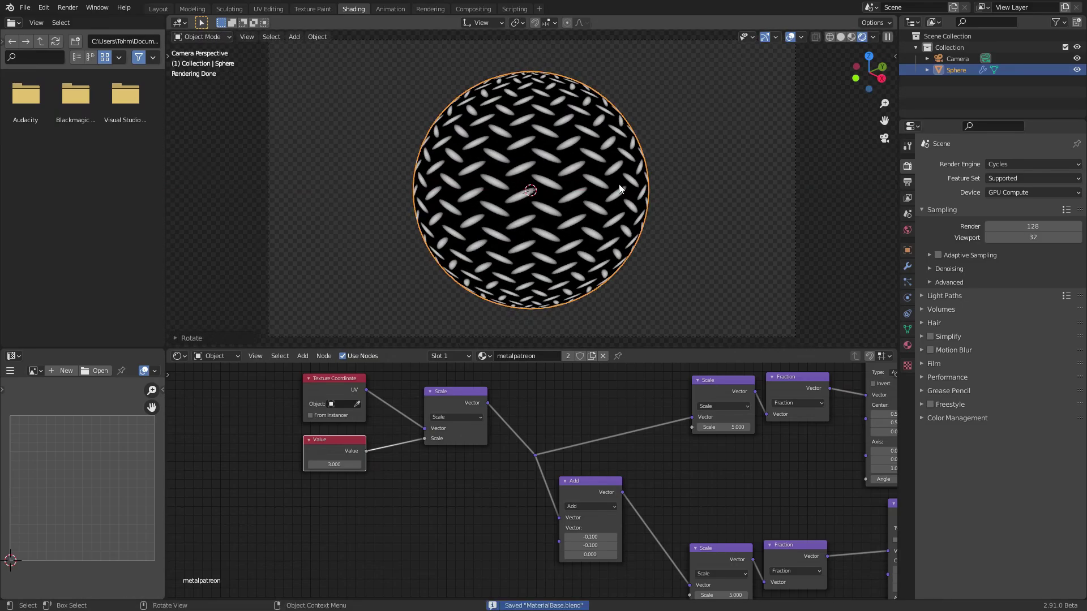
Enclose all pattern nodes, from the shared Scale node through the final Add node, in one new frame
scroll(697, 186, "down", 2)
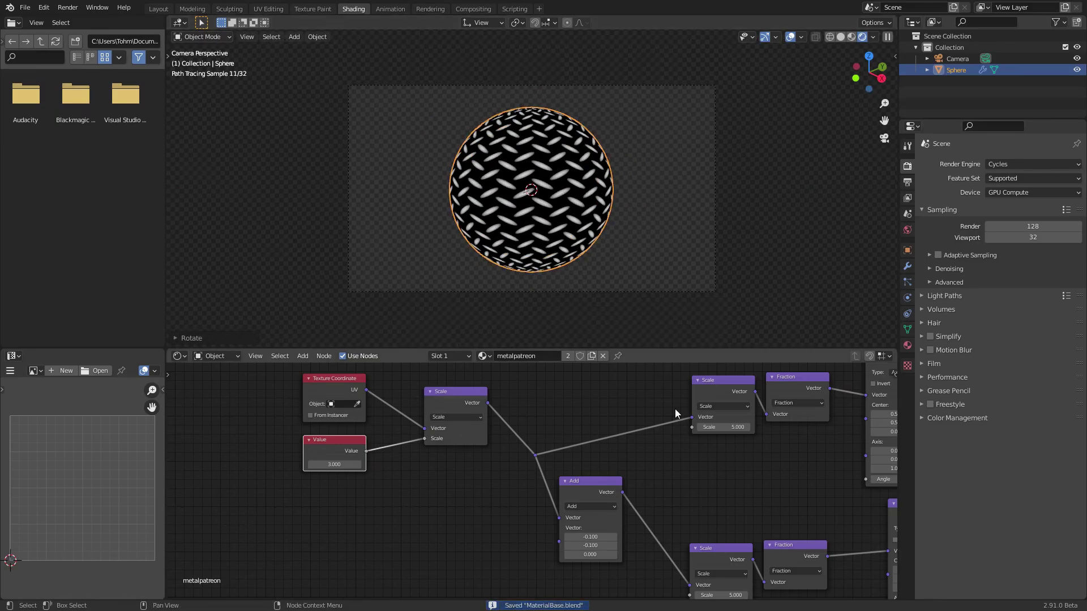
key("Home")
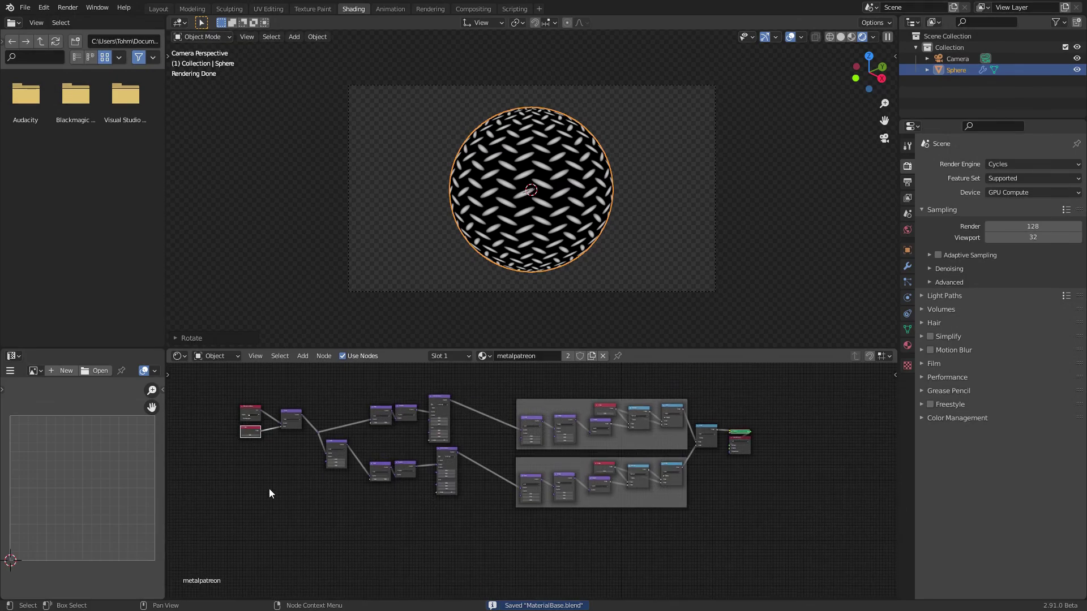
left_click_drag(261, 534, 712, 369)
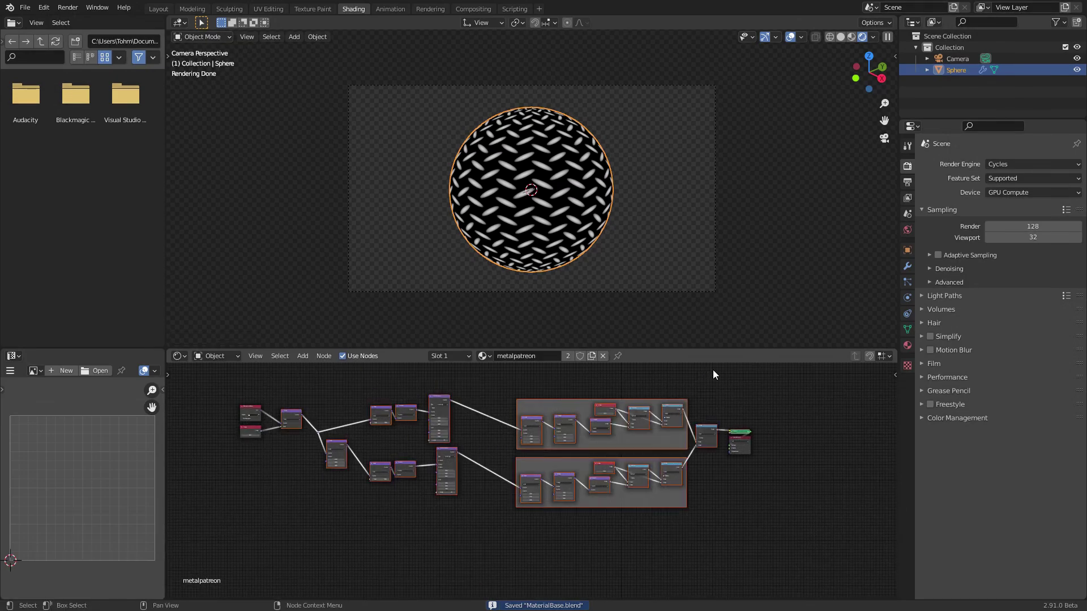
key("ctrl+j")
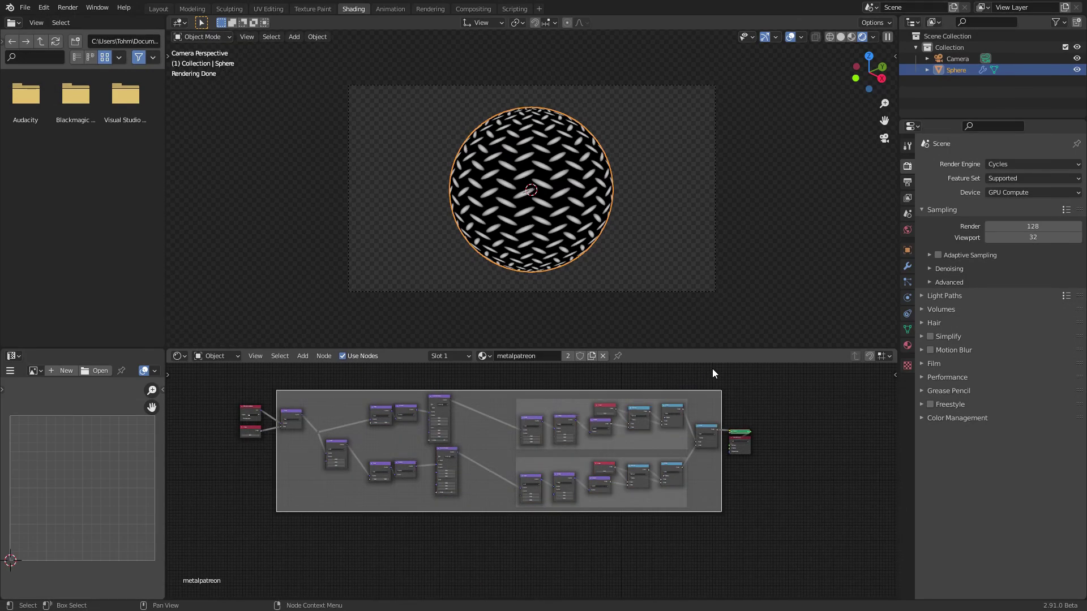
mouse_move(555, 391)
left_mouse_down()
mouse_move(550, 439)
mouse_move(554, 400)
left_mouse_up()
Move the Viewer and Material Output nodes farther away from the large frame to free space for shader nodes
scroll(710, 450, "up", 2)
middle_click_drag(711, 451, 633, 478)
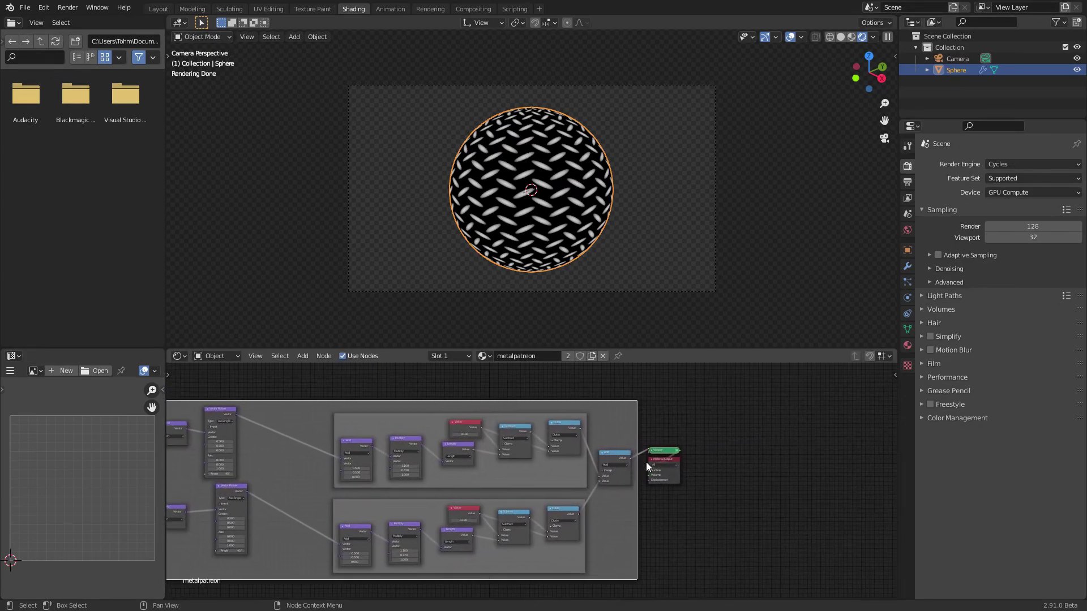
left_click_drag(668, 470, 813, 476)
scroll(364, 507, "down", 2)
middle_click_drag(382, 461, 463, 450)
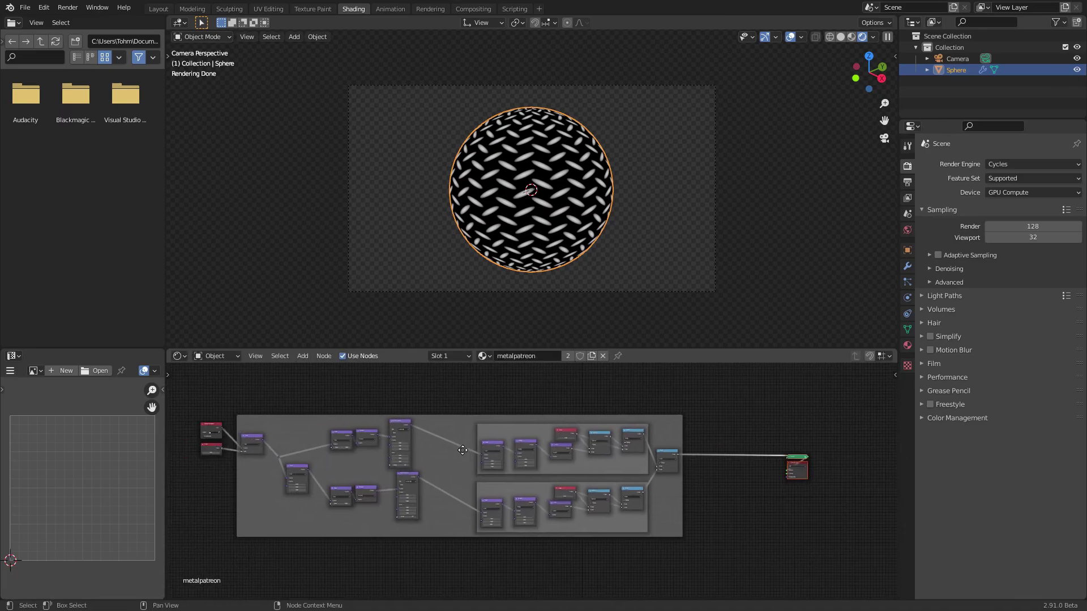
Add a Principled BSDF node between the pattern frame and the Material Output, and connect it to the Surface input
middle_click_drag(721, 471, 426, 470)
scroll(426, 470, "up", 5)
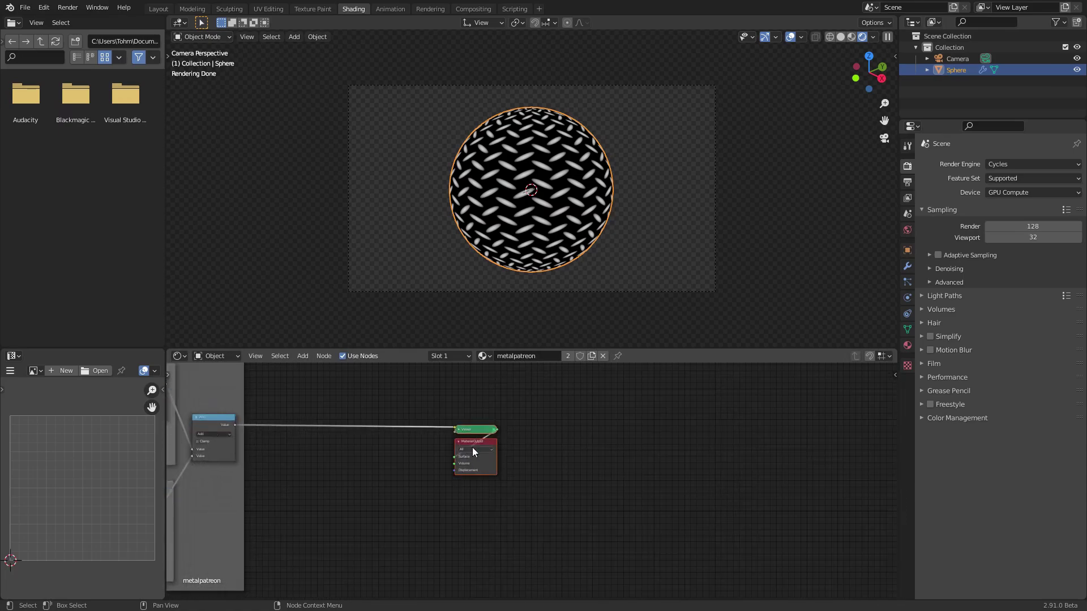
scroll(472, 447, "up", 2)
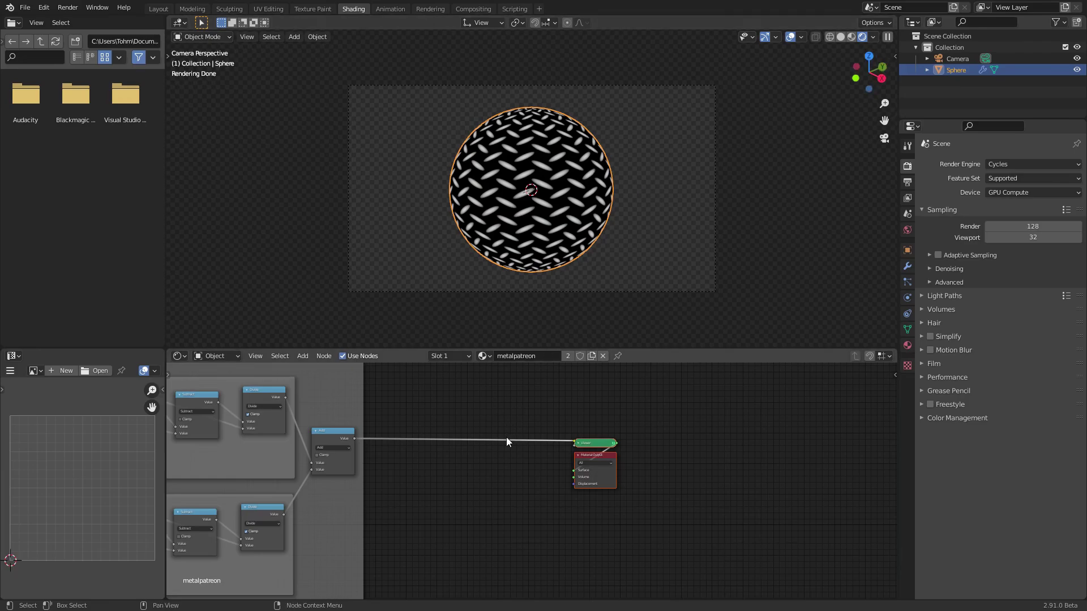
scroll(498, 431, "up", 4)
middle_click_drag(451, 400, 493, 426)
key("shift+a")
left_click(492, 405)
type("pt")
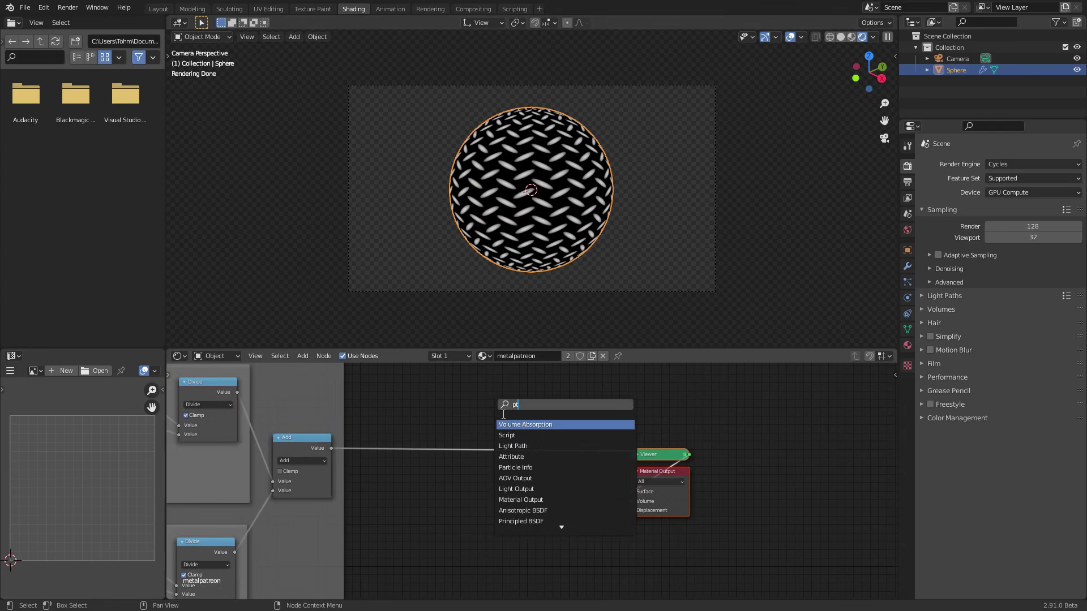
key("BackSpace")
type("r")
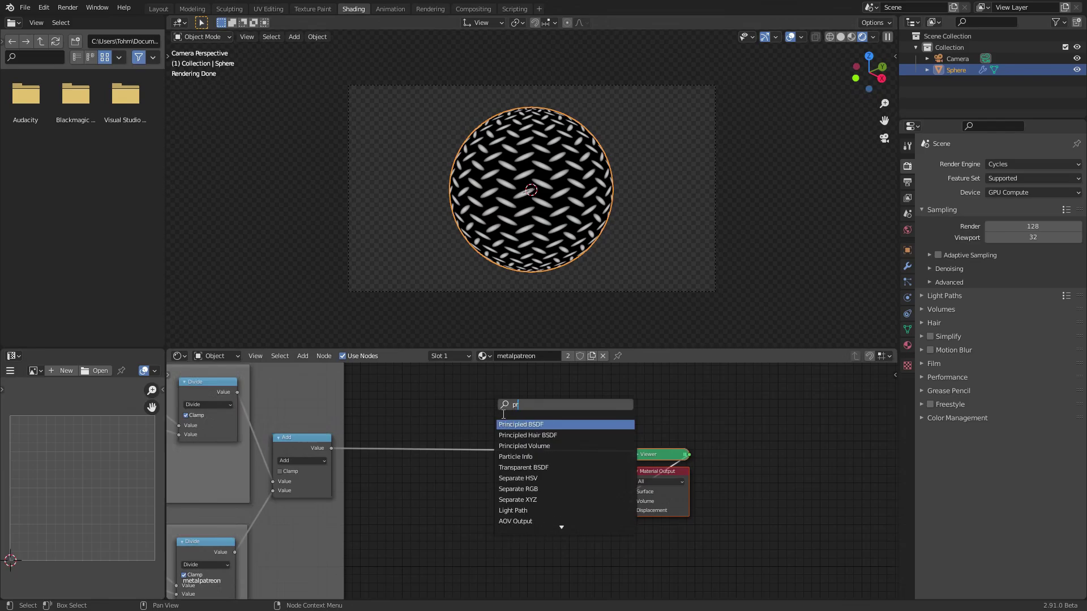
key("Return")
left_click(521, 491)
left_click(521, 491, "ctrl+shift")
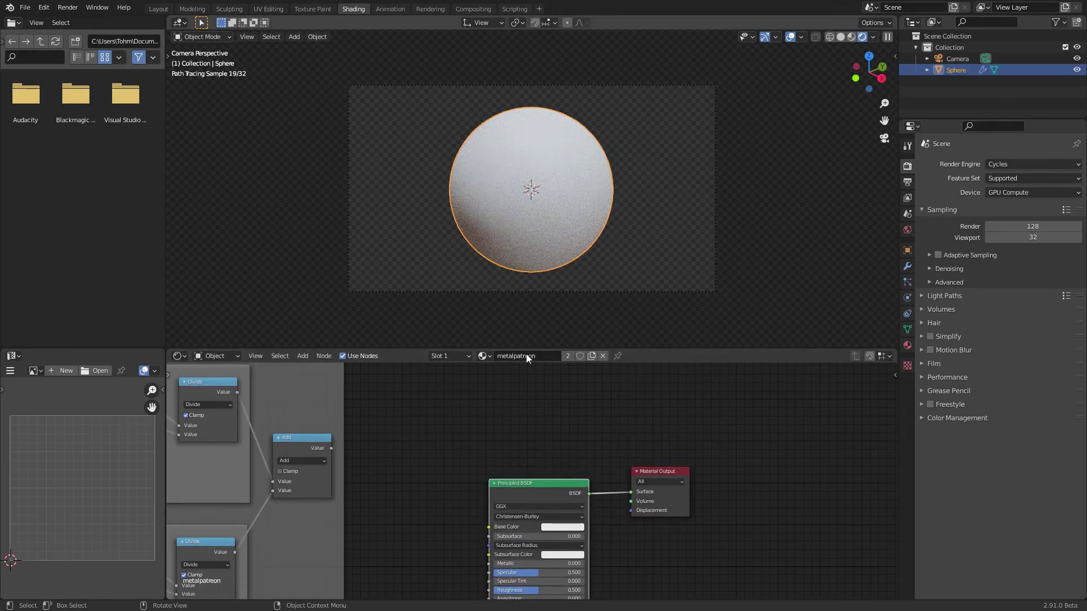
Reposition the Principled BSDF and Material Output nodes with more space between the frame and the shader, and save the file
key("g")
left_click(536, 422)
key("ctrl+s")
left_click_drag(733, 511, 677, 469)
key("g")
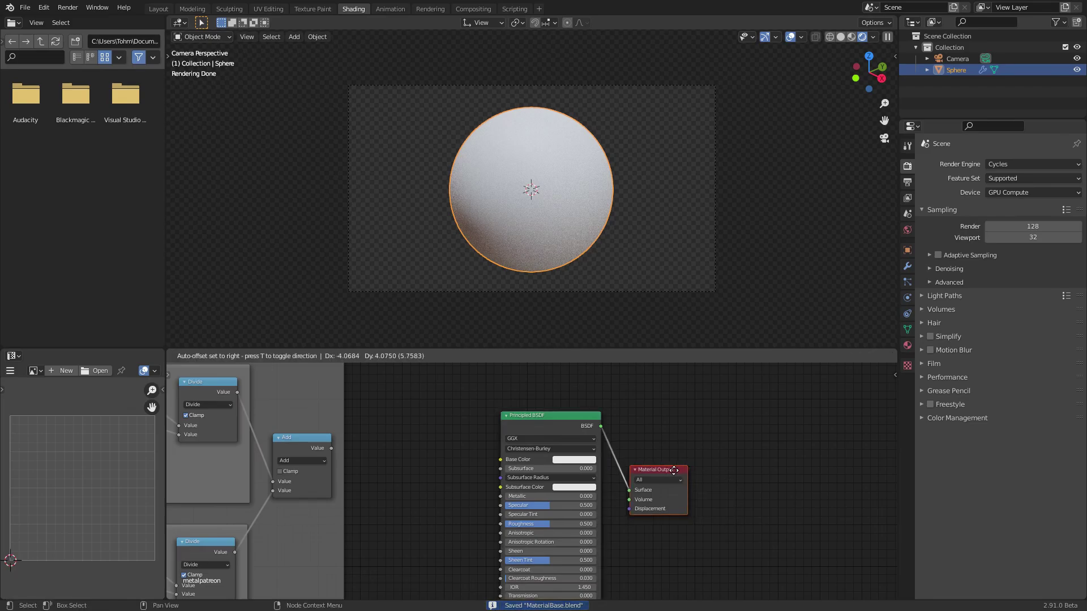
left_click(765, 435)
left_click_drag(553, 433, 617, 426)
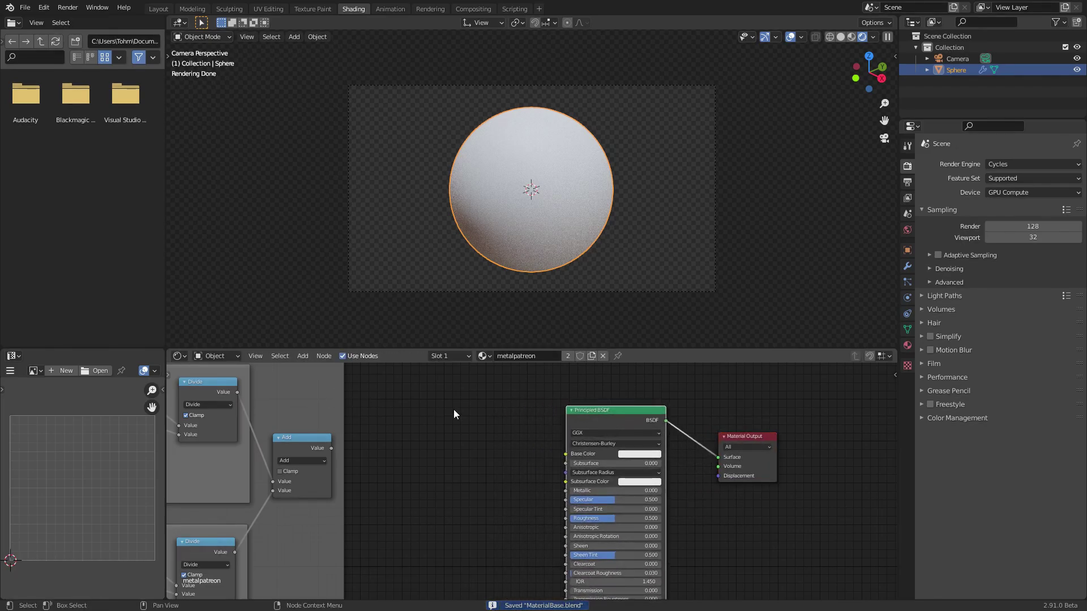
Set the Principled BSDF's Metallic to 1.000, darken its Base Color to mid grey, and save the file
scroll(465, 413, "up", 3)
left_click_drag(628, 494, 747, 494)
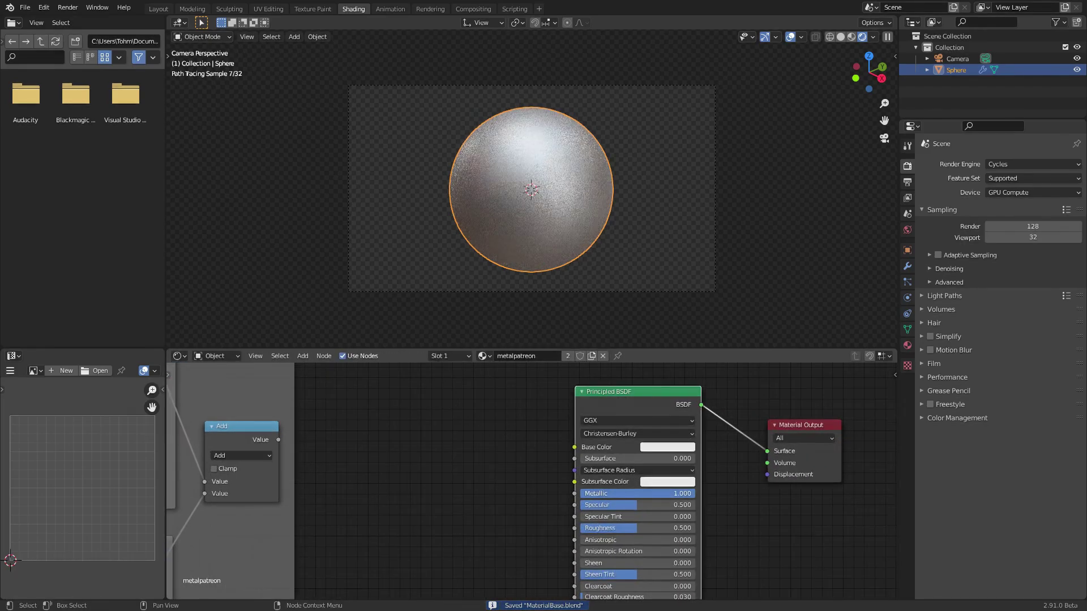
left_click(668, 447)
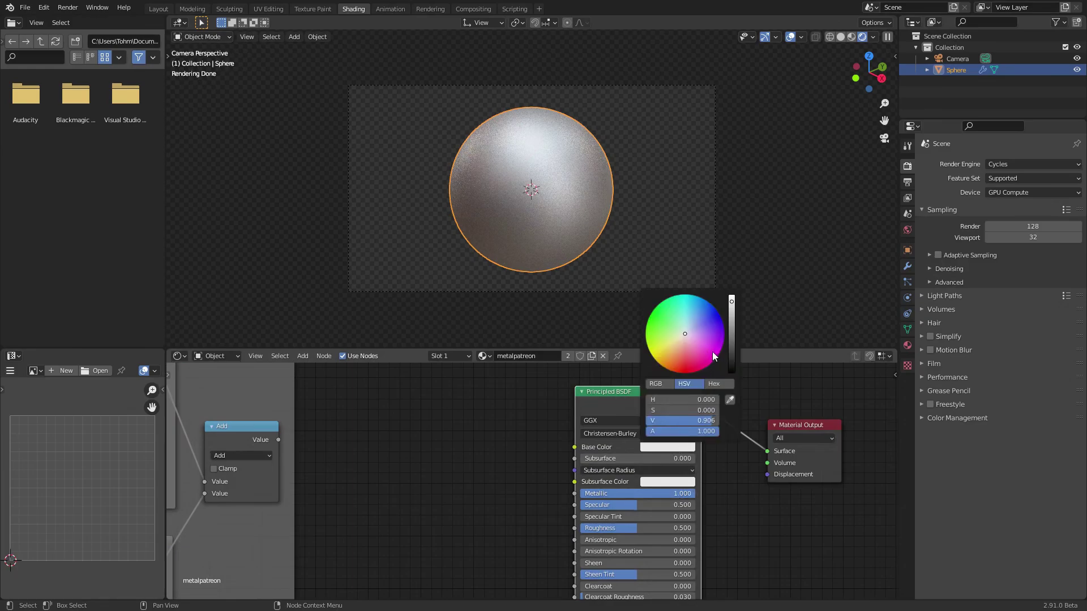
left_click(732, 323)
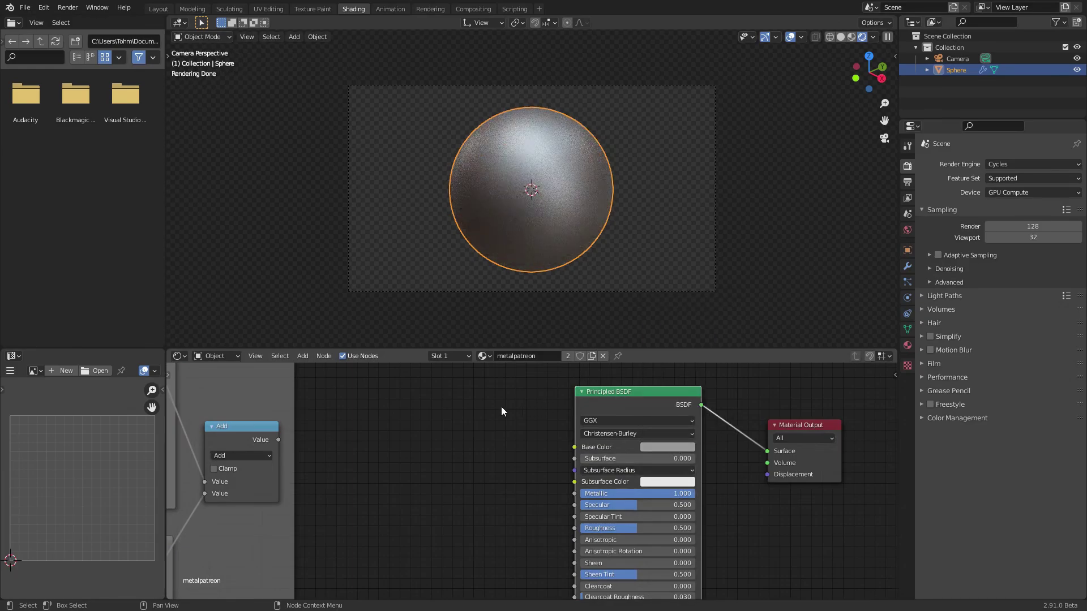
key("ctrl+s")
Preview the final Add node's pattern on the sphere, switch back to the Principled BSDF, and save the file
middle_click_drag(314, 516, 321, 474)
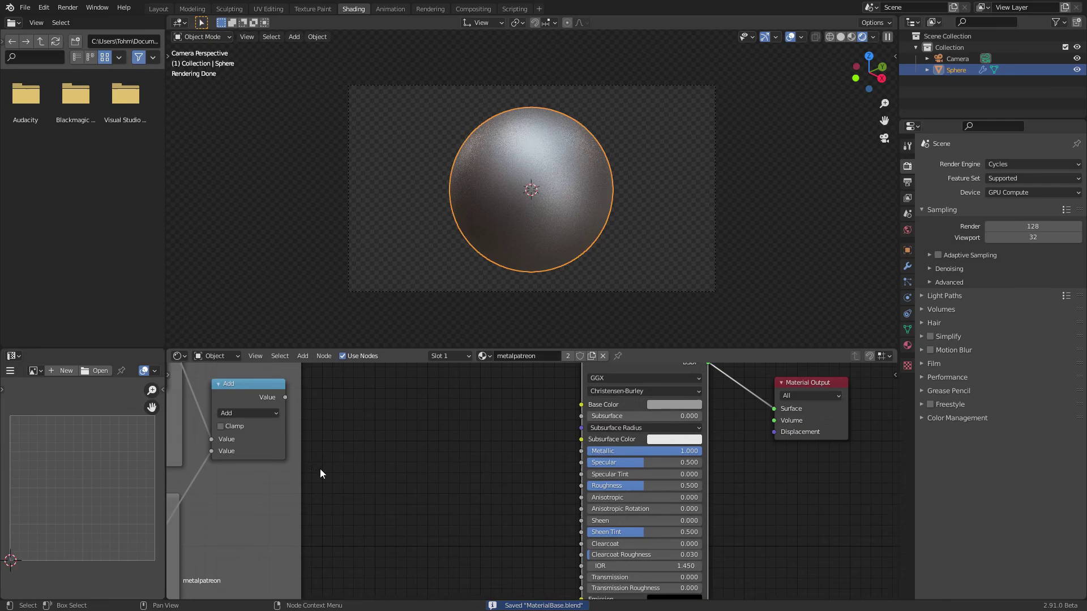
left_click(237, 398, "ctrl+shift")
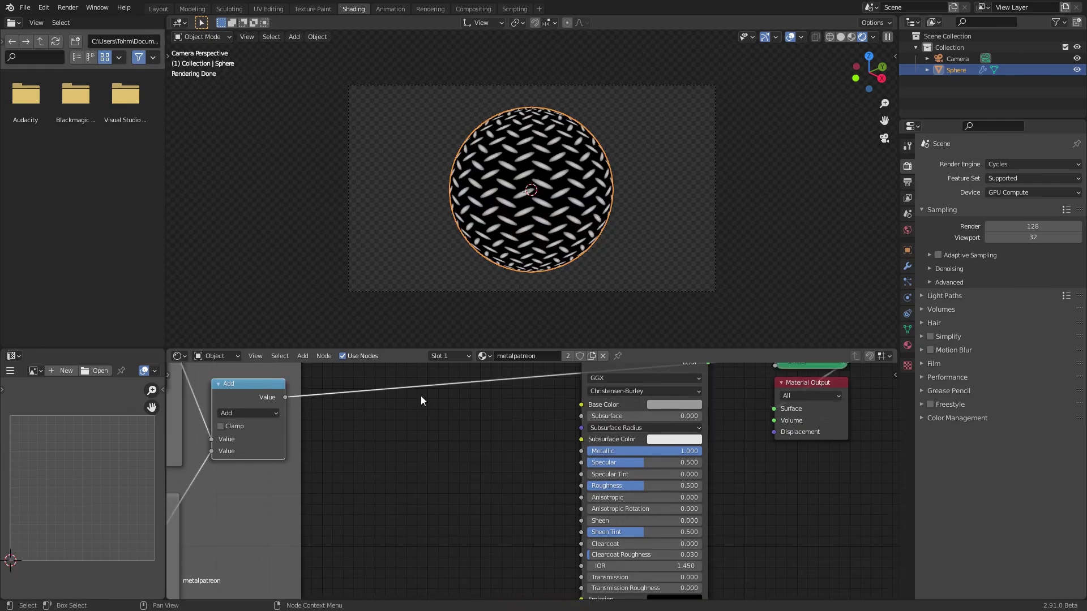
middle_click_drag(655, 403, 624, 447)
left_click(612, 397, "ctrl+shift")
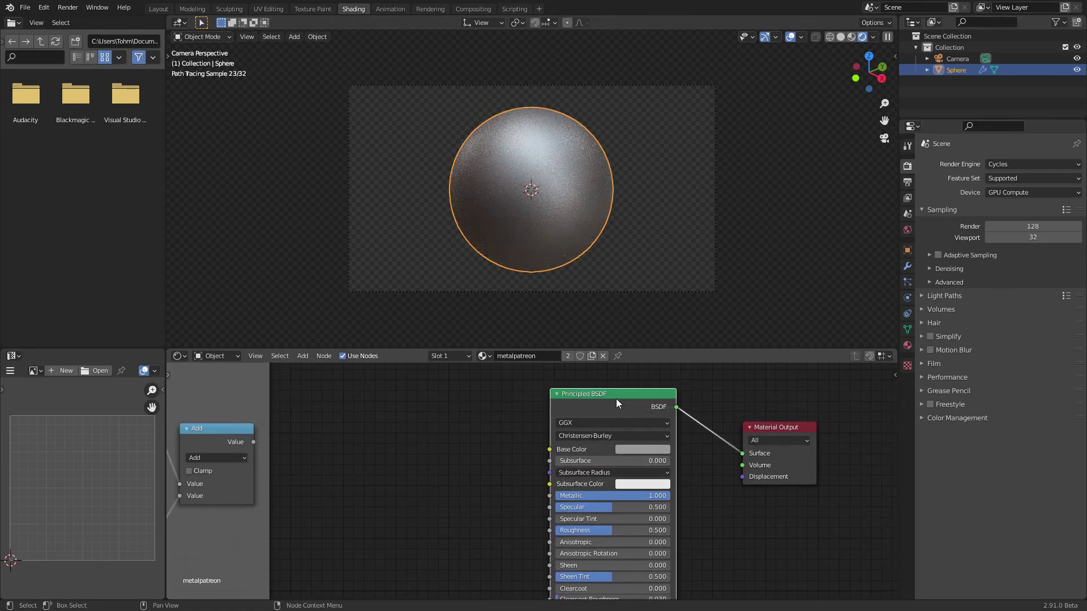
middle_click_drag(427, 423, 501, 402)
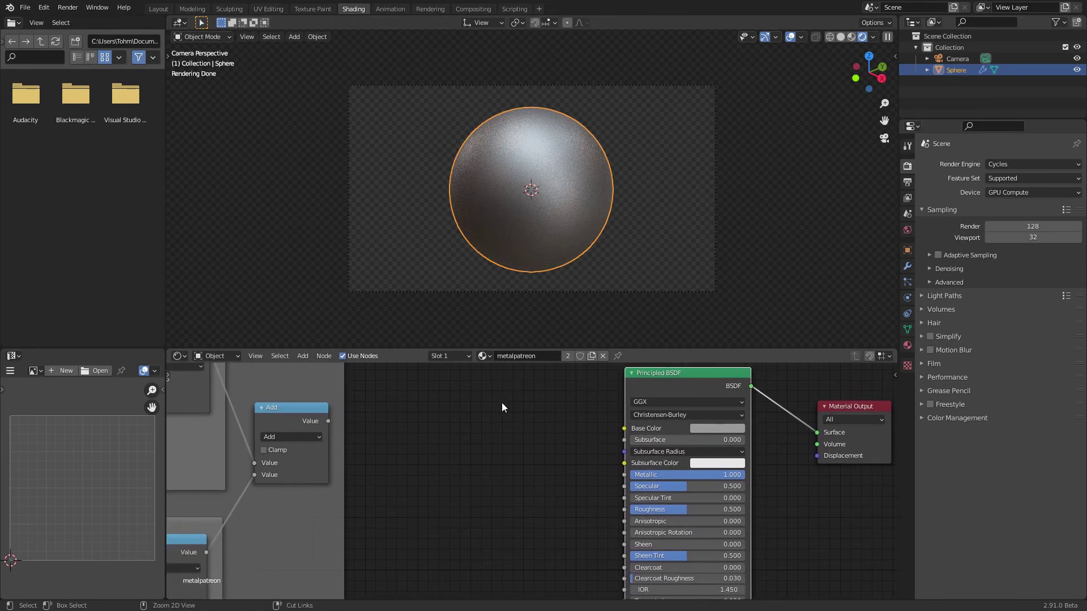
key("ctrl+s")
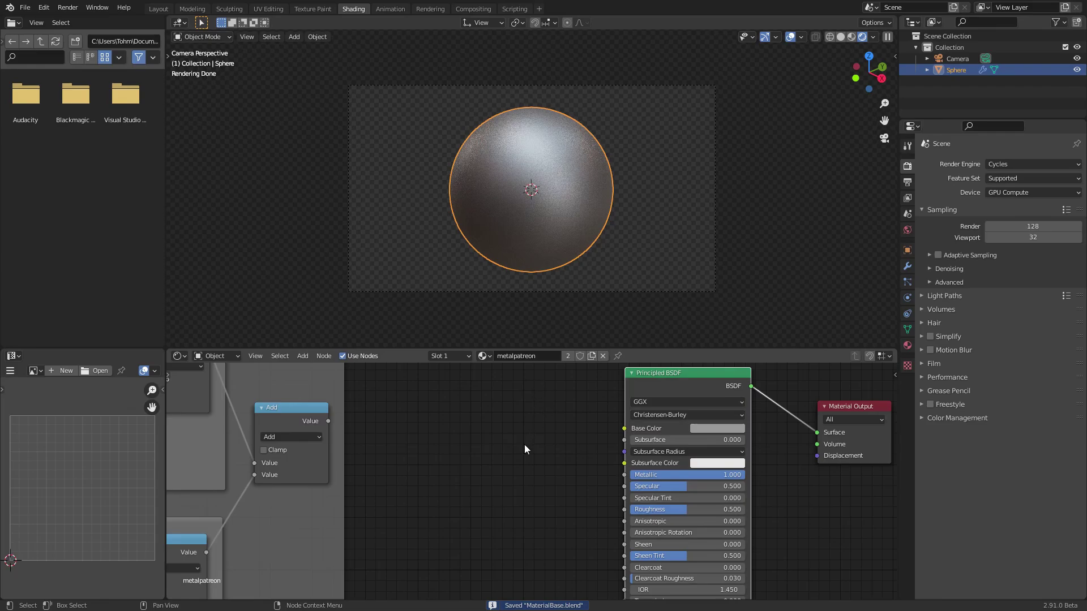
Add a Bump node before the Principled BSDF and connect its Normal output to the shader's Normal input
scroll(524, 444, "down", 2)
key("shift+a")
left_click(503, 420)
type("bump")
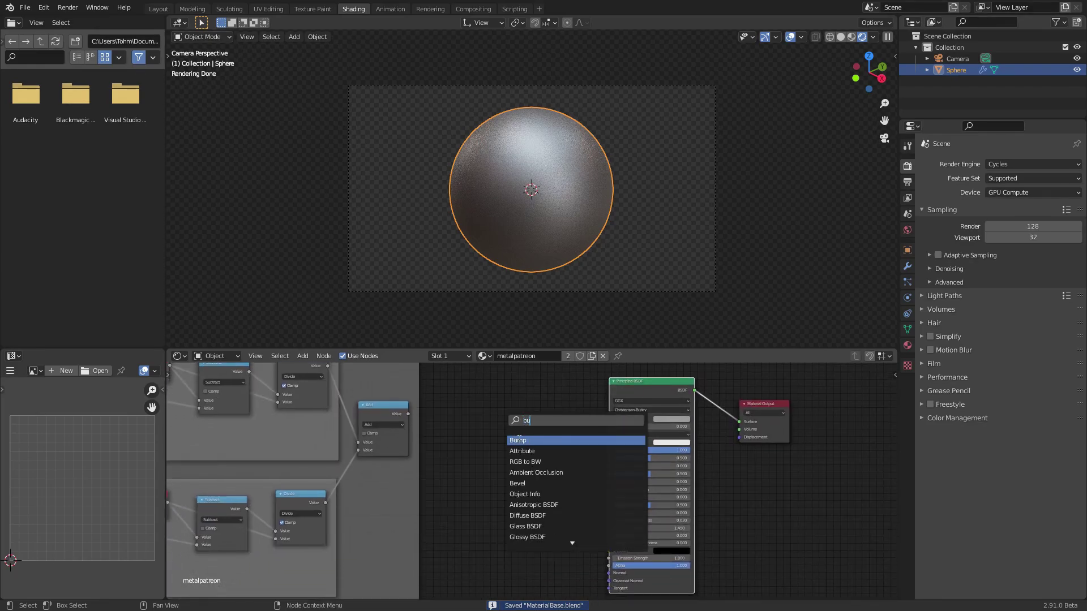
key("Return")
left_click(535, 524)
middle_click_drag(564, 546, 537, 480)
scroll(536, 480, "up", 2)
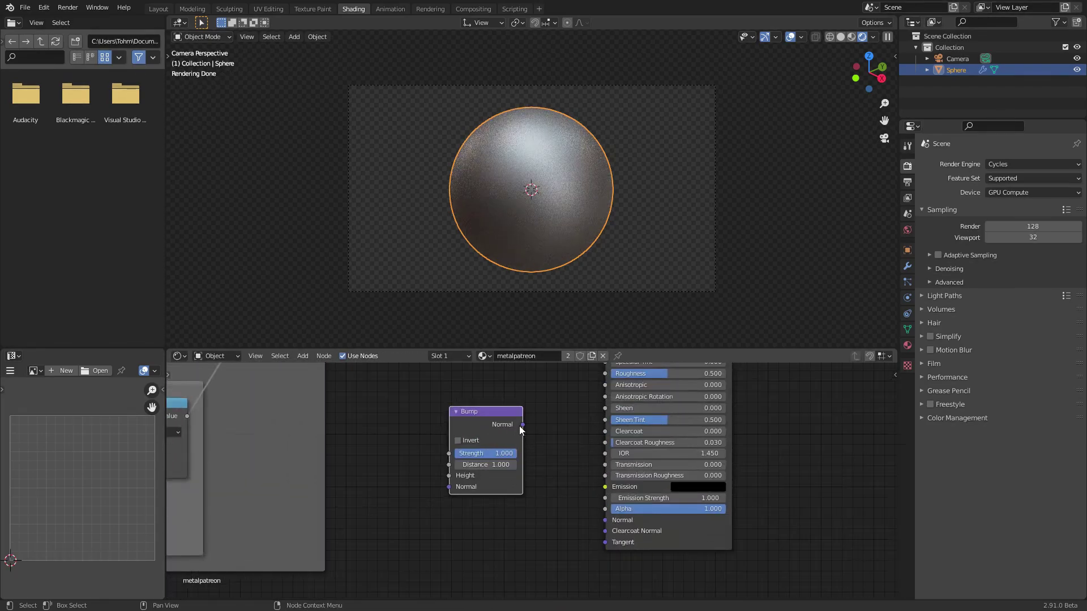
left_click_drag(520, 425, 605, 519)
scroll(620, 506, "down", 3)
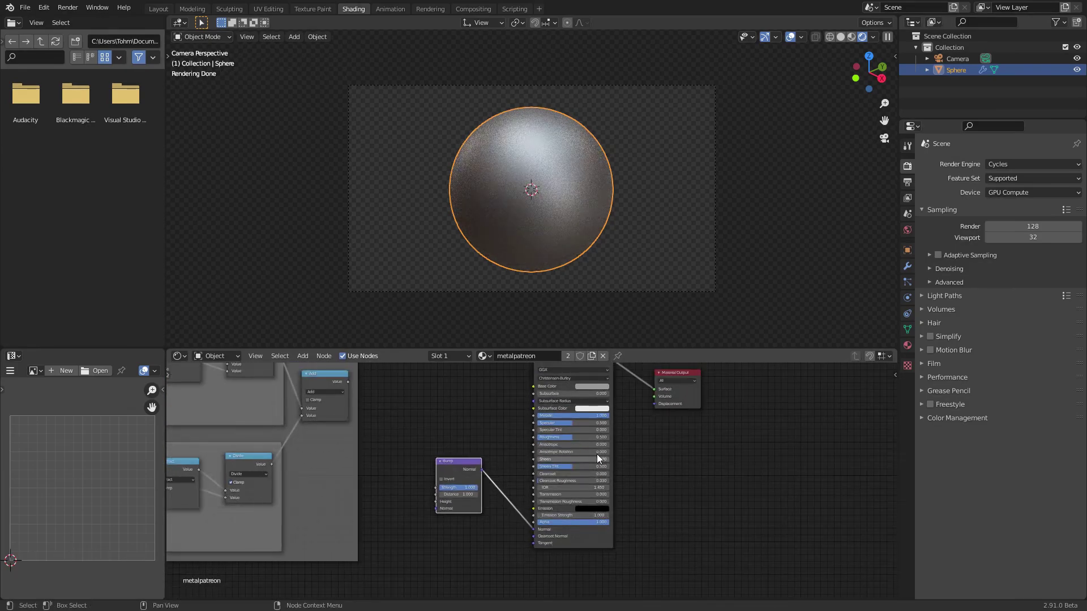
Preview the final Add node's output on the sphere and connect its Value to the Bump node's Height input
scroll(540, 461, "up", 2)
middle_click_drag(389, 439, 541, 490)
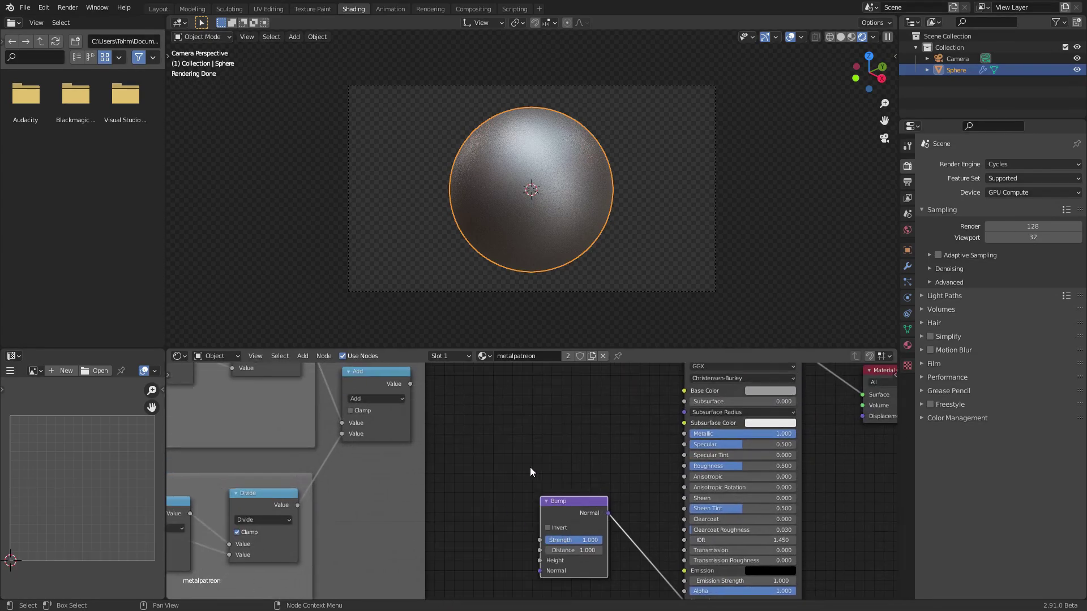
left_click(393, 378, "ctrl+shift")
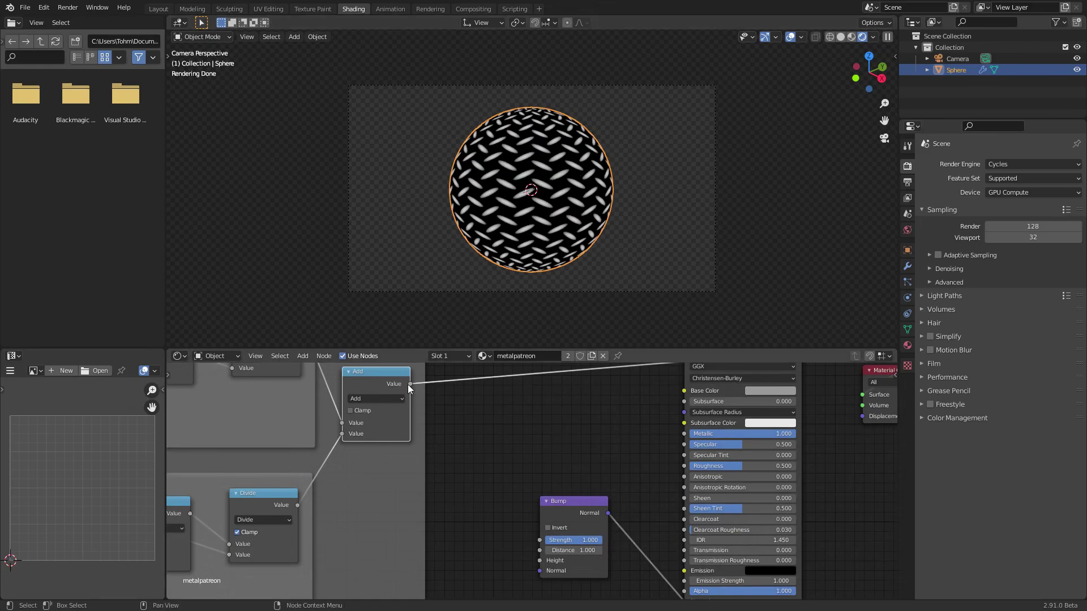
left_click_drag(410, 384, 543, 559)
Preview the Bump node's output, reconnect the Principled BSDF to the Material Output, and inspect the bumps on the sphere up close
left_click(566, 504, "ctrl+shift")
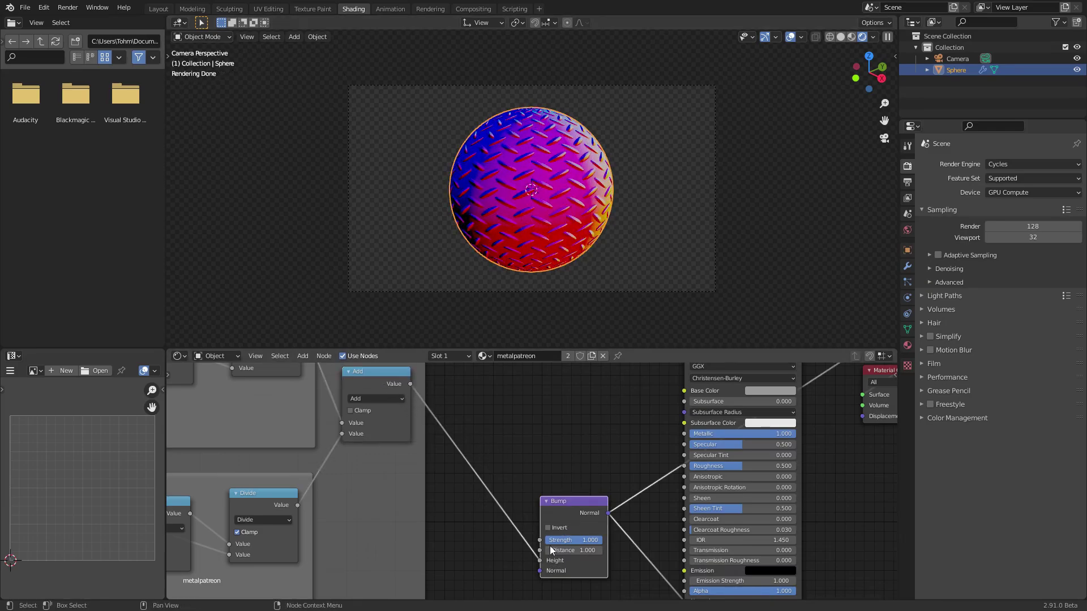
middle_click_drag(676, 465, 552, 509)
scroll(552, 508, "down", 1)
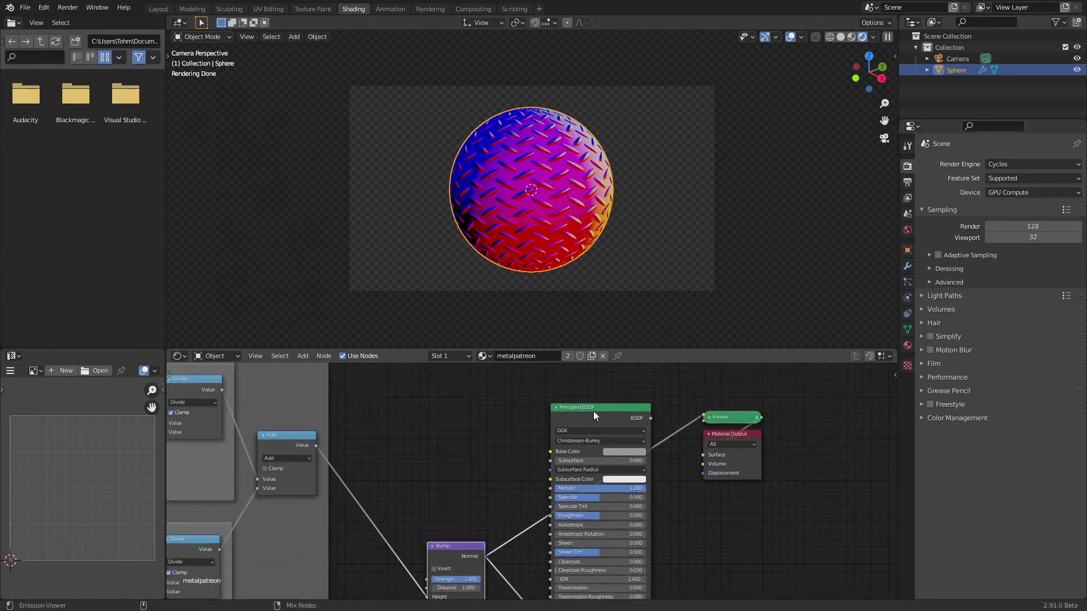
left_click(592, 407, "ctrl+shift")
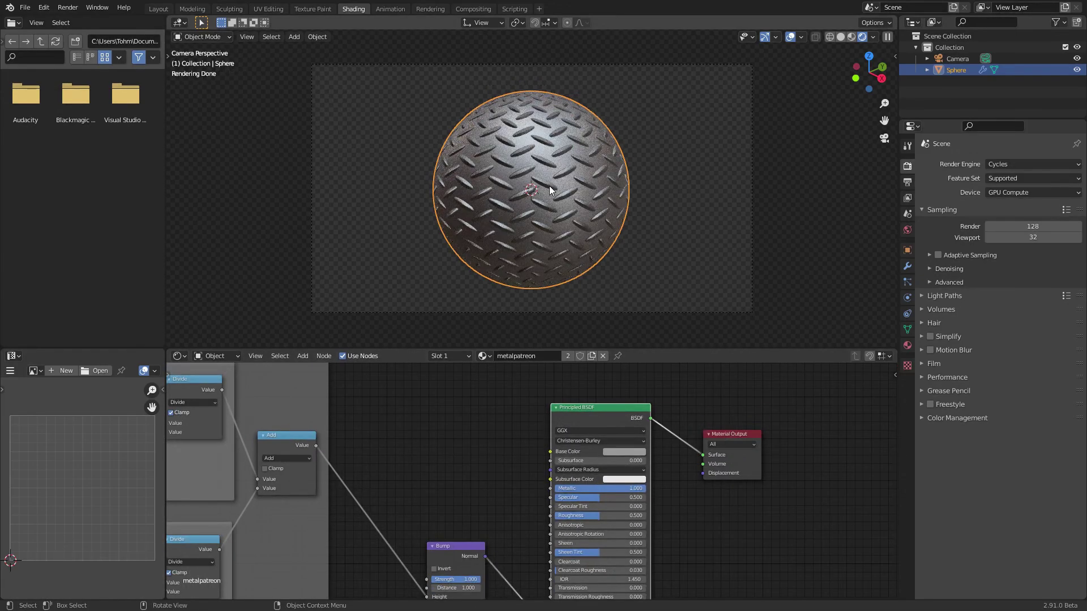
middle_click_drag(548, 187, 509, 242)
scroll(553, 148, "up", 8)
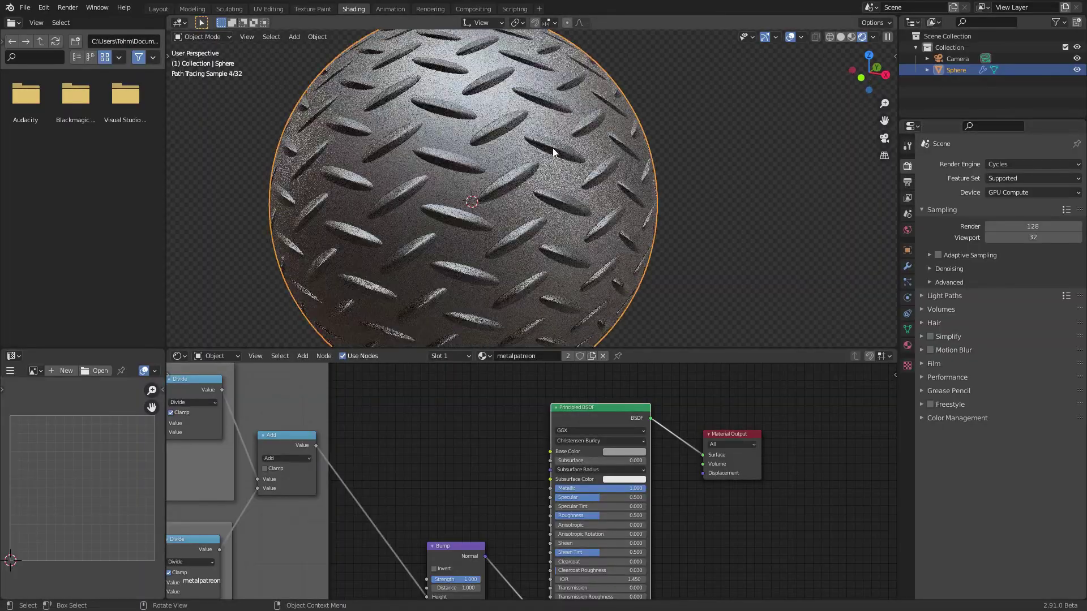
Inspect the bumps up close, return to the camera view, and move the Bump node slightly closer to the Principled BSDF
middle_click_drag(628, 173, 688, 172)
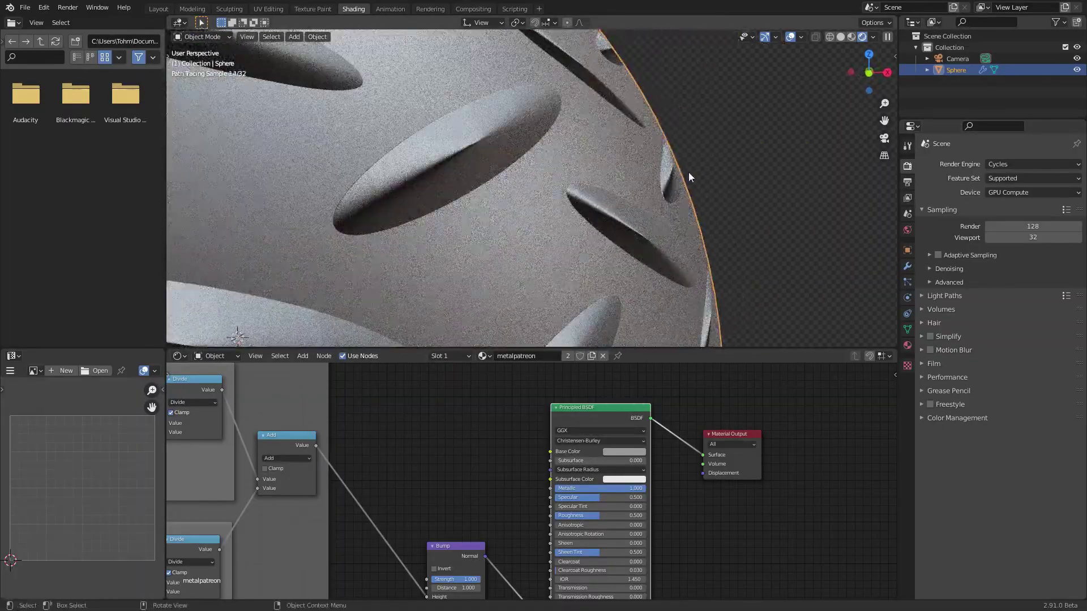
scroll(660, 180, "up", 5)
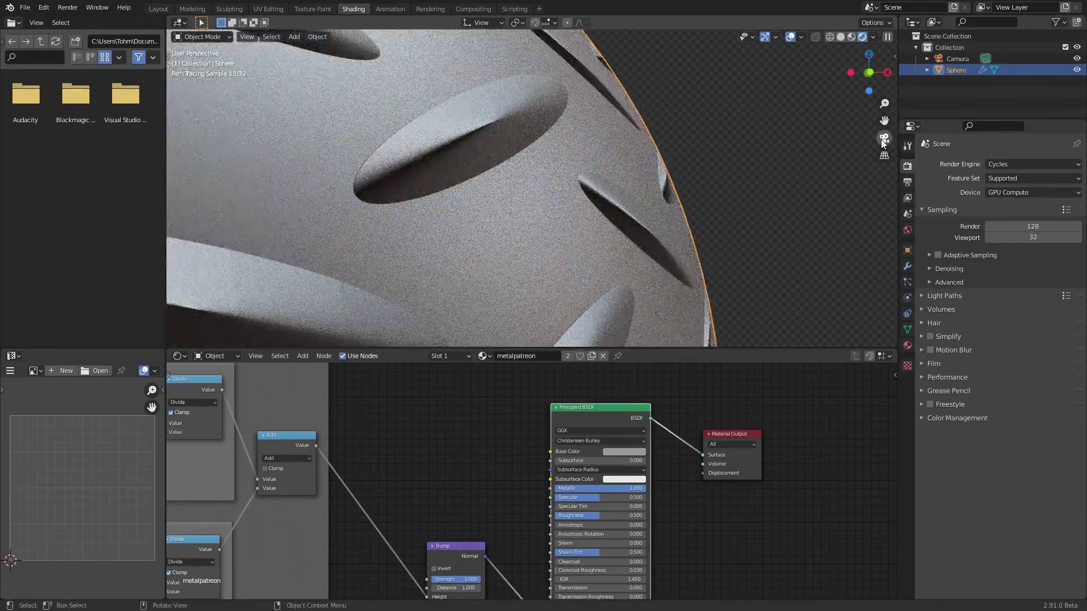
left_click(883, 138)
middle_click_drag(566, 508, 591, 479)
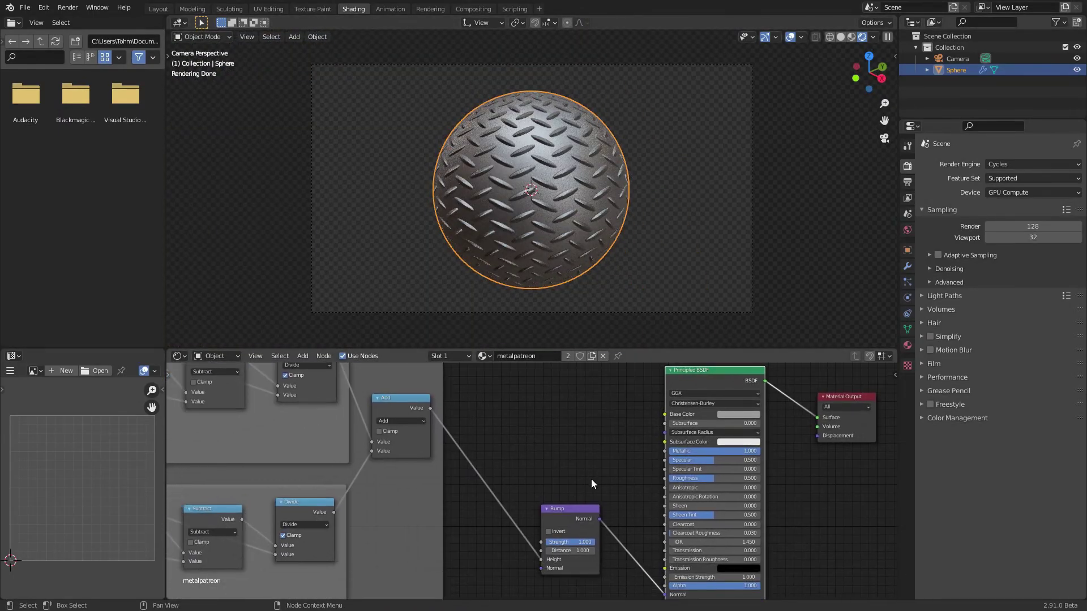
scroll(563, 507, "down", 2)
left_click_drag(562, 508, 581, 510)
scroll(539, 378, "up", 2)
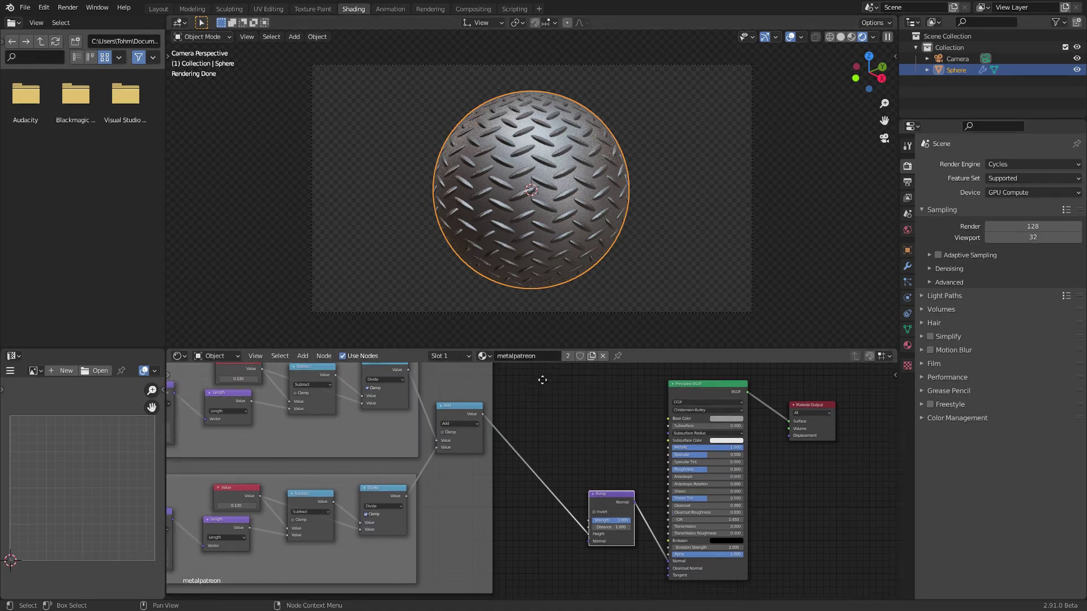
middle_click_drag(539, 379, 541, 437)
Tighten the spacing of the Subtract and Divide nodes in the upper ellipse branch and save the file
left_click_drag(408, 409, 399, 408)
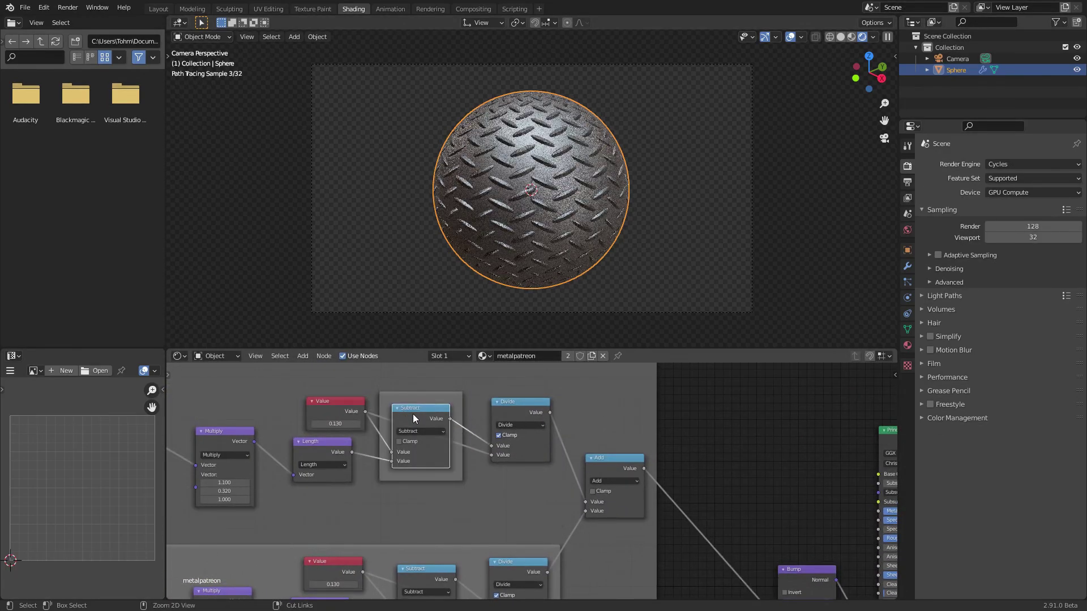
key("h")
key("h")
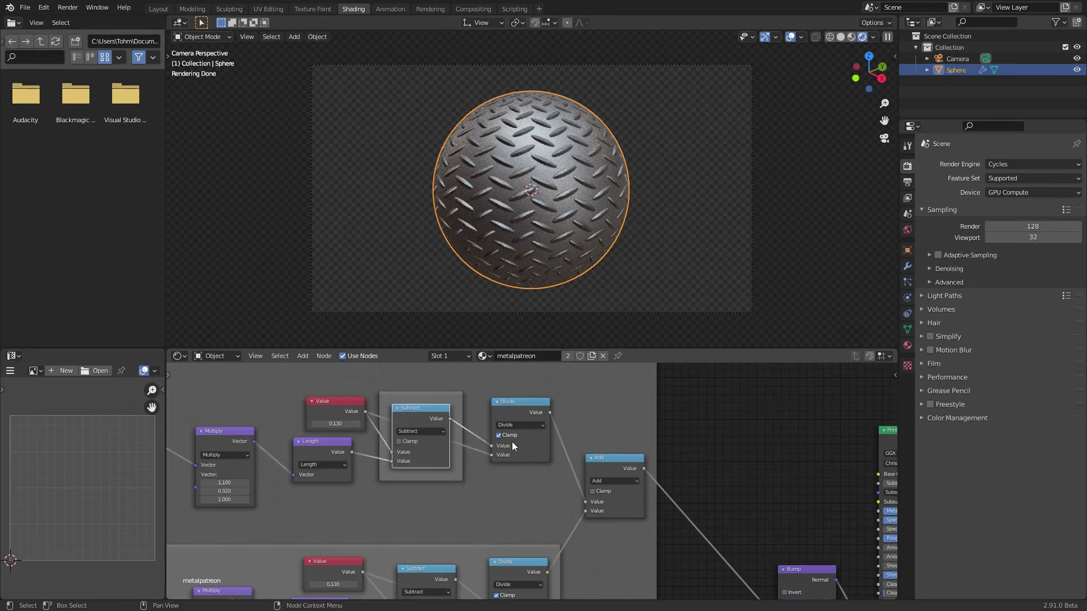
scroll(511, 441, "up", 1)
middle_click_drag(521, 420, 479, 428)
left_click_drag(468, 401, 443, 400)
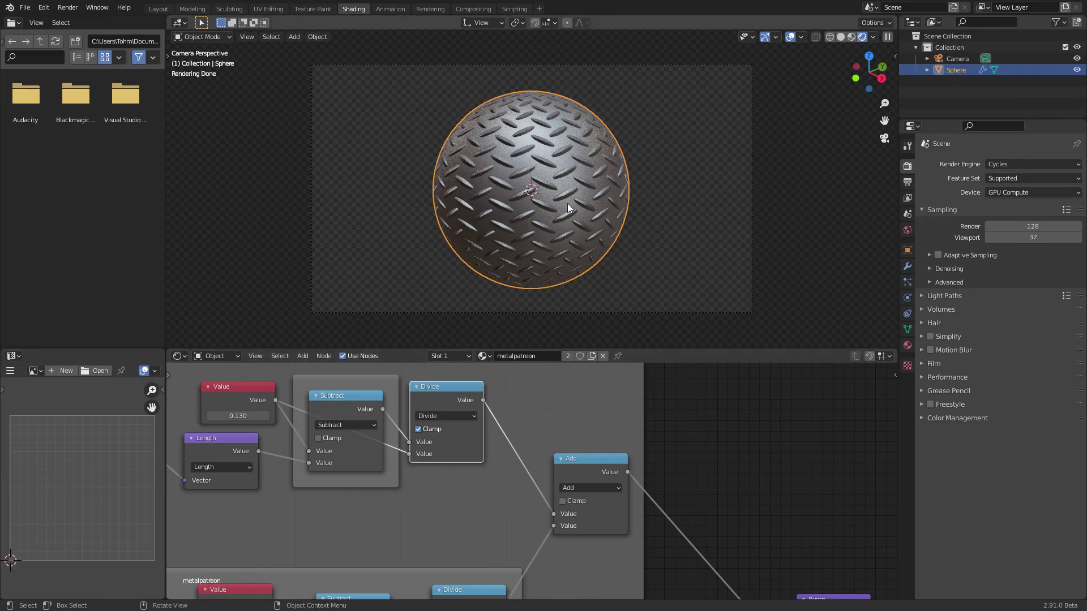
scroll(567, 202, "up", 6)
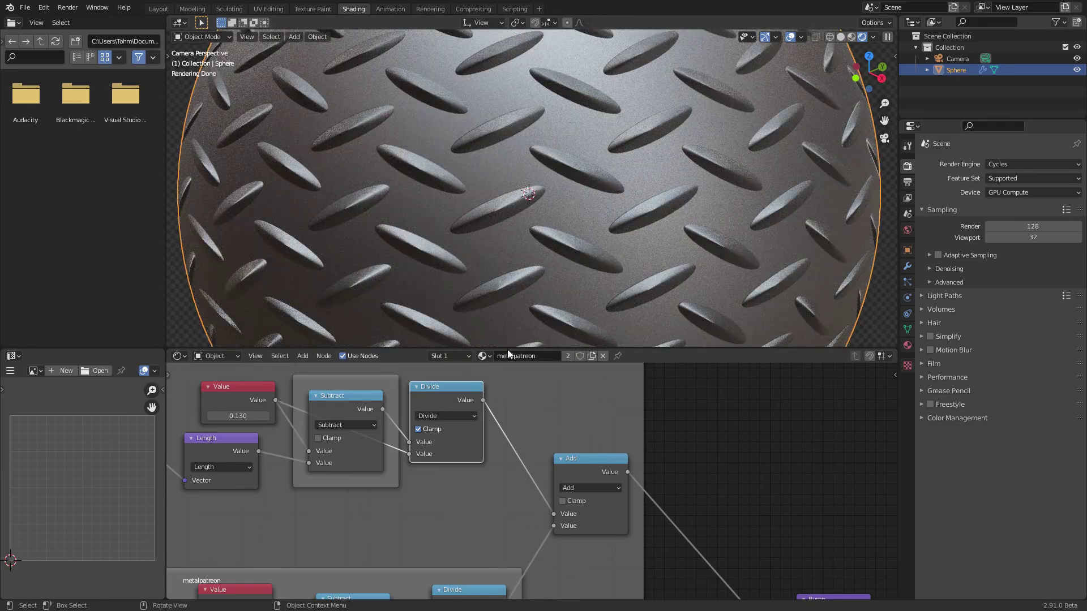
key("ctrl+s")
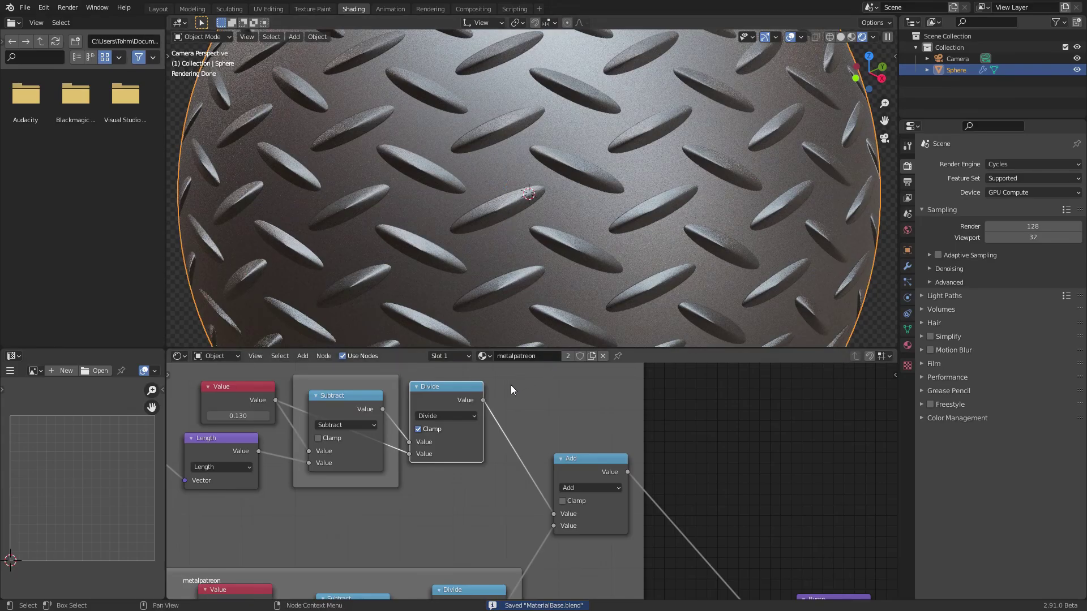
Duplicate the upper Divide node onto its link to the final Add node, change it to Add, and set its second value to 0.610
key("shift+d")
left_click(628, 410)
left_click(553, 436)
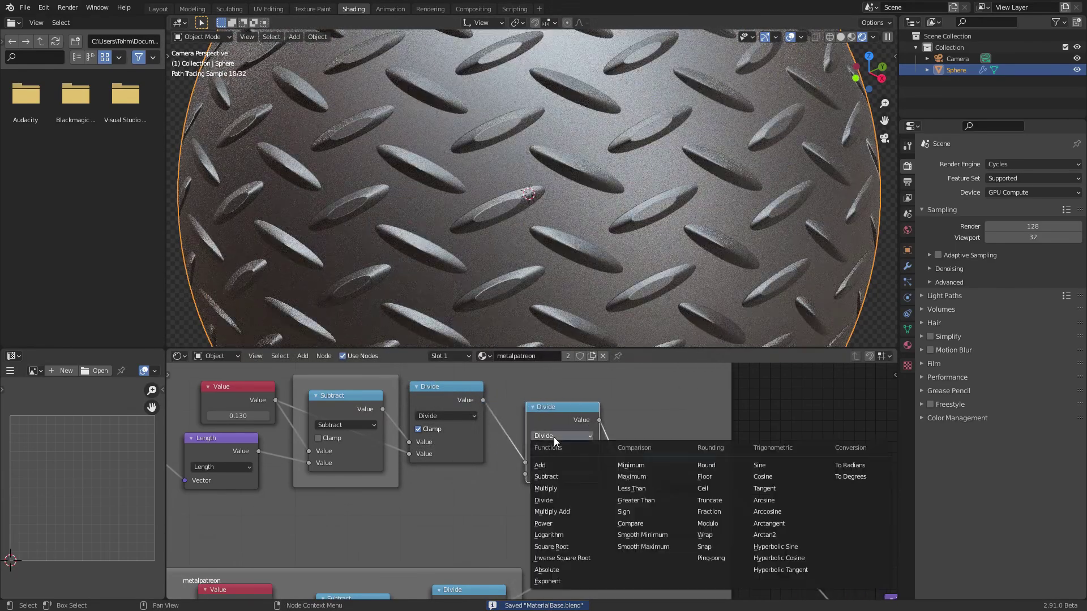
left_click(539, 464)
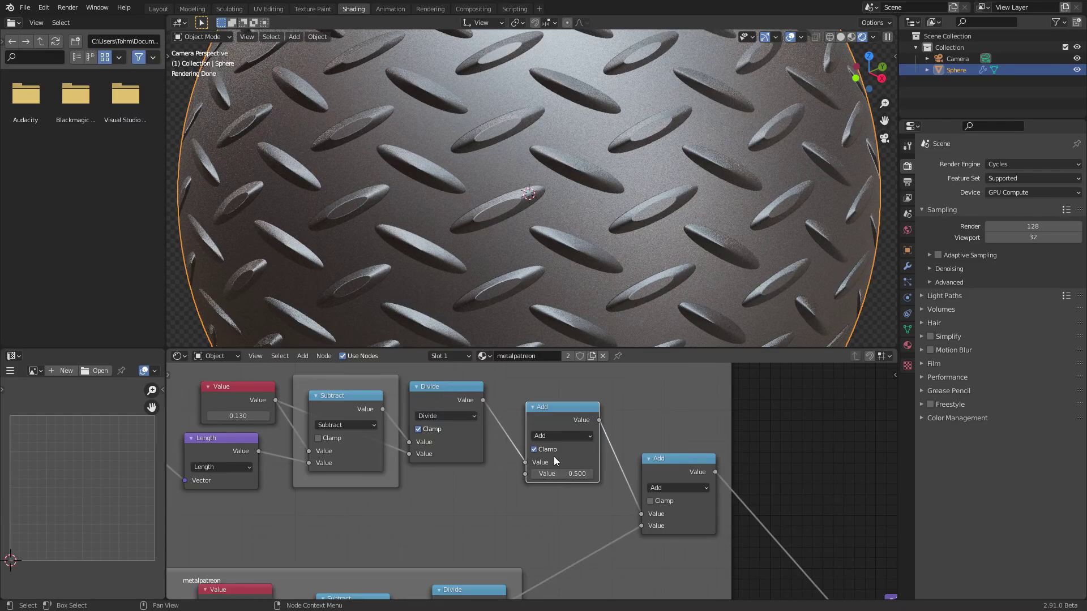
left_click_drag(572, 477, 602, 477)
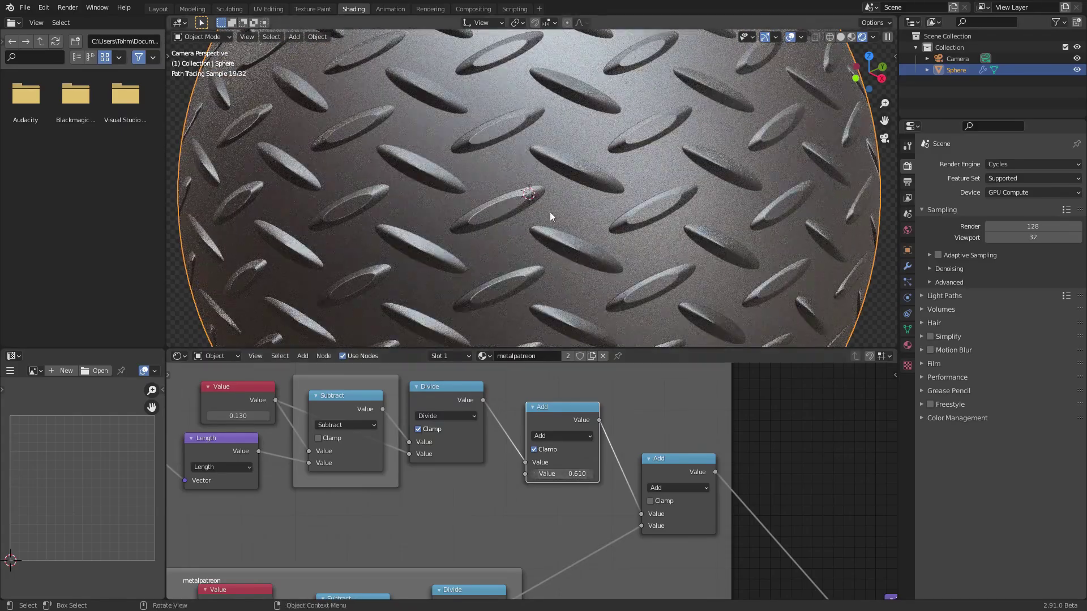
Preview the new Add node against the upper Divide node on the sphere, and switch back to the Principled BSDF
left_click(562, 417, "ctrl+shift")
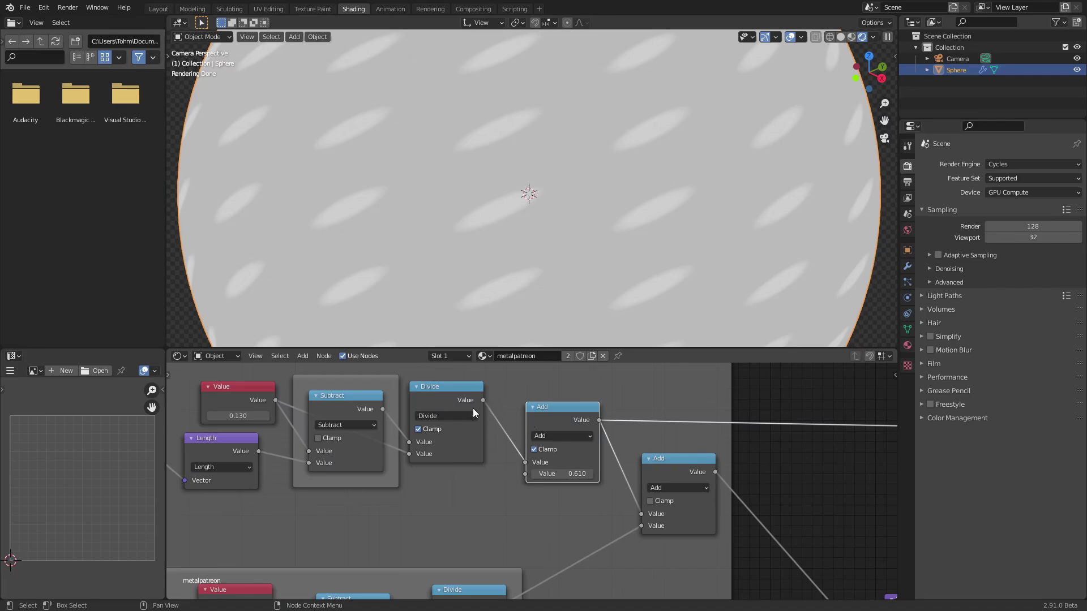
left_click(457, 400, "ctrl+shift")
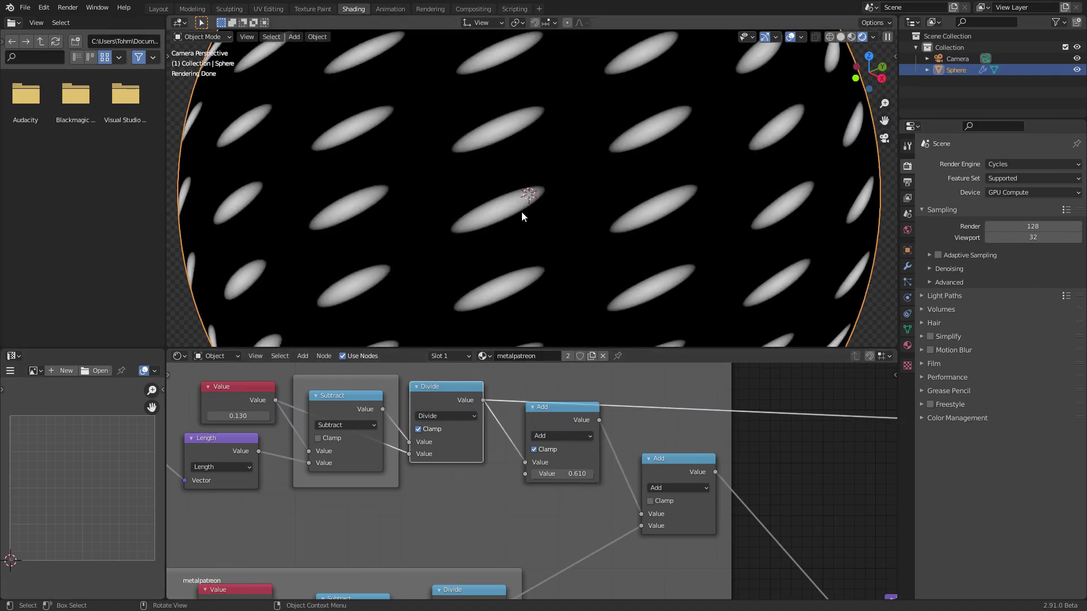
scroll(506, 193, "up", 3)
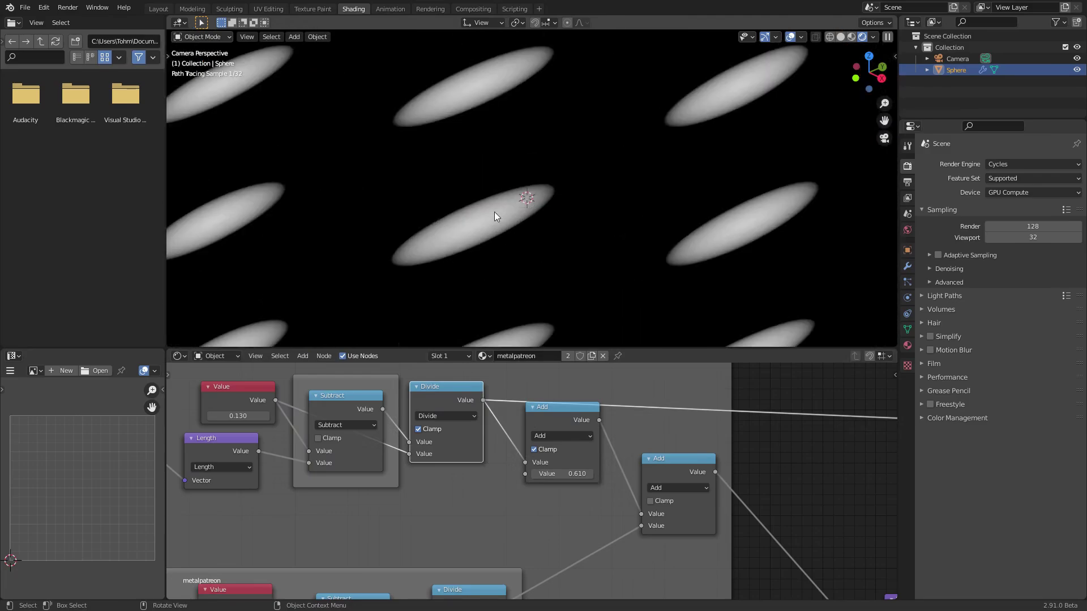
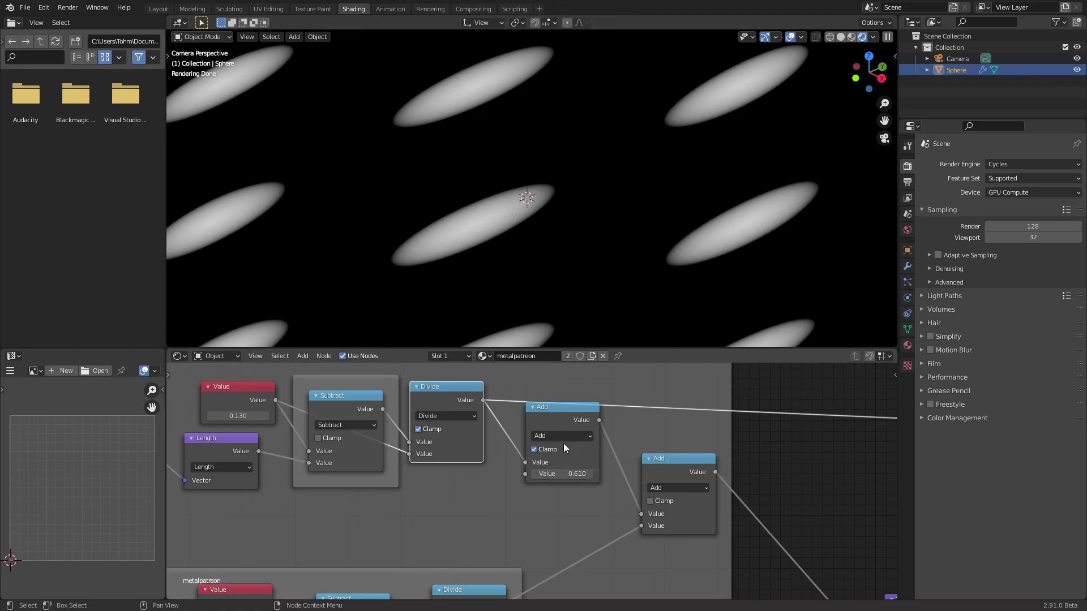
left_click(559, 406, "ctrl+shift")
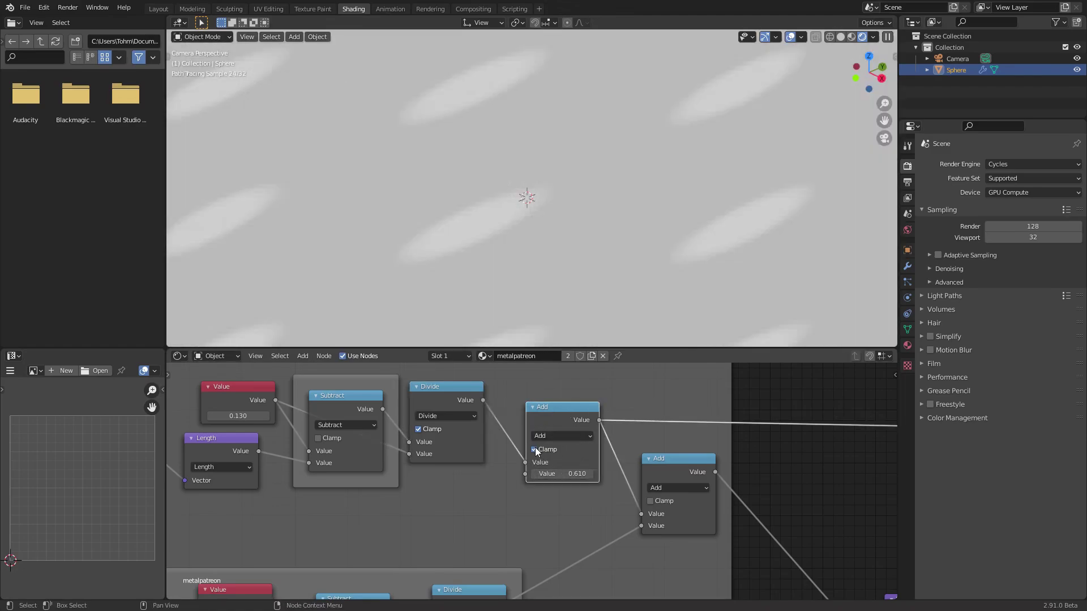
scroll(562, 440, "down", 7)
left_click(819, 448, "ctrl+shift")
scroll(579, 453, "up", 5)
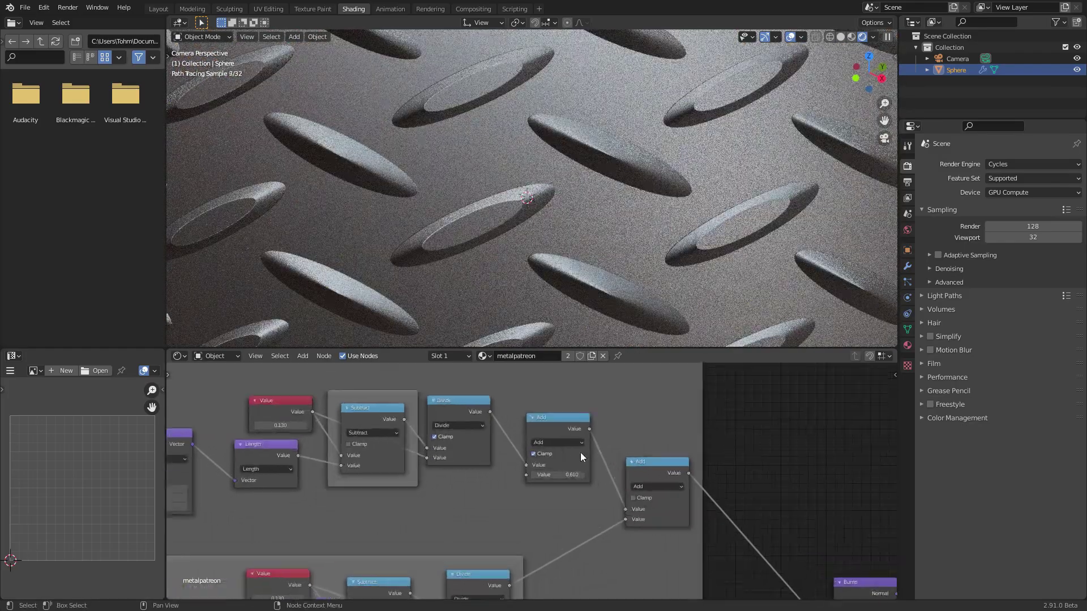
Compare the upper branch's new Add node with and without Clamp, keep Clamp enabled, and set its second value to 0.660
left_click(535, 455)
left_click(536, 455)
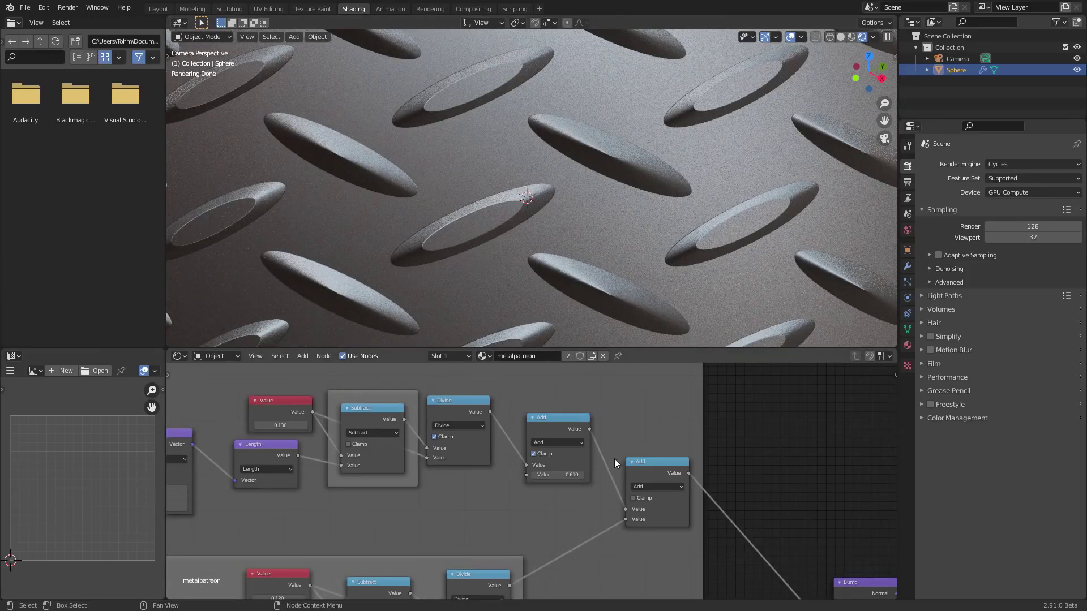
left_click_drag(568, 475, 576, 476)
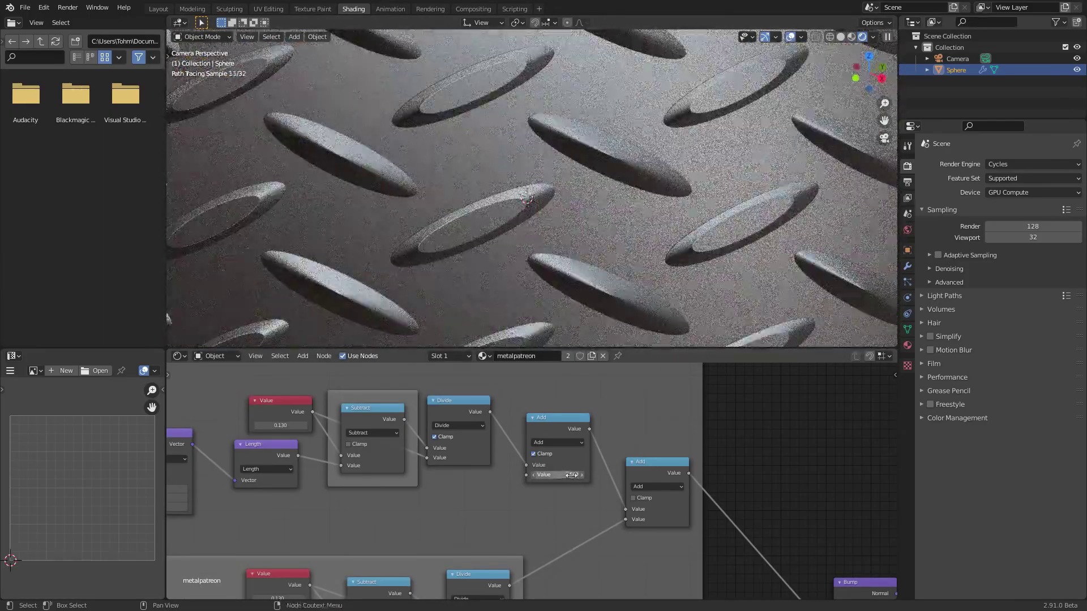
scroll(562, 452, "down", 4)
Duplicate the clamped Add node onto the link between the lower Divide and the final Add node, and deselect the sphere
left_click(560, 448)
middle_click_drag(573, 495, 569, 417)
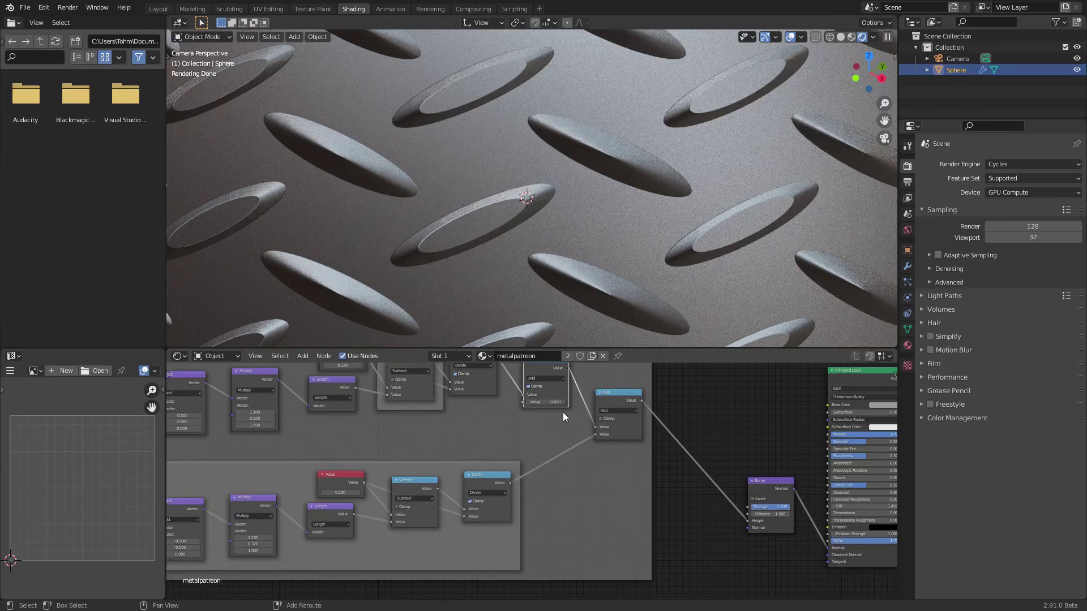
key("shift+d")
left_click(576, 488)
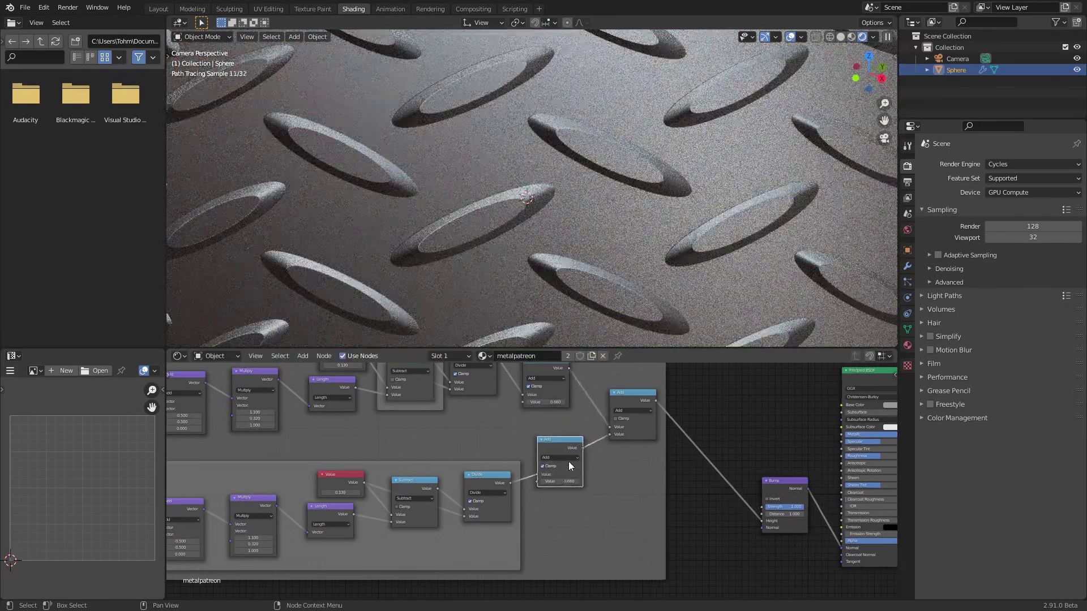
scroll(632, 205, "down", 8)
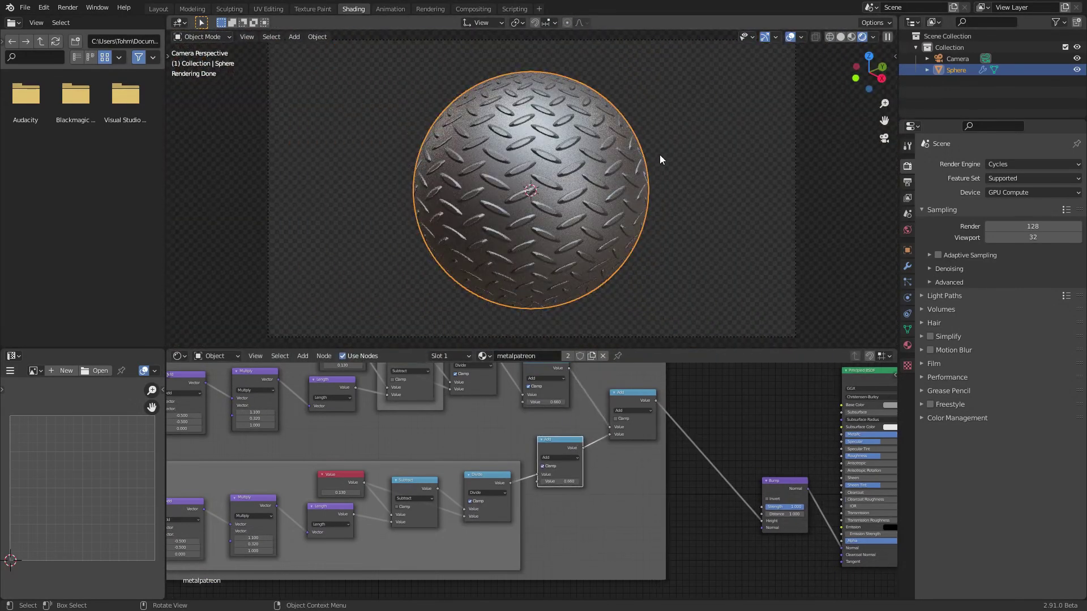
left_click(676, 136)
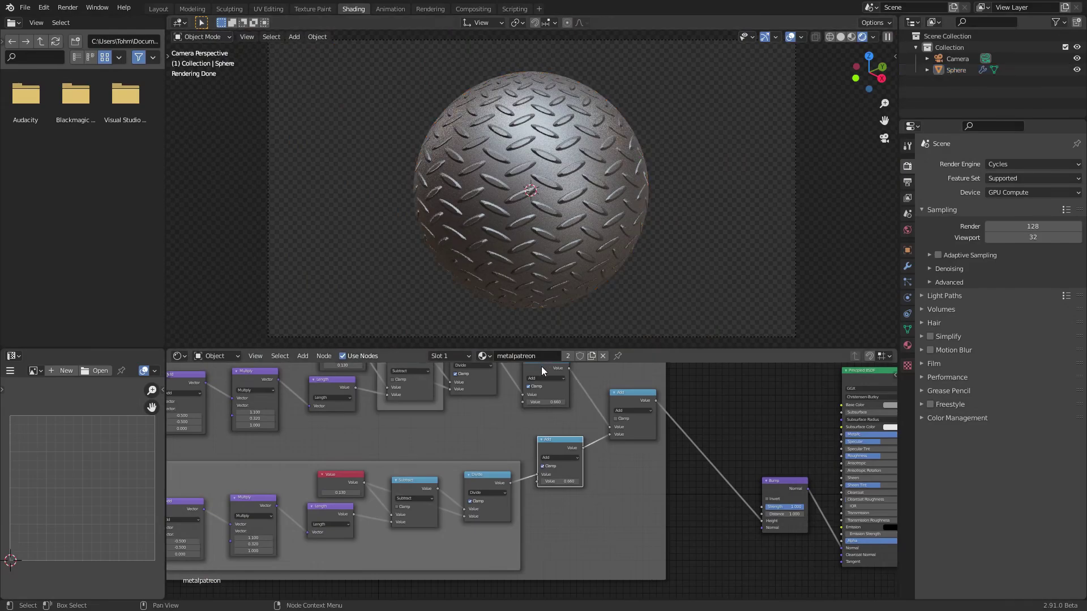
Preview the lower branch's new Add node on the sphere, and switch back to the Principled BSDF
scroll(552, 466, "up", 1)
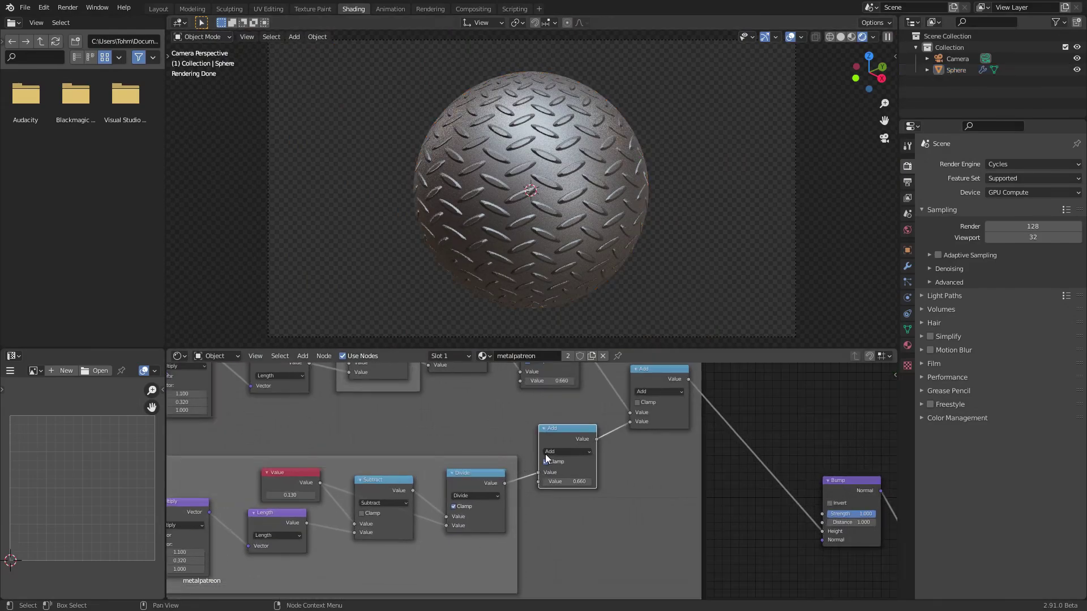
left_click(573, 436, "ctrl+shift")
scroll(575, 184, "up", 3)
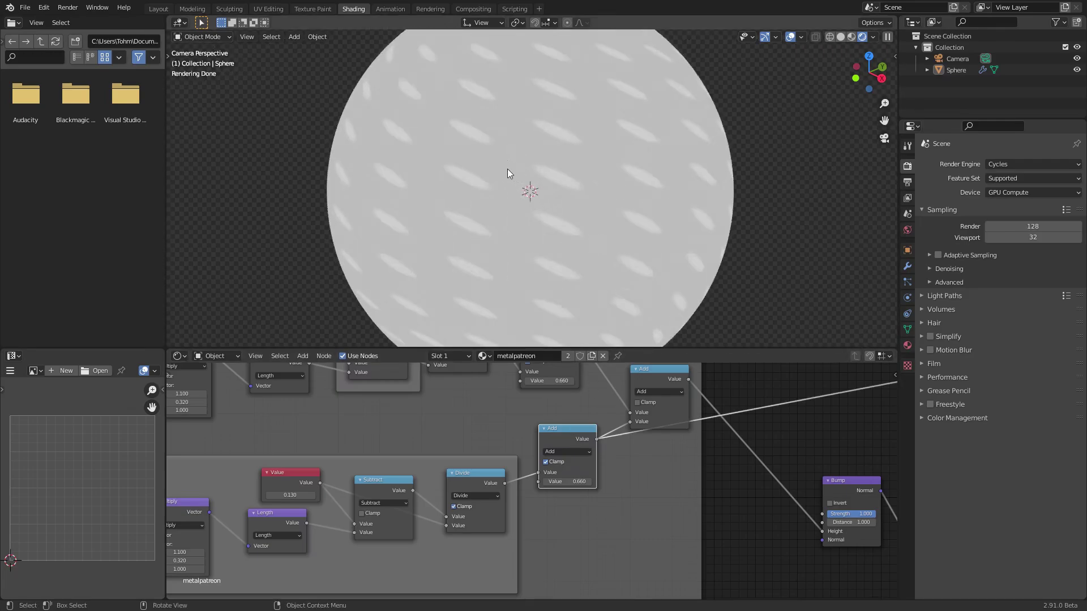
middle_click_drag(706, 476, 449, 461)
middle_click_drag(635, 440, 616, 518)
left_click(689, 410, "ctrl+shift")
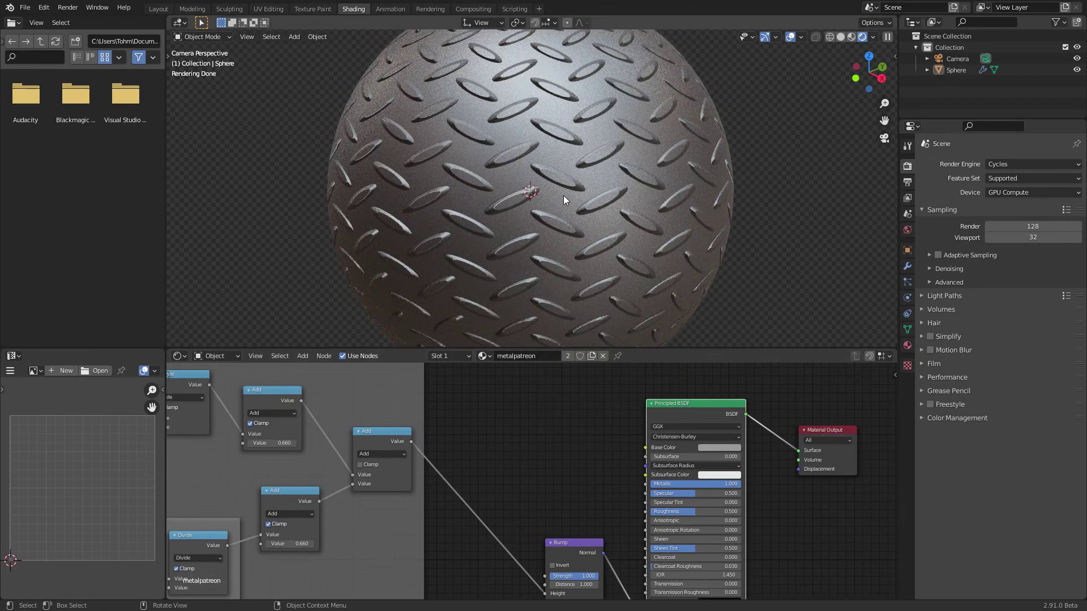
Check the flattened ellipse bumps on the whole sphere and save the file
scroll(521, 249, "down", 5)
scroll(325, 437, "down", 3)
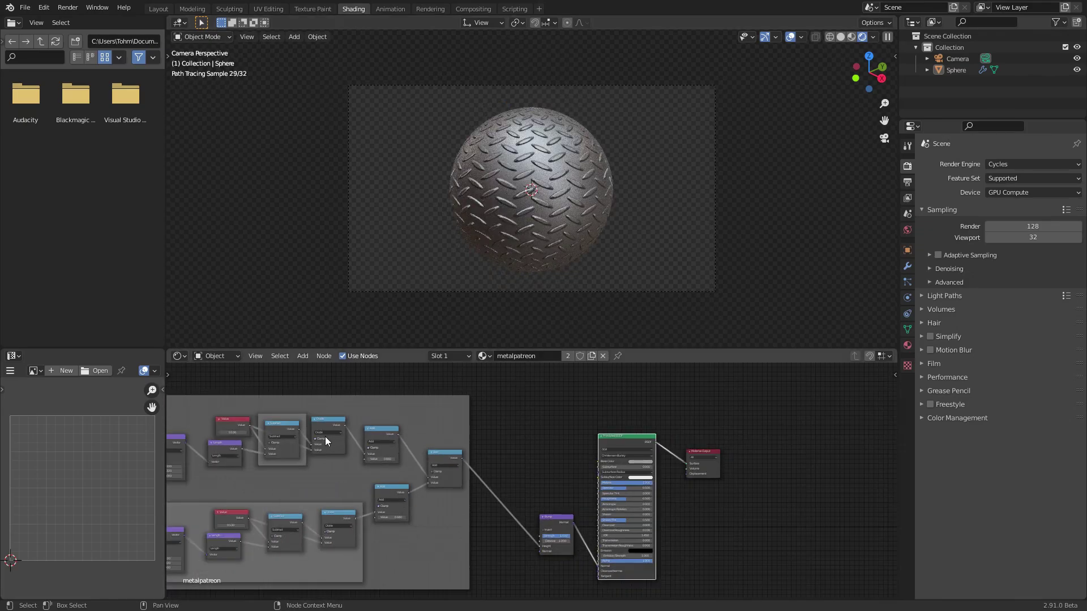
scroll(506, 155, "up", 4)
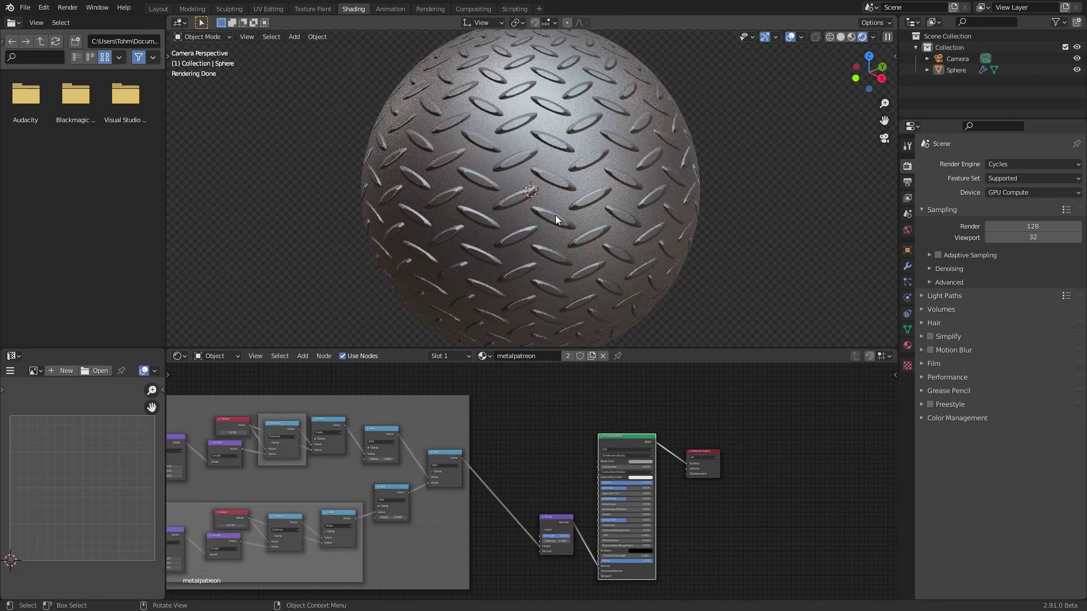
key("ctrl+s")
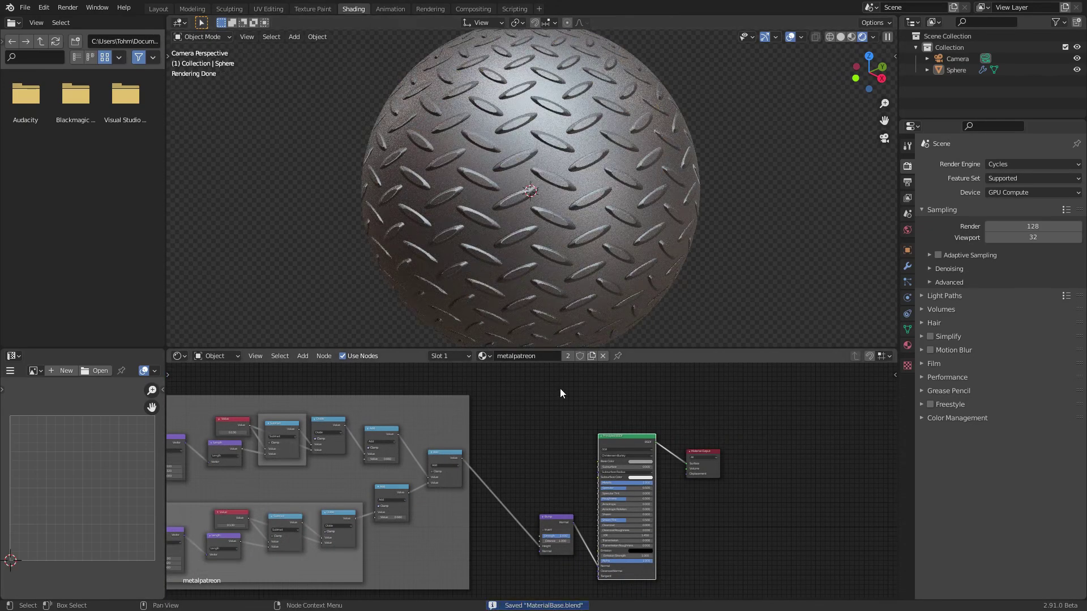
Try a different number in the Value node that drives the overall texture scale, and undo the change
middle_click_drag(486, 441, 663, 418)
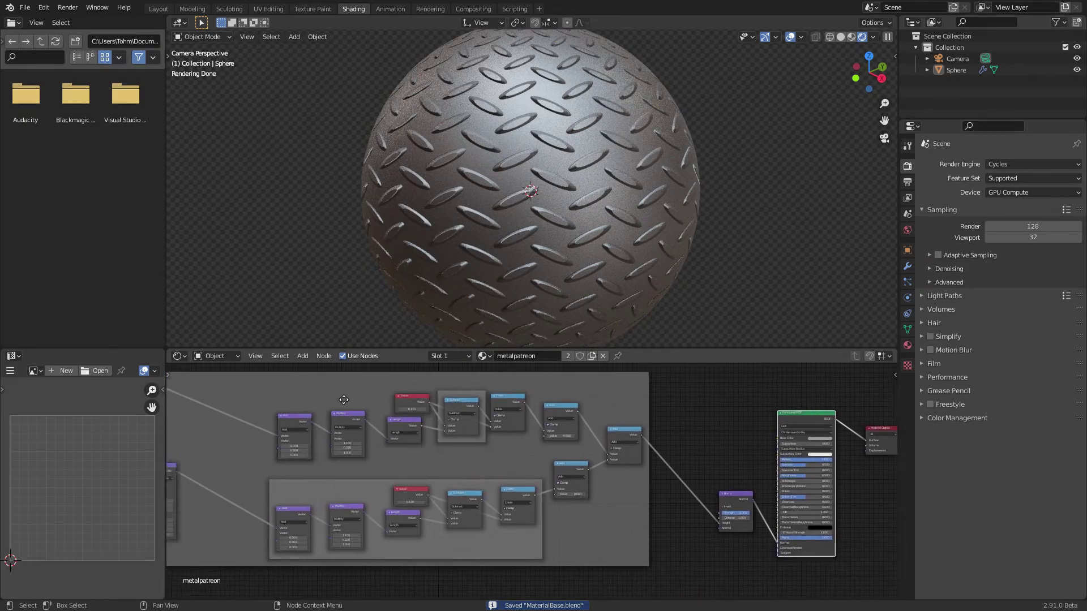
middle_click_drag(299, 396, 742, 584)
middle_click_drag(256, 431, 359, 521)
scroll(327, 463, "up", 2)
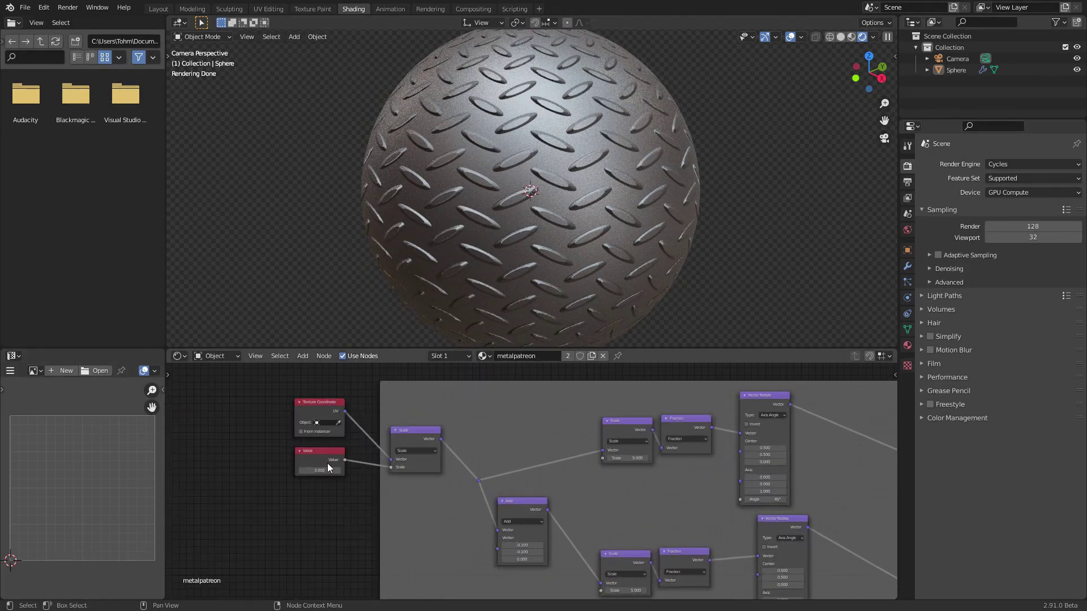
mouse_move(320, 470)
left_mouse_down("shift")
mouse_move(339, 470)
mouse_move(292, 470)
mouse_move(326, 467)
left_mouse_up("shift")
key("ctrl+z")
key("ctrl+z")
Try changing the X factor of the upper branch's Multiply node, and undo the change
scroll(472, 456, "down", 6)
middle_click_drag(835, 504, 476, 489)
scroll(586, 492, "up", 4)
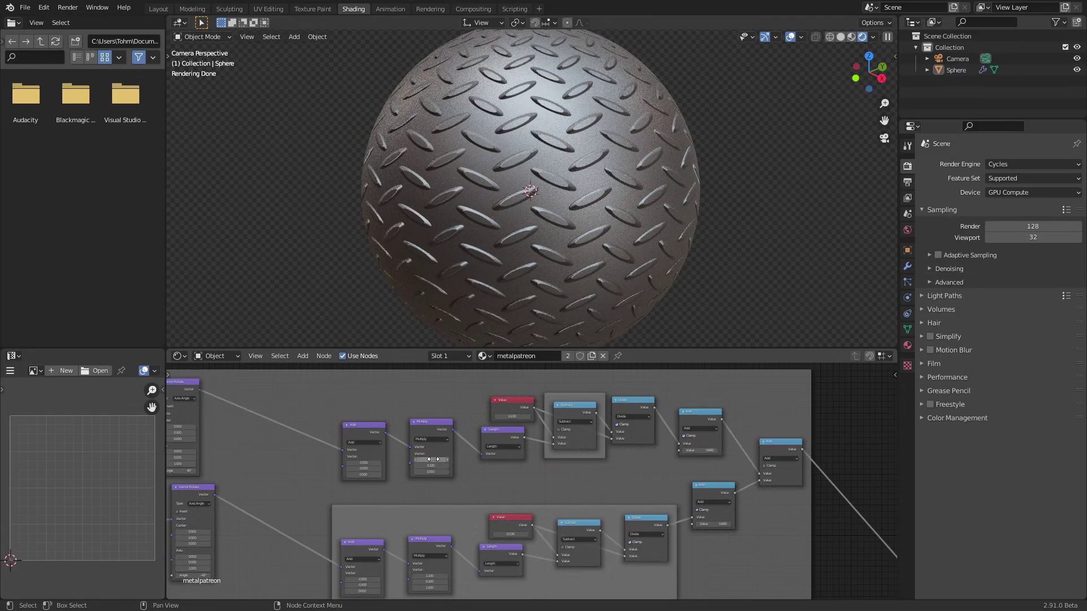
mouse_move(433, 460)
left_mouse_down("shift")
mouse_move(445, 459)
mouse_move(433, 460)
left_mouse_up("shift")
key("ctrl+z")
middle_click_drag(712, 437, 477, 407)
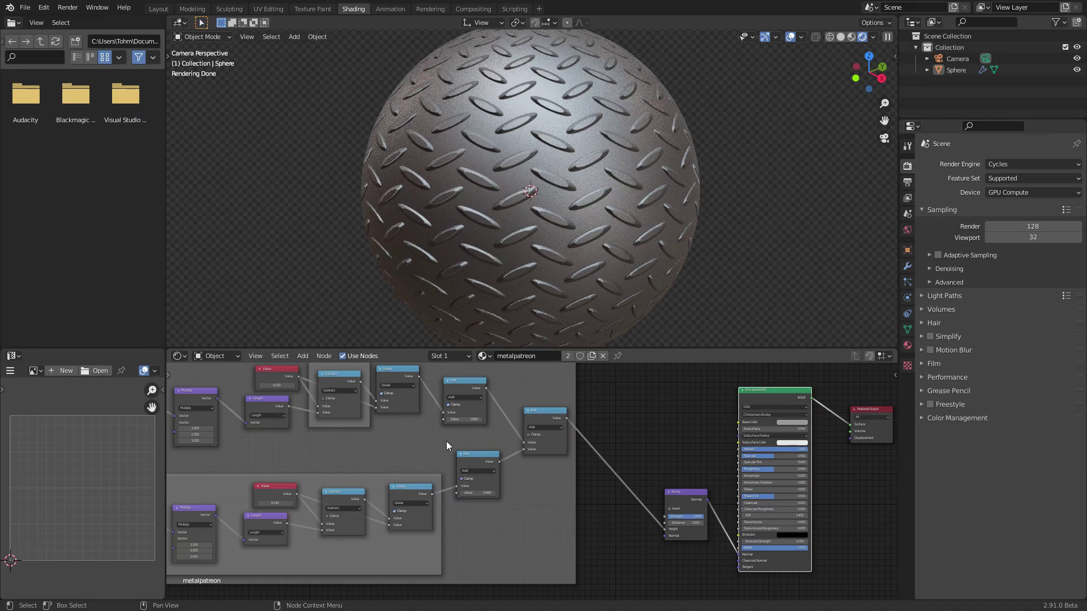
middle_click_drag(727, 467, 563, 488)
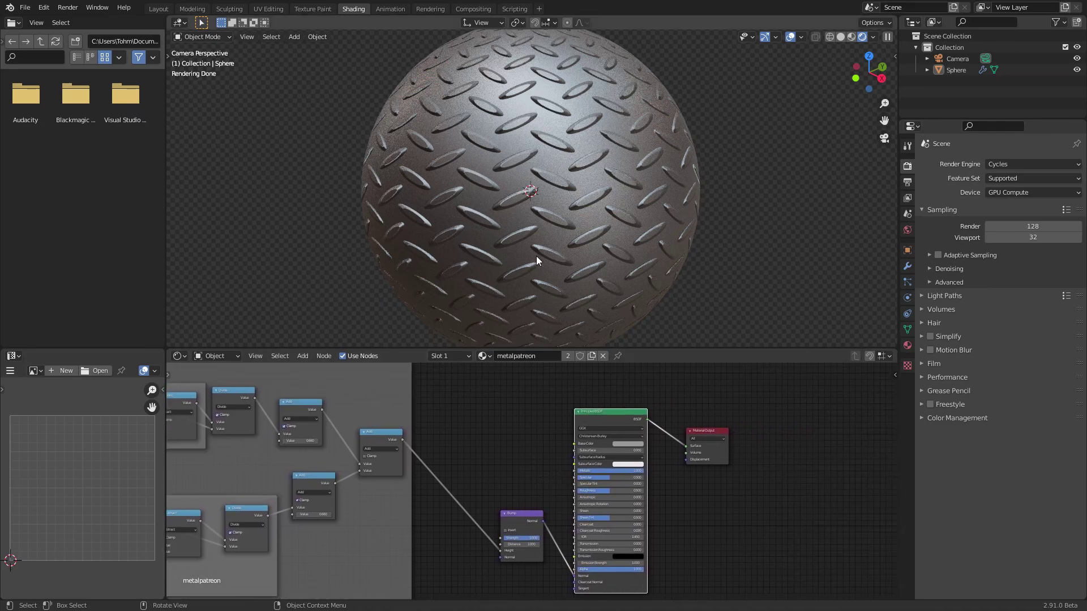
Try a Strength of 0.5 and then slightly more on the Bump node, and set it back to 1
scroll(507, 441, "up", 7)
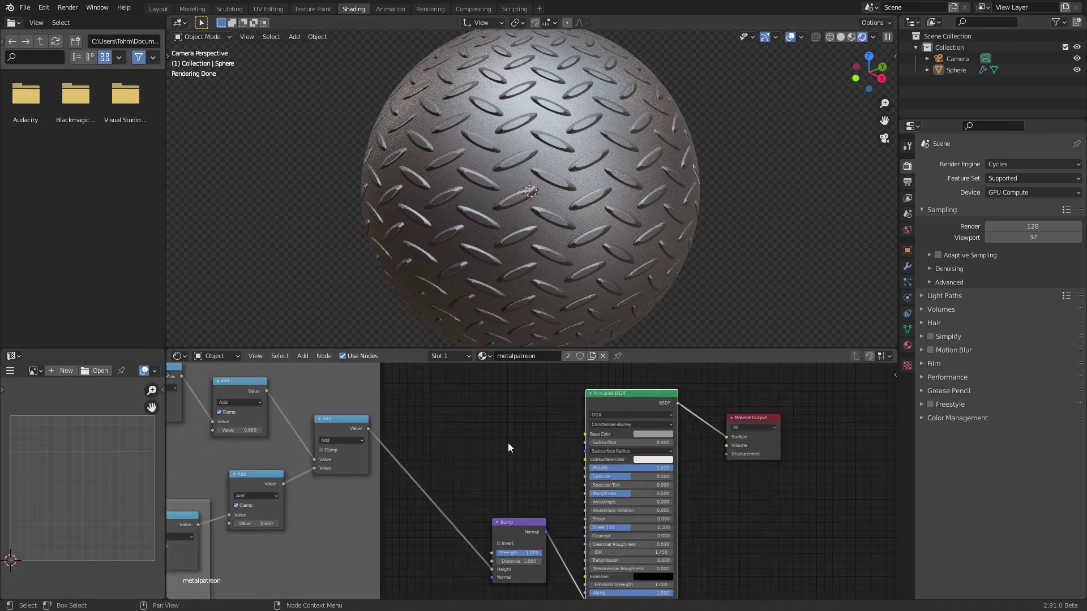
middle_click_drag(499, 455, 529, 362)
scroll(540, 477, "up", 5)
left_click(552, 484)
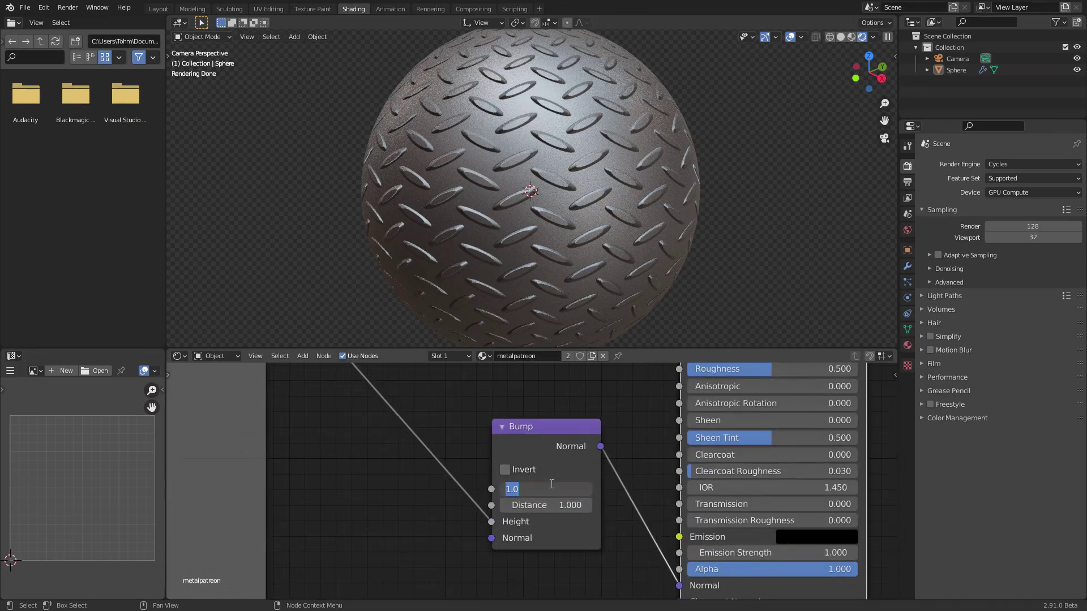
type(".5")
key("Return")
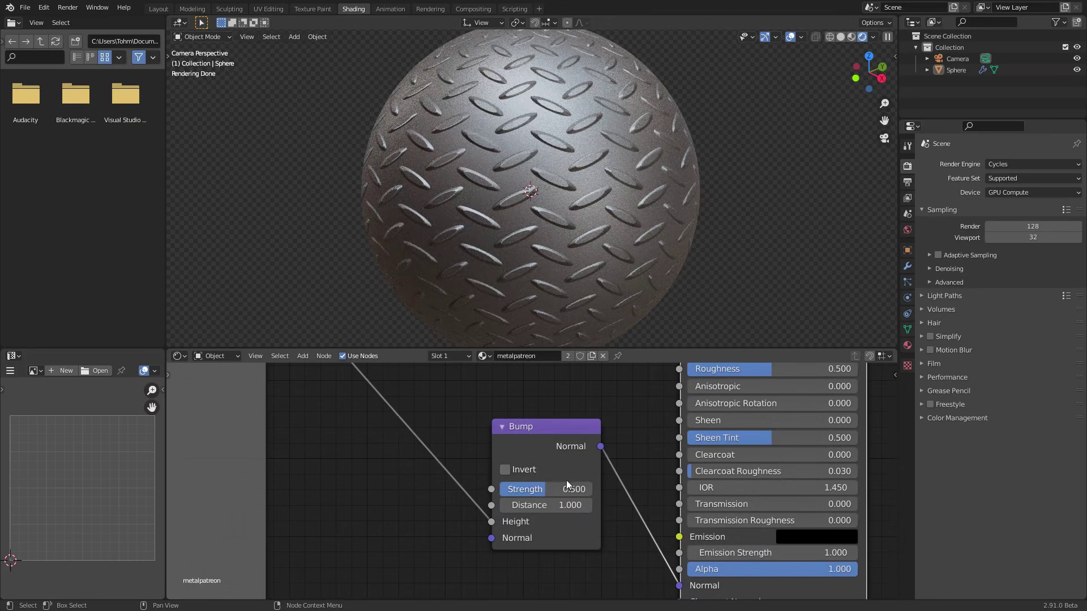
mouse_move(555, 487)
left_mouse_down()
mouse_move(523, 487)
mouse_move(556, 489)
left_mouse_up()
left_click(556, 489)
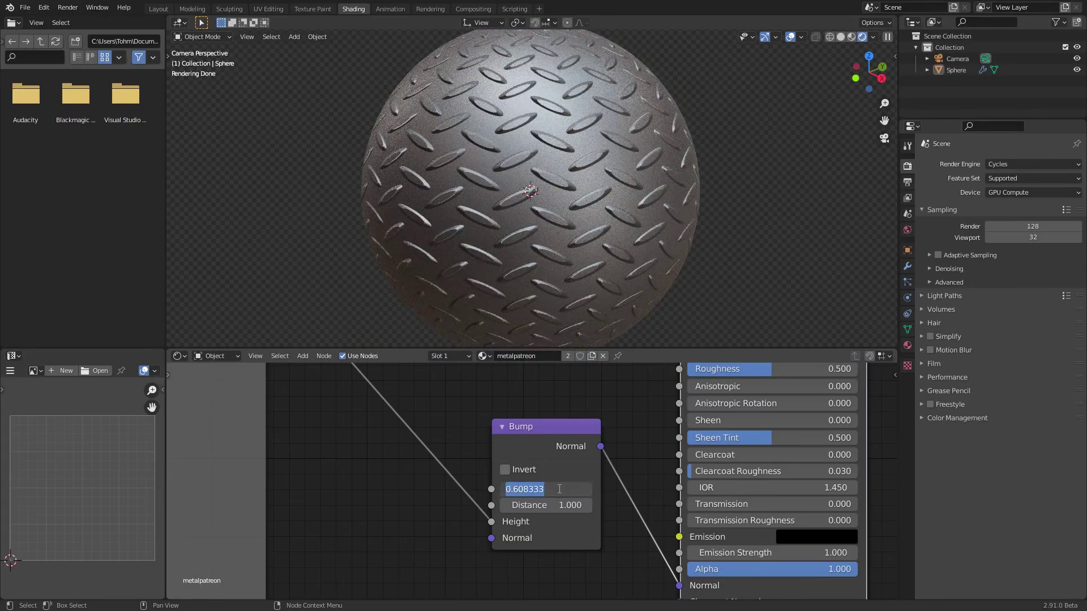
type("1")
key("Return")
Bring the whole end of the node chain back into view and save the file
scroll(580, 419, "down", 4)
middle_click_drag(583, 420, 558, 466)
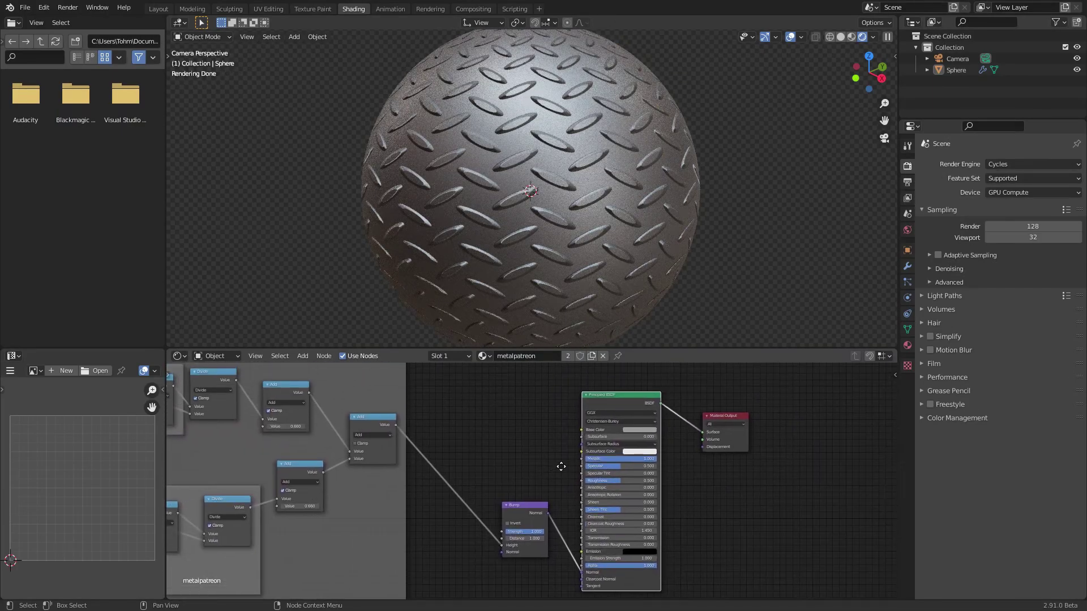
scroll(575, 172, "down", 2)
key("ctrl+s")
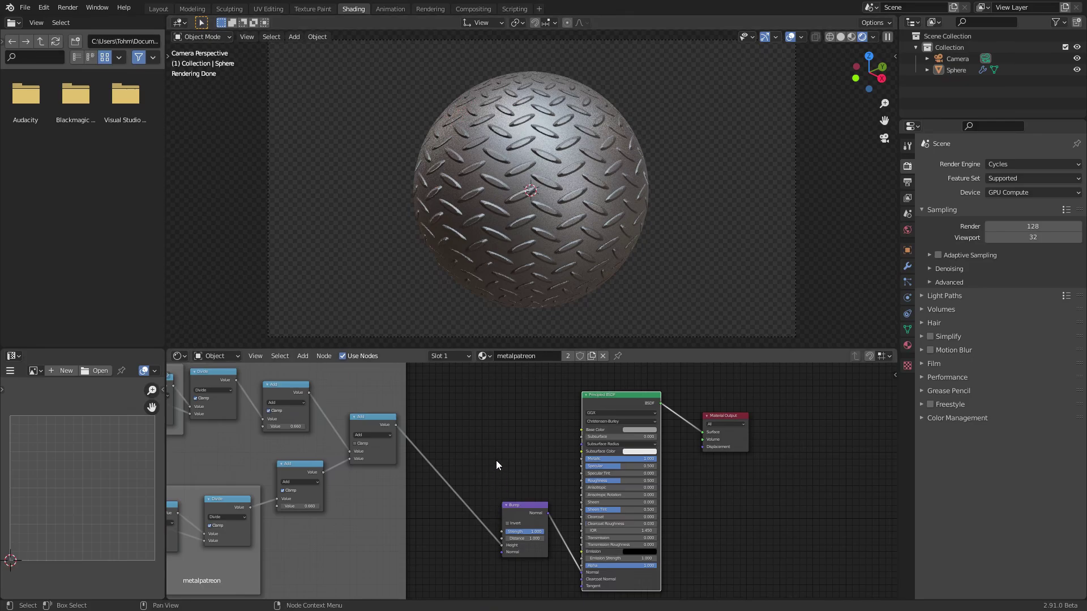
Add a Noise Texture node above the Bump branch and preview it on the sphere
scroll(496, 460, "up", 2)
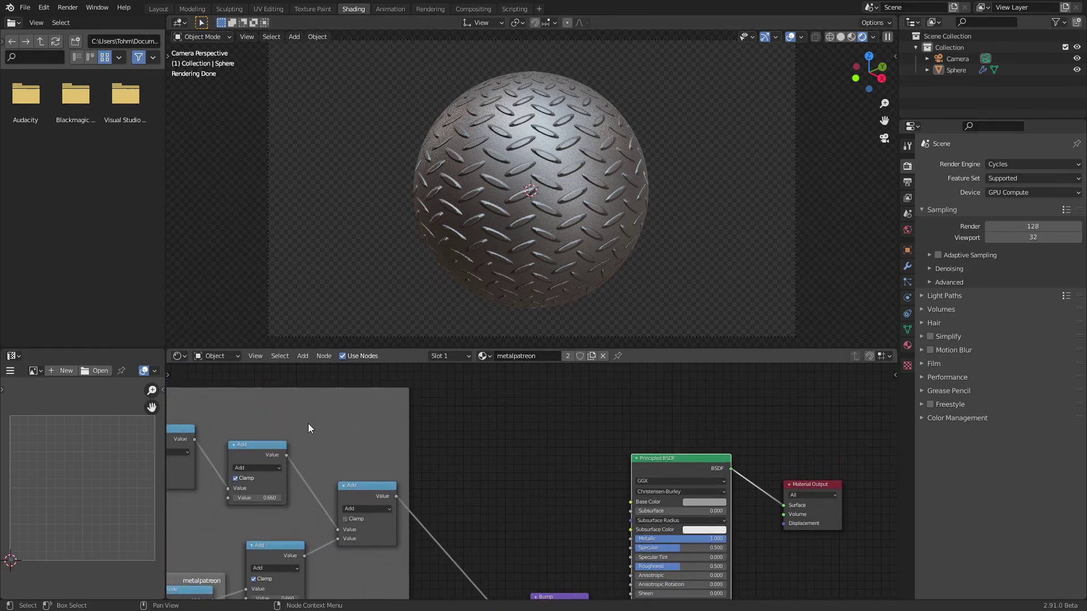
key("shift+a")
left_click(511, 395)
type("noi")
left_click(543, 412)
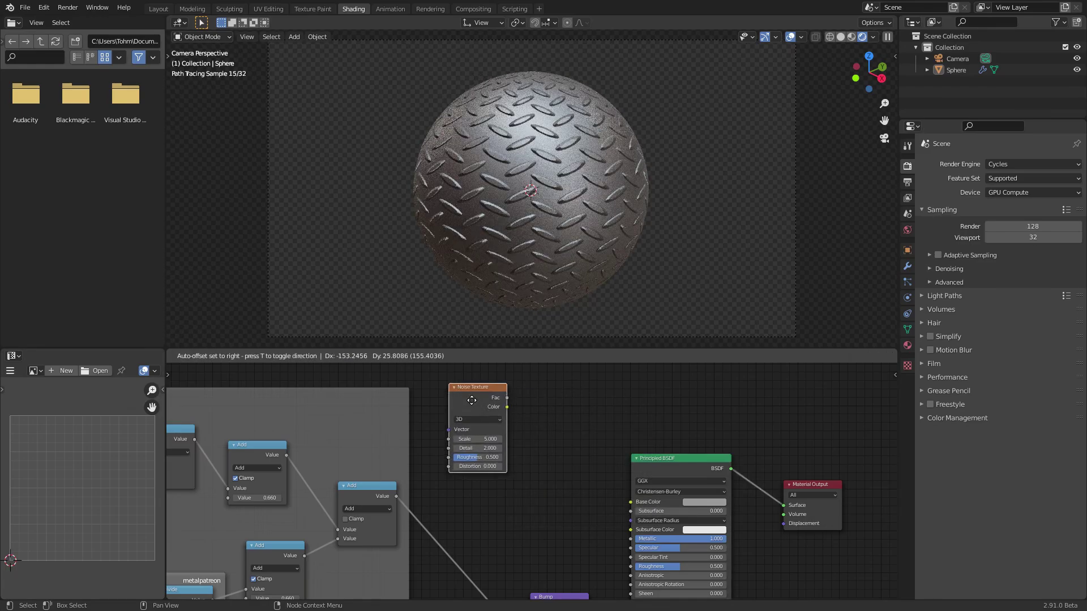
left_click(467, 394)
left_click(467, 394, "ctrl+shift")
scroll(600, 171, "up", 3)
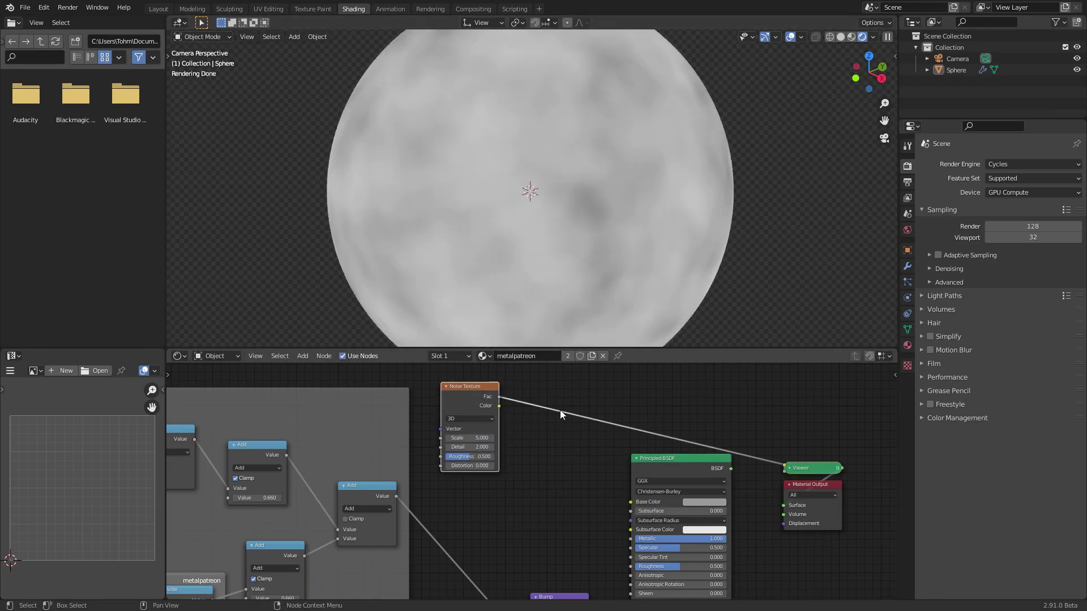
Insert a ColorRamp node on the link between the Noise Texture and the Viewer
scroll(549, 404, "up", 2)
key("shift+a")
left_click(531, 383)
type("colo")
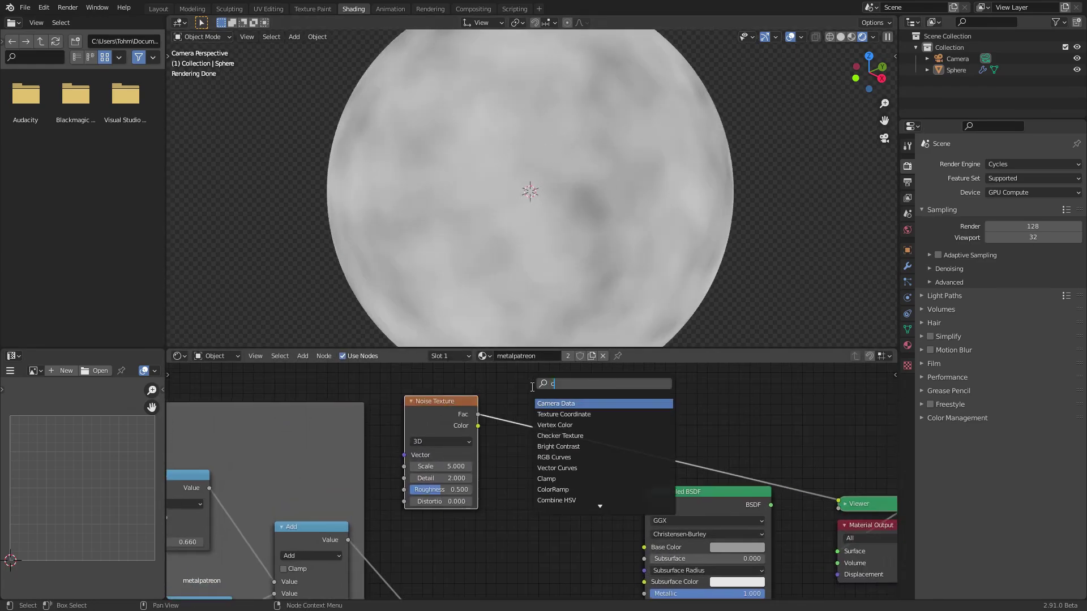
left_click(549, 413)
left_click(538, 405)
Raise the noise contrast by moving the ColorRamp's white stop to just past the middle and its black stop to 0.400
left_click_drag(528, 441, 501, 454)
left_click(555, 456)
left_click(529, 453)
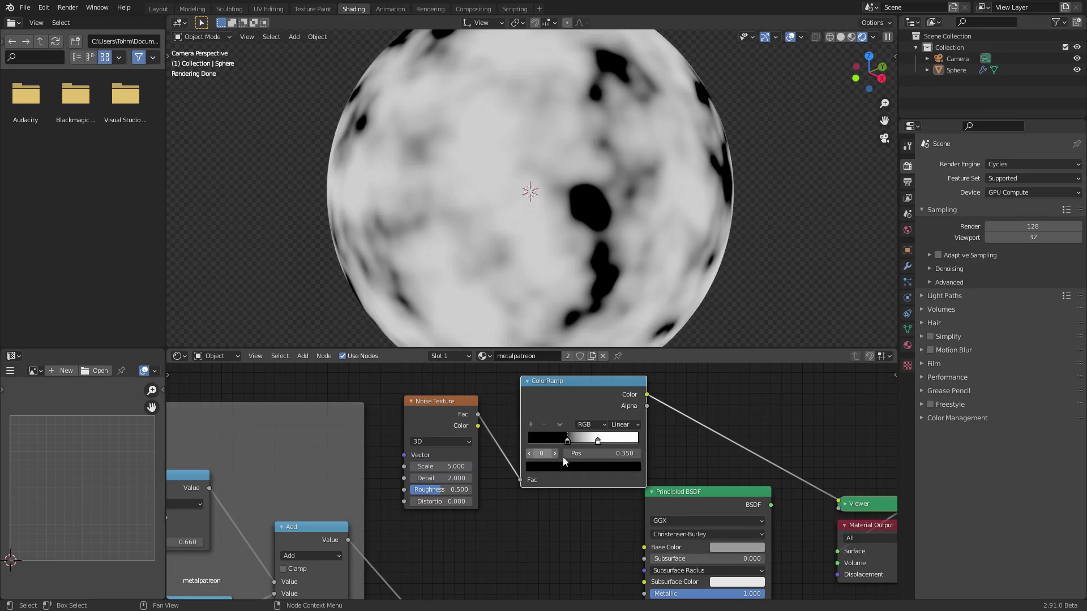
left_click_drag(567, 441, 573, 442)
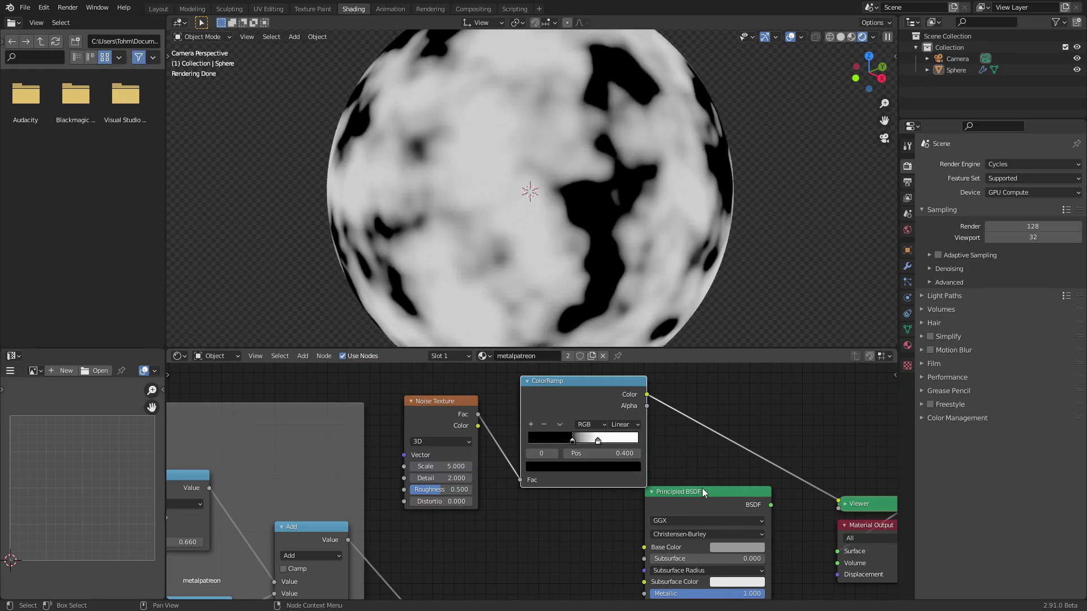
Reposition the Principled BSDF and ColorRamp nodes slightly to separate them in the node layout
left_click_drag(701, 497, 707, 498)
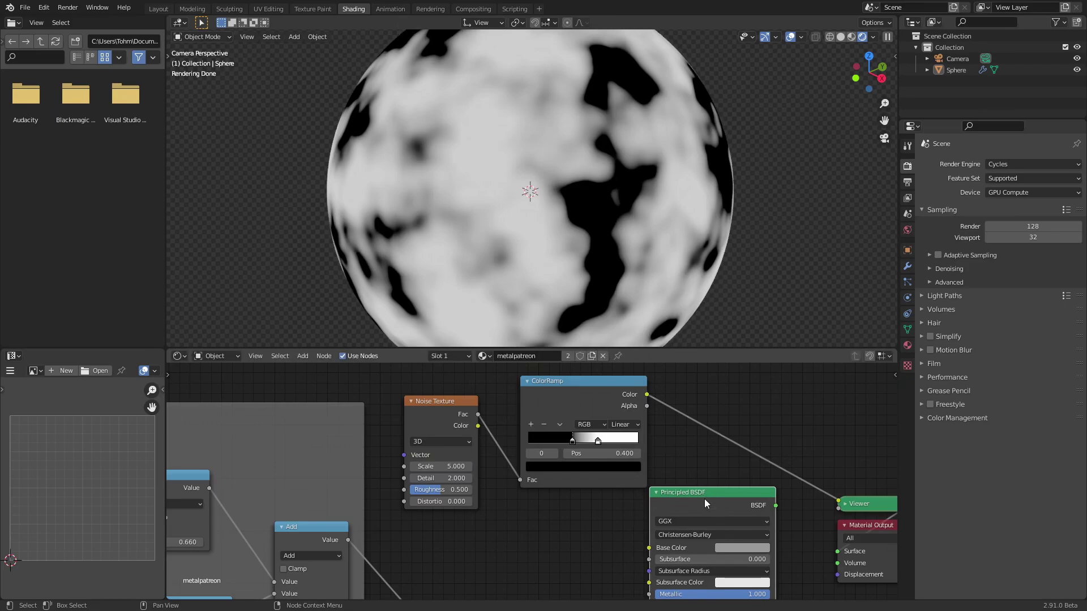
scroll(666, 479, "down", 2)
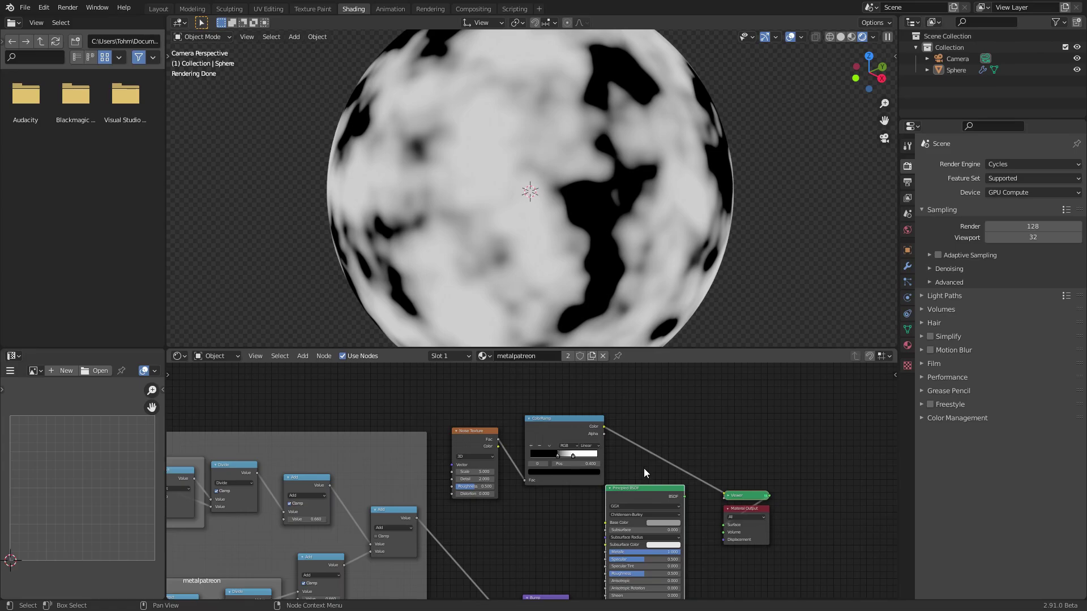
scroll(644, 468, "up", 2)
left_click_drag(556, 398, 540, 405)
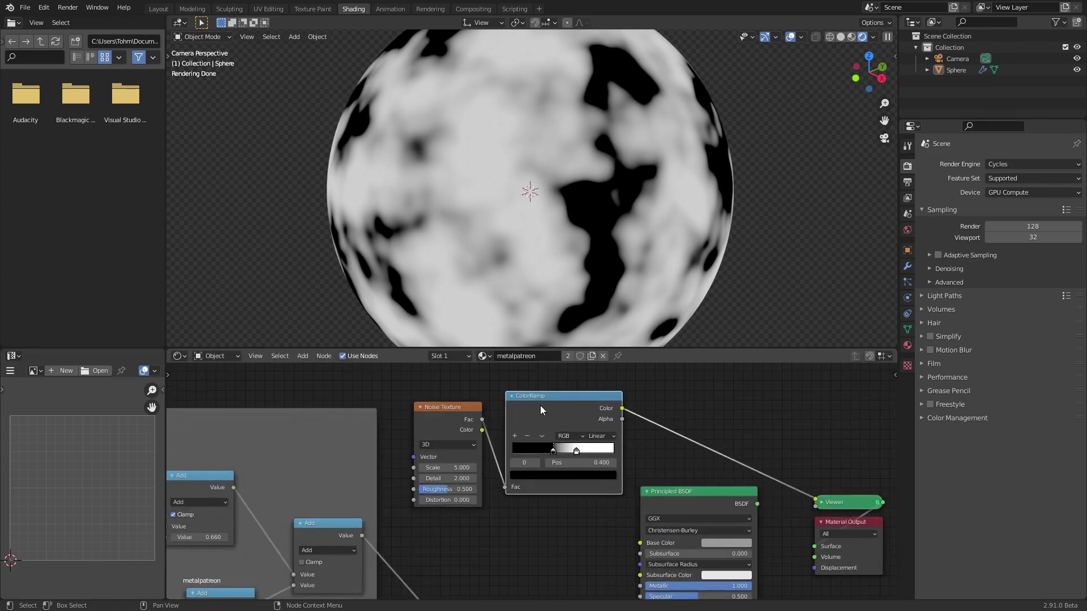
Set the Noise Texture's Scale to 25, Detail to 16 and Roughness to 1
scroll(541, 408, "up", 2)
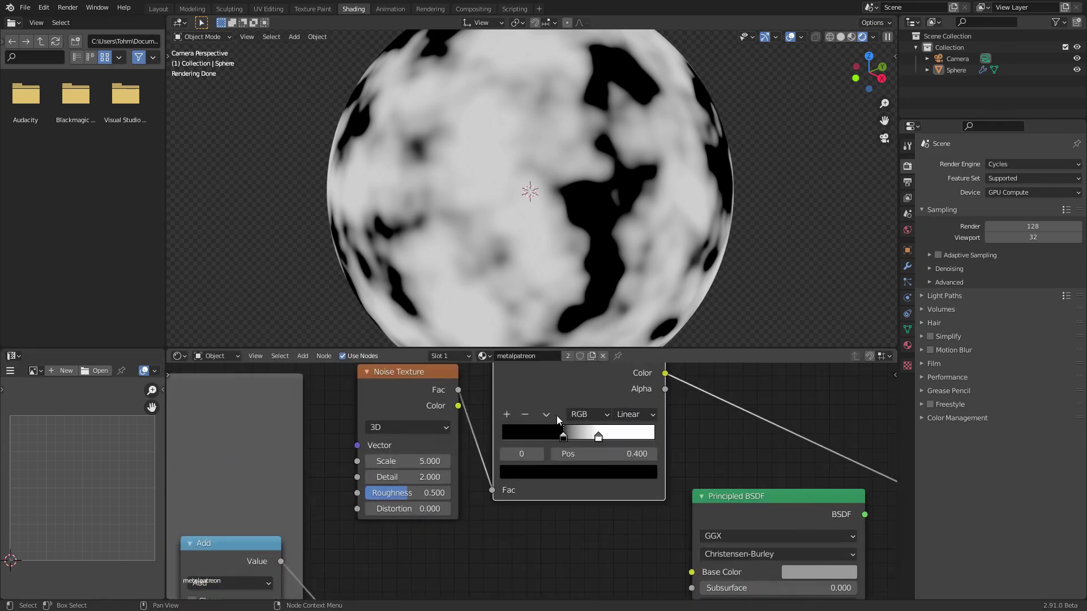
middle_click_drag(596, 437, 598, 478)
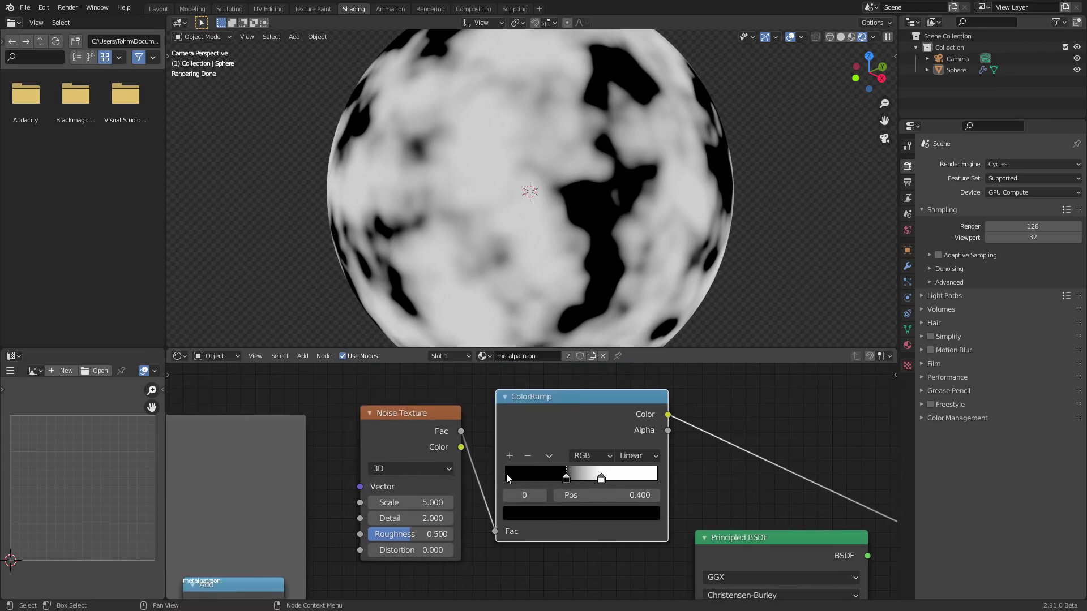
left_click(411, 503)
type("25")
key("Return")
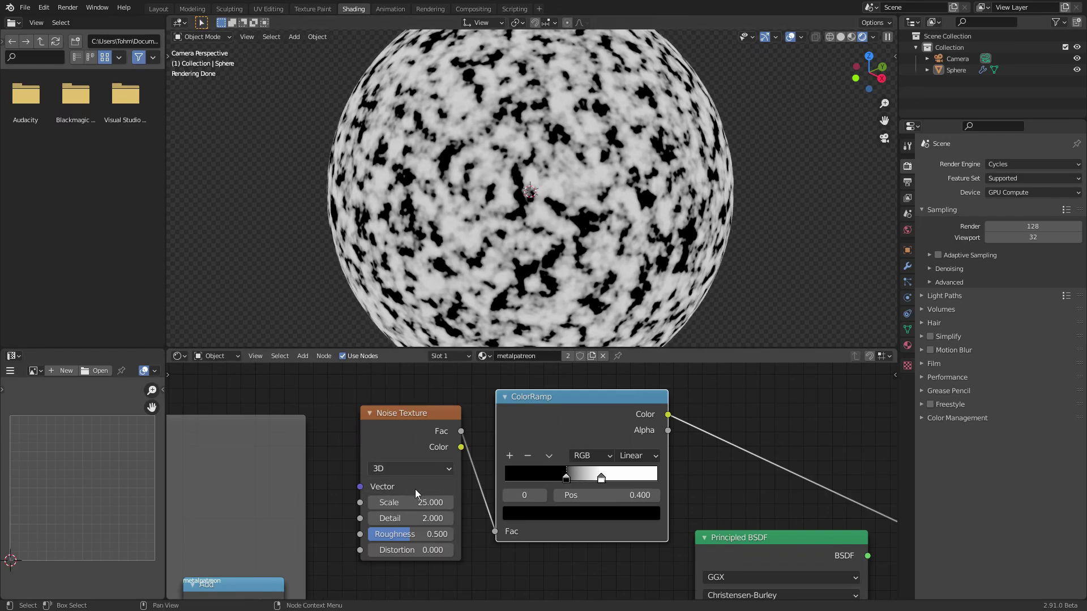
left_click_drag(403, 518, 447, 534)
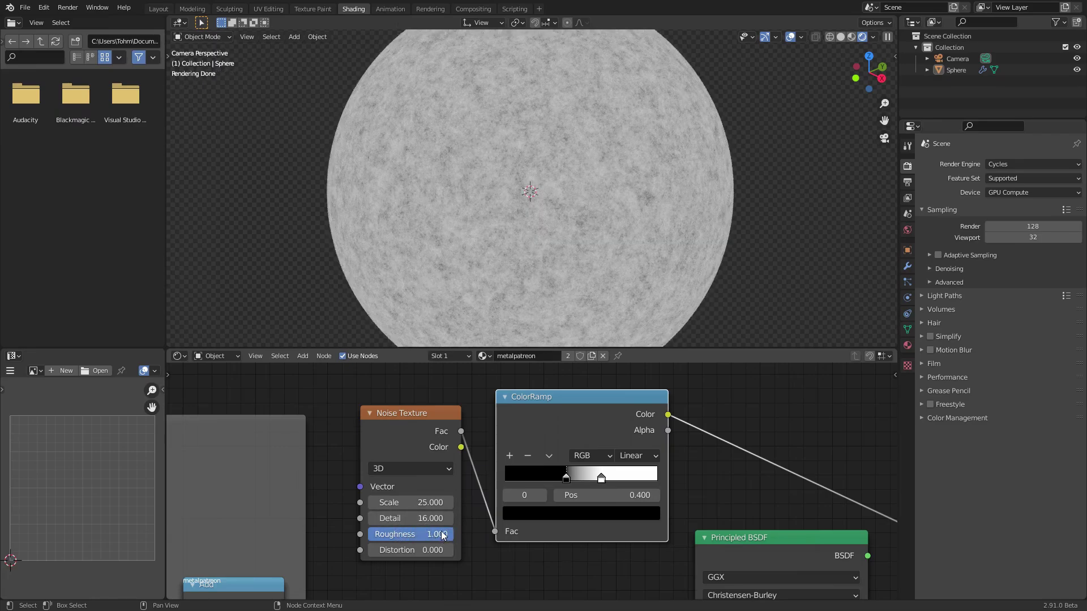
Move the Principled BSDF, Viewer and Material Output nodes farther away from the ColorRamp to make room
scroll(532, 481, "down", 2)
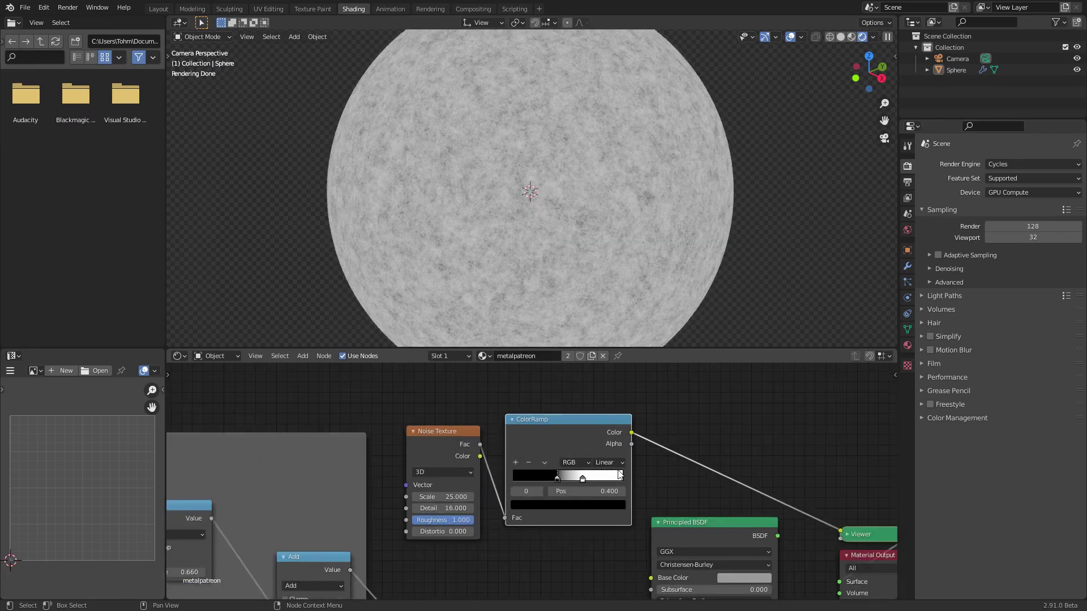
middle_click_drag(619, 474, 525, 435)
scroll(589, 451, "down", 2)
middle_click_drag(590, 451, 455, 405)
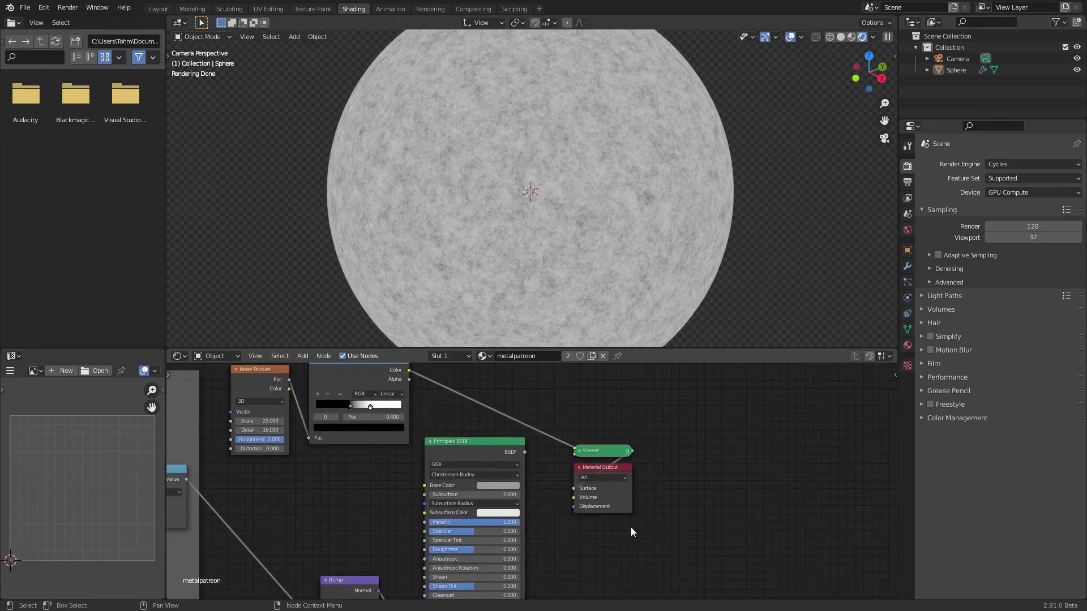
left_click_drag(630, 531, 646, 416)
scroll(521, 447, "up", 1)
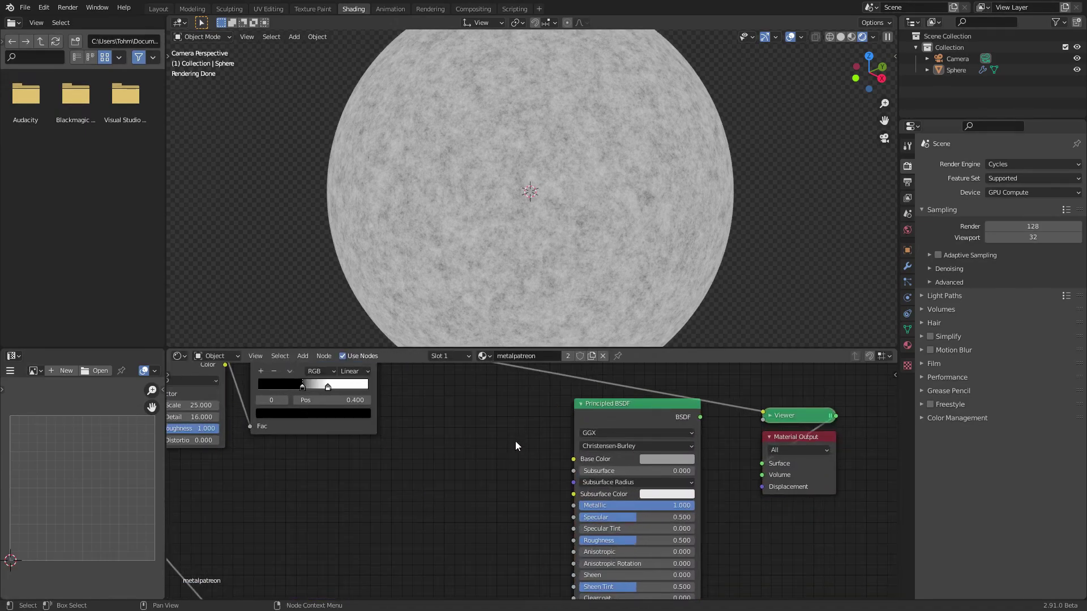
Connect the ColorRamp's Color output to the Principled BSDF's Roughness and preview the shader on the sphere
scroll(516, 442, "up", 2, "shift")
left_click_drag(376, 390, 572, 578)
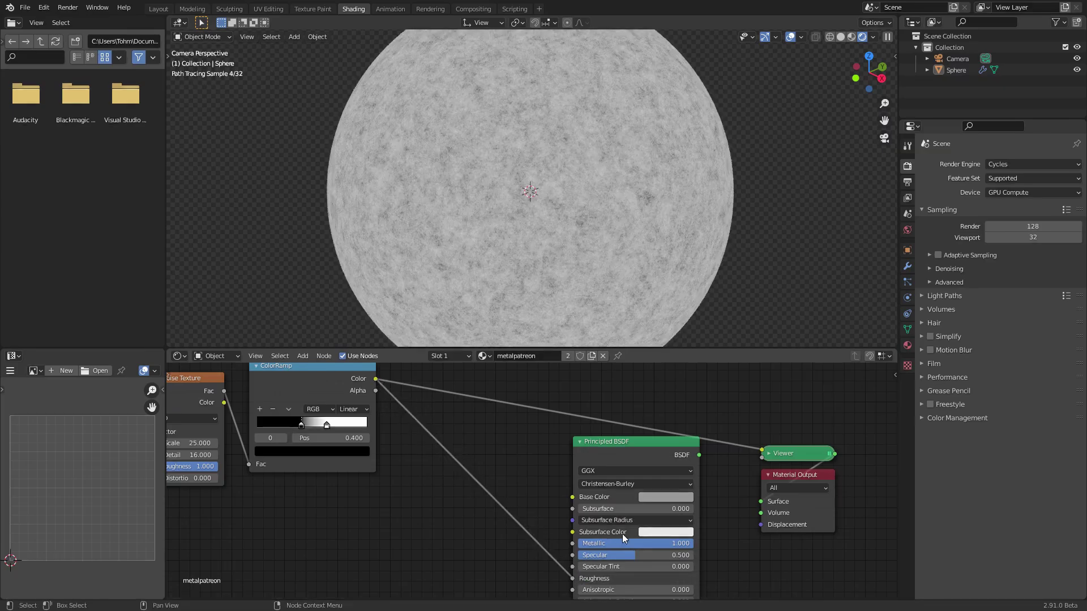
left_click(645, 451, "ctrl+shift")
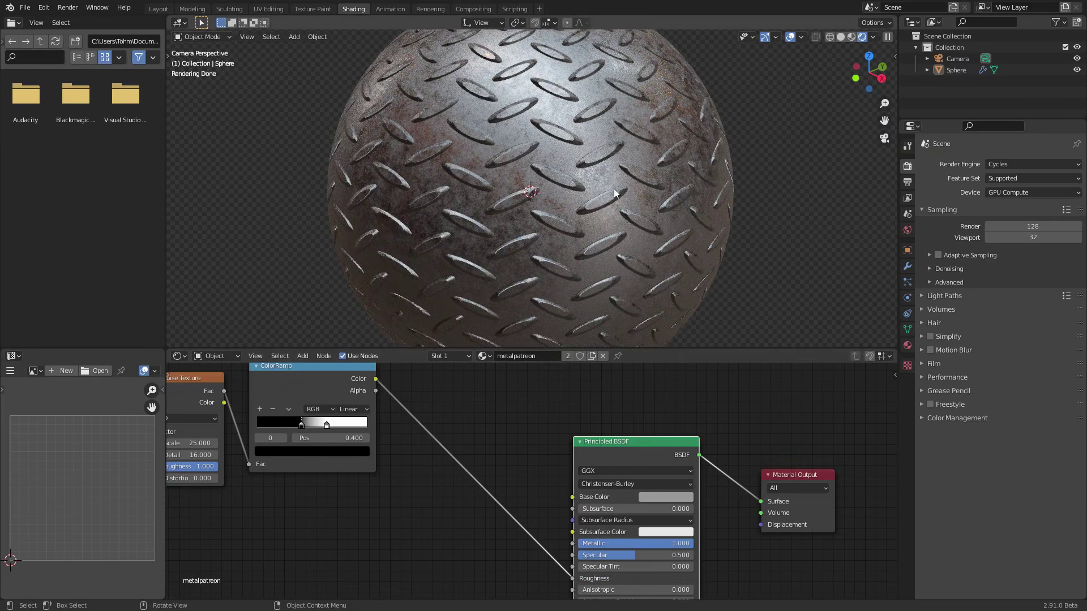
scroll(568, 164, "down", 3)
scroll(567, 166, "up", 4)
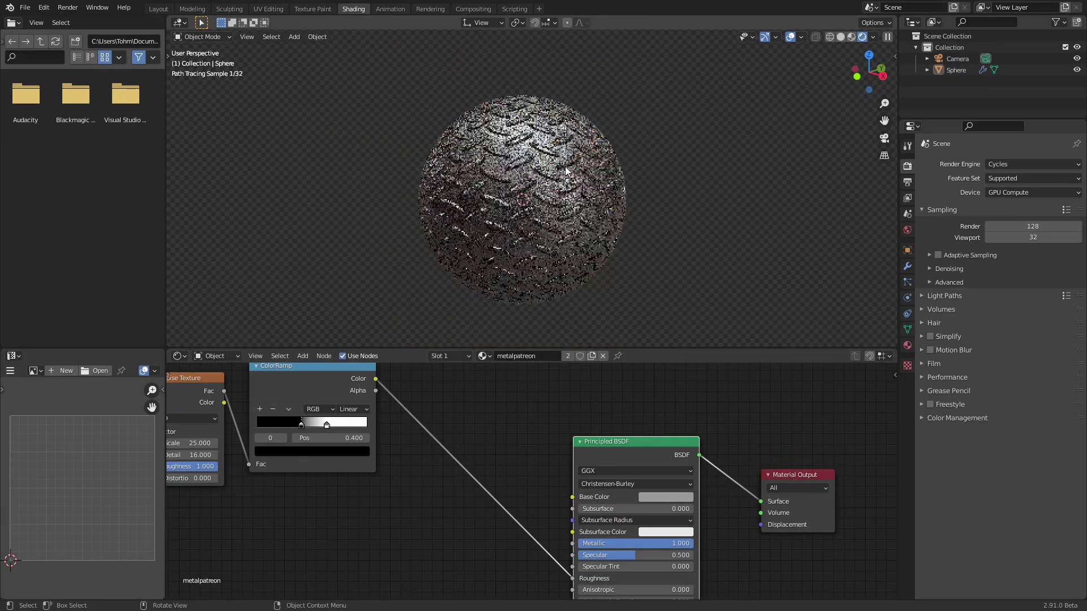
mouse_move(559, 177)
middle_mouse_down()
mouse_move(530, 201)
mouse_move(561, 191)
middle_mouse_up()
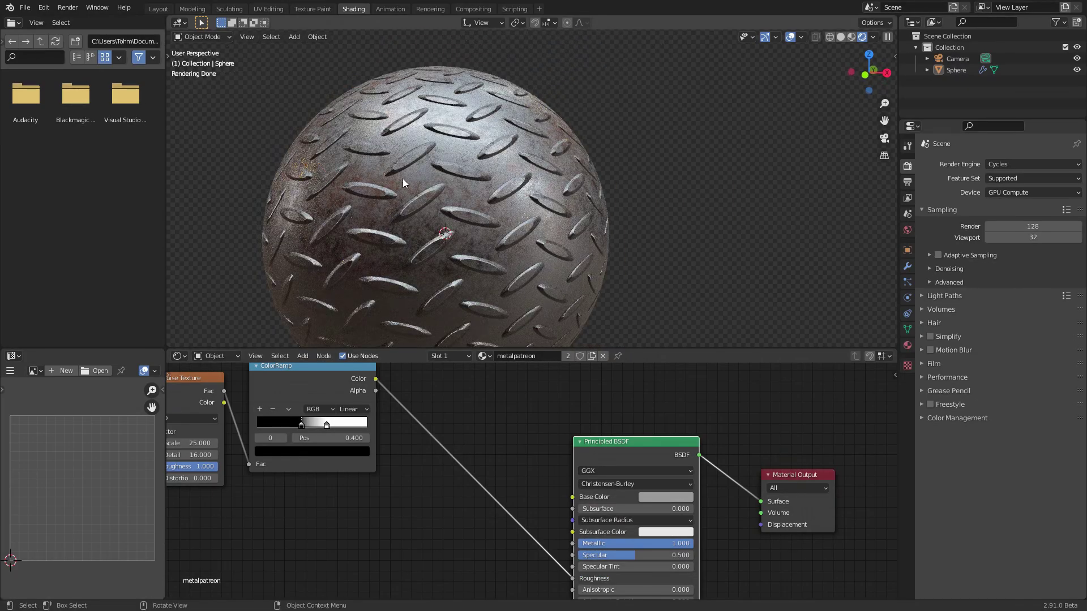
Lighten the ColorRamp's black stop to a grey with a V of about 0.538 and check the surface up close
middle_click_drag(291, 460, 458, 484)
scroll(458, 484, "up", 2)
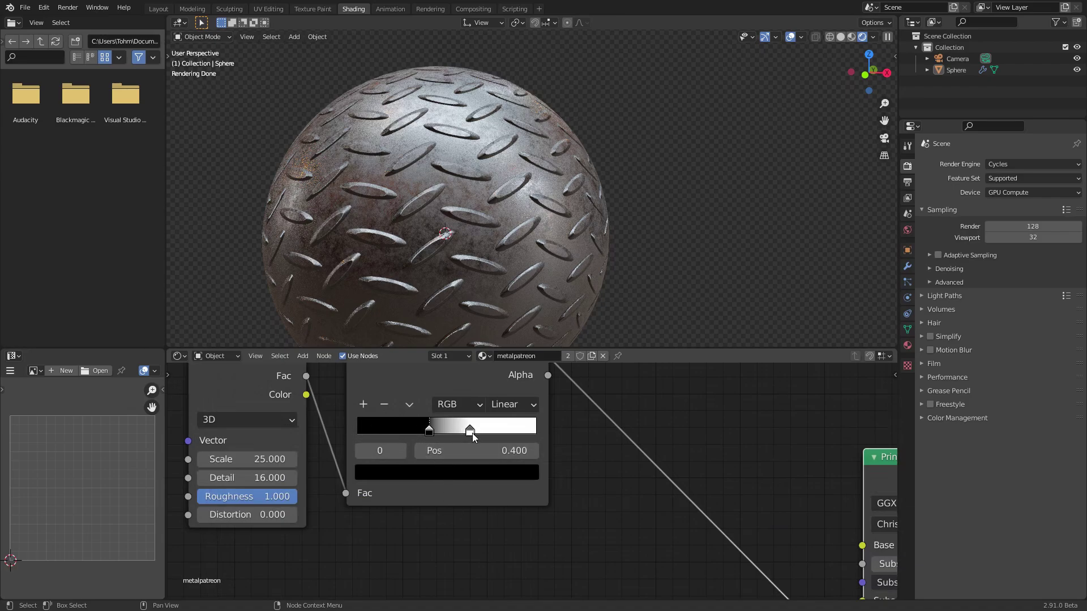
left_click(436, 473)
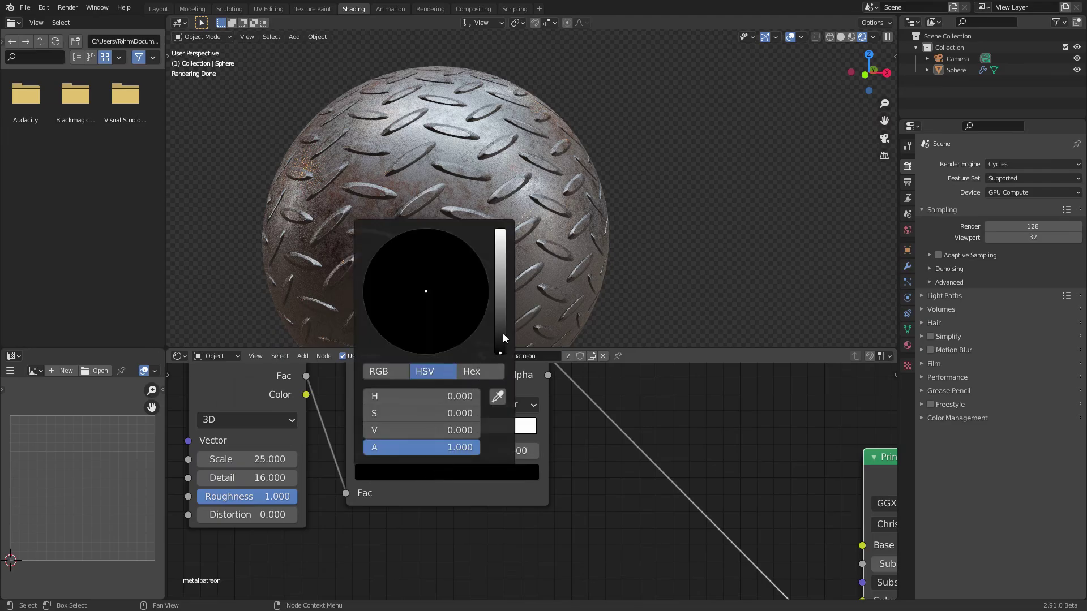
left_click_drag(501, 337, 500, 286)
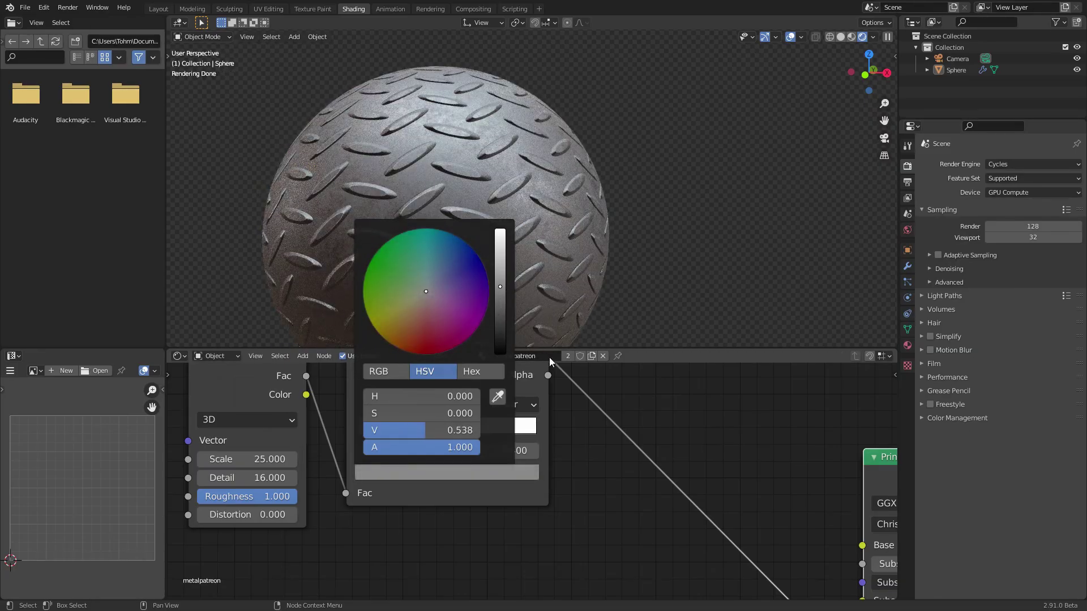
scroll(580, 239, "up", 3)
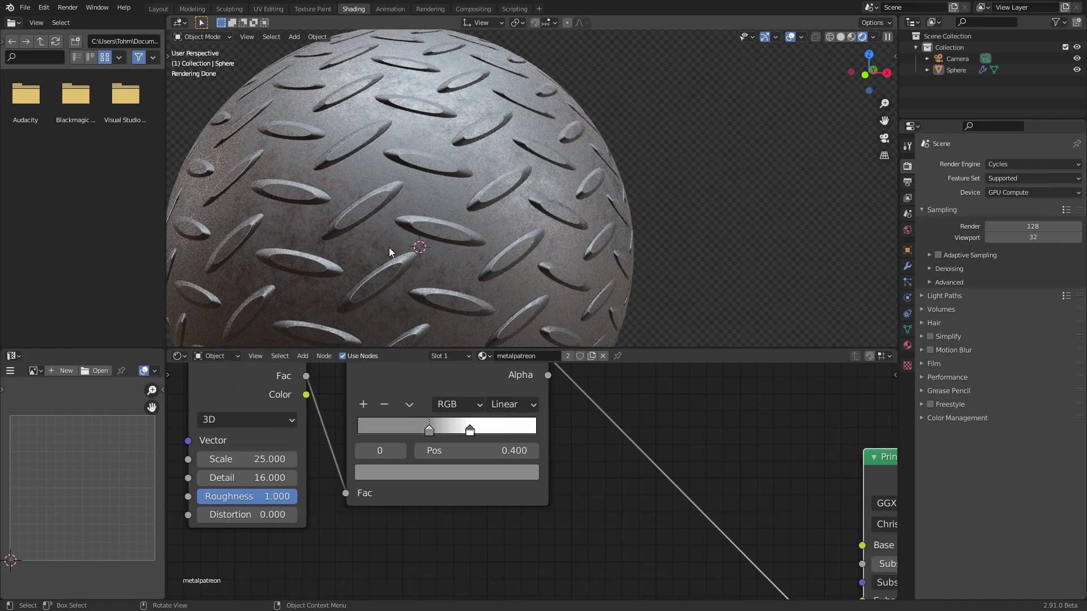
middle_click_drag(480, 219, 467, 246)
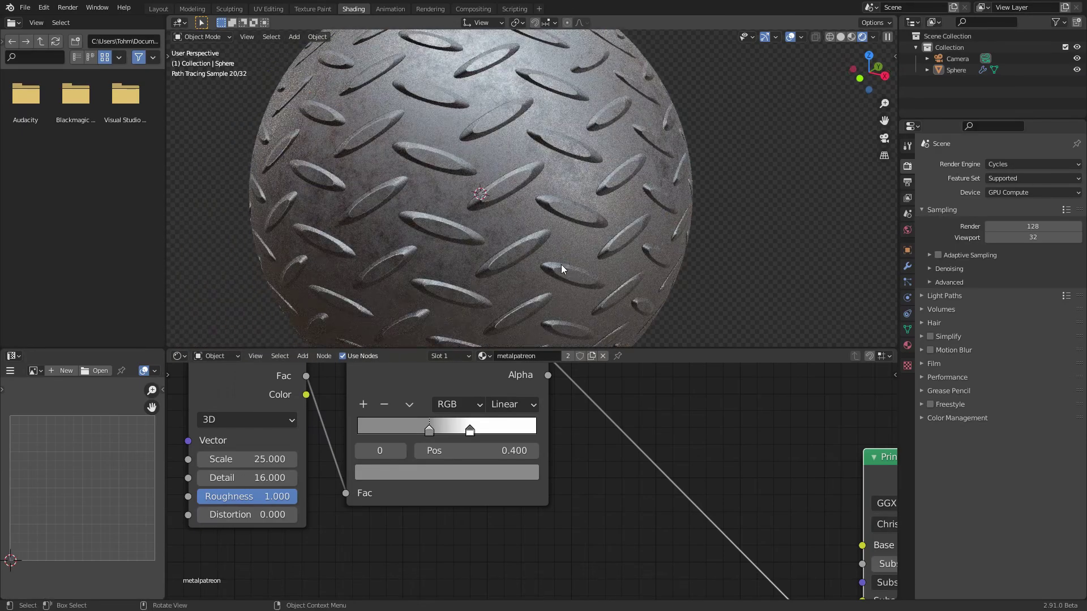
Connect the Noise Texture's Fac output to the Principled BSDF's Base Color and check the whole sphere
scroll(625, 425, "down", 2)
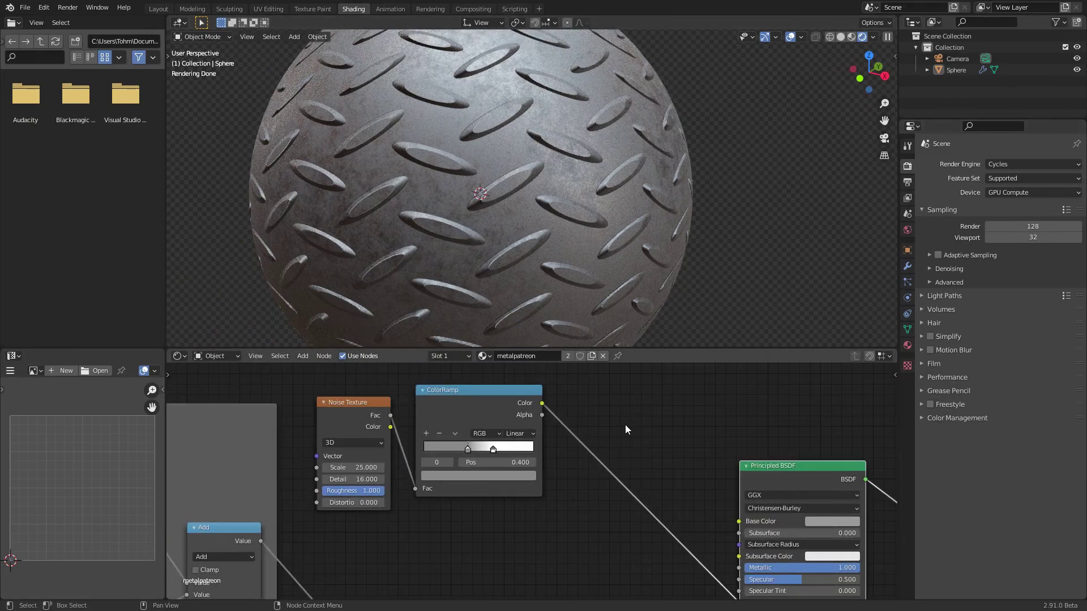
scroll(621, 440, "down", 3)
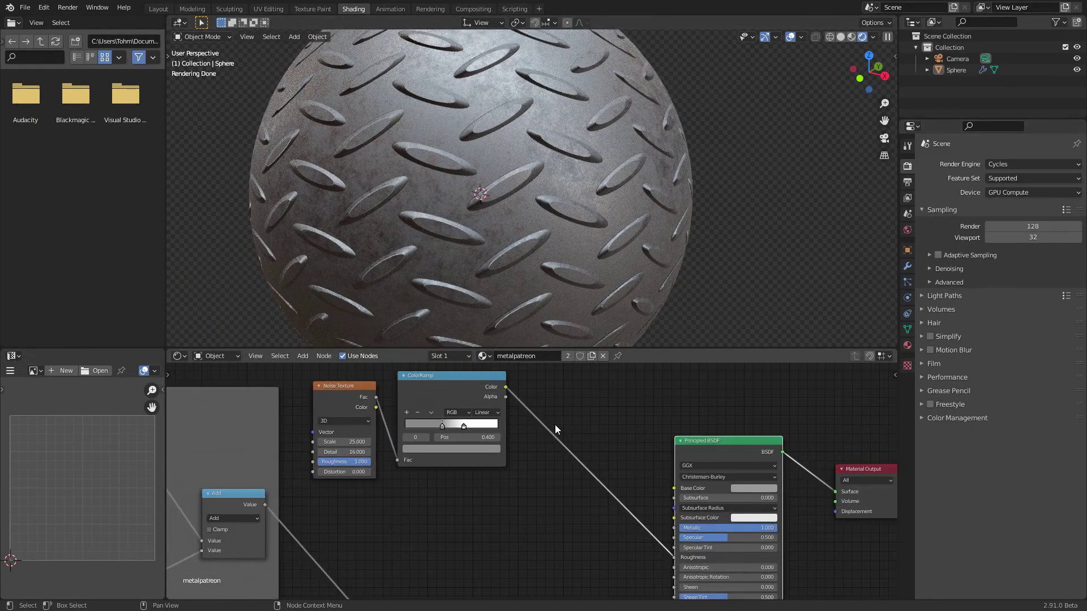
left_click_drag(377, 398, 673, 489)
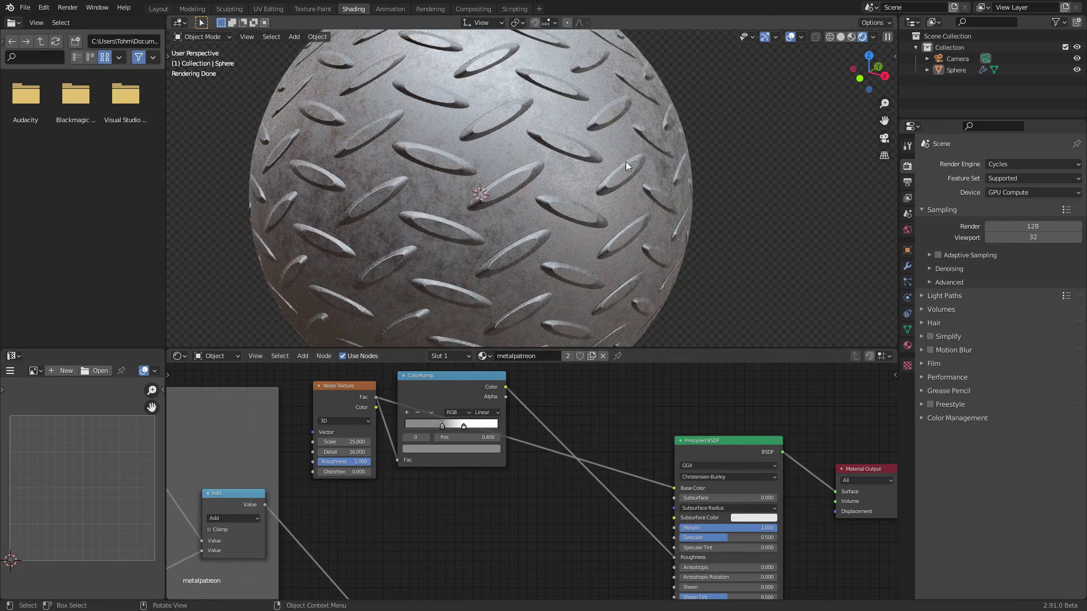
scroll(473, 142, "down", 4)
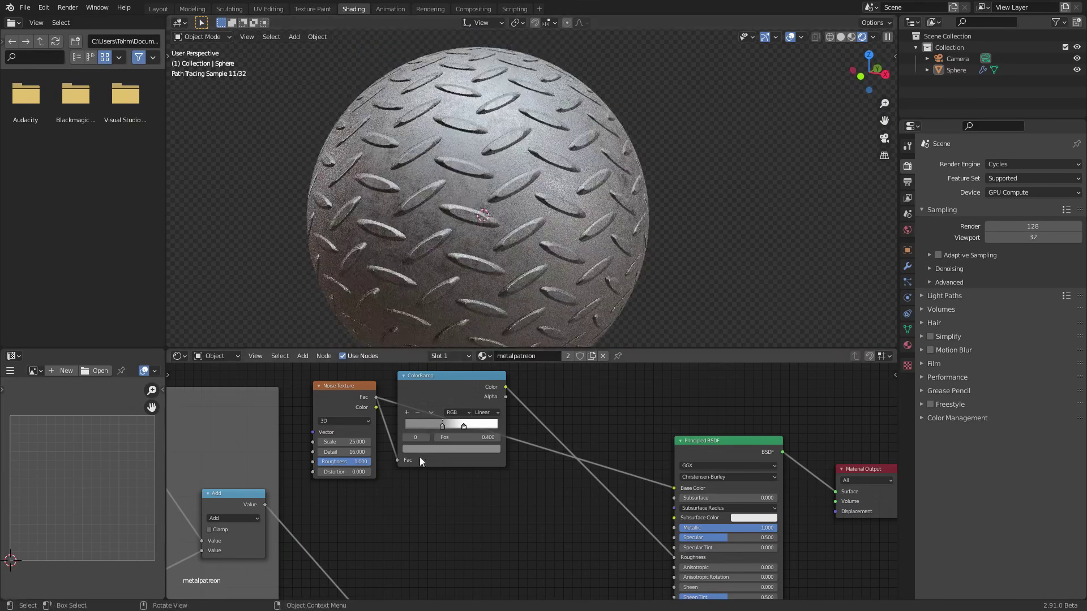
Move the ColorRamp down and insert a Math node set to Subtract between the Noise Texture's Fac and the Base Color
left_click_drag(444, 383, 446, 467)
scroll(454, 406, "up", 1)
key("shift+a")
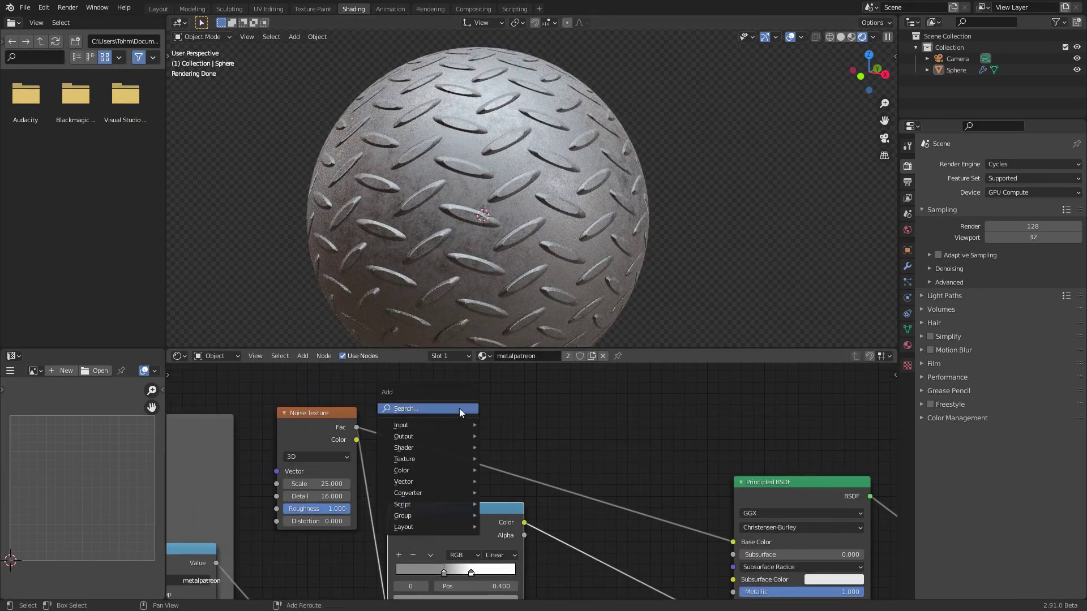
left_click(459, 409)
type("math")
key("Return")
left_click(473, 440)
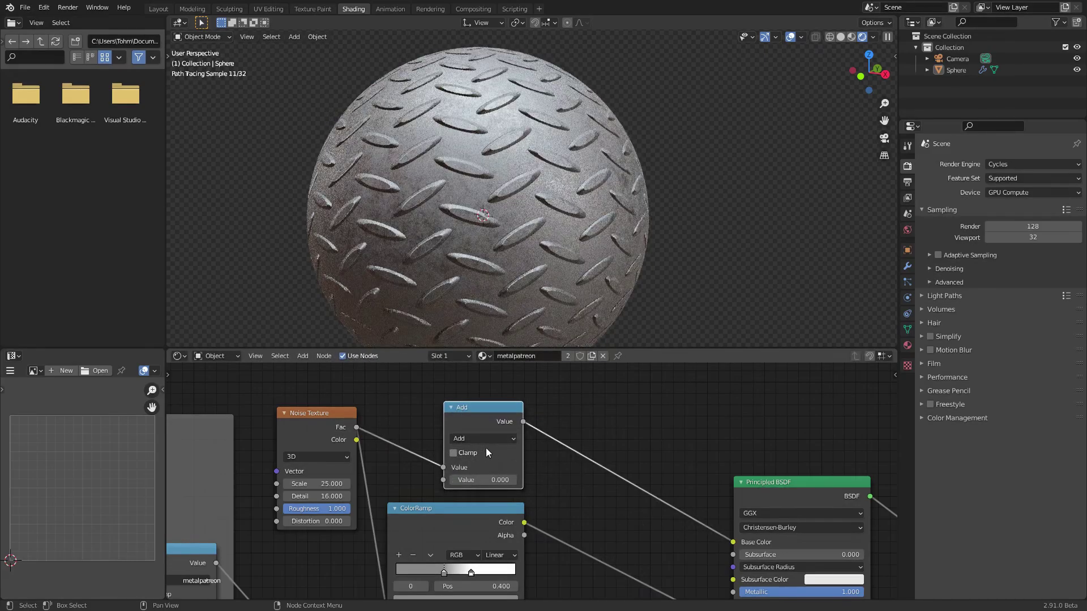
left_click(480, 438)
left_click(465, 483)
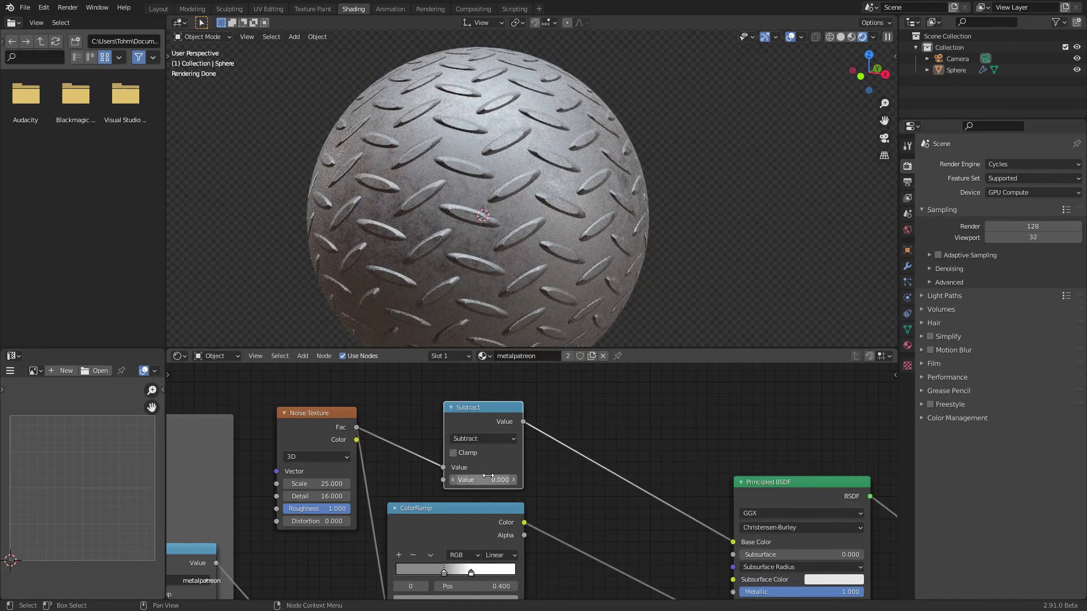
Set the Subtract node's second value to 0.370 to darken the base colour, and view the sphere through the camera
mouse_move(481, 480)
left_mouse_down()
mouse_move(460, 480)
mouse_move(473, 480)
left_mouse_up()
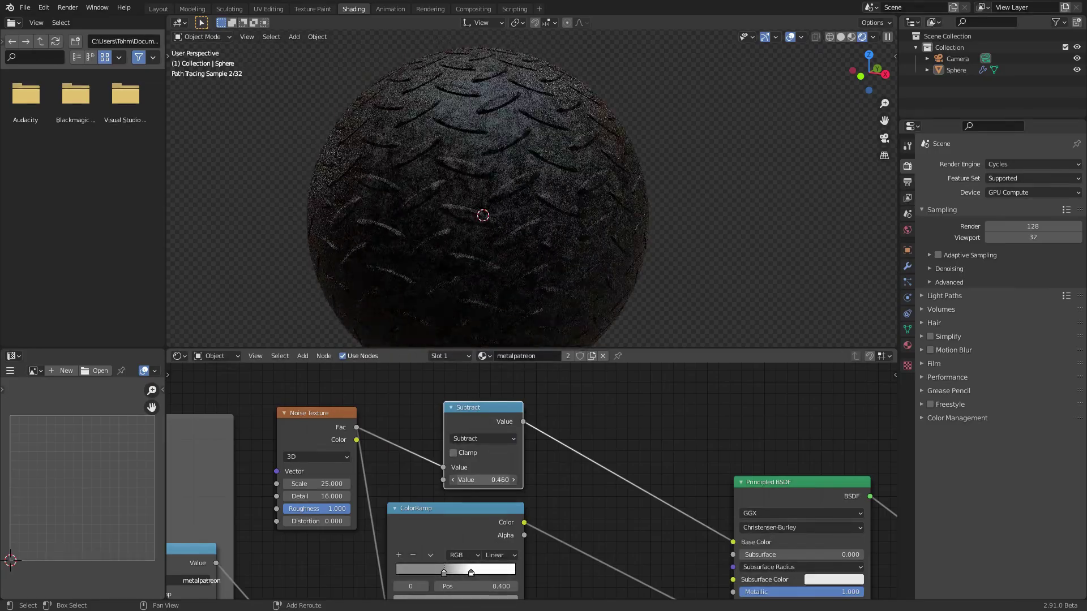
scroll(505, 177, "up", 2)
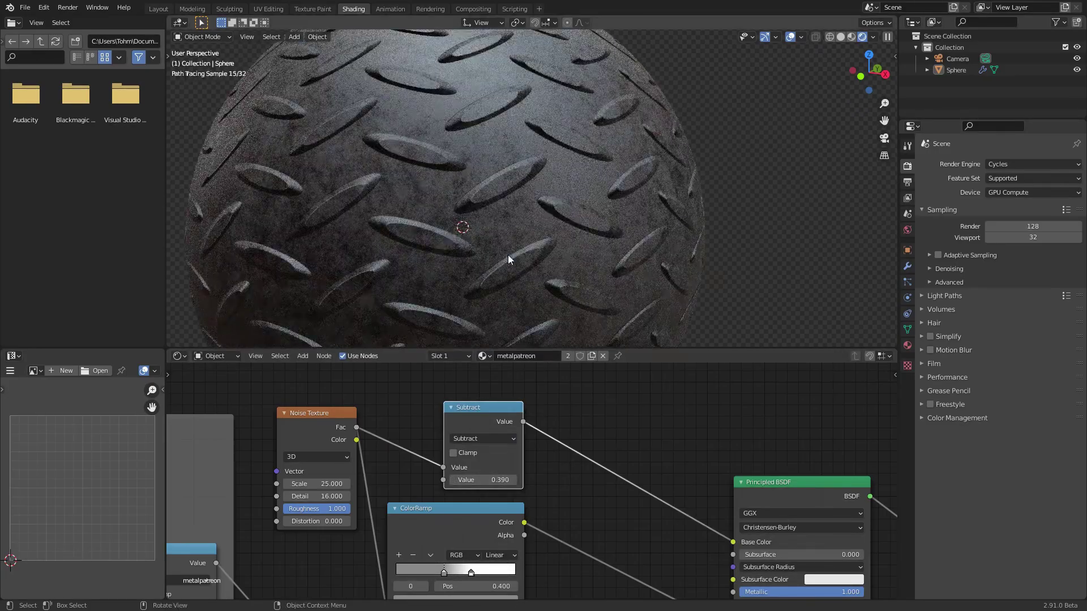
left_click_drag(475, 480, 471, 480)
scroll(522, 129, "down", 3)
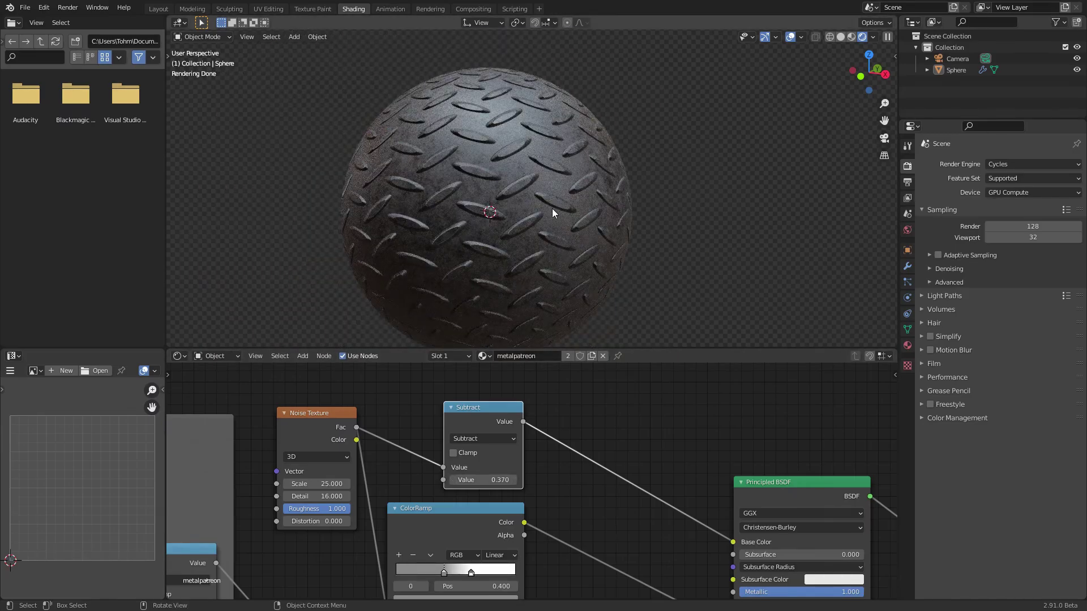
left_click(885, 138)
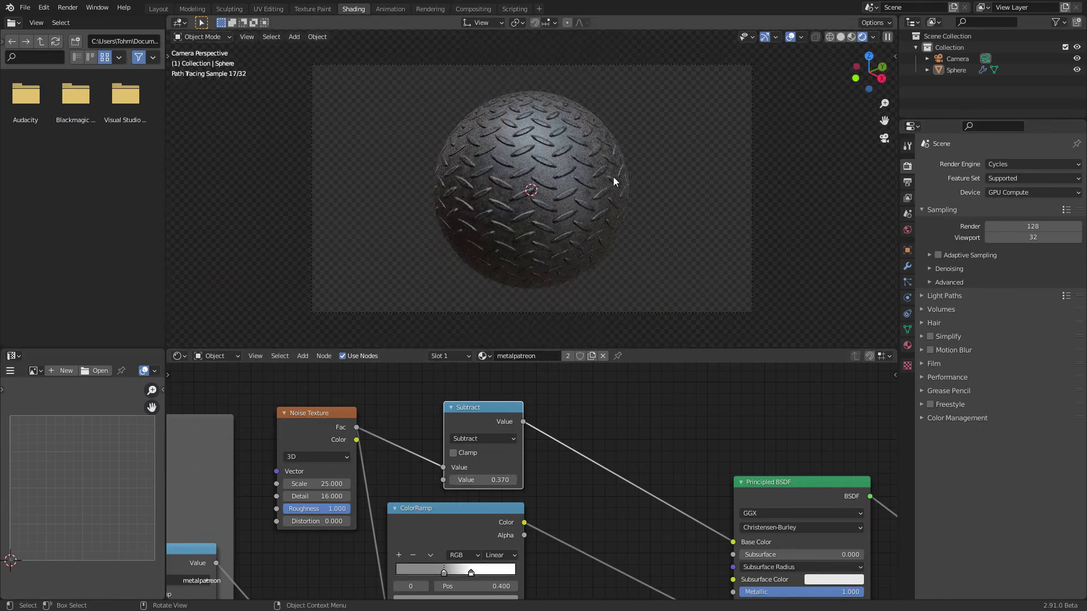
Set the Value node that drives the pattern's scale at the start of the node tree to 6
scroll(709, 440, "down", 3)
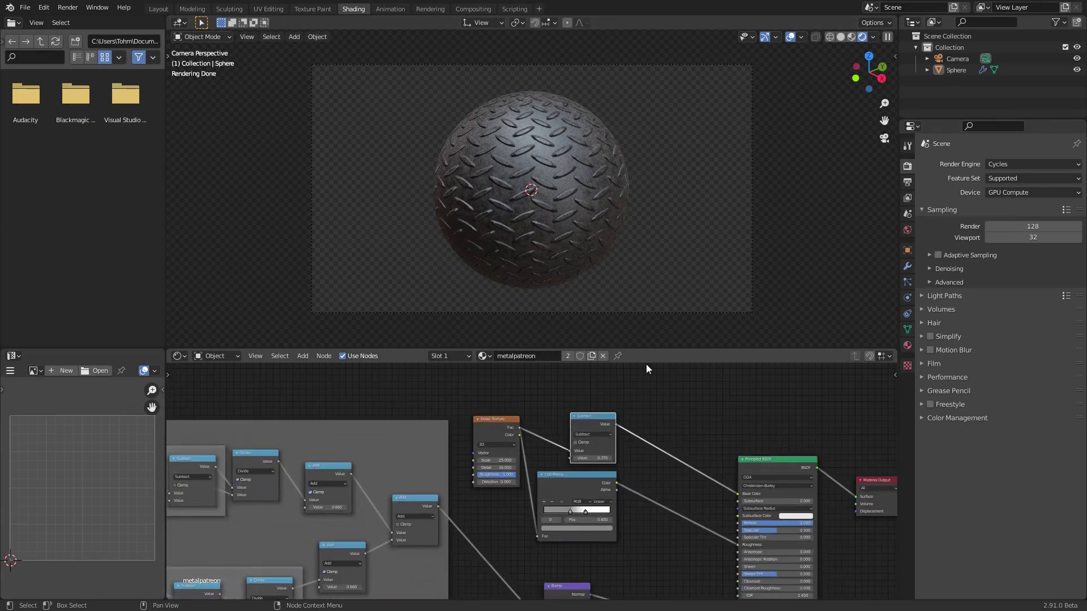
scroll(522, 490, "down", 2)
middle_click_drag(372, 470, 580, 493)
scroll(581, 497, "up", 4)
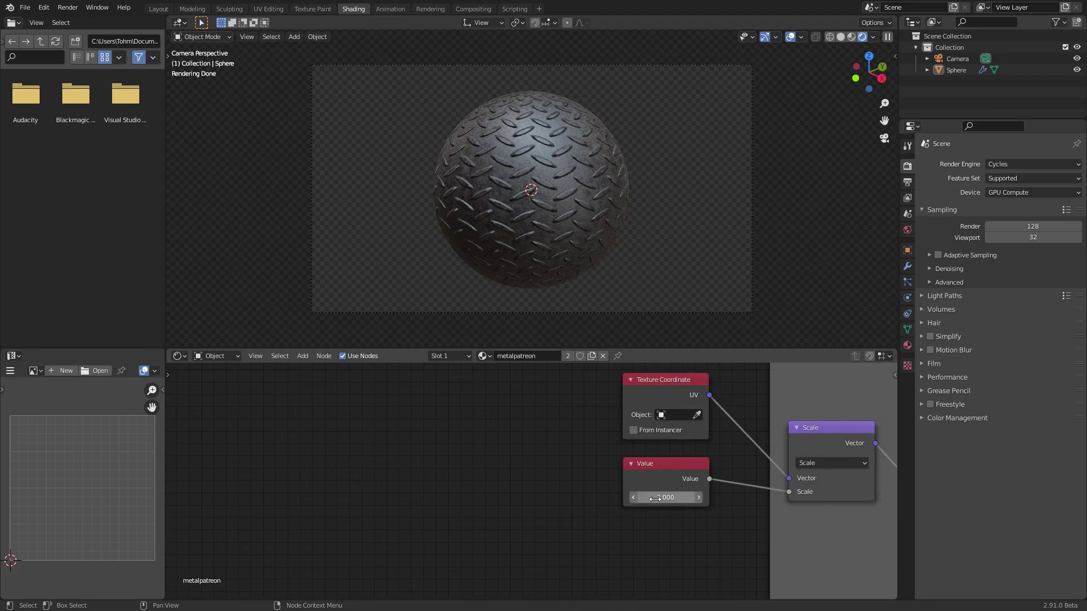
left_click(651, 496)
type("6")
key("Return")
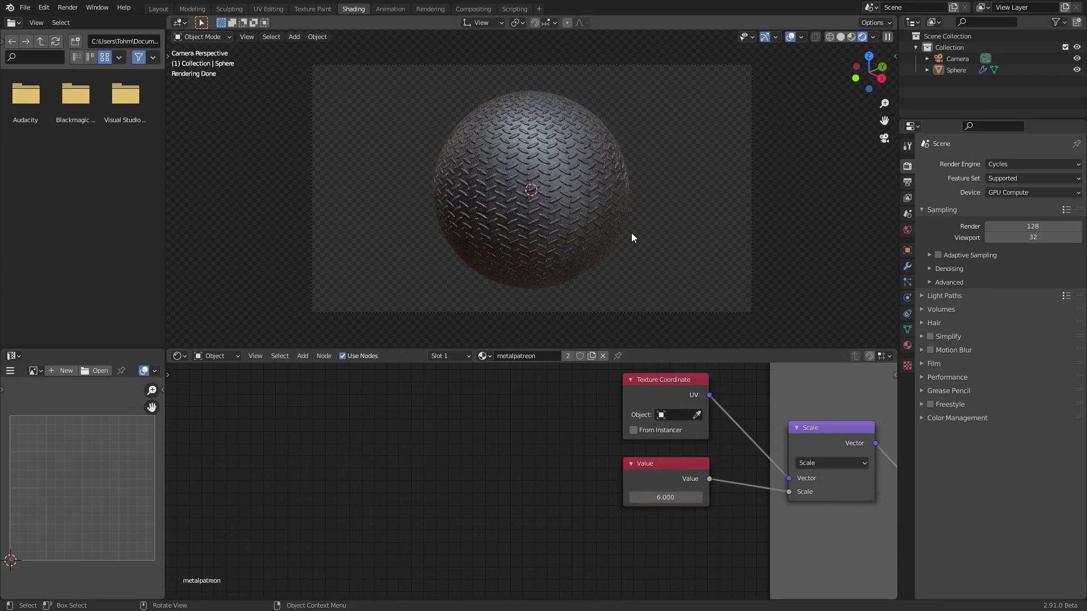
Look over the whole node tree through to the Material Output and save the file
scroll(568, 442, "down", 4)
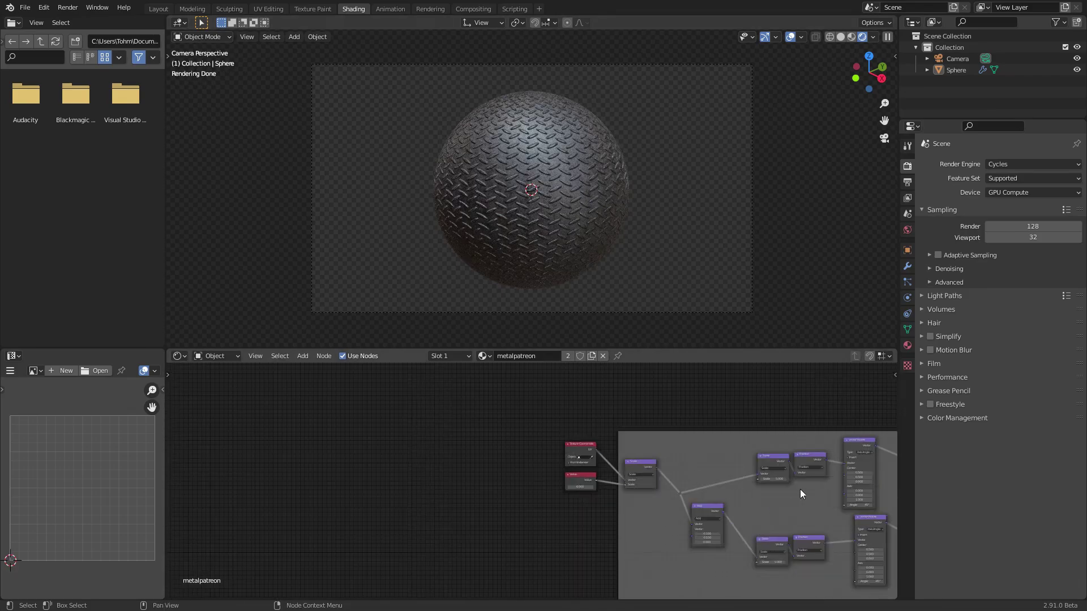
scroll(800, 489, "up", 3)
middle_click_drag(800, 489, 301, 399)
middle_click_drag(707, 431, 317, 467)
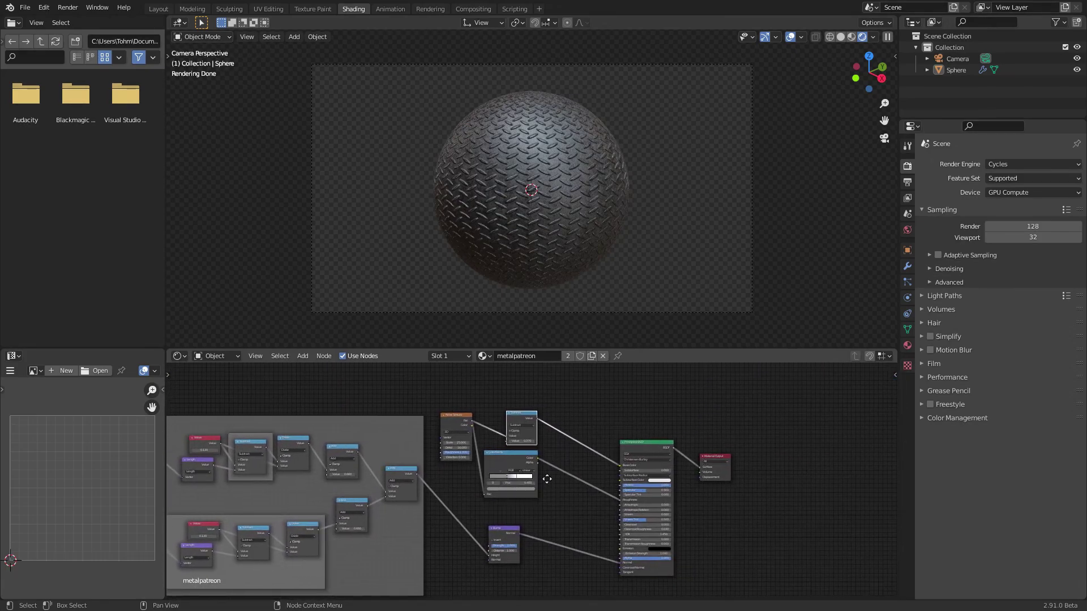
middle_click_drag(543, 478, 435, 478)
scroll(560, 139, "up", 4)
scroll(528, 126, "up", 2)
key("ctrl+s")
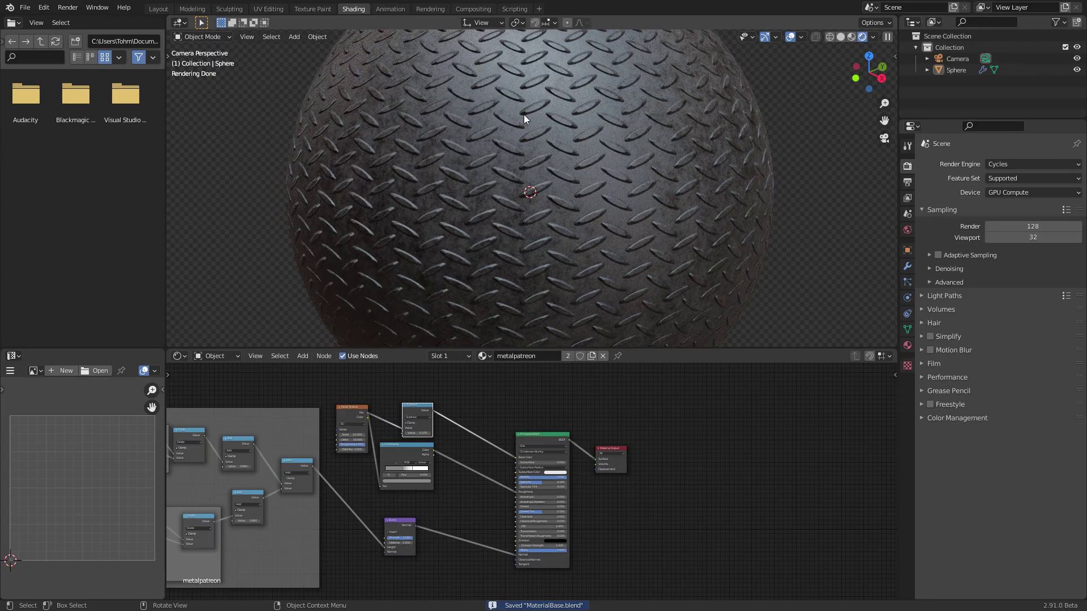
Examine the diamond-plate surface up close, the full sphere in the camera frame, and the material's node tree
scroll(526, 113, "up", 4)
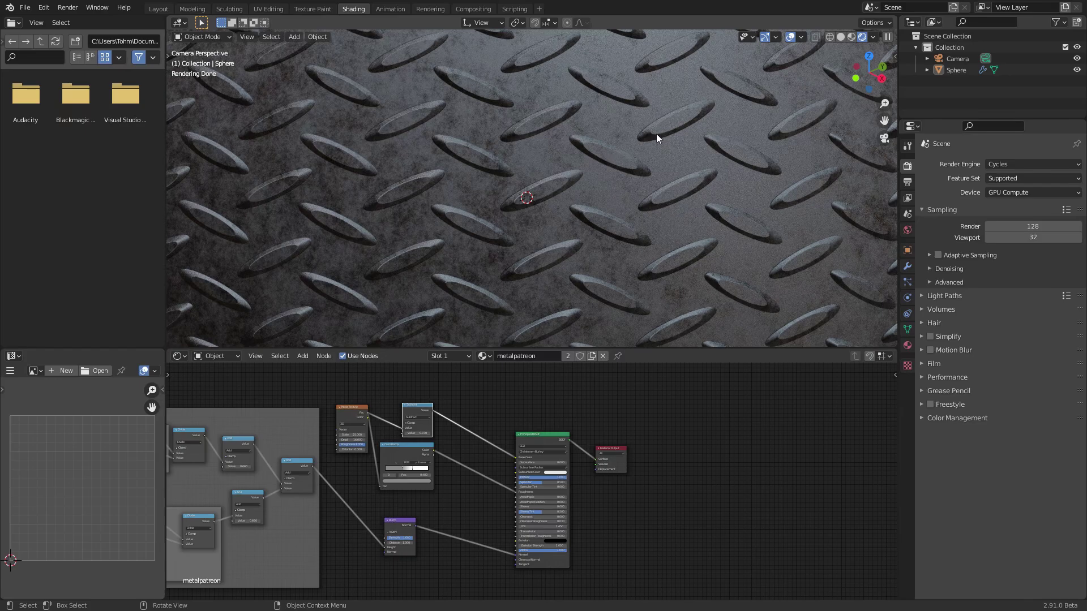
left_click(625, 270)
key("Home")
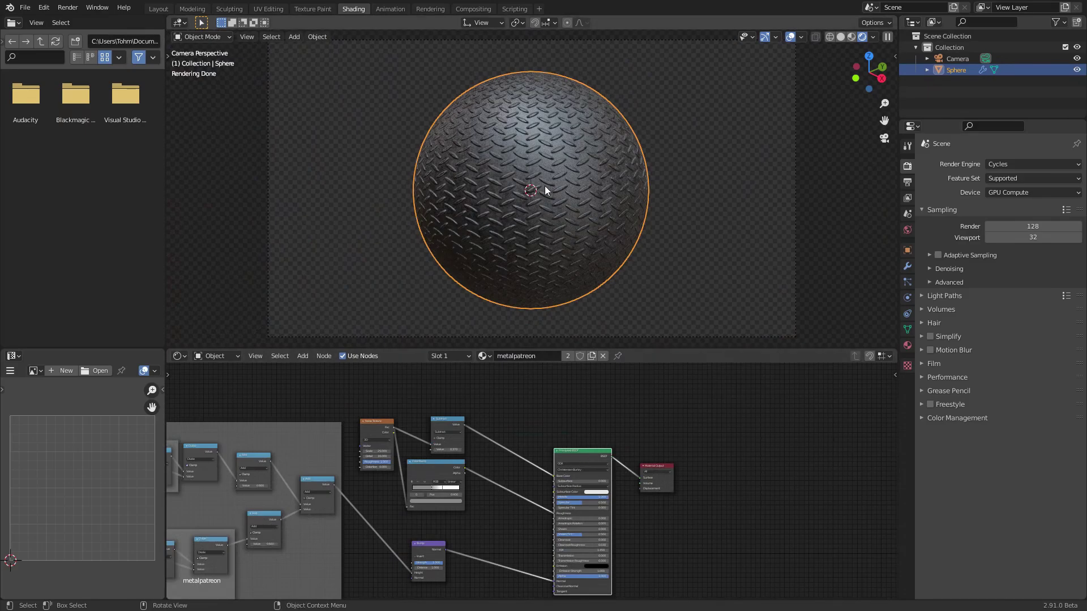
middle_click_drag(299, 495, 765, 456)
middle_click_drag(256, 450, 547, 466)
middle_click_drag(798, 458, 157, 482)
Add a plane to the scene, scale it up well beyond the camera frame and move it -1 on Z beneath the sphere
key("shift+a")
mouse_move(573, 140)
left_click(623, 140)
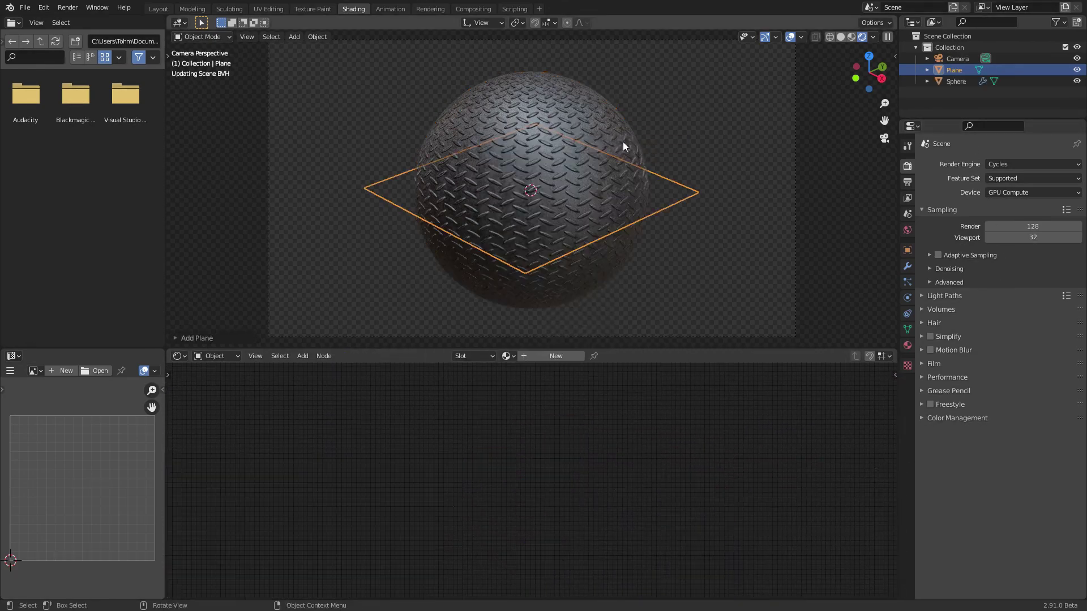
key("s")
left_click(785, 163)
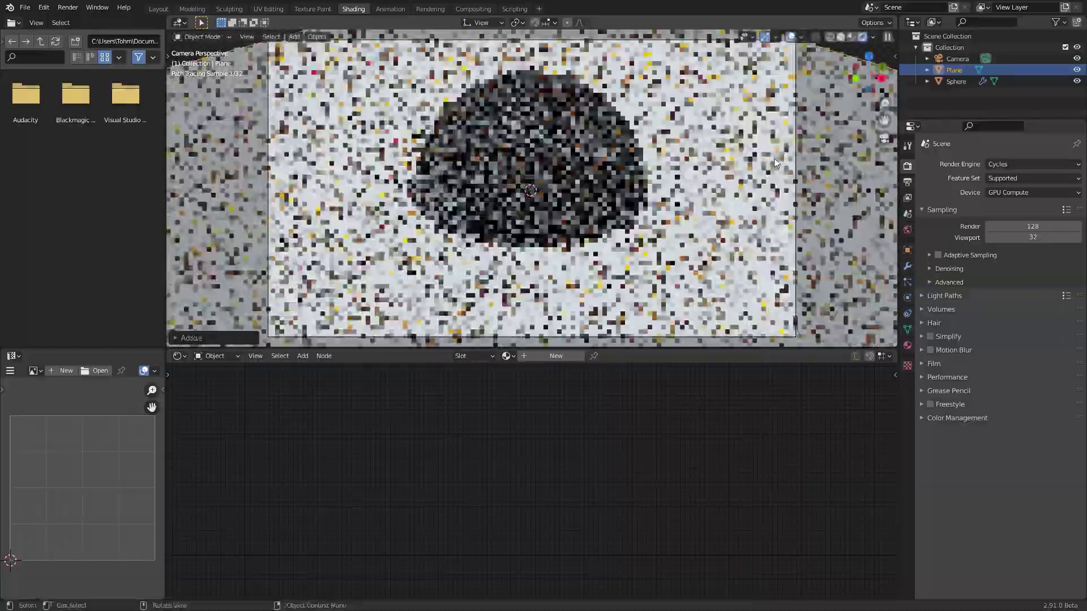
type("gz-1")
key("Return")
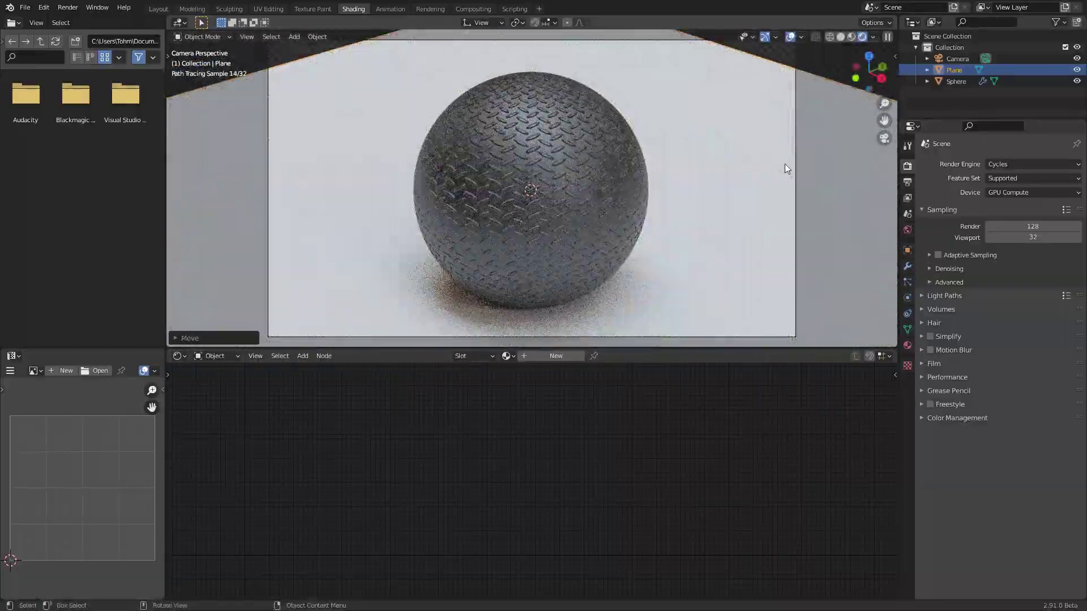
scroll(784, 165, "down", 4)
key("r")
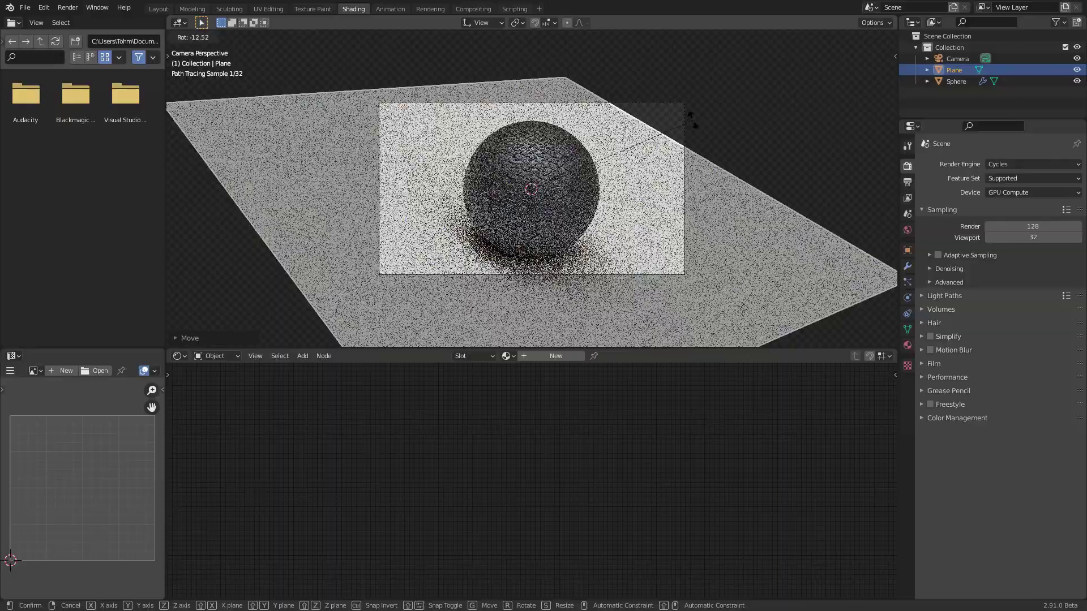
left_click(693, 120)
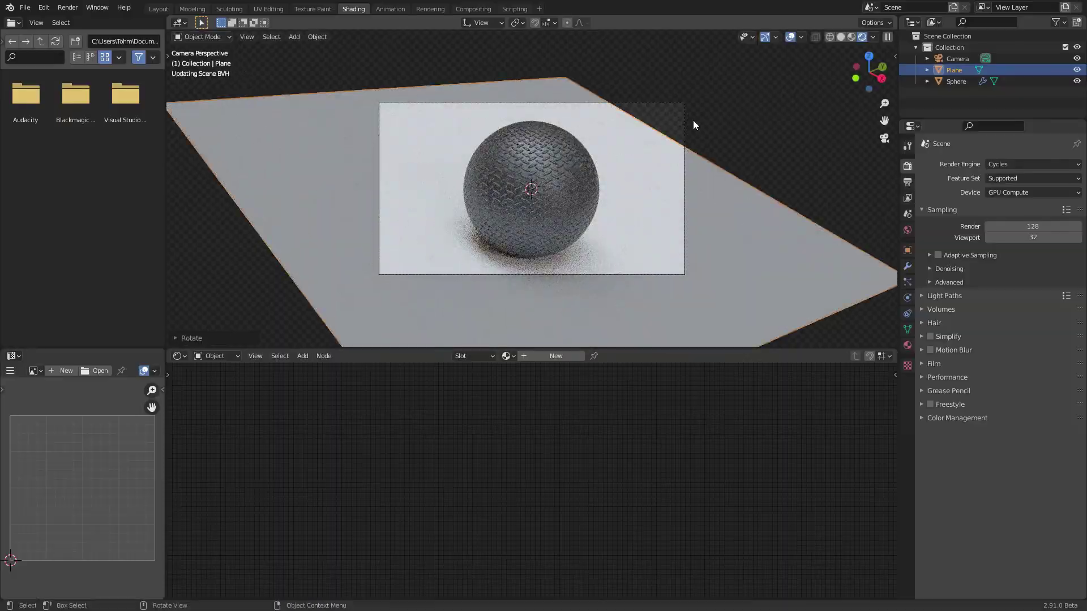
key("ctrl+z")
Switch the transform orientation to Global, rotate the floor plane flat so its back edge faces the camera, and resize it slightly
left_click(488, 22)
left_click(471, 57)
key("r")
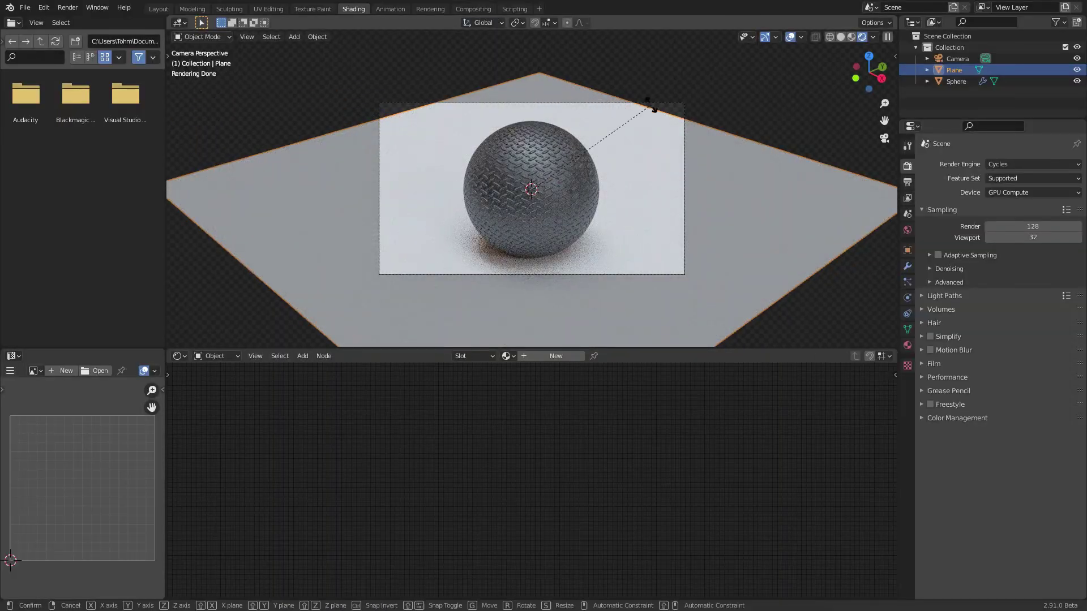
left_click(725, 196)
key("s")
left_click(735, 186)
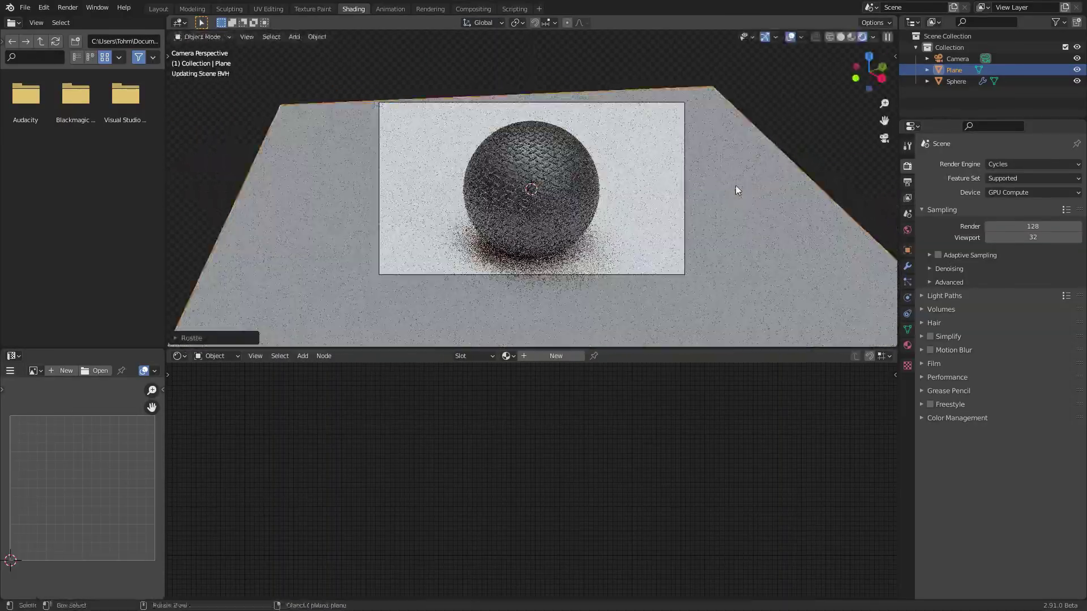
Assign the existing metalpatreon material to the floor plane and check it in the camera view
left_click(507, 355)
left_click(519, 373)
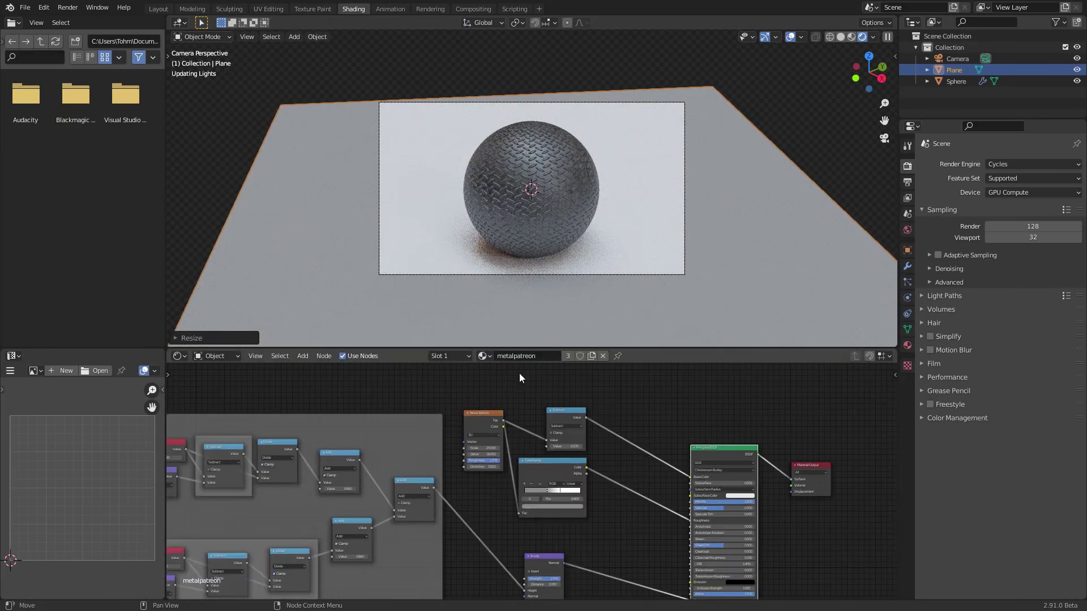
scroll(543, 198, "up", 1)
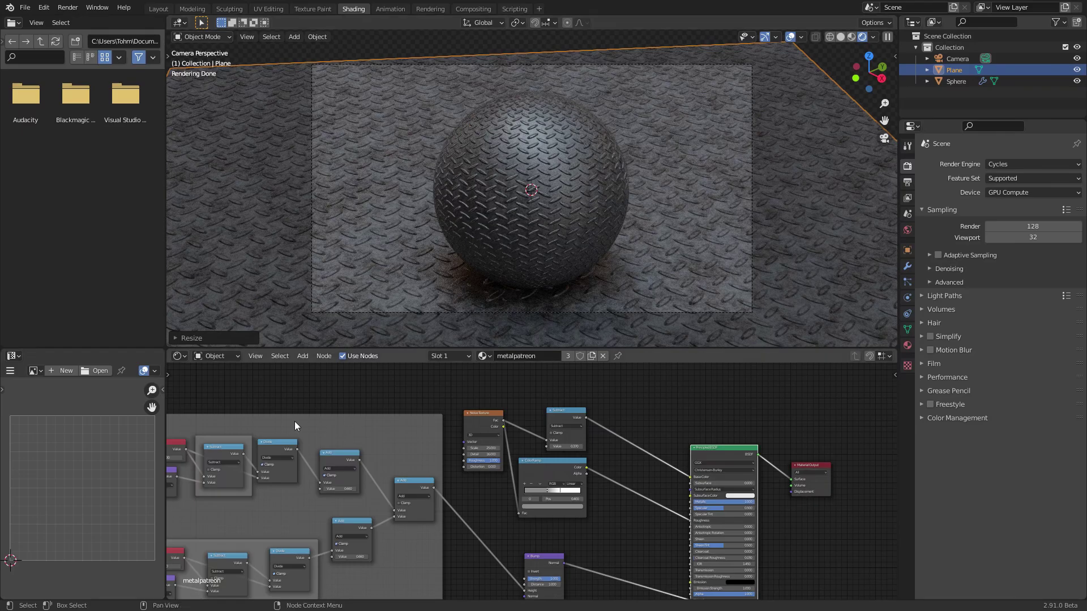
Raise the Value node that drives the shared material's pattern scale to 7.860
middle_click_drag(294, 421, 759, 451)
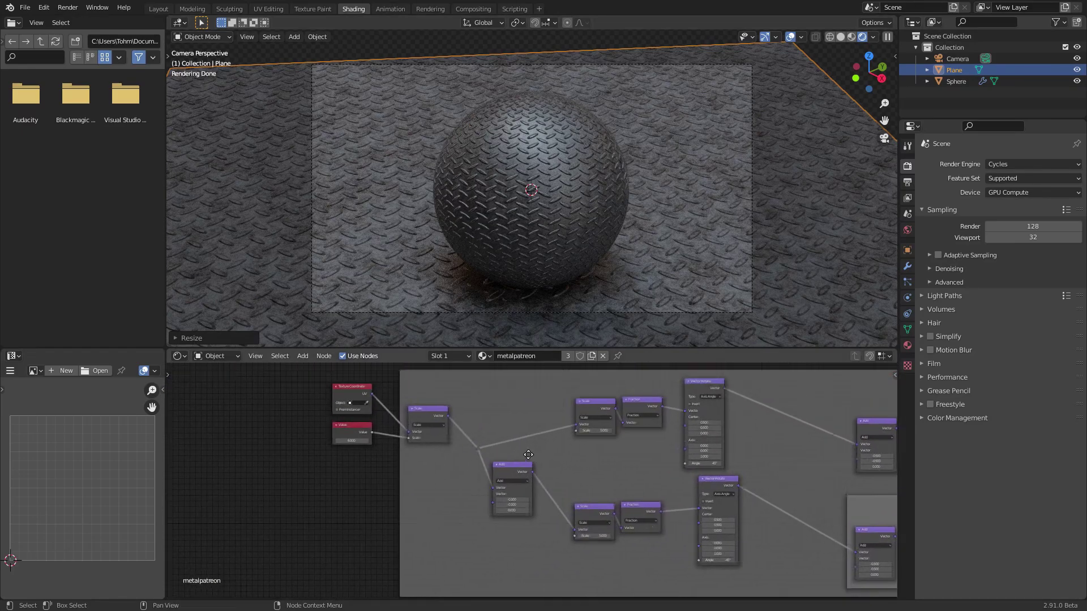
scroll(386, 442, "up", 10)
middle_click_drag(317, 445, 429, 468)
left_click_drag(428, 463, 533, 463)
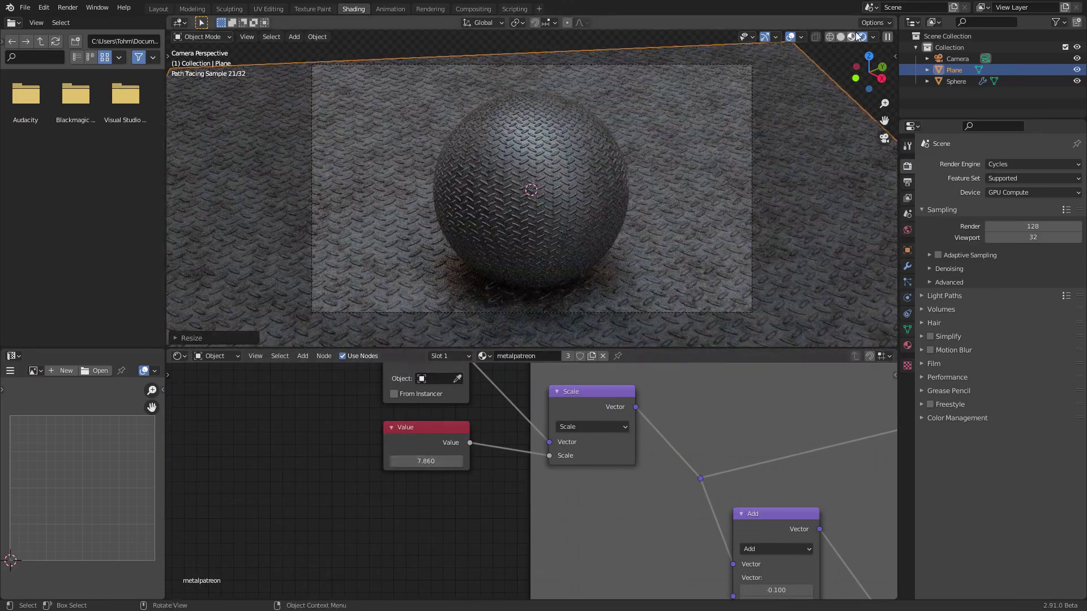
Try a smaller pattern scale of about 3.83 in Material Preview, cancel the change and return to rendered shading
left_click(852, 37)
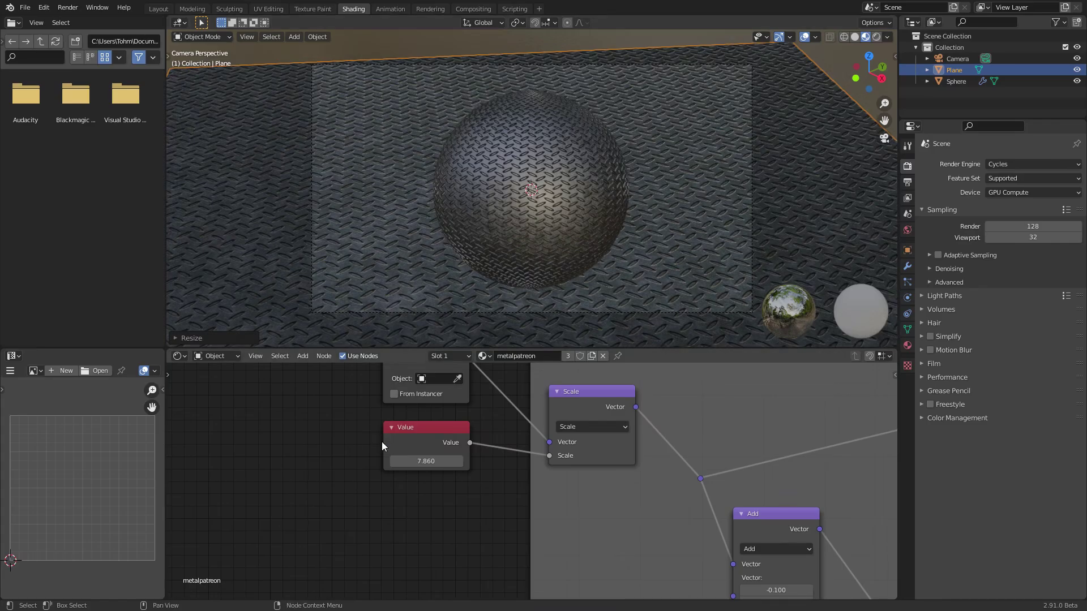
scroll(382, 442, "up", 3)
mouse_move(401, 456)
left_mouse_down("shift")
mouse_move(583, 457)
mouse_move(124, 456)
mouse_move(182, 456)
left_mouse_up("shift")
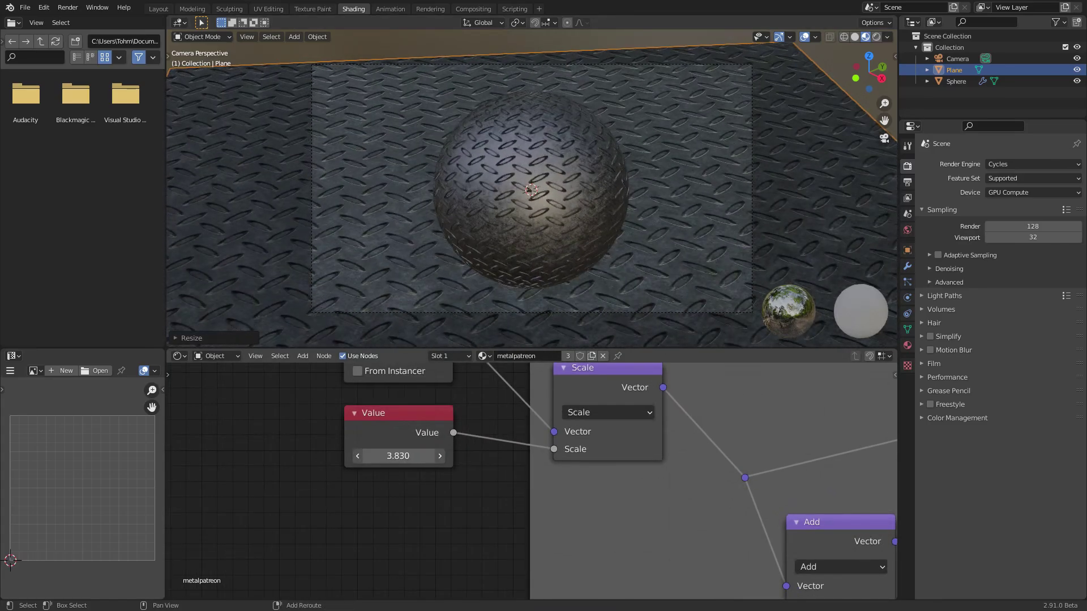
key("Escape")
left_click(876, 37)
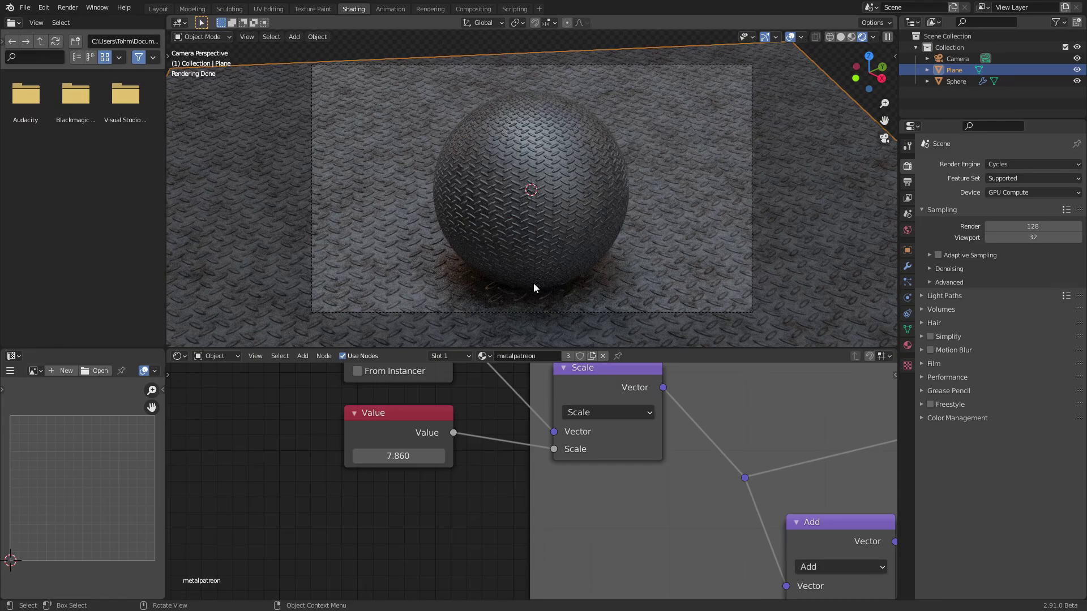
Make the plane's material a single-user copy and set its pattern scale Value to 15.260
scroll(467, 485, "down", 3)
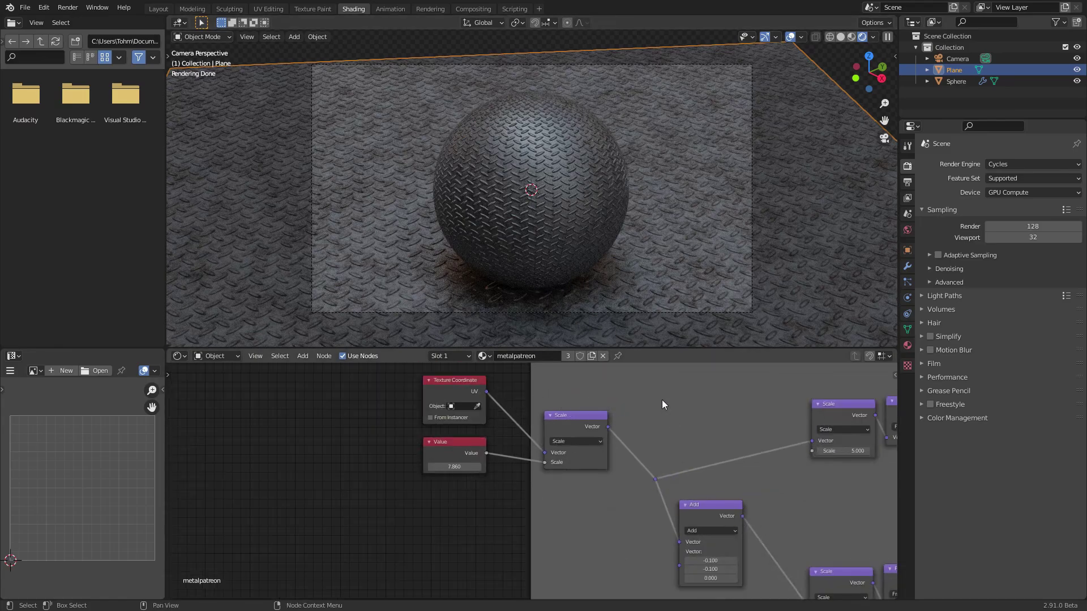
scroll(649, 236, "up", 3)
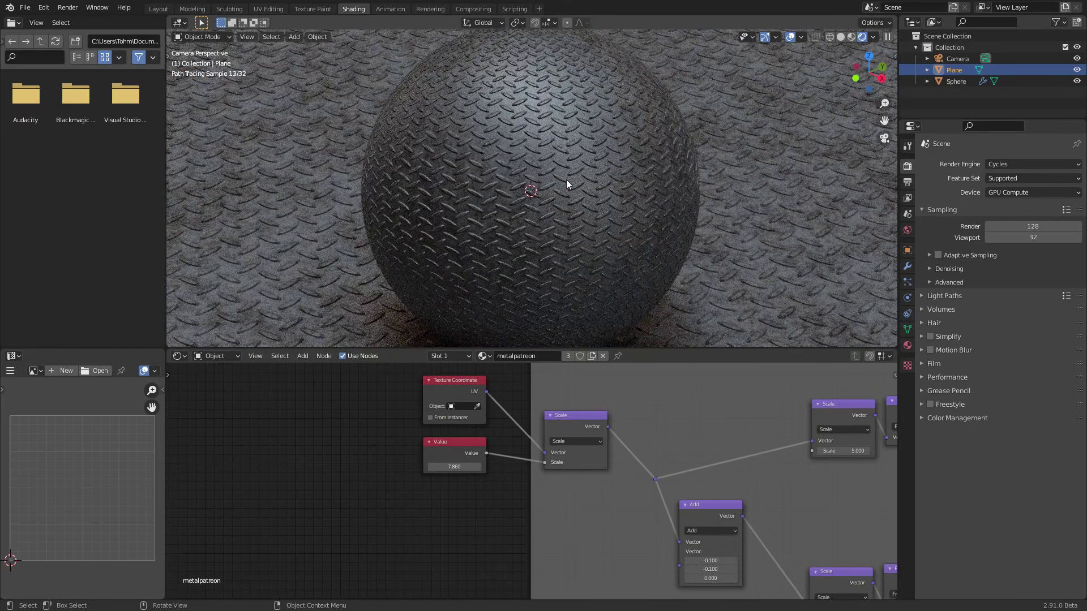
scroll(766, 207, "down", 5)
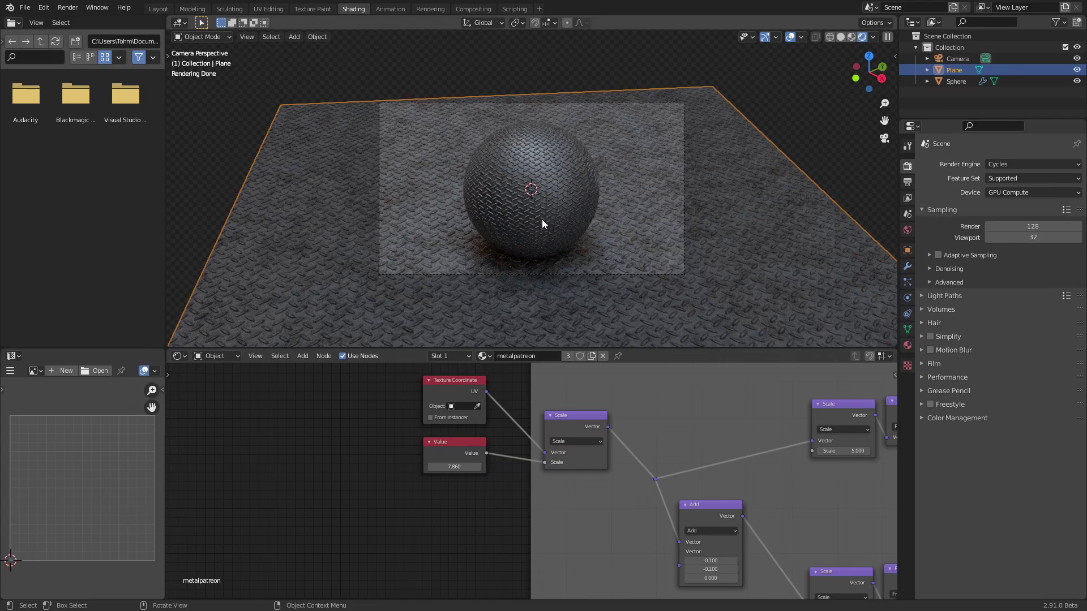
left_click(567, 355)
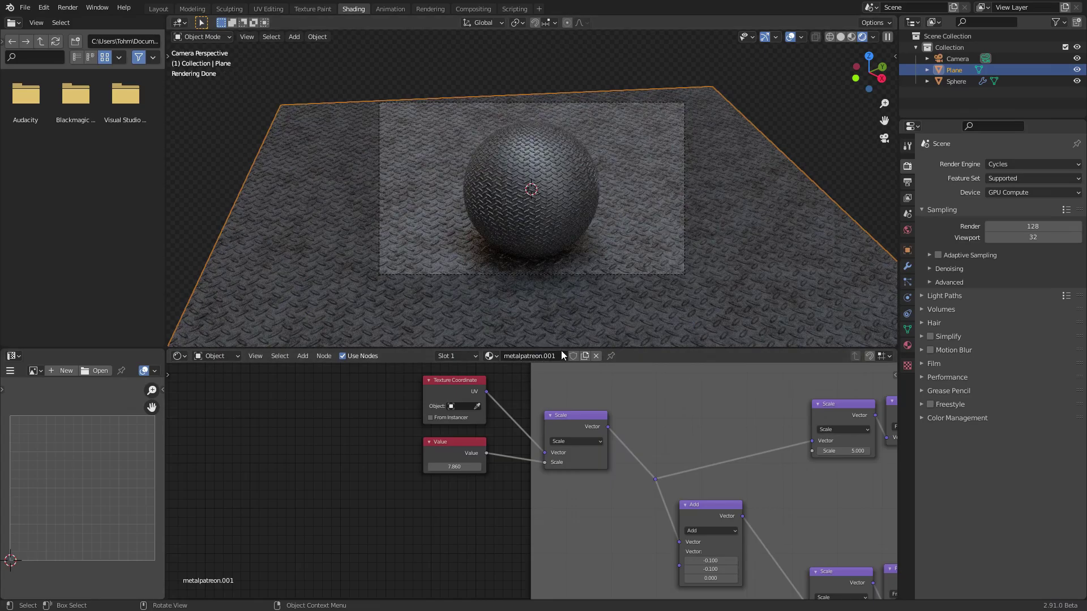
scroll(544, 228, "up", 2)
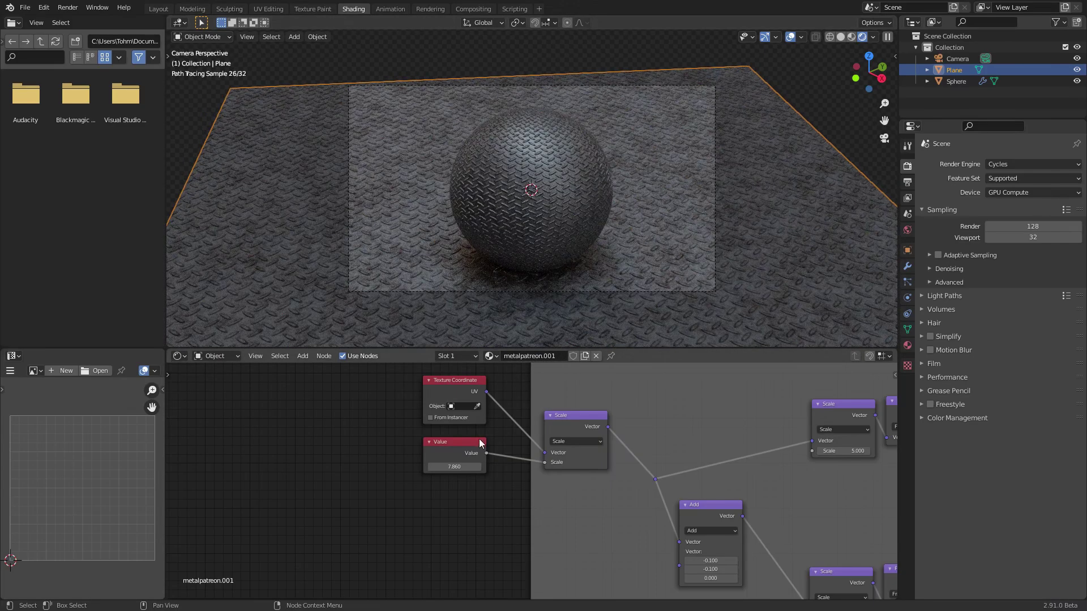
left_click_drag(454, 467, 496, 467)
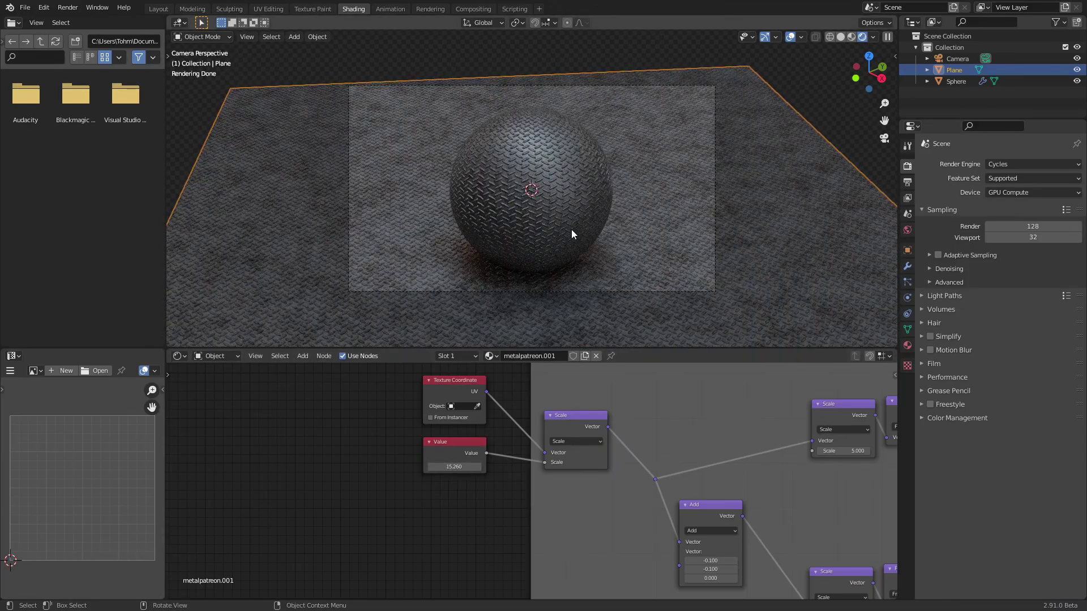
Reopen the recent file MaterialBase.blend and discard the unsaved changes
middle_click_drag(552, 205, 576, 179)
left_click(32, 7)
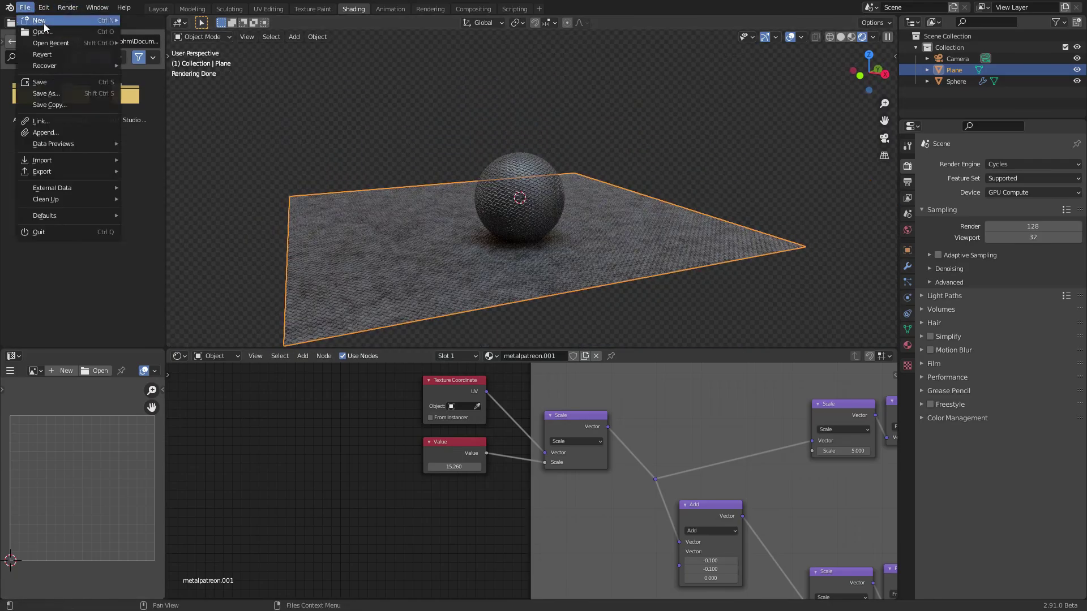
mouse_move(56, 43)
left_click(164, 43)
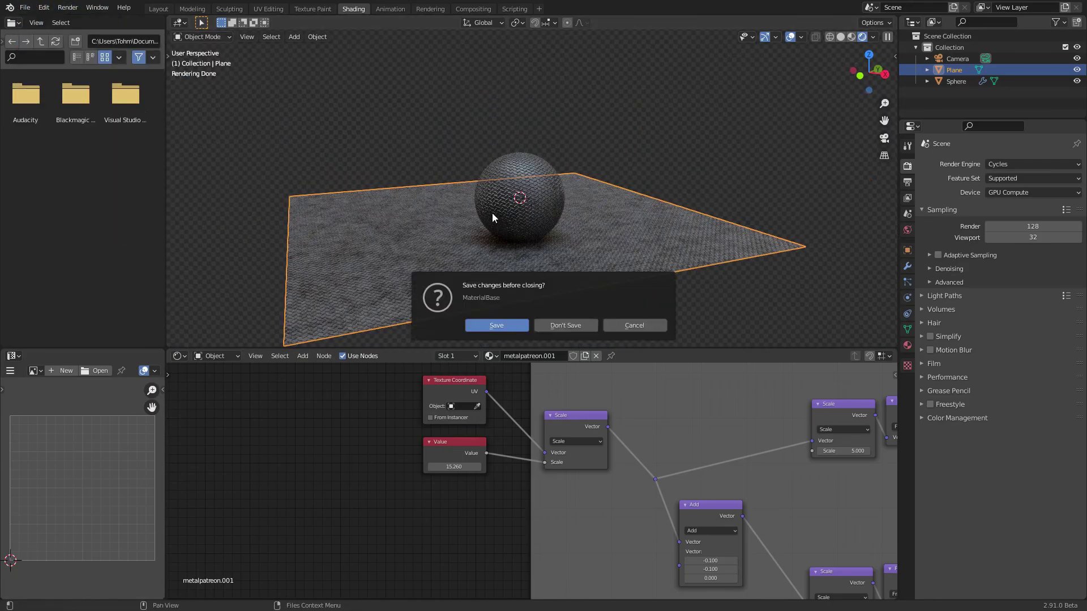
left_click(553, 325)
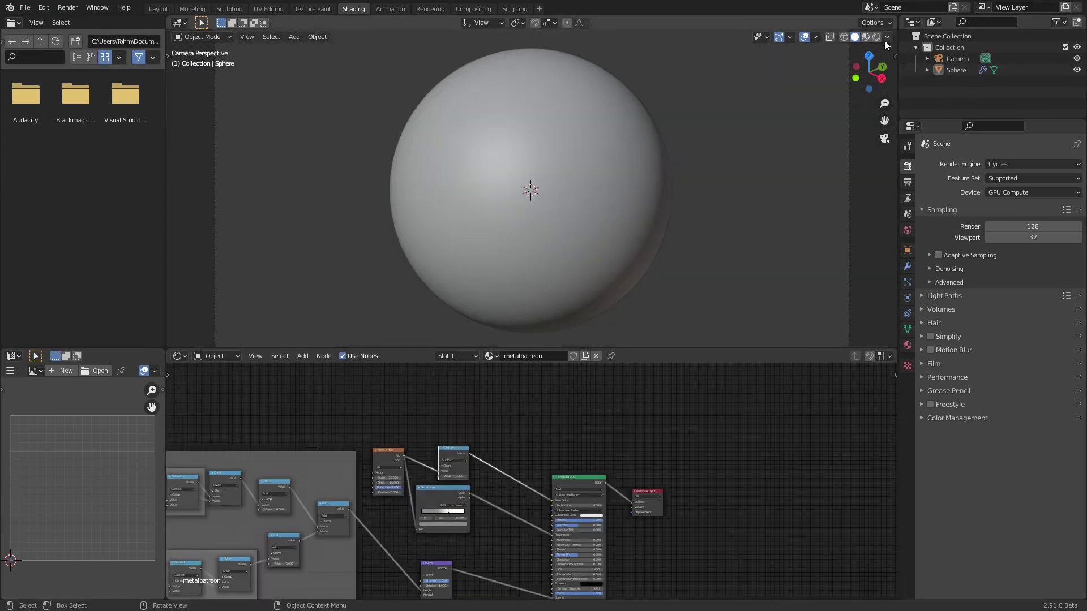
Open the recent file DiamondMetal.blend and set the 3D viewport to rendered shading
left_click(25, 6)
mouse_move(48, 44)
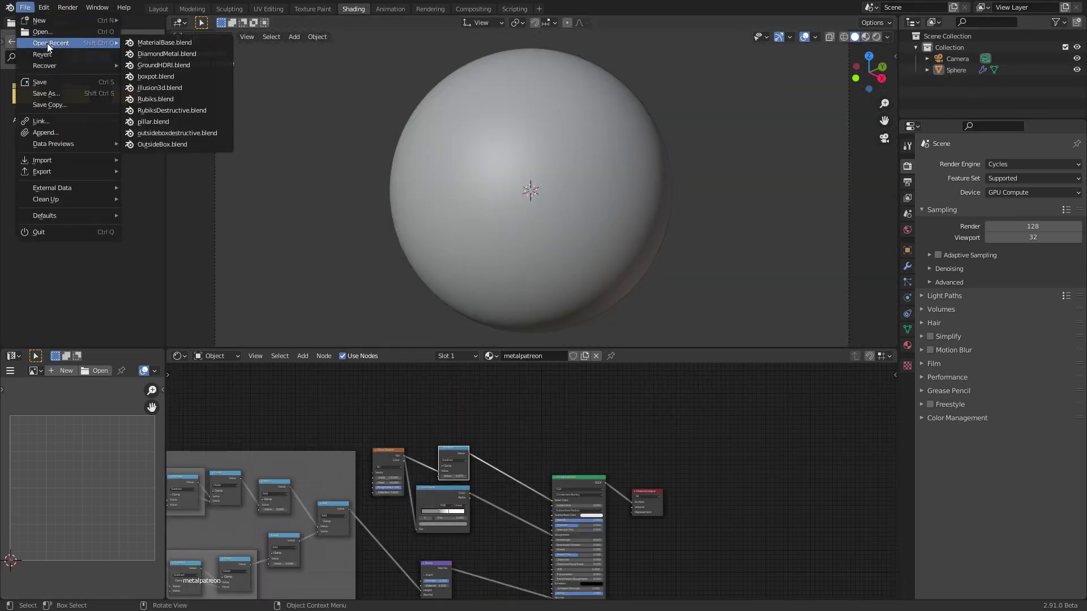
left_click(171, 52)
left_click(872, 36)
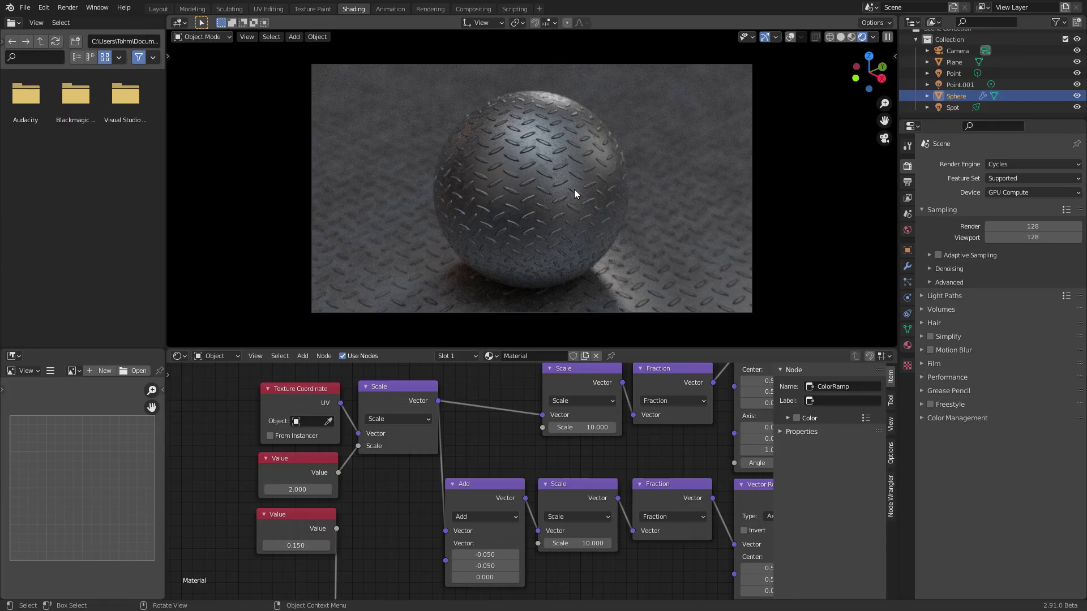
Examine the rendered diamond-plate sphere and floor plane outside the camera view, close up and from several angles
key("KP_0")
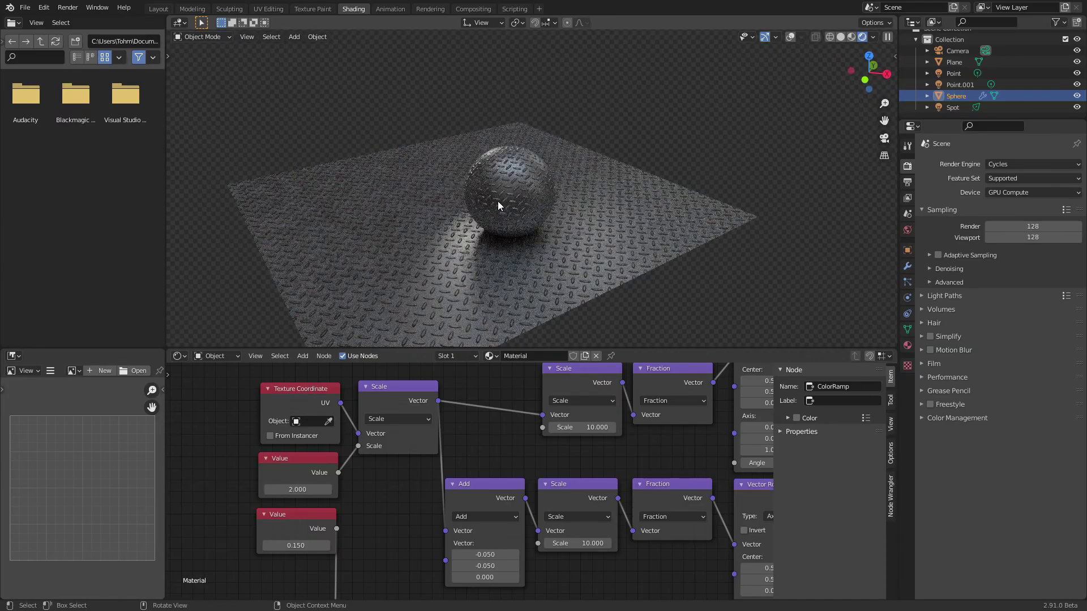
mouse_move(498, 201)
middle_mouse_down()
mouse_move(529, 217)
mouse_move(477, 222)
mouse_move(515, 204)
middle_mouse_up()
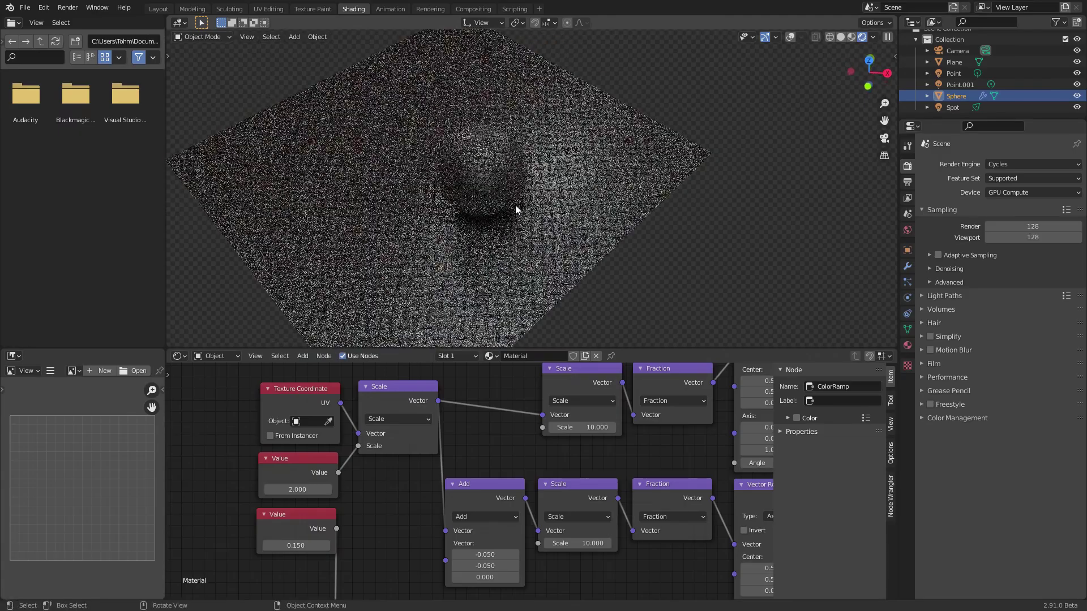
scroll(506, 192, "up", 3)
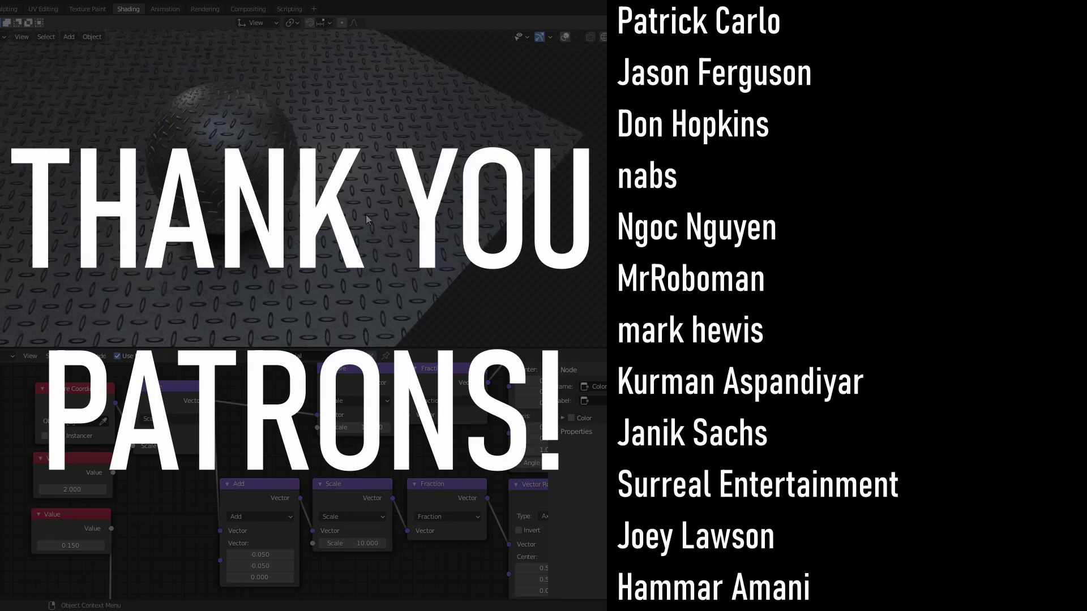
middle_click_drag(363, 212, 308, 215)
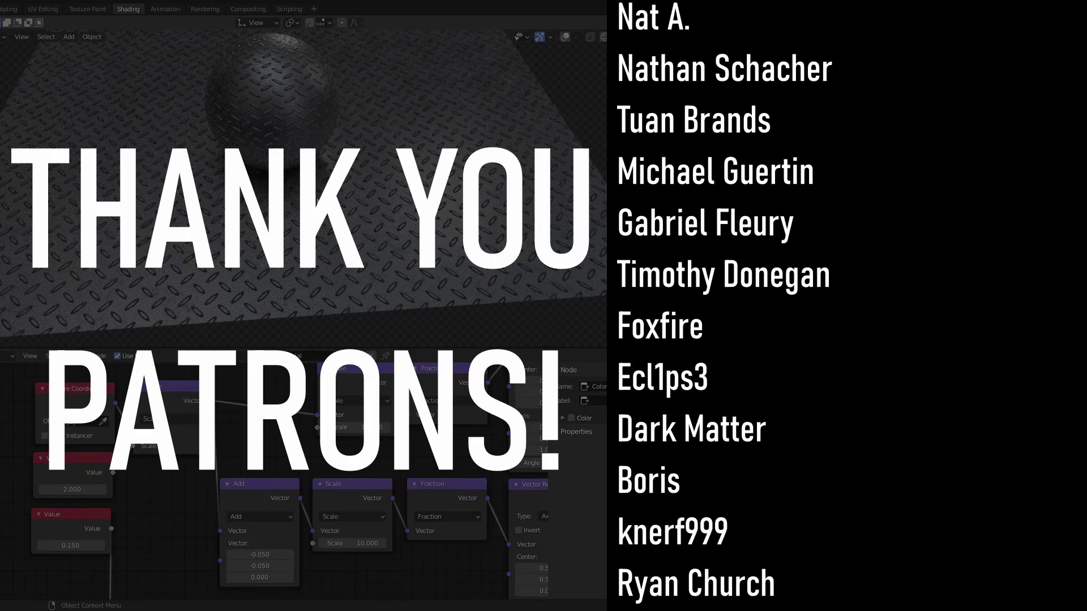
middle_click_drag(320, 170, 336, 148)
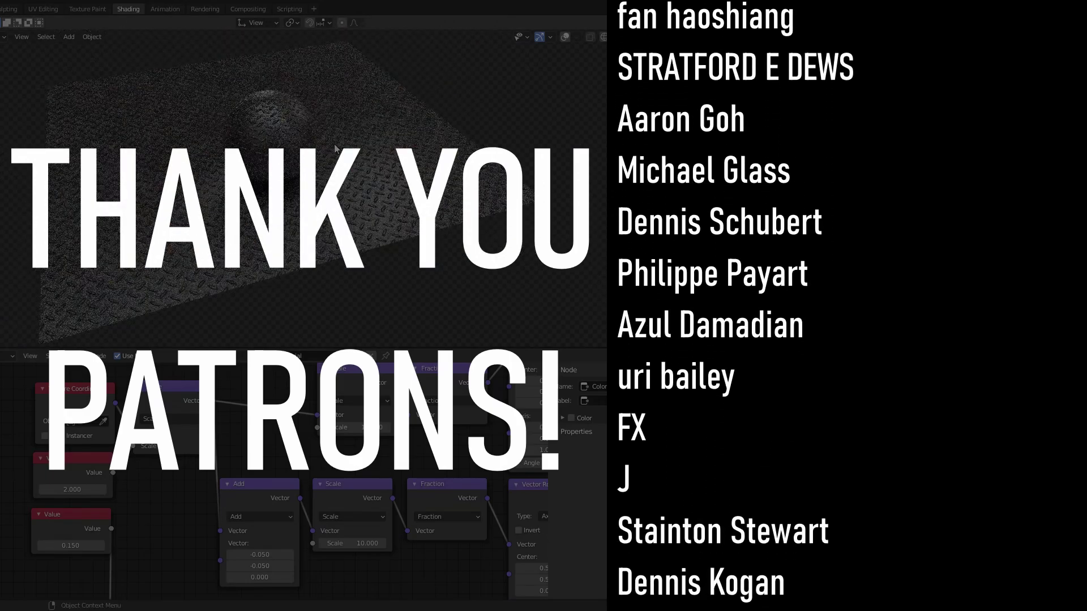